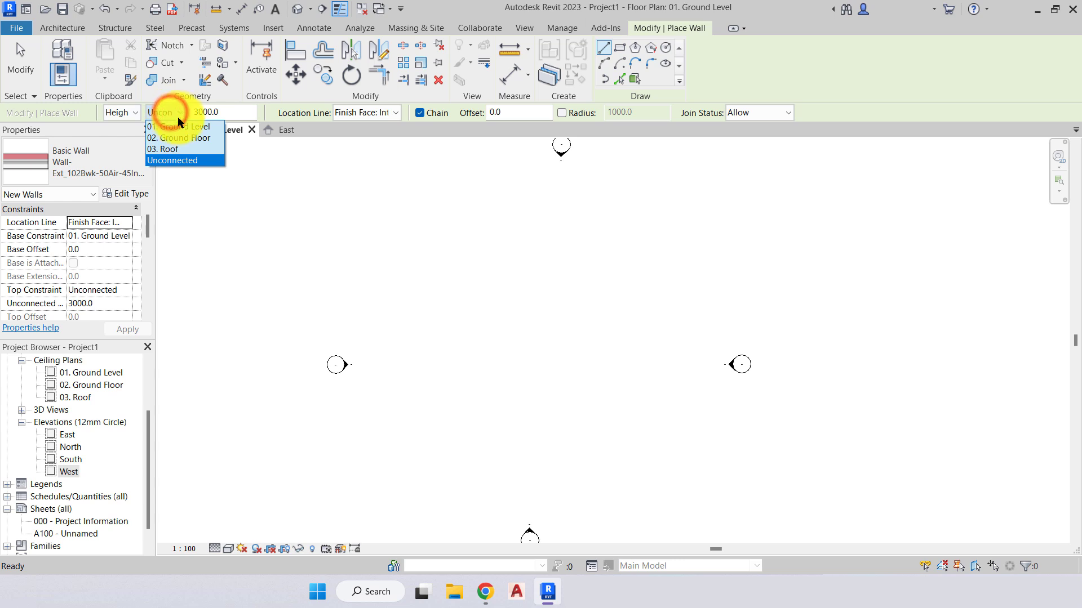
# Set the new exterior walls to run up to level 03. Roof with the location line at Finish Face: Interior
pyautogui.click(191, 149)
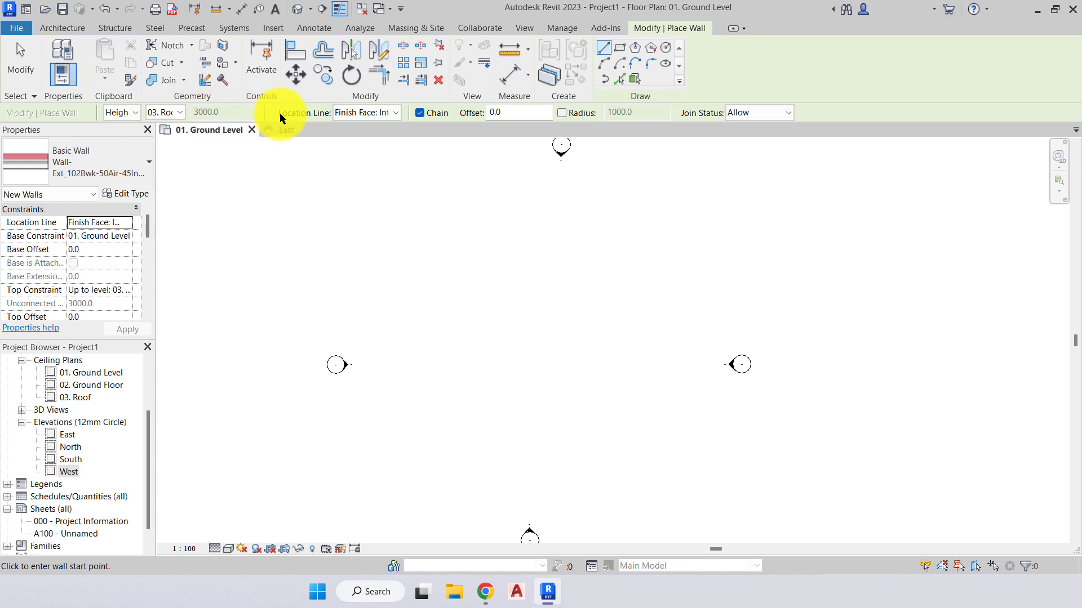
pyautogui.click(389, 114)
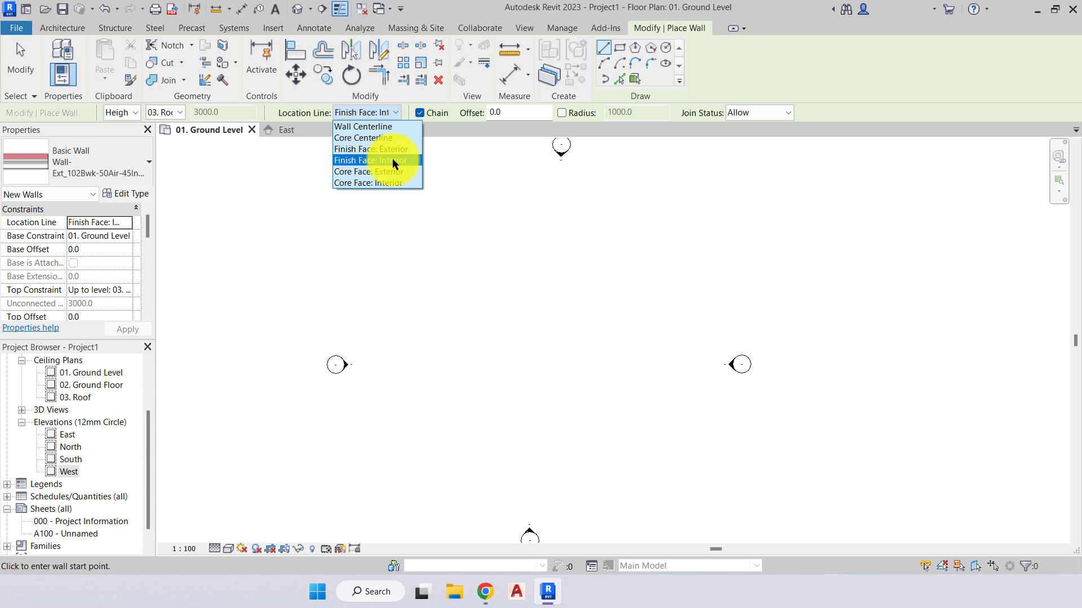
pyautogui.click(392, 160)
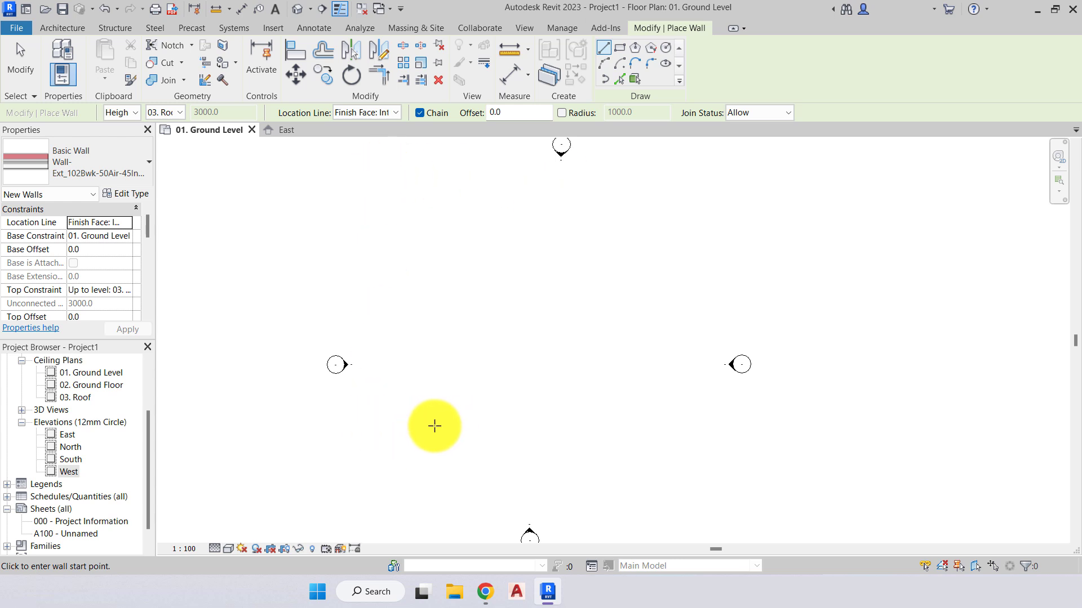
# Draw a 7800 mm horizontal exterior wall from left to right along the building's south side, flipped so its exterior face points south
pyautogui.click(409, 431)
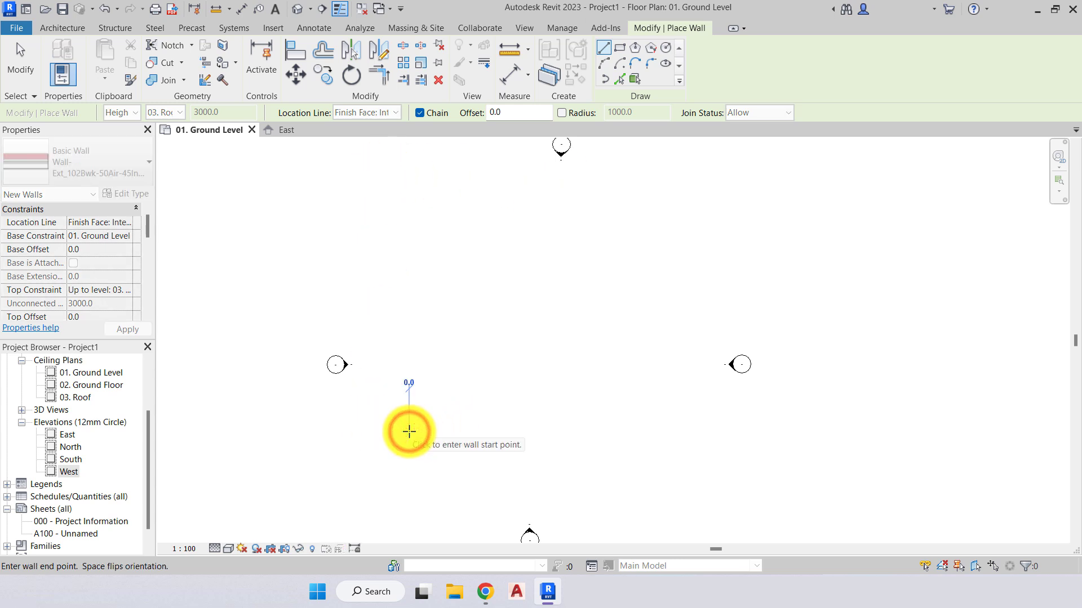
pyautogui.scroll(5, 409, 431)
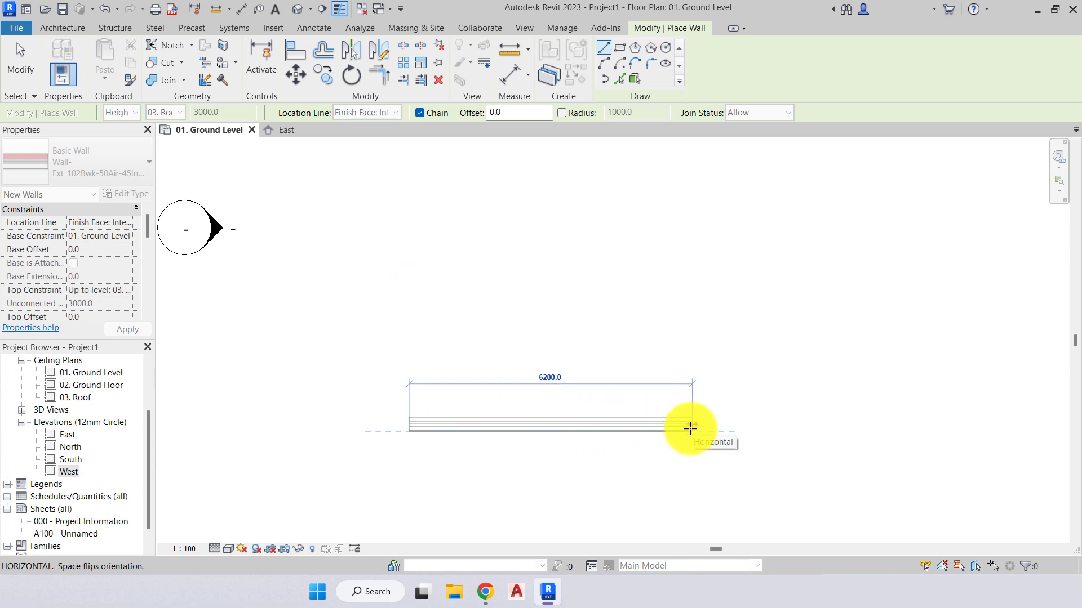
pyautogui.scroll(3, 494, 435)
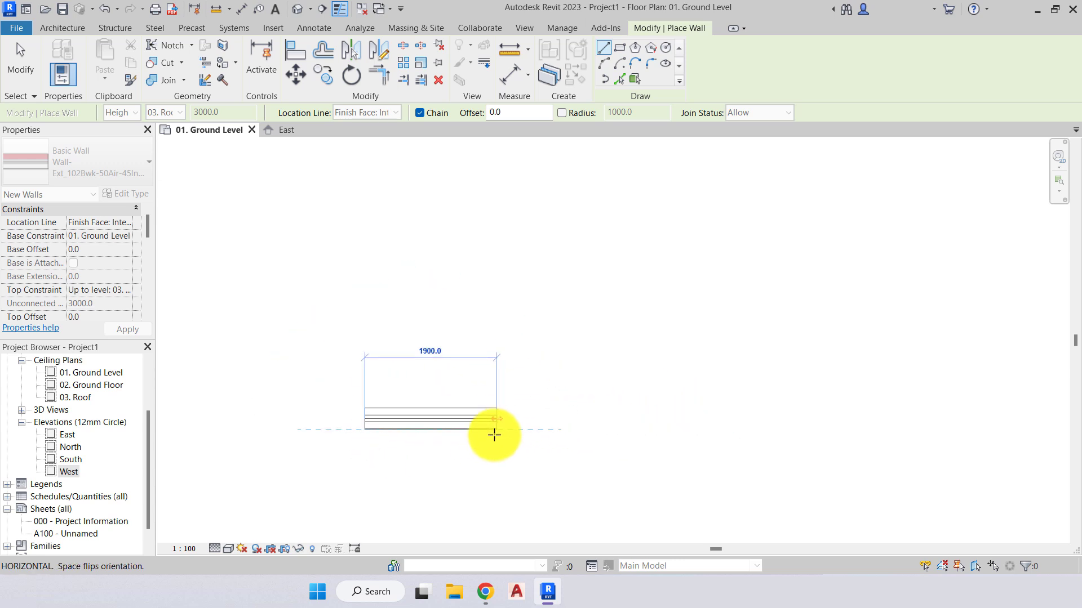
pyautogui.scroll(2, 494, 435)
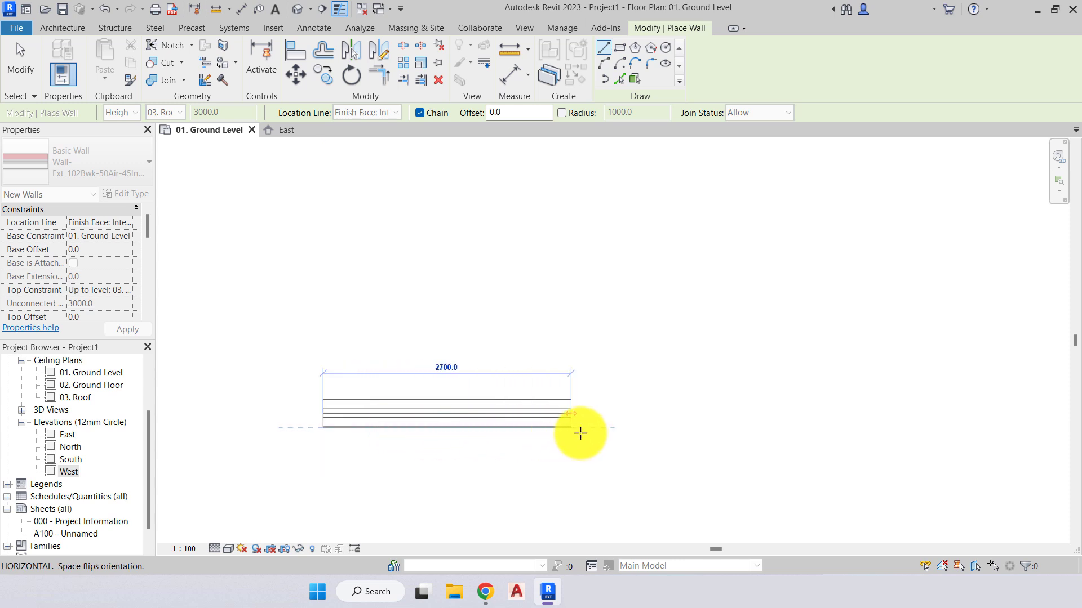
pyautogui.scroll(-2, 589, 431)
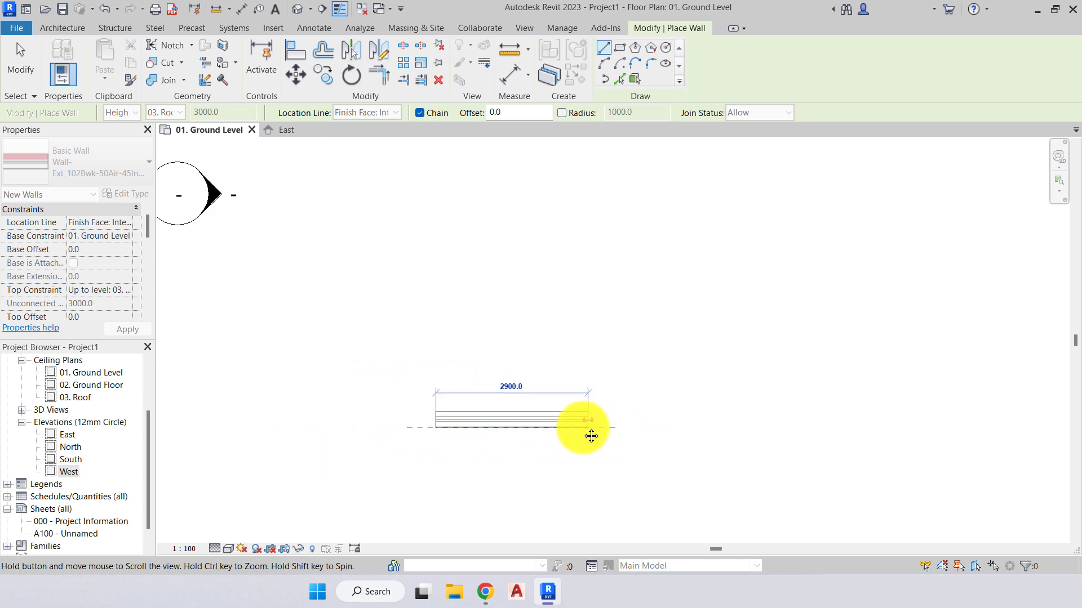
pyautogui.moveTo(591, 435); pyautogui.dragTo(440, 424, button='middle')
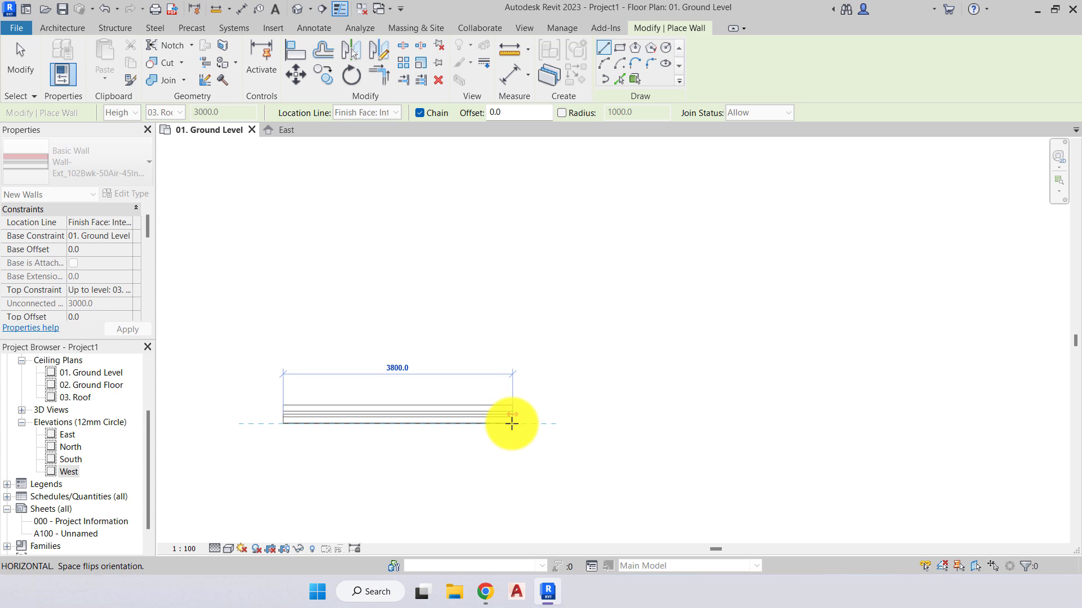
pyautogui.press('space')
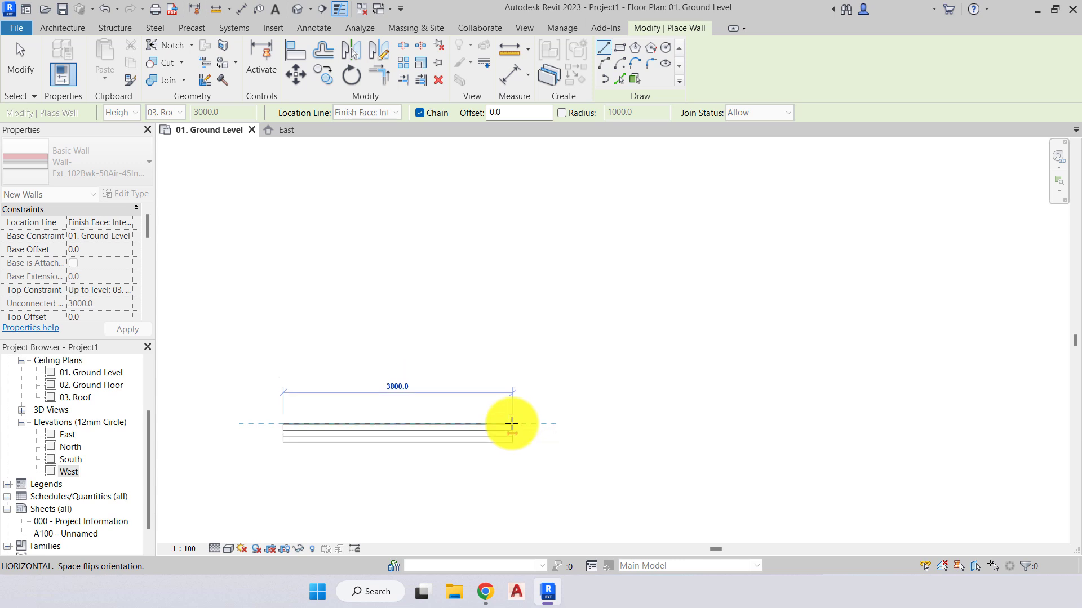
pyautogui.scroll(2, 512, 423)
pyautogui.moveTo(513, 425); pyautogui.dragTo(602, 427, button='middle')
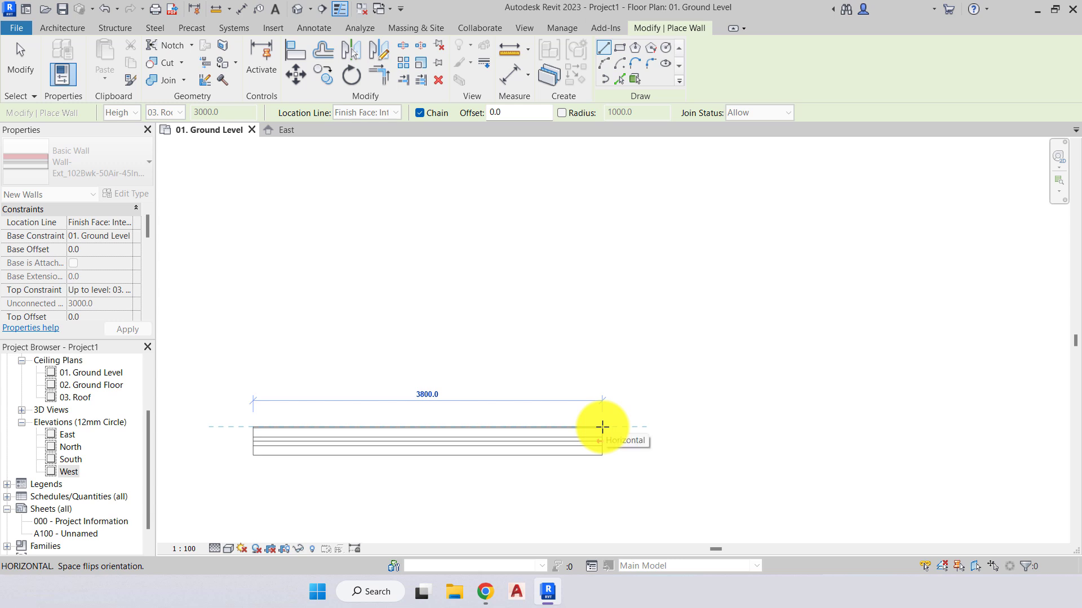
pyautogui.scroll(-3, 602, 427)
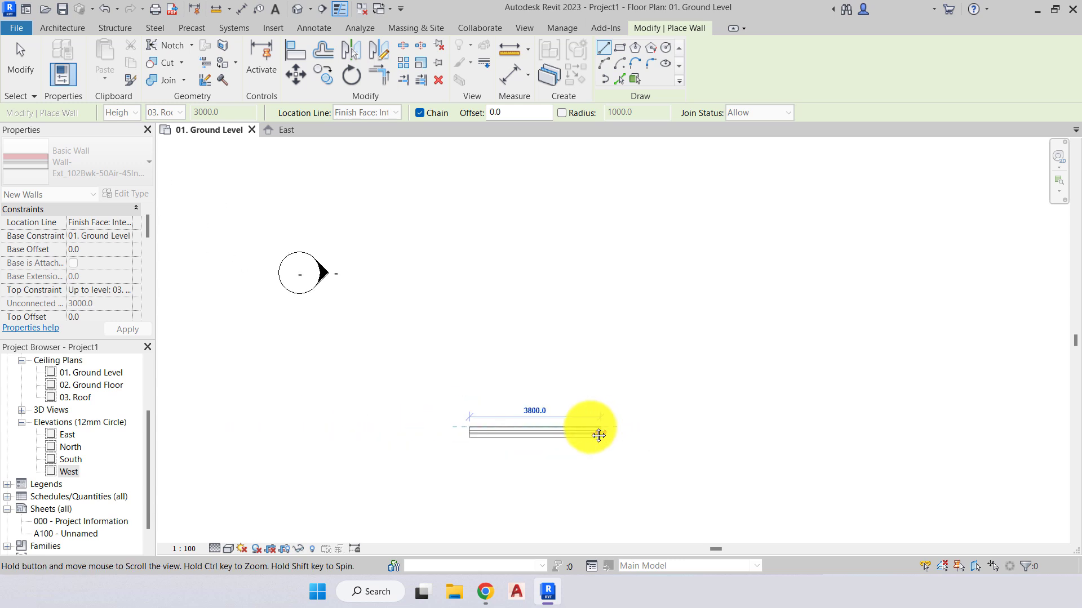
pyautogui.moveTo(596, 428); pyautogui.dragTo(515, 441, button='middle')
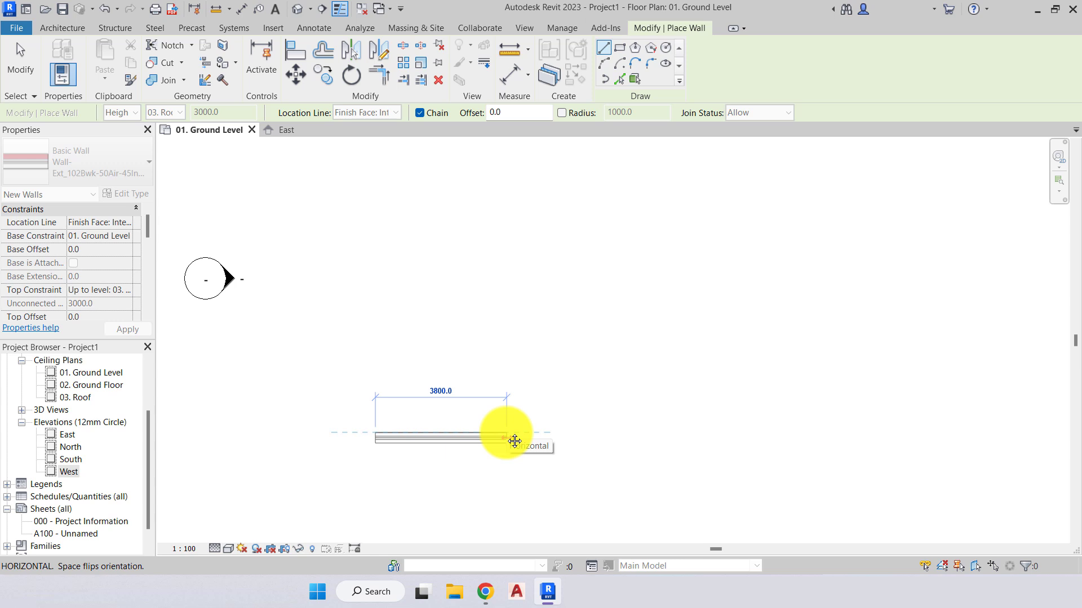
pyautogui.scroll(1, 505, 433)
pyautogui.scroll(-2, 505, 433)
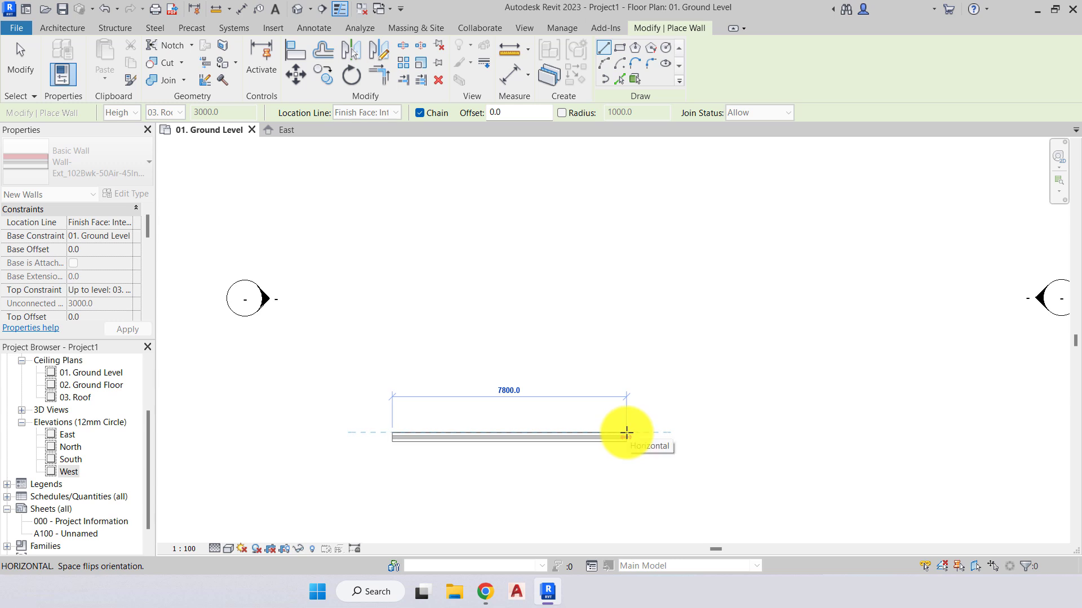
pyautogui.click(627, 433)
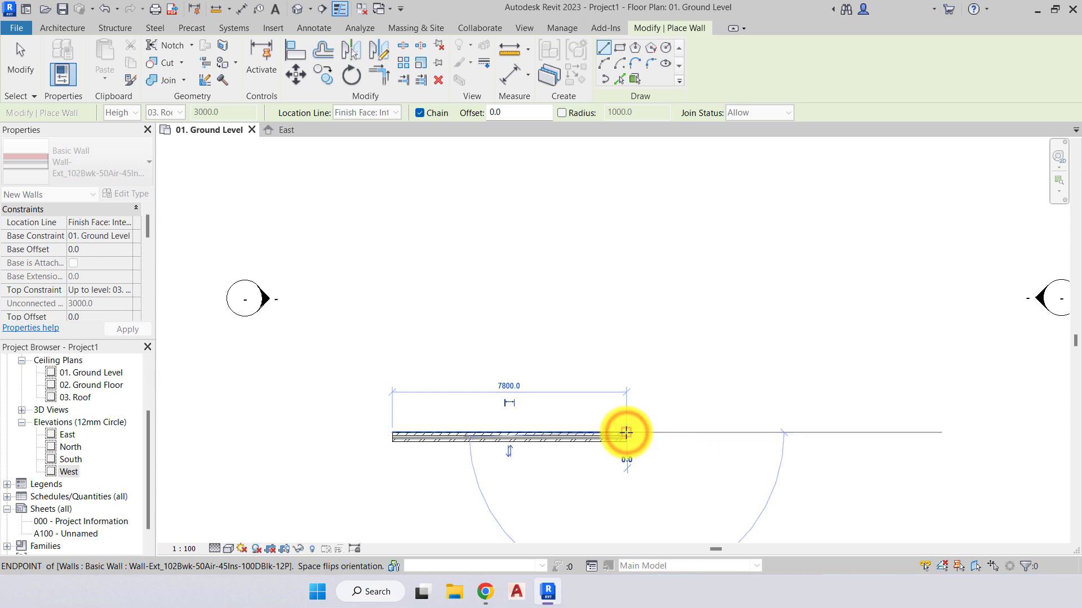
# Continue the chain with a 1375 mm wall going vertically up from the first wall's east end
pyautogui.scroll(3, 626, 432)
pyautogui.scroll(-1, 627, 432)
pyautogui.scroll(-1, 627, 433)
pyautogui.moveTo(627, 432); pyautogui.dragTo(663, 432, button='middle')
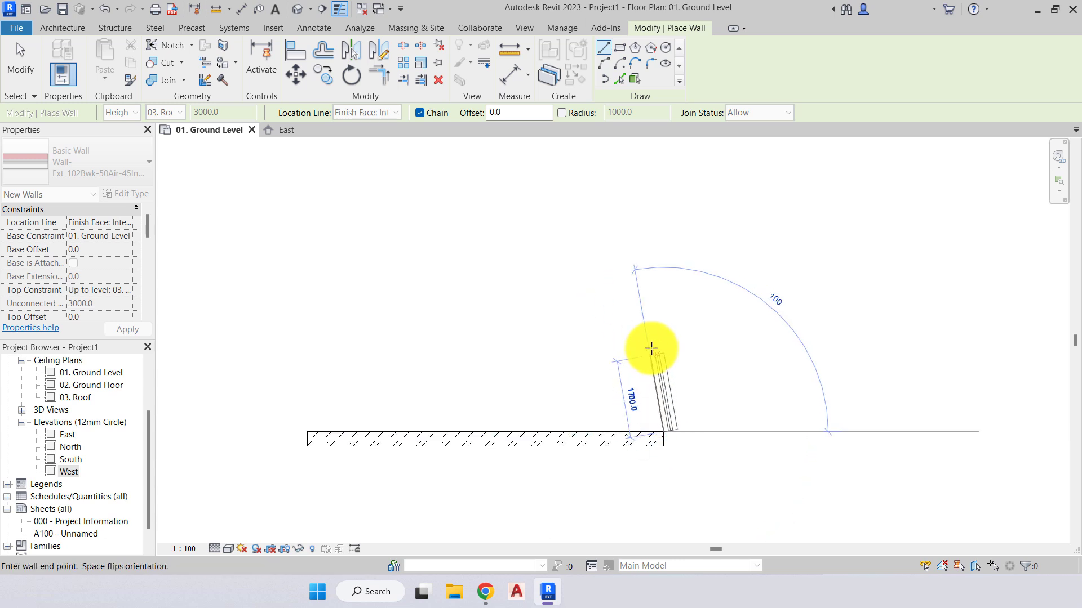
pyautogui.write('1375')
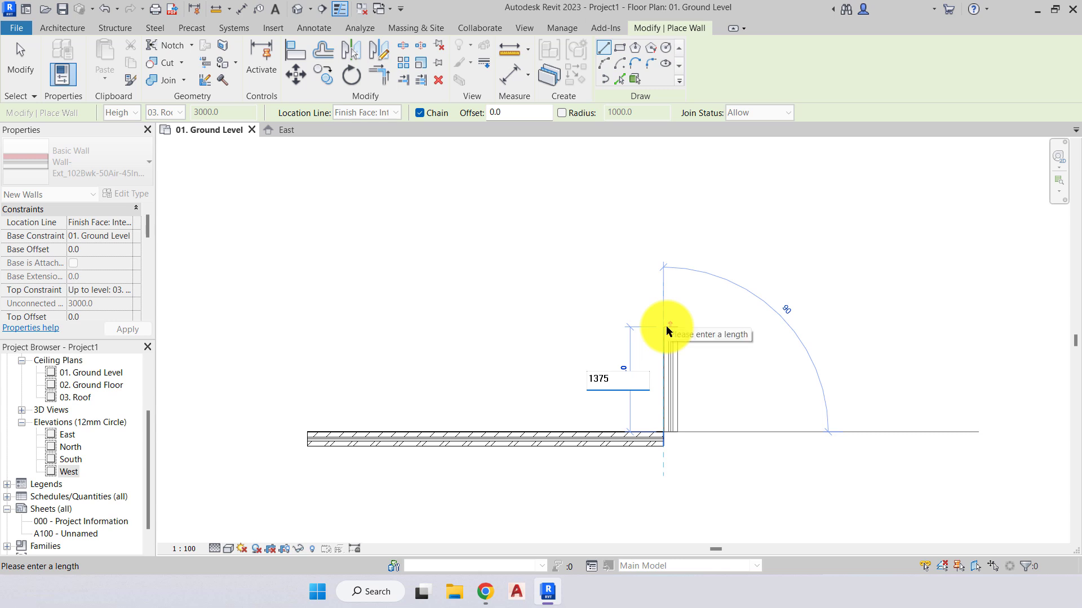
pyautogui.press('Return')
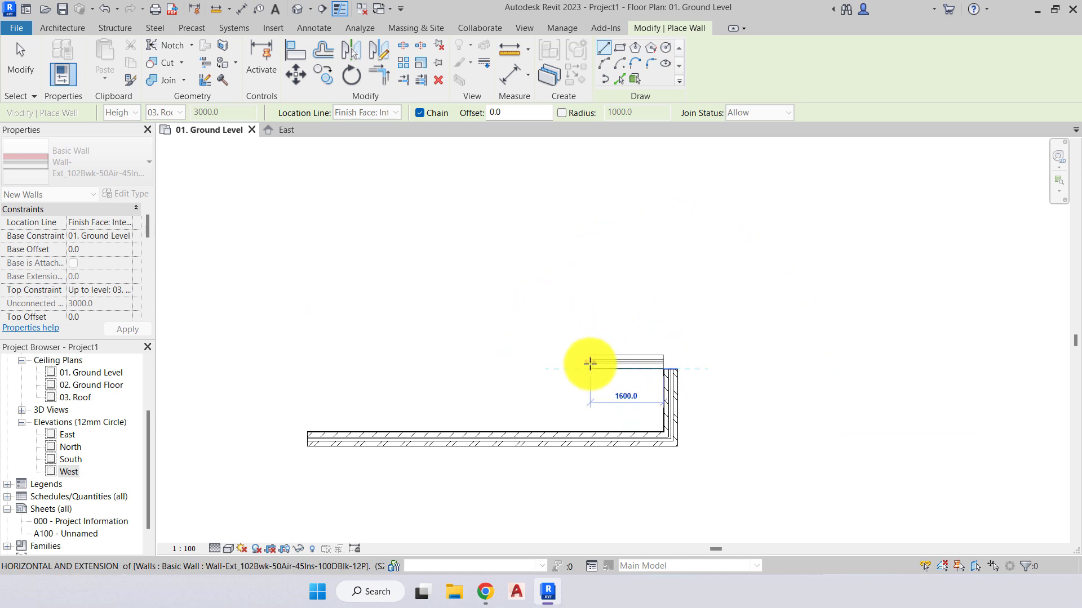
# Form the recess by continuing the wall chain 800 mm to the left and 1840 mm upward
pyautogui.write('800')
pyautogui.press('Return')
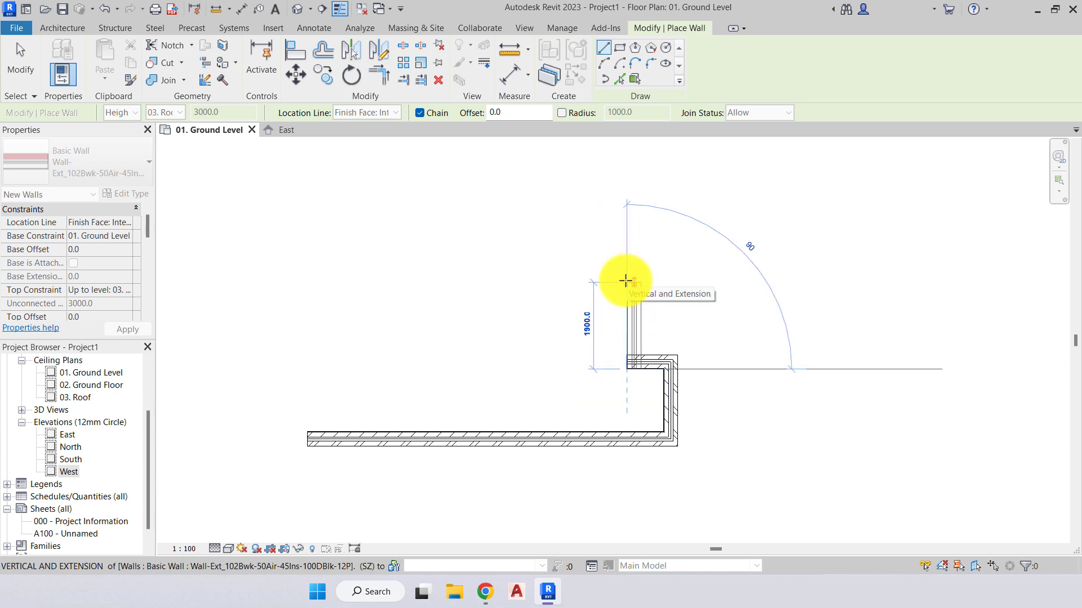
pyautogui.write('1840')
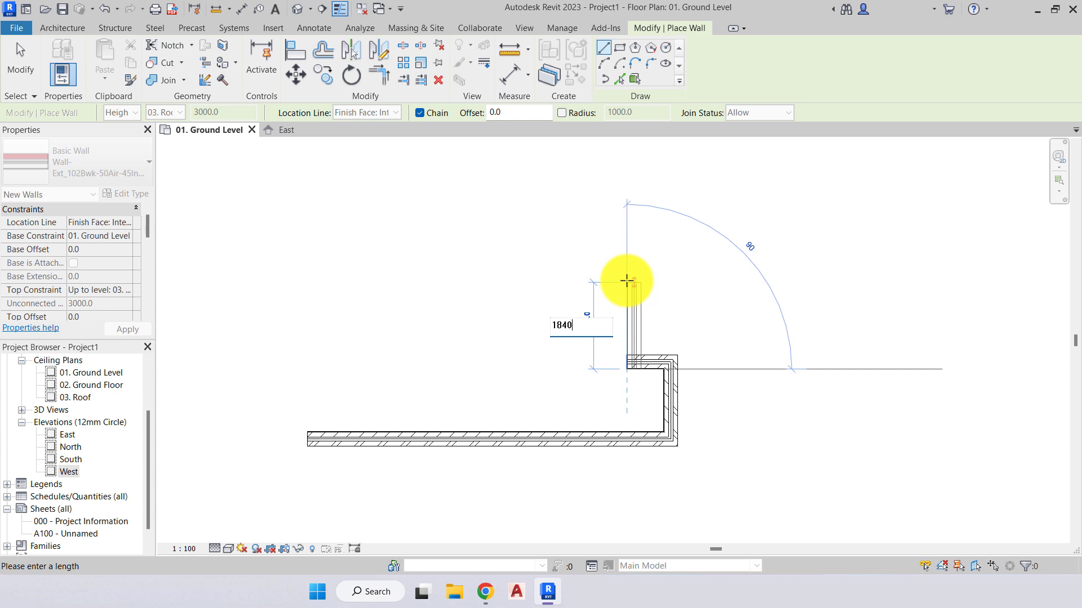
pyautogui.press('Return')
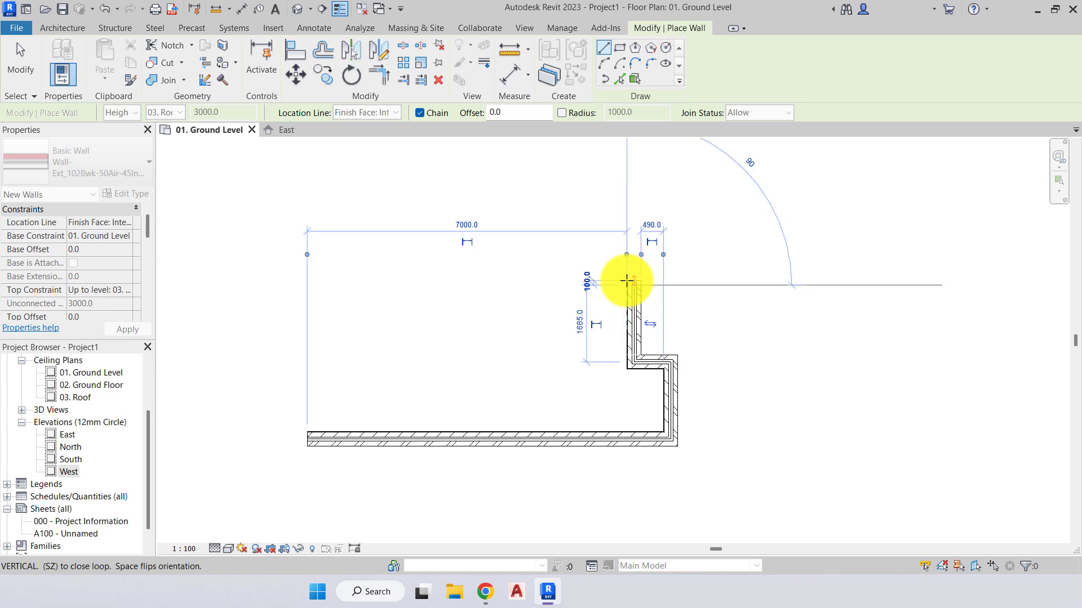
# Draw the recess's upper return wall to the right, ending in line with the lower east wall's interior face
pyautogui.scroll(4, 627, 280)
pyautogui.moveTo(559, 274); pyautogui.dragTo(519, 248, button='middle')
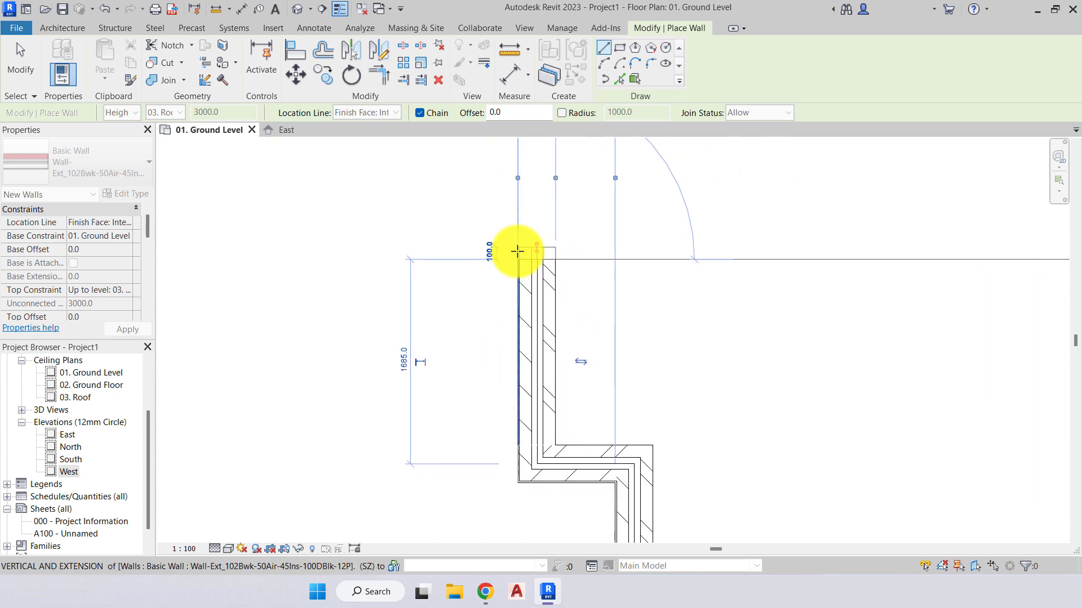
pyautogui.click(618, 258)
# Continue the east side with a 2586 mm wall going vertically up from the end of the recess's return wall
pyautogui.scroll(-3, 618, 256)
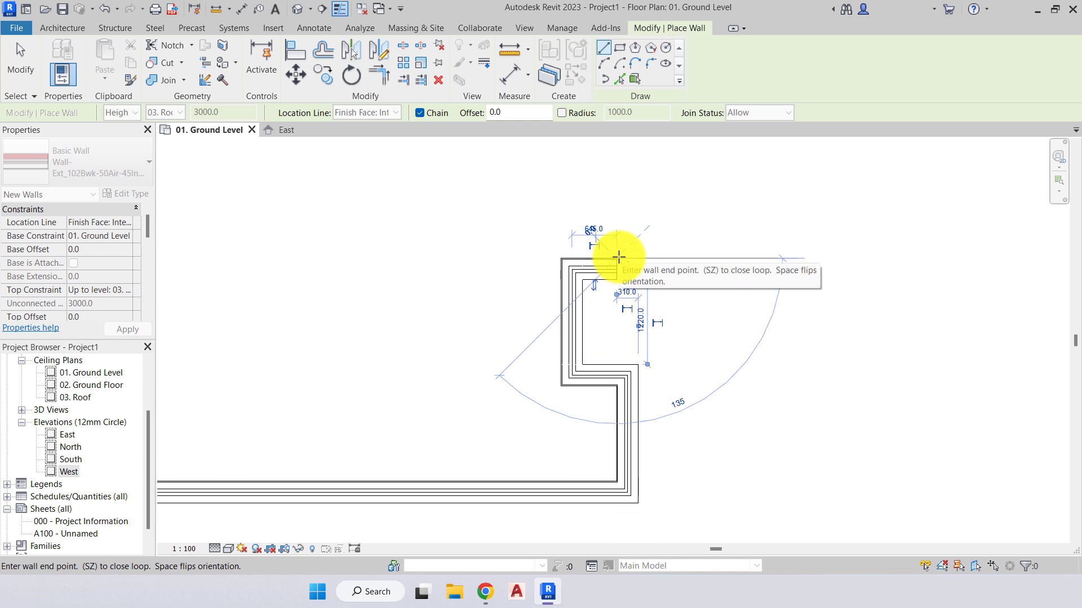
pyautogui.moveTo(618, 253); pyautogui.dragTo(601, 324, button='middle')
pyautogui.scroll(-1, 593, 319)
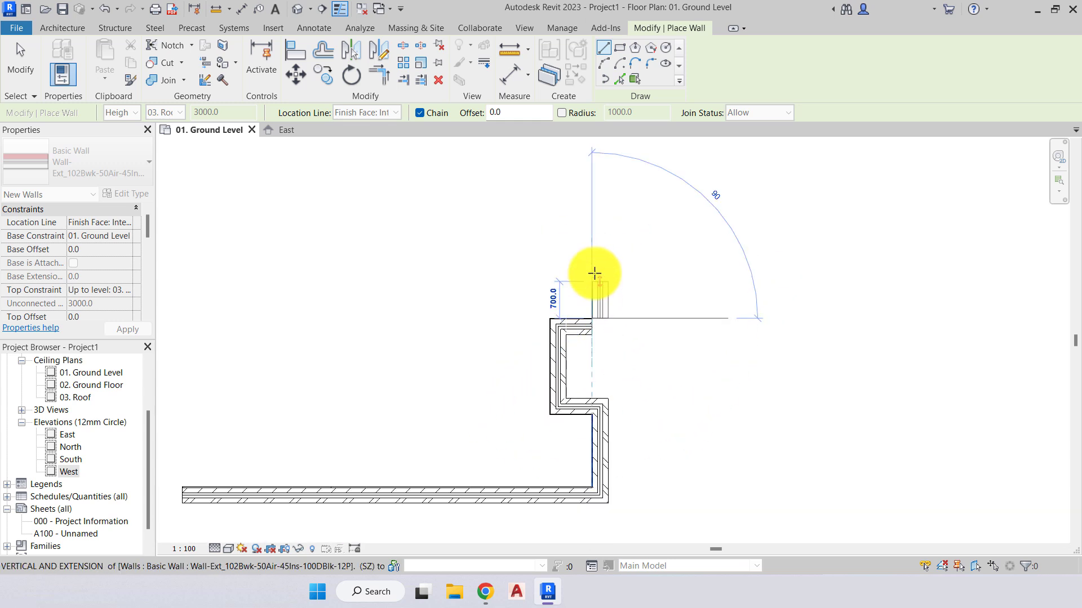
pyautogui.write('25')
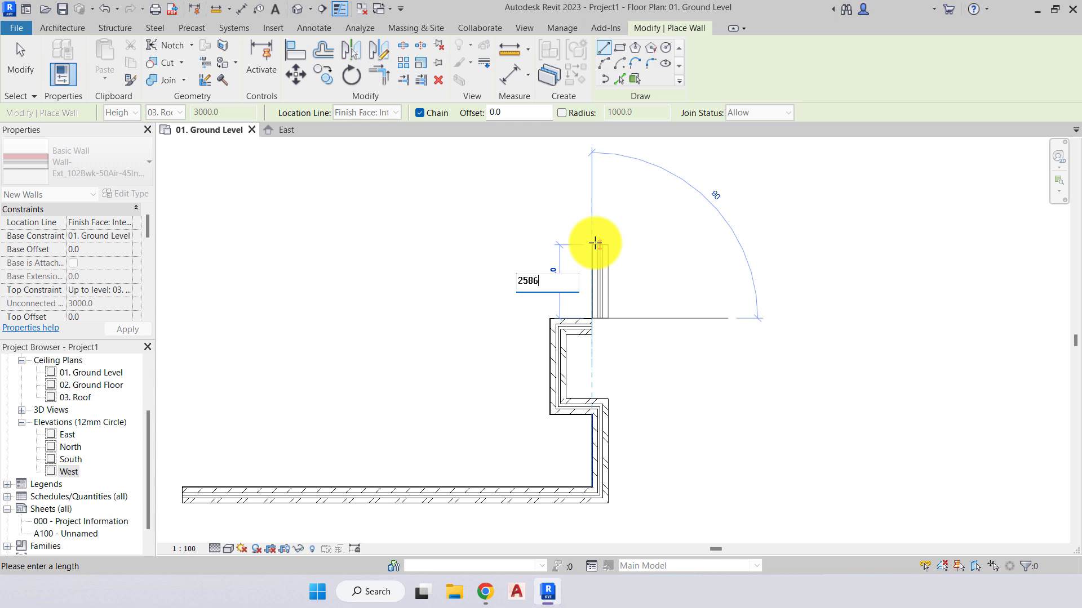
pyautogui.write('86')
pyautogui.press('Return')
# Close the building outline with a 7800 mm north wall and a west wall down to the south wall's starting point
pyautogui.scroll(-1, 592, 242)
pyautogui.moveTo(568, 260); pyautogui.dragTo(652, 290, button='middle')
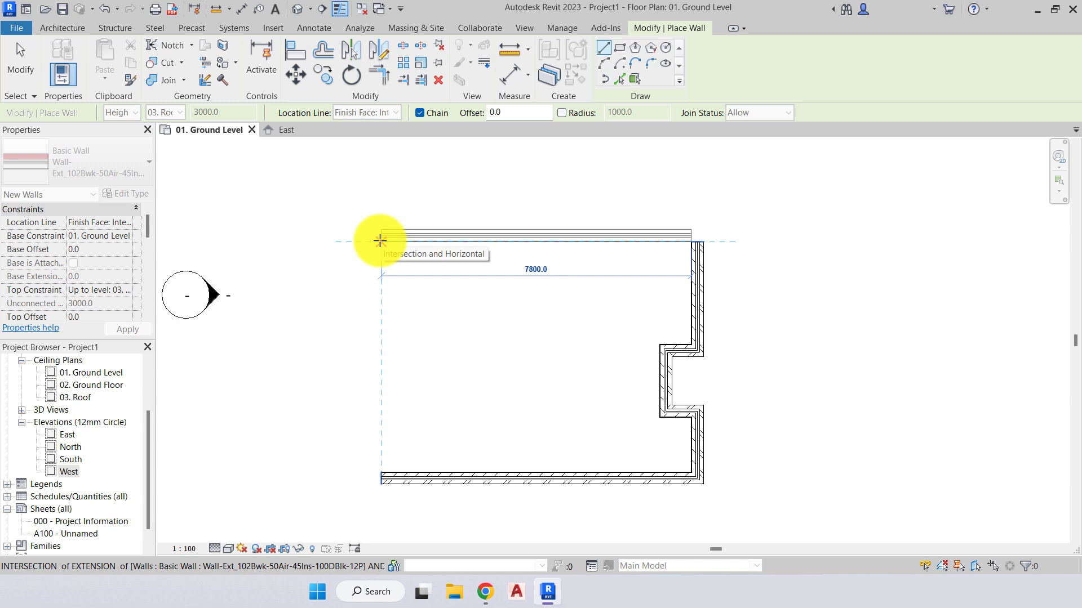
pyautogui.click(379, 241)
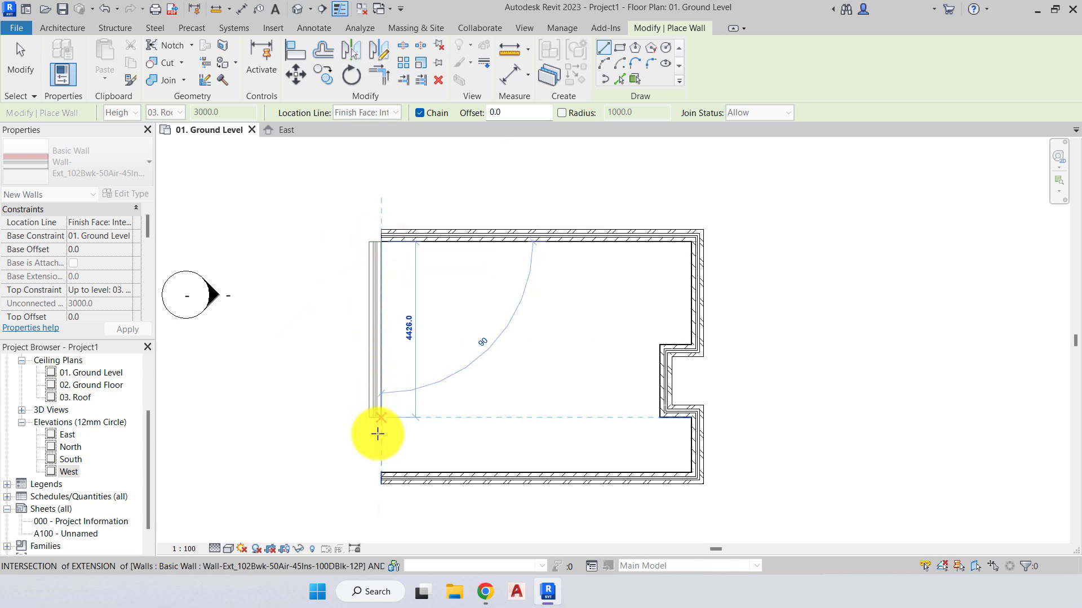
pyautogui.click(376, 471)
pyautogui.press('Escape')
pyautogui.press('Escape')
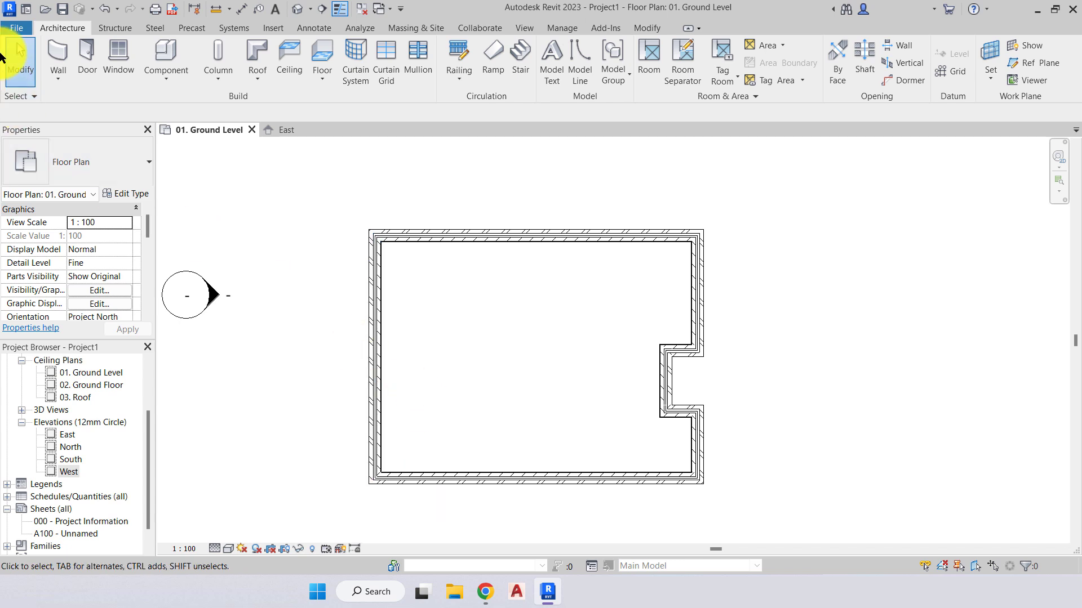
# Draw a horizontal dividing wall of the same type from the recess's upper interior corner to the west wall
pyautogui.click(57, 52)
pyautogui.scroll(1, 642, 340)
pyautogui.scroll(4, 643, 339)
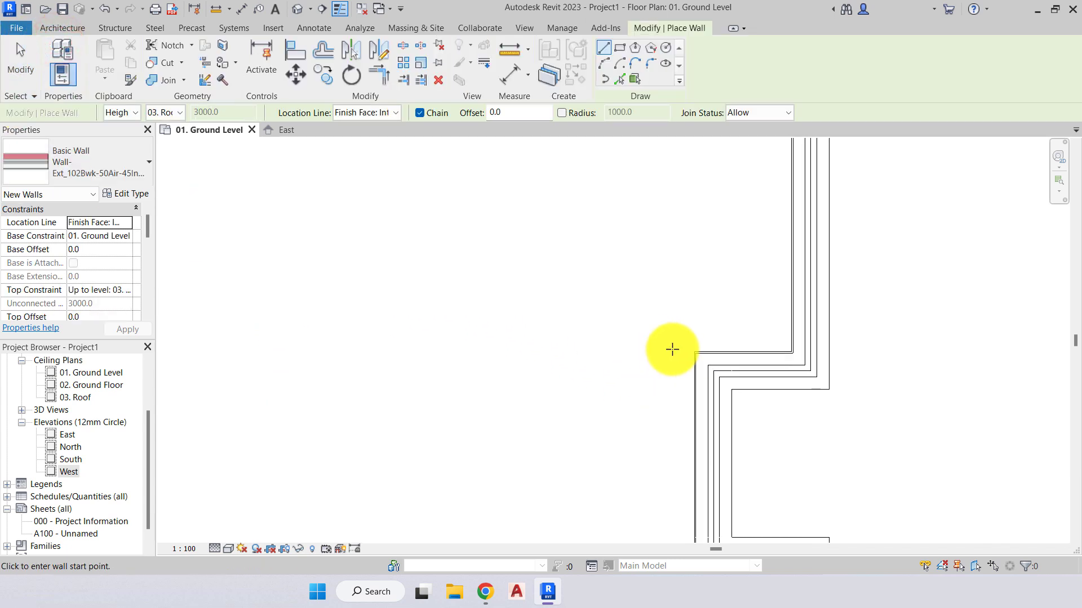
pyautogui.click(695, 351)
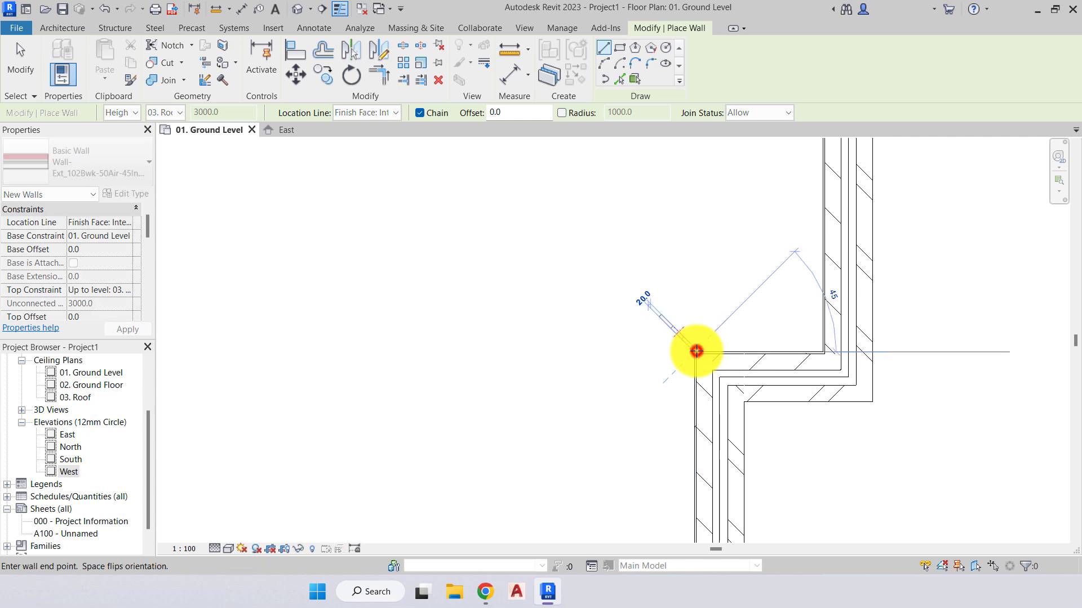
pyautogui.scroll(-2, 688, 352)
pyautogui.scroll(-3, 684, 352)
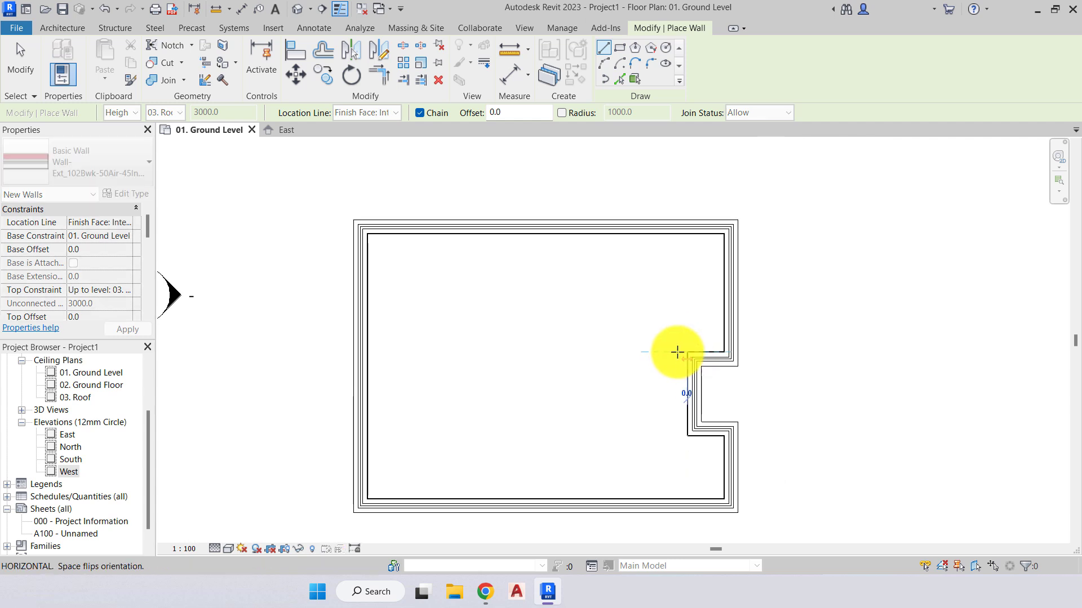
pyautogui.click(367, 355)
pyautogui.press('Escape')
pyautogui.press('Escape')
# Start a new wall using the partition type Wall-Partn_12P-70MStd-12P
pyautogui.moveTo(454, 390); pyautogui.dragTo(476, 351, button='middle')
pyautogui.scroll(1, 488, 326)
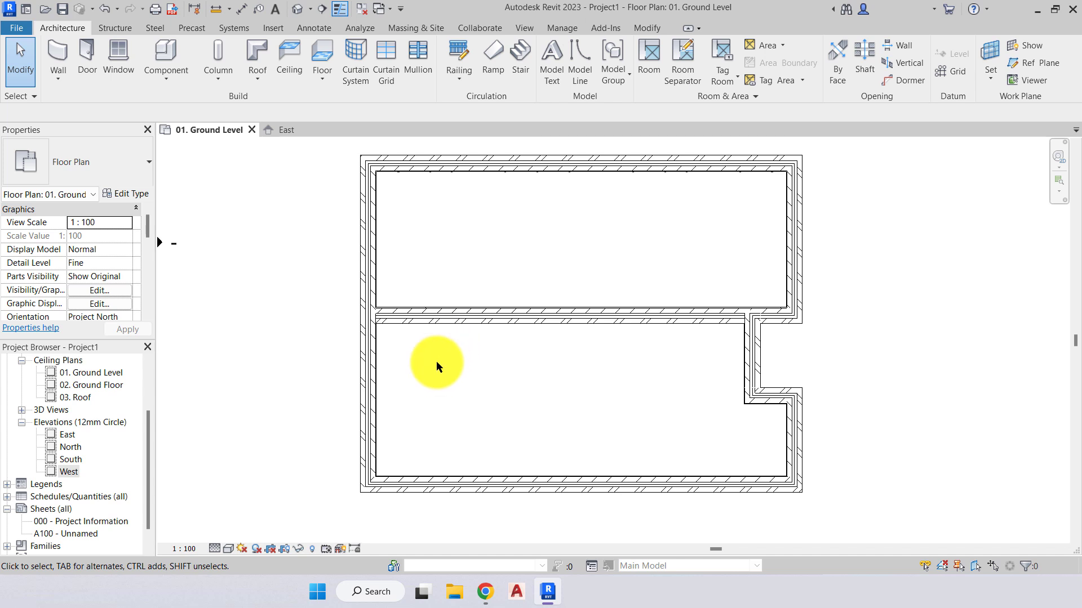
pyautogui.click(50, 55)
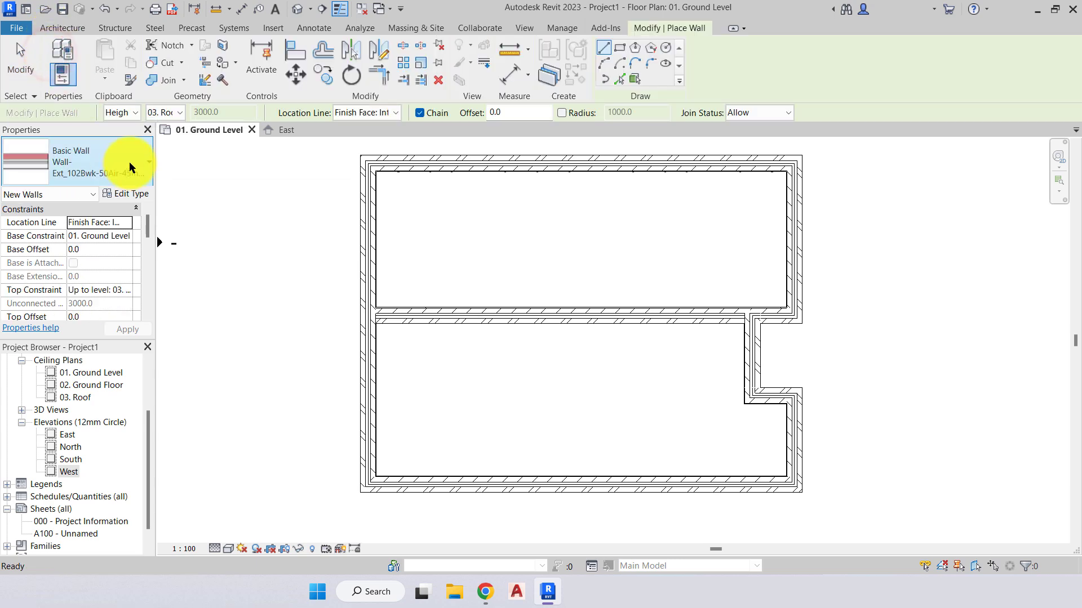
pyautogui.click(133, 160)
pyautogui.scroll(-2, 135, 270)
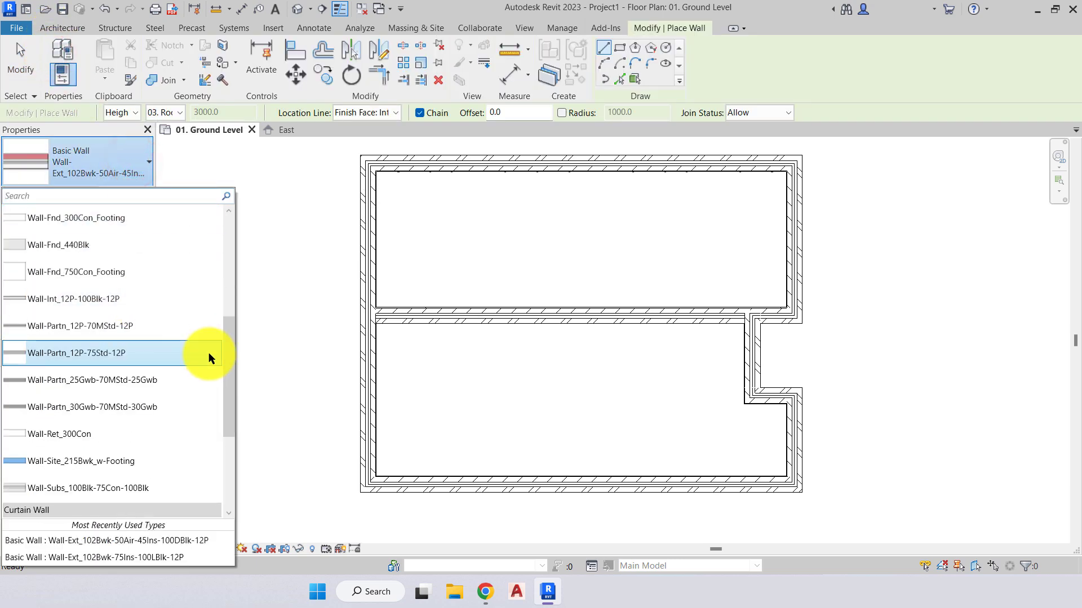
pyautogui.click(147, 326)
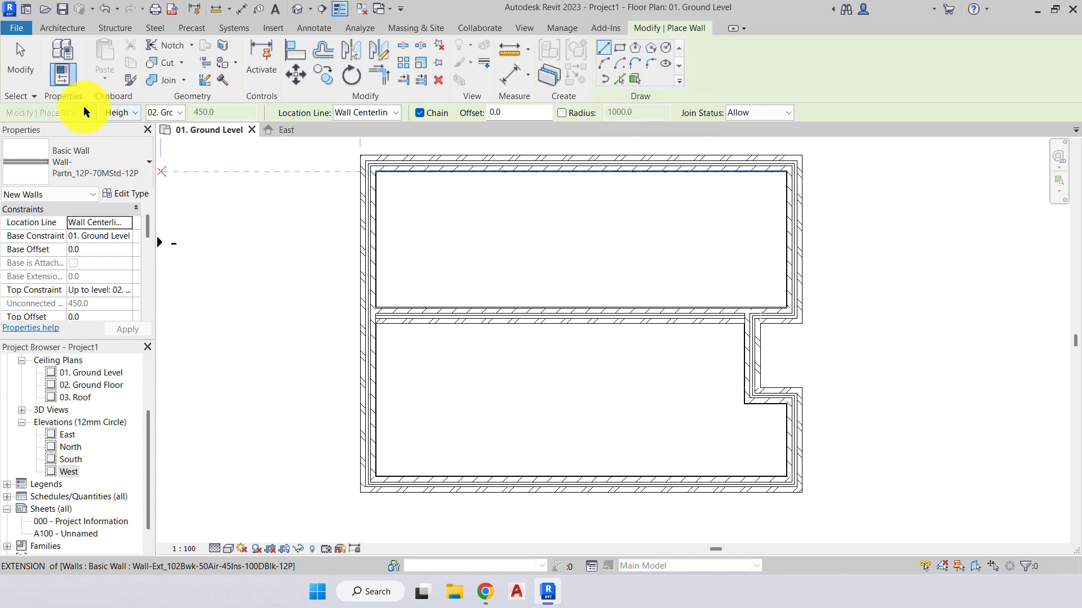
# Set the wall height to 03. Roof and draw a vertical partition from the north wall down to the dividing wall
pyautogui.click(169, 112)
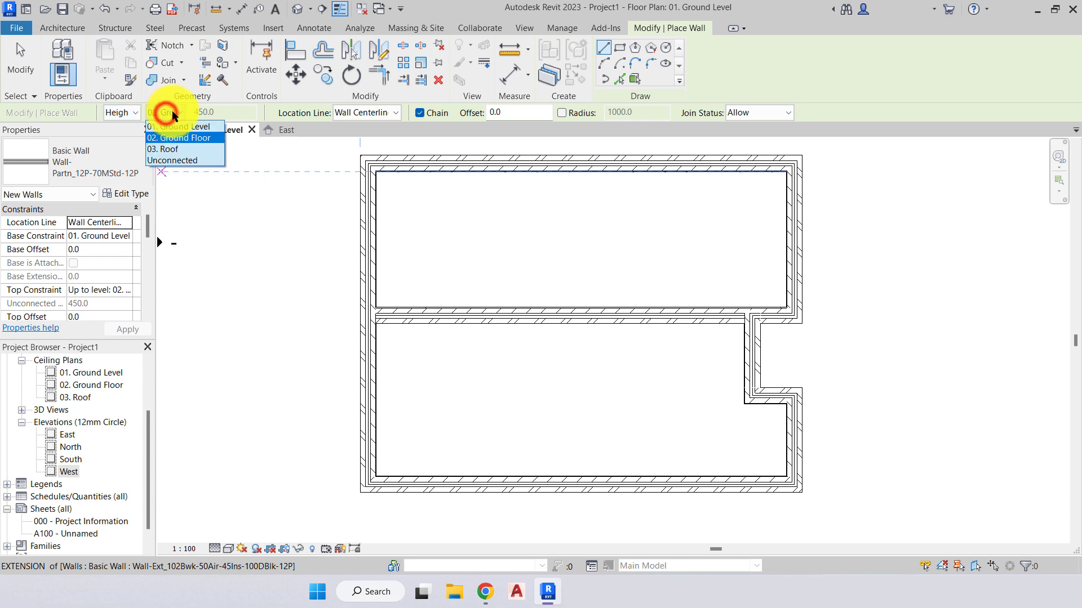
pyautogui.click(178, 150)
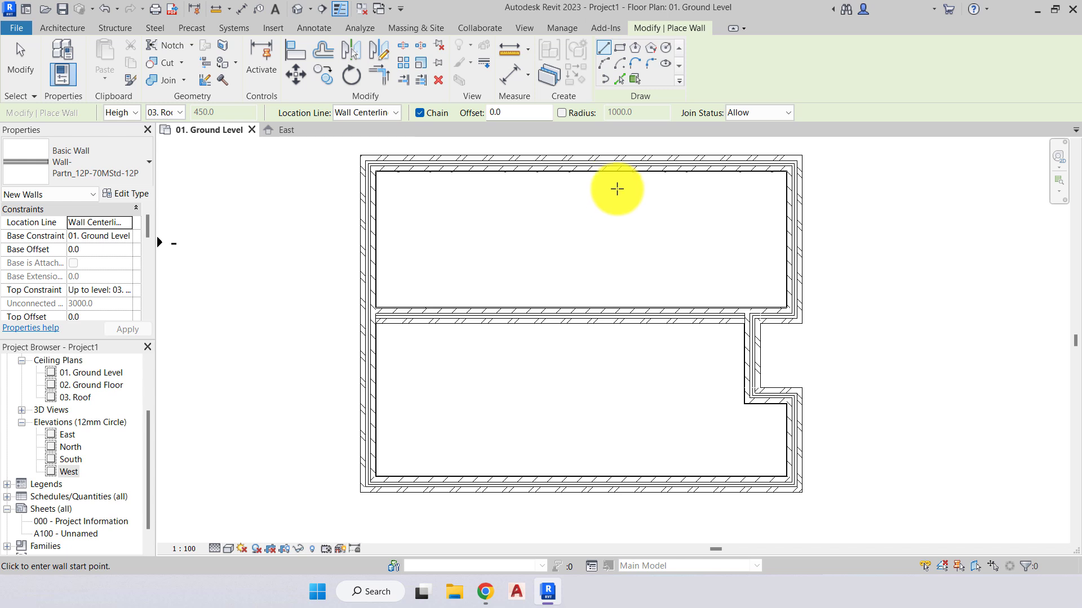
pyautogui.scroll(3, 617, 188)
pyautogui.moveTo(621, 186); pyautogui.dragTo(618, 281, button='middle')
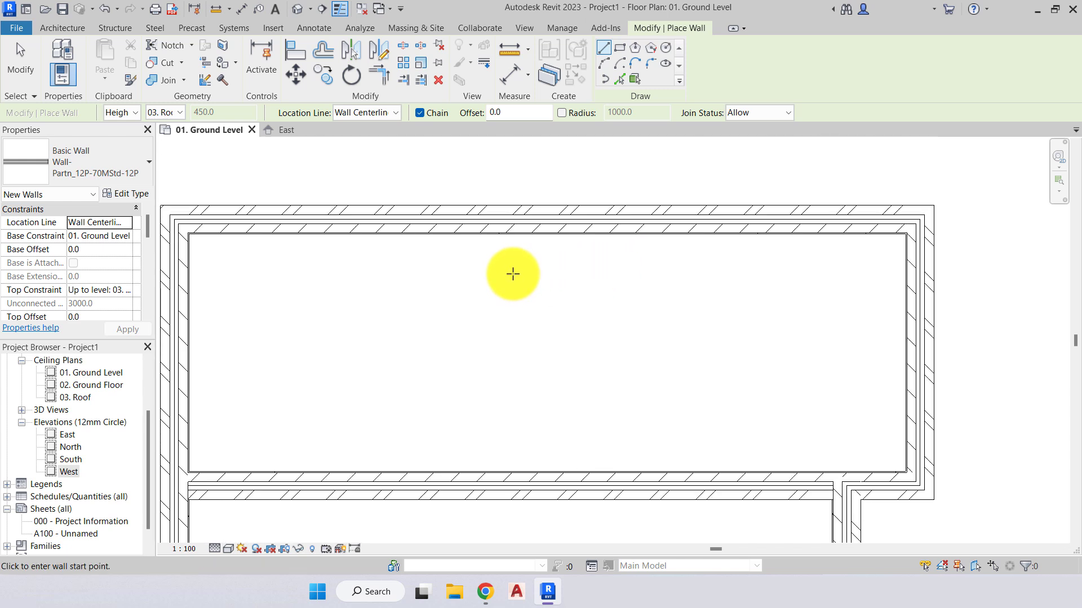
pyautogui.click(520, 238)
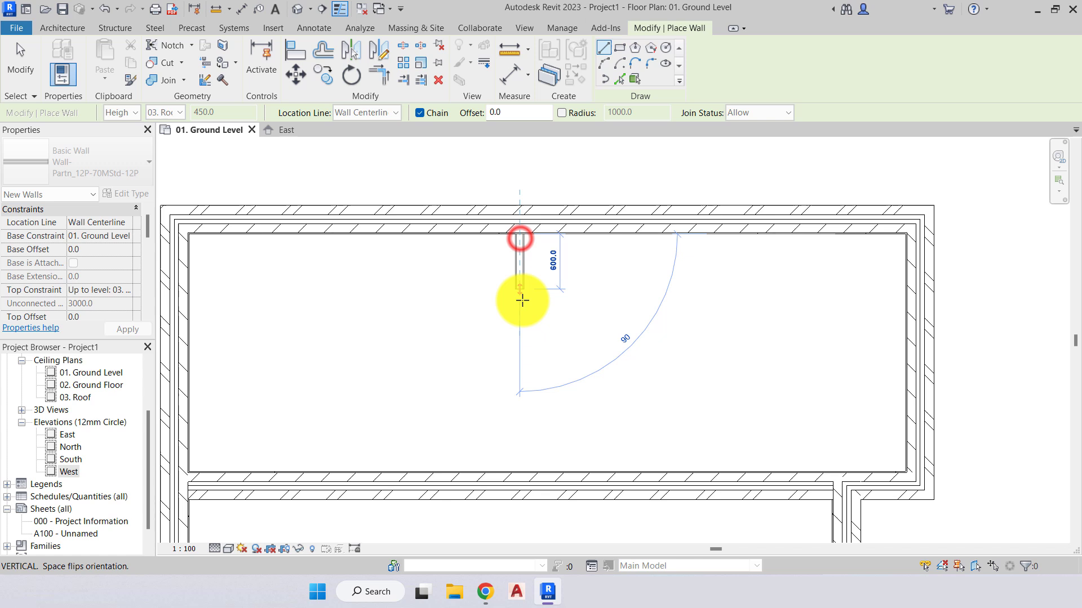
pyautogui.click(522, 468)
pyautogui.press('Escape')
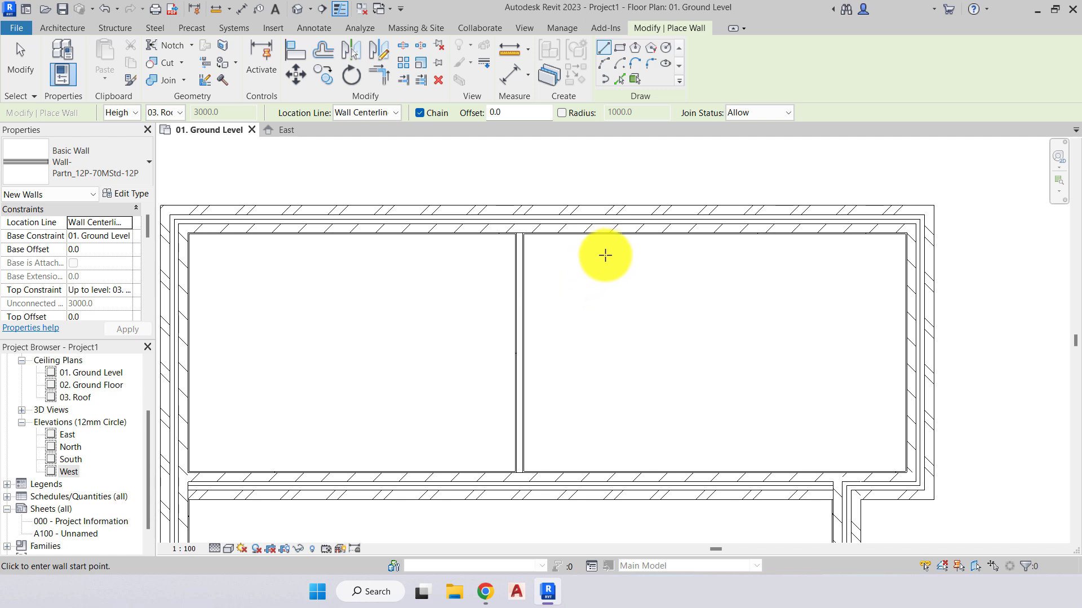
# Draw a short vertical partition stub about 700 mm long, running down from the north wall east of the full-height partition
pyautogui.click(612, 235)
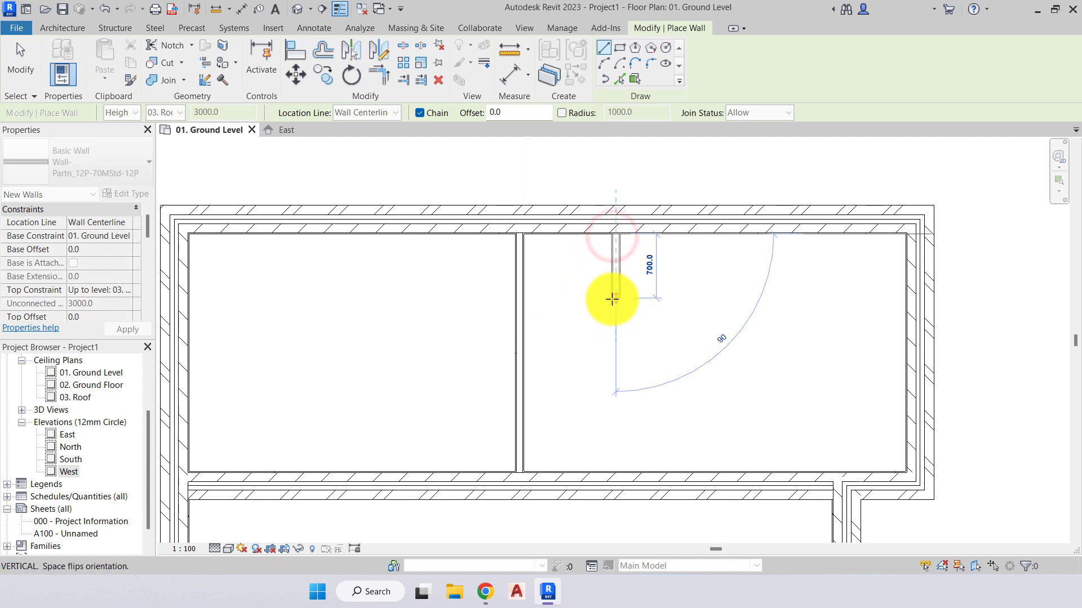
pyautogui.click(612, 298)
pyautogui.press('Escape')
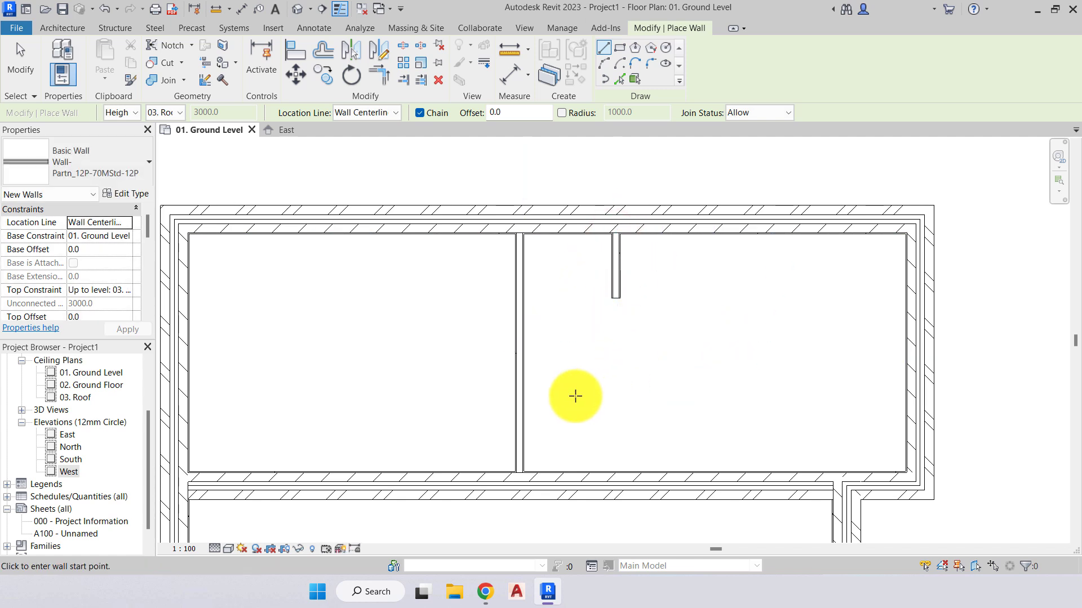
# Draw a horizontal partition below the stub, from the full-height vertical partition across to the east wall
pyautogui.click(527, 389)
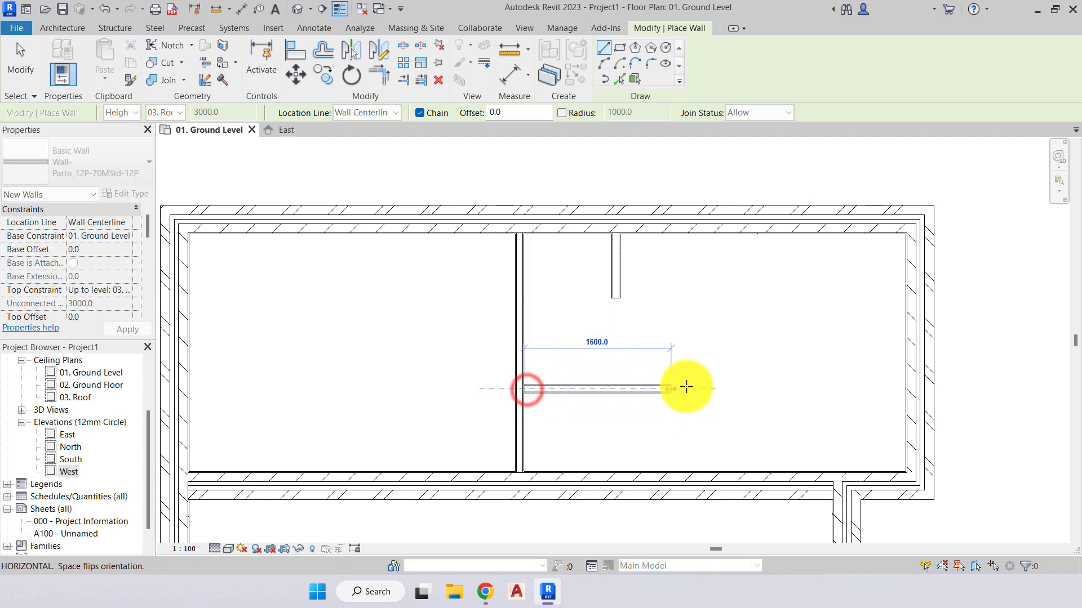
pyautogui.click(898, 389)
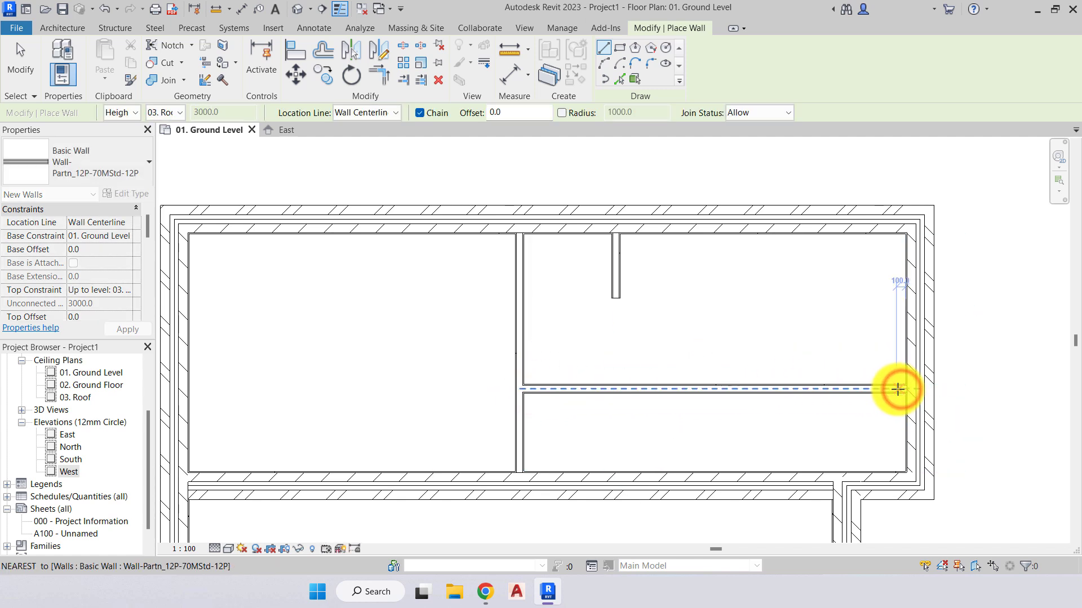
pyautogui.press('Escape')
# Draw two parallel vertical partitions between the horizontal partition and the dividing wall, near the full-height vertical partition
pyautogui.click(575, 398)
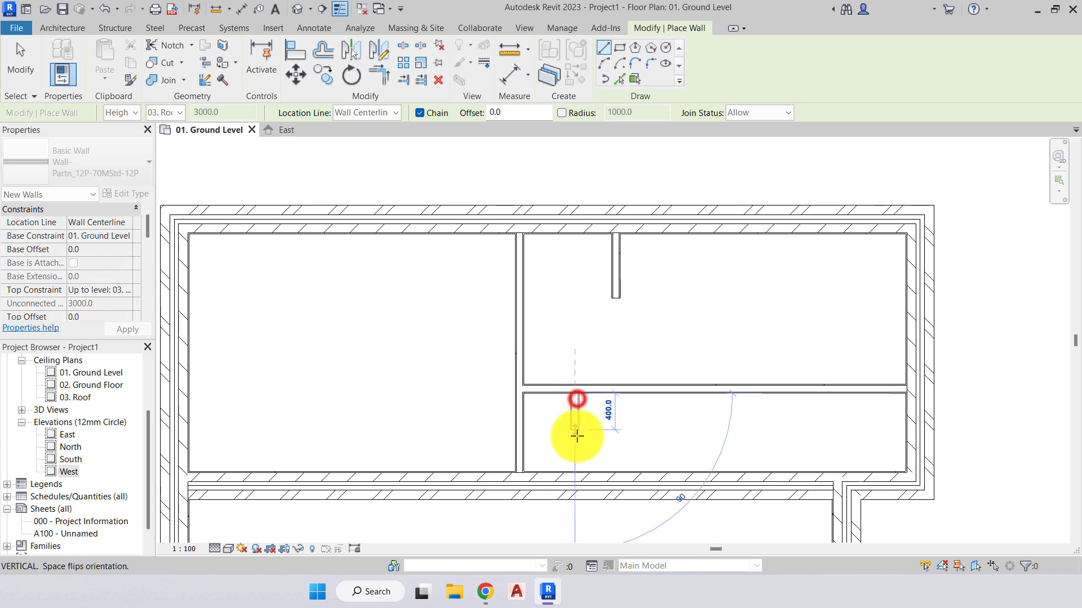
pyautogui.click(576, 468)
pyautogui.press('Escape')
pyautogui.click(651, 396)
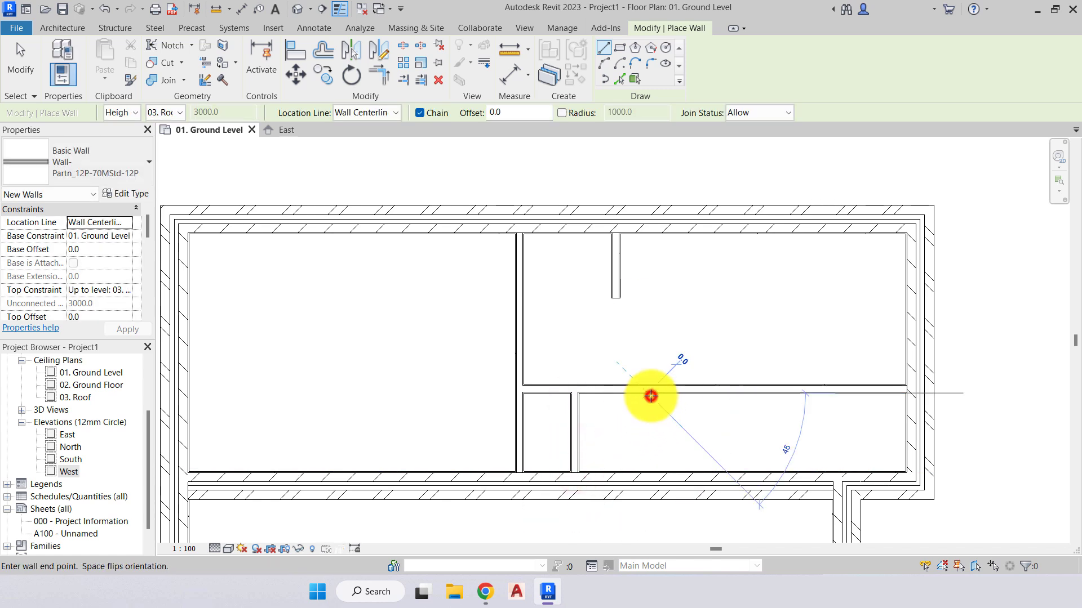
pyautogui.click(649, 467)
pyautogui.press('Escape')
# Draw a short horizontal partition running west from the recess's lower interior corner and finish placing walls
pyautogui.scroll(1, 745, 440)
pyautogui.moveTo(745, 439); pyautogui.dragTo(664, 207, button='middle')
pyautogui.scroll(-2, 663, 209)
pyautogui.scroll(2, 667, 284)
pyautogui.moveTo(675, 313); pyautogui.dragTo(688, 358, button='middle')
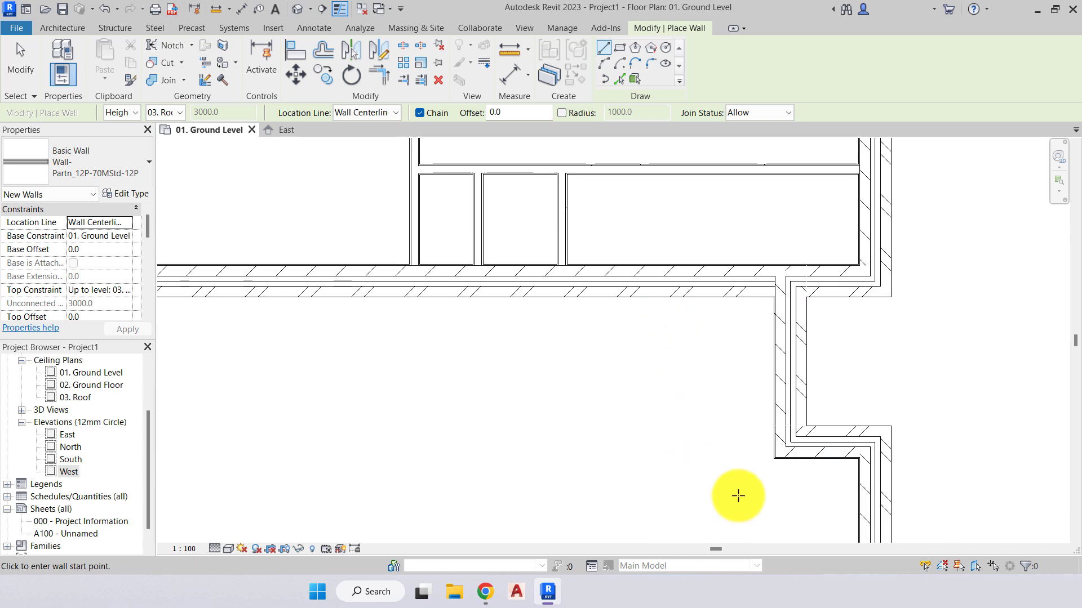
pyautogui.click(766, 463)
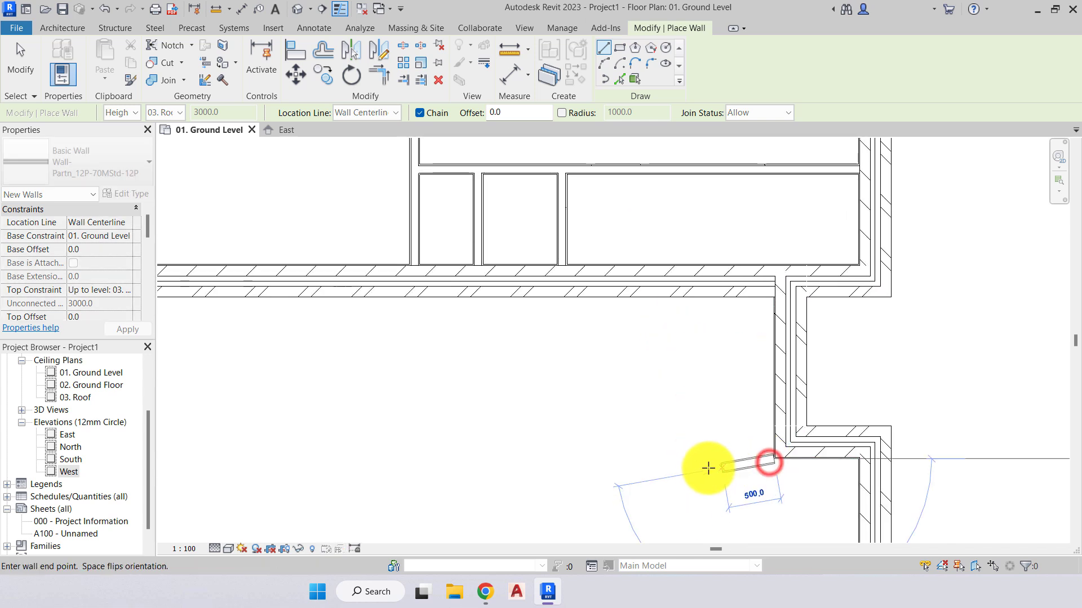
pyautogui.click(691, 463)
pyautogui.press('Escape')
pyautogui.press('Escape')
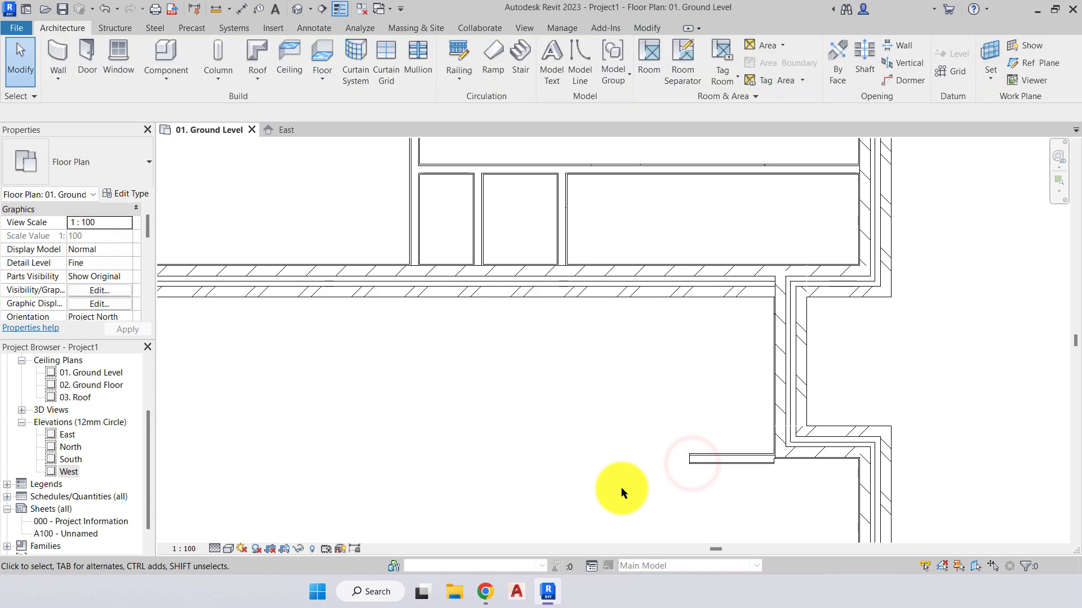
# Reference the partition stub's dimension to the east wall's inner face and set that distance to 3105 mm
pyautogui.scroll(-2, 623, 490)
pyautogui.moveTo(584, 471)
pyautogui.mouseDown(button='middle')
pyautogui.moveTo(609, 463)
pyautogui.moveTo(630, 426)
pyautogui.mouseUp(button='middle')
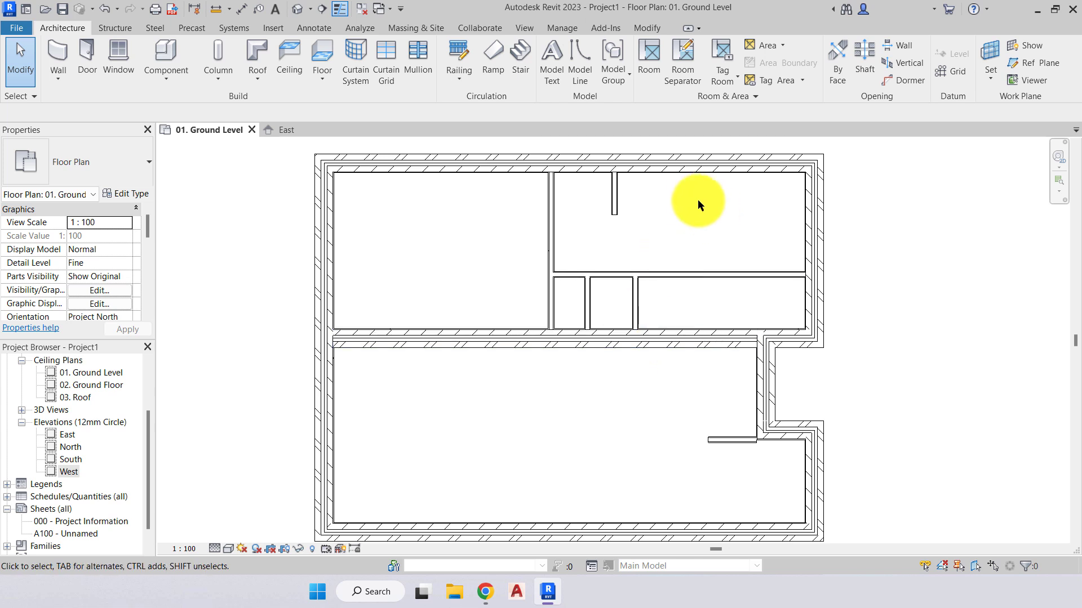
pyautogui.scroll(2, 687, 198)
pyautogui.scroll(4, 688, 197)
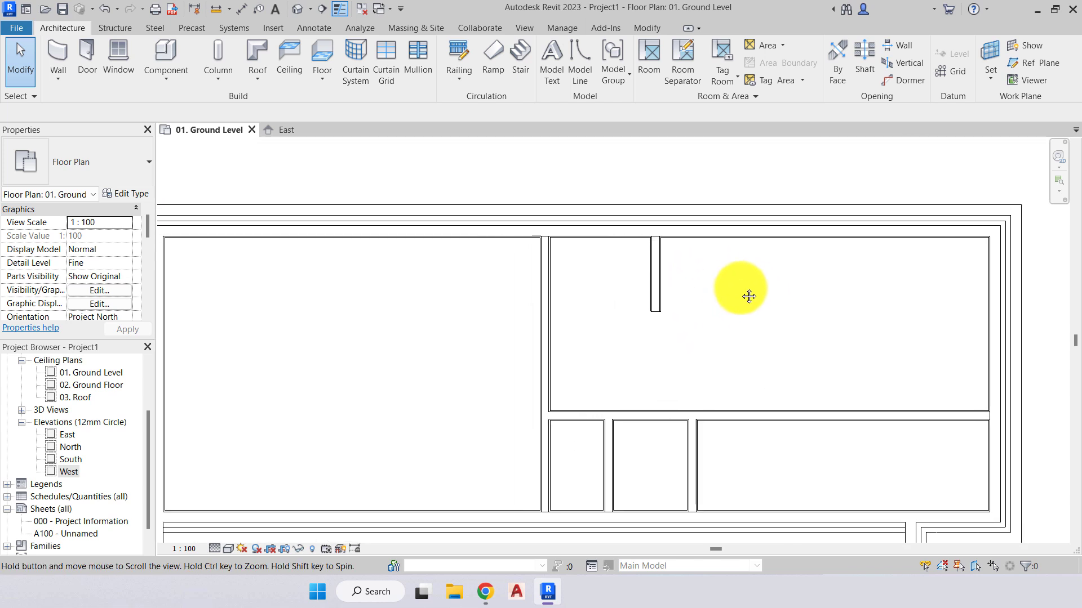
pyautogui.scroll(2, 763, 264)
pyautogui.moveTo(763, 264); pyautogui.dragTo(605, 271, button='middle')
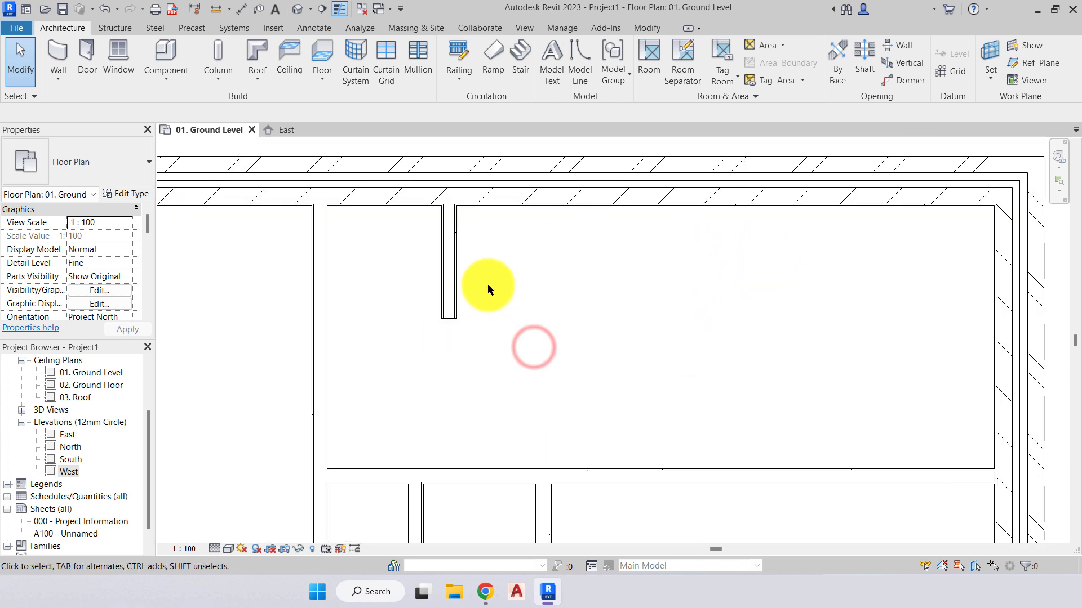
pyautogui.click(449, 270)
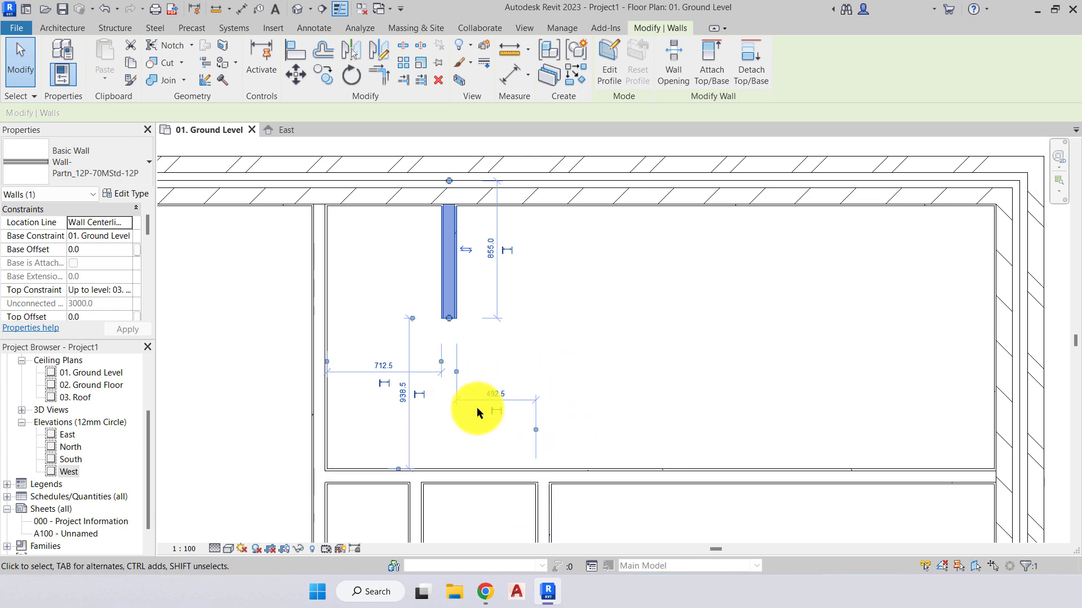
pyautogui.click(536, 433)
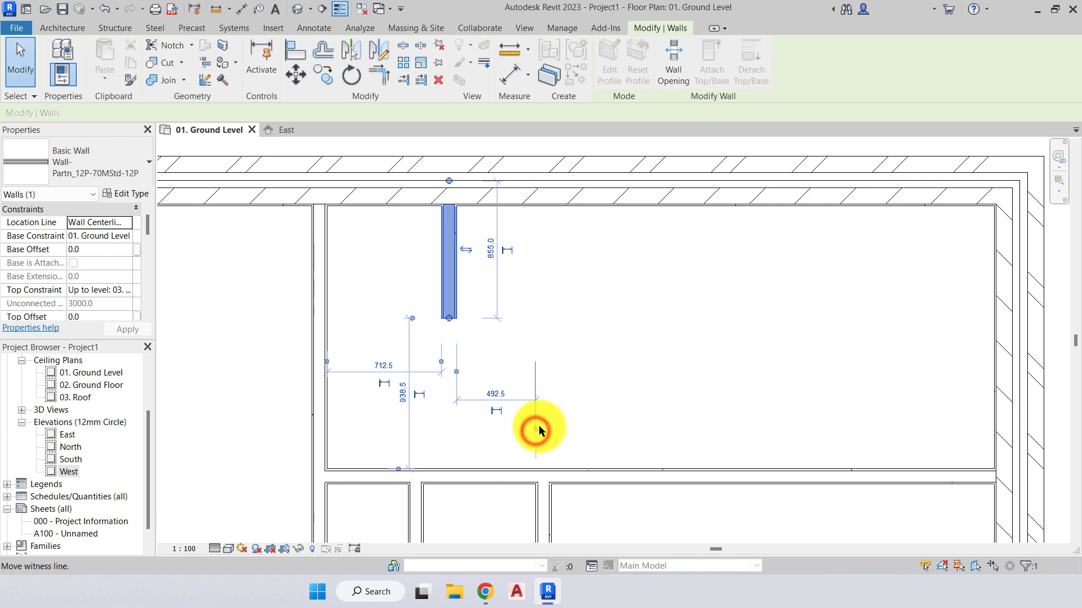
pyautogui.click(992, 273)
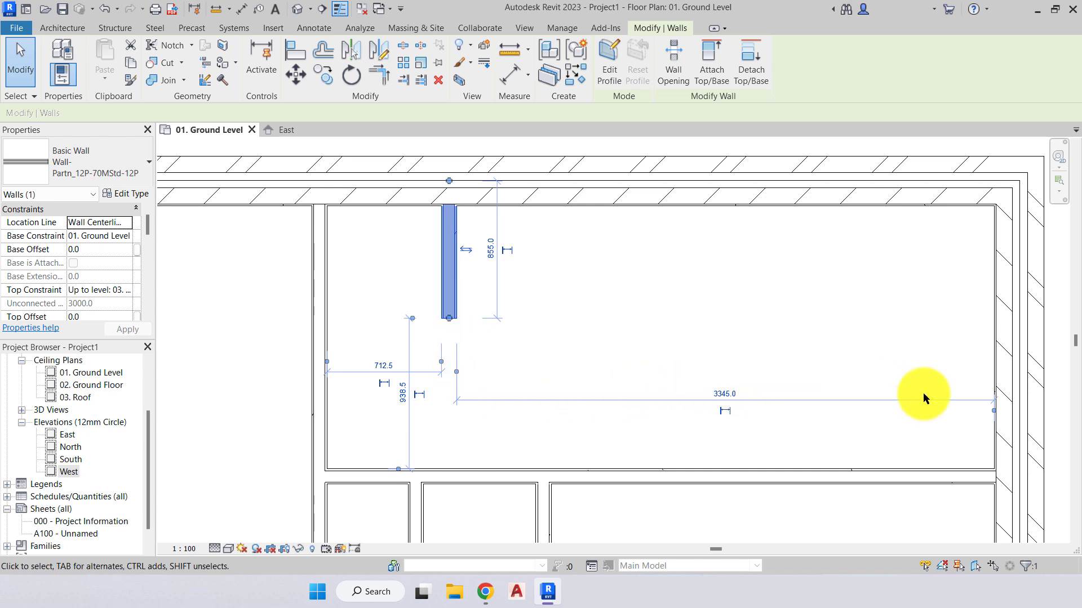
pyautogui.click(724, 390)
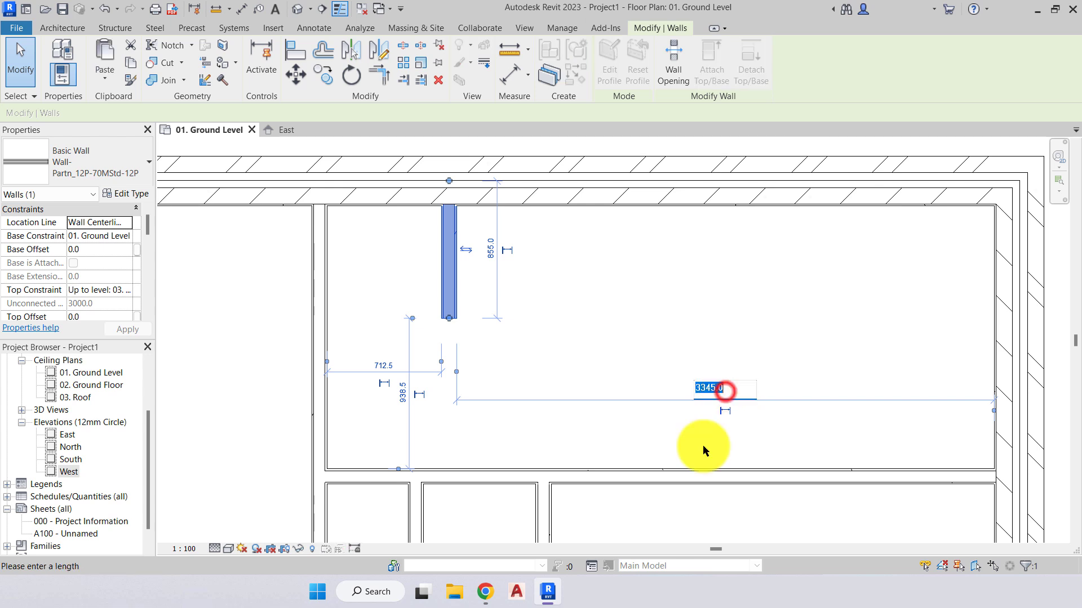
pyautogui.write('3105')
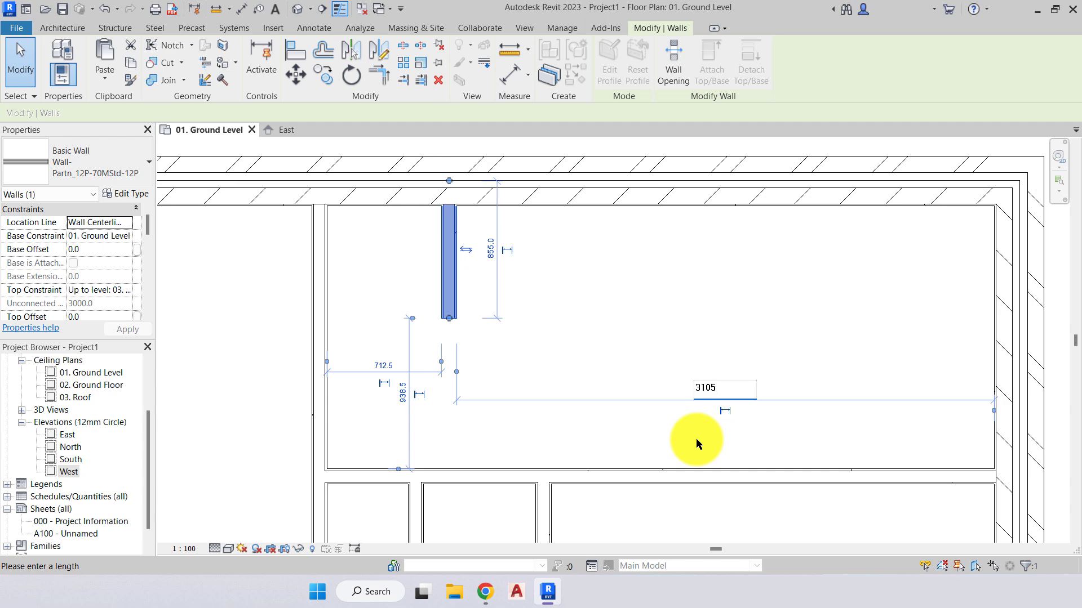
pyautogui.press('Return')
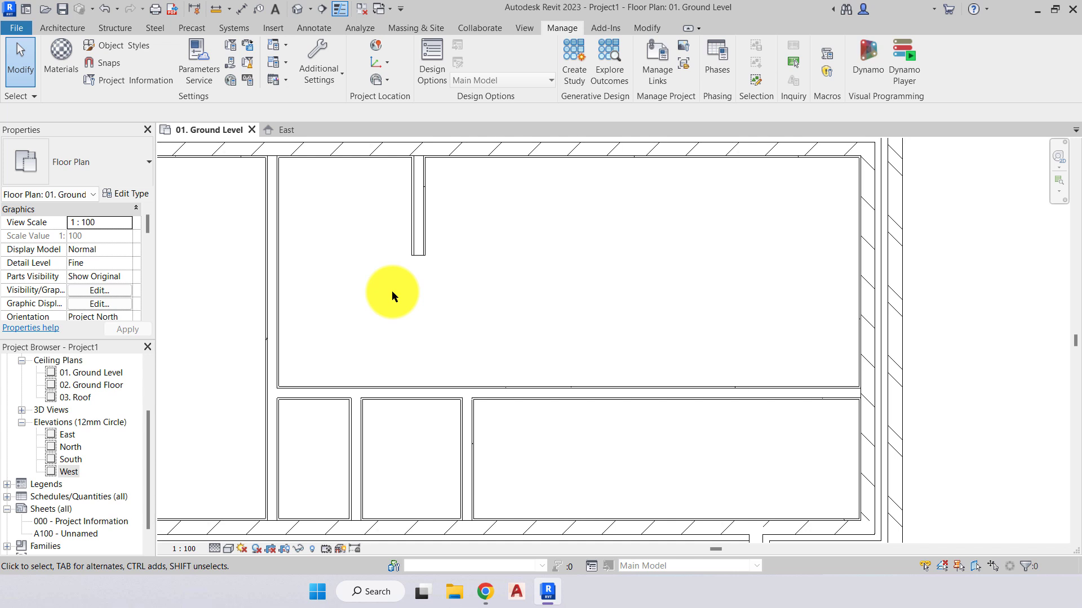
pyautogui.click(354, 442)
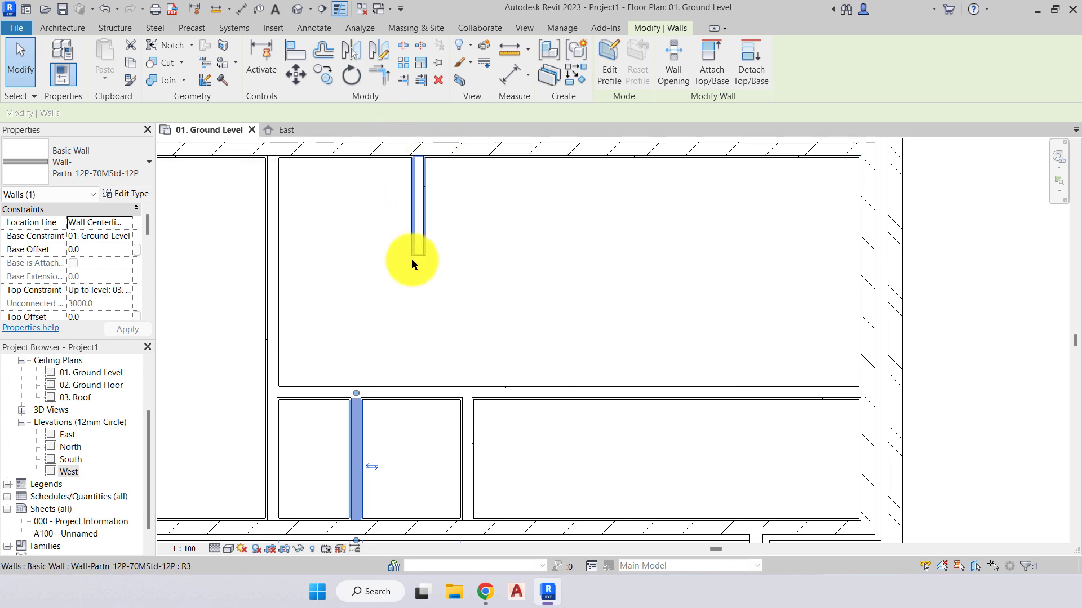
pyautogui.scroll(-1, 421, 267)
pyautogui.moveTo(420, 266); pyautogui.dragTo(444, 255, button='middle')
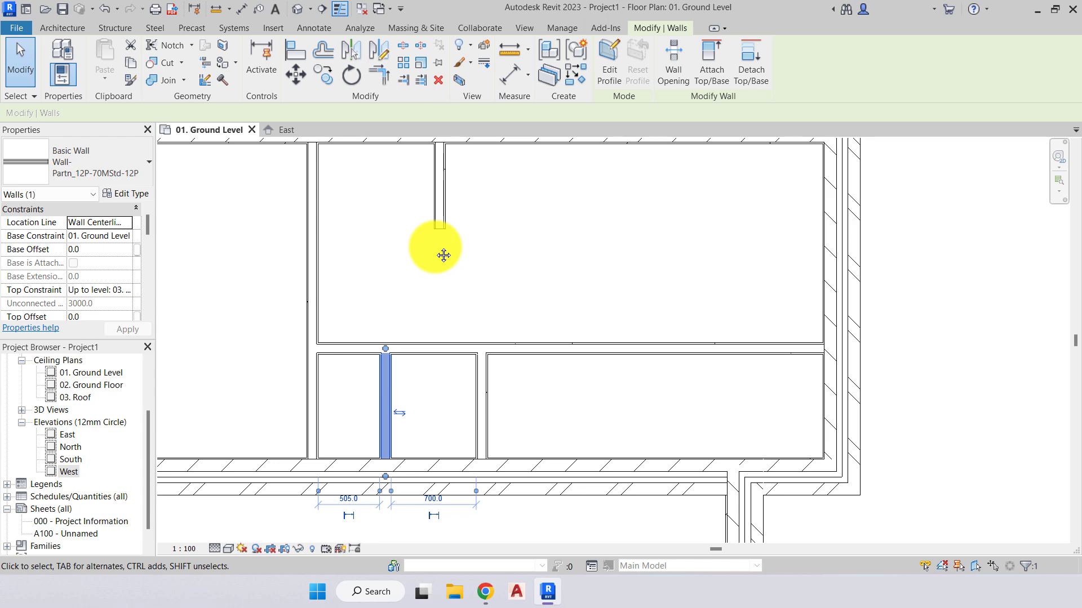
pyautogui.click(428, 322)
pyautogui.scroll(1, 423, 327)
pyautogui.moveTo(423, 328); pyautogui.dragTo(422, 398, button='middle')
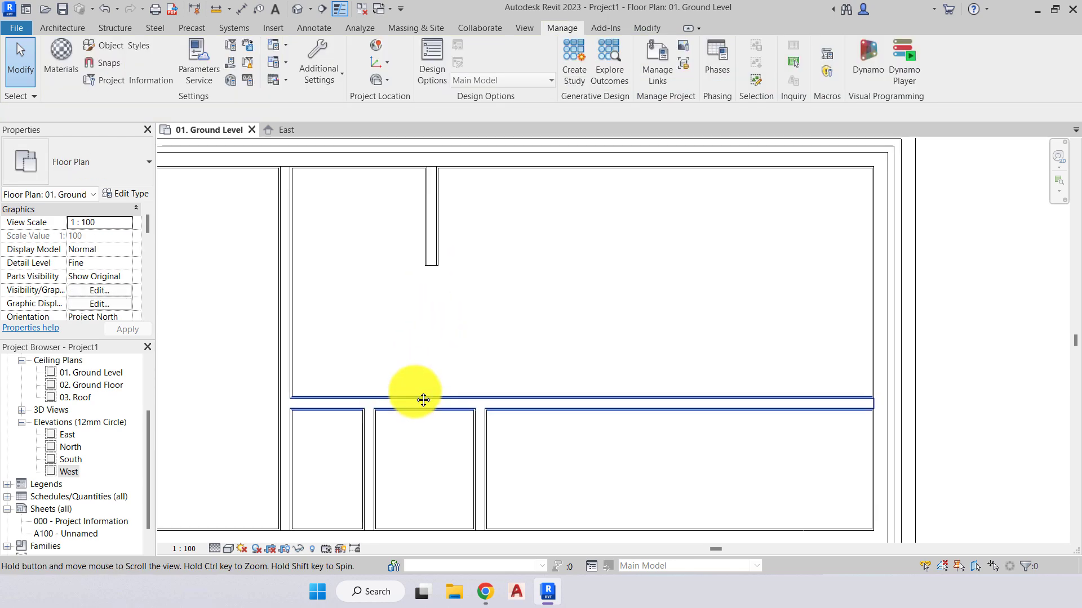
# Align the east face of the westernmost small lower partition with the east face of the partition stub above it
pyautogui.click(373, 438)
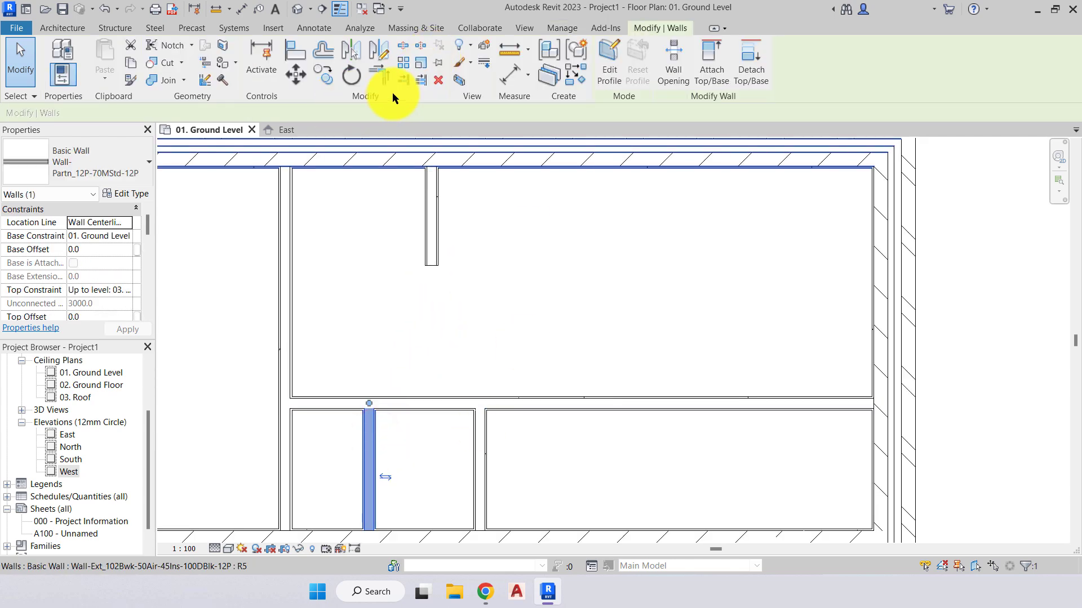
pyautogui.click(304, 51)
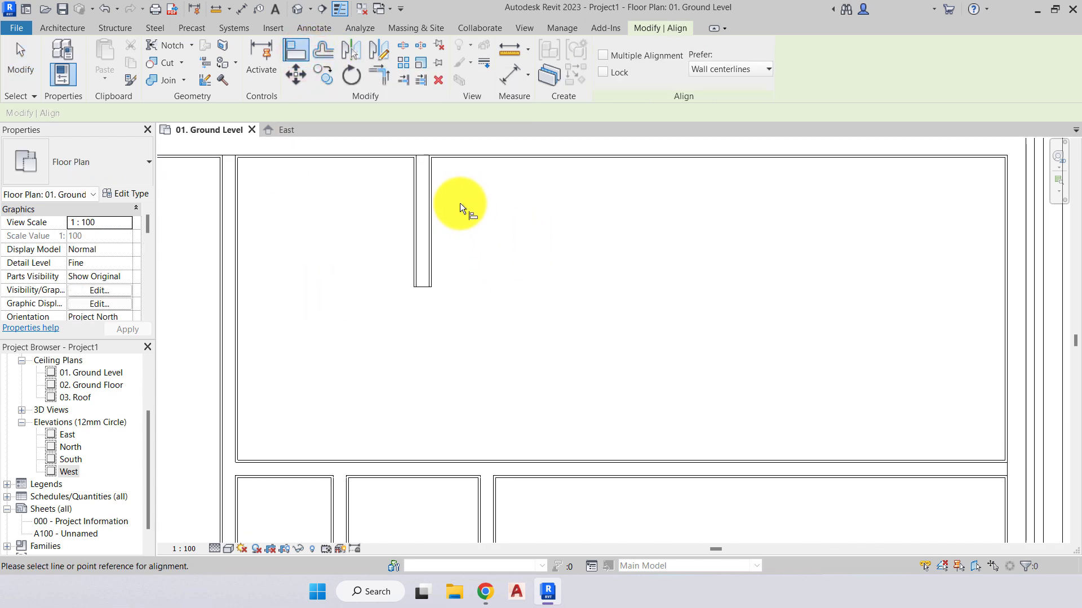
pyautogui.scroll(5, 460, 202)
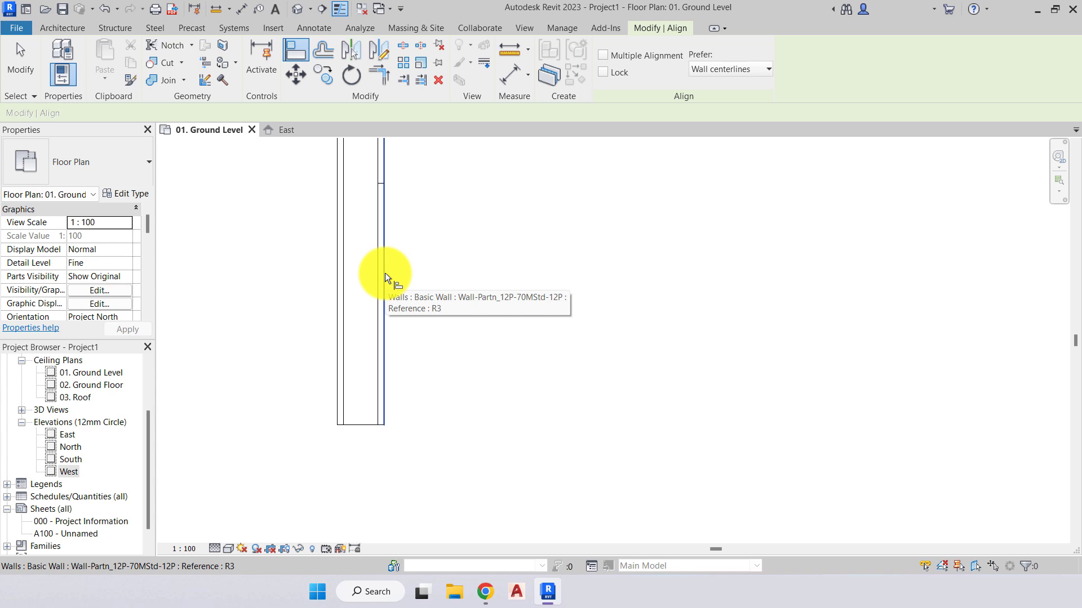
pyautogui.click(384, 273)
pyautogui.scroll(-5, 441, 235)
pyautogui.scroll(1, 440, 242)
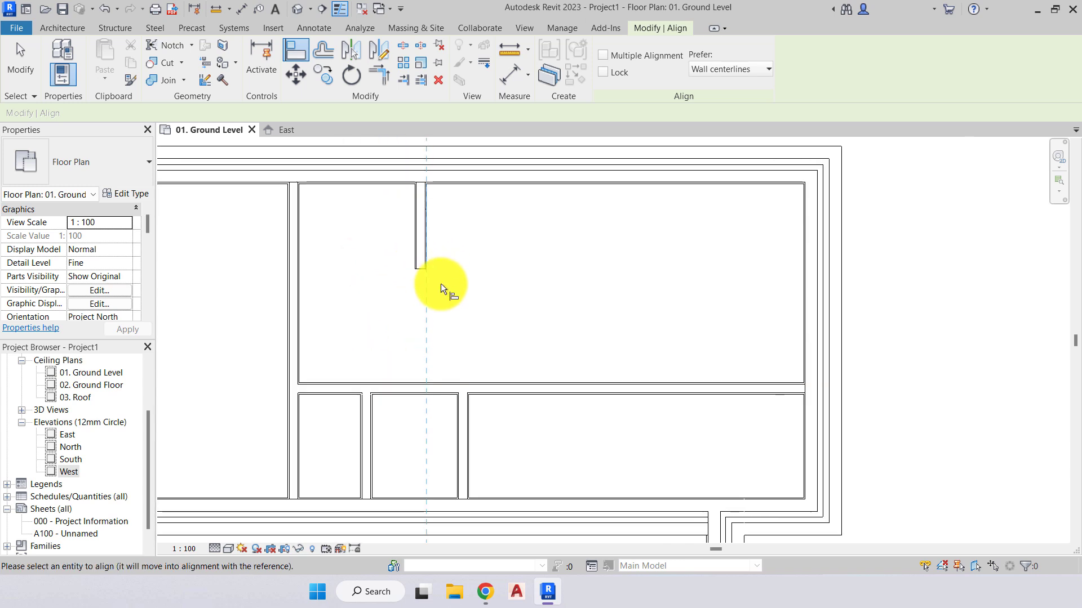
pyautogui.moveTo(441, 283); pyautogui.dragTo(509, 259, button='middle')
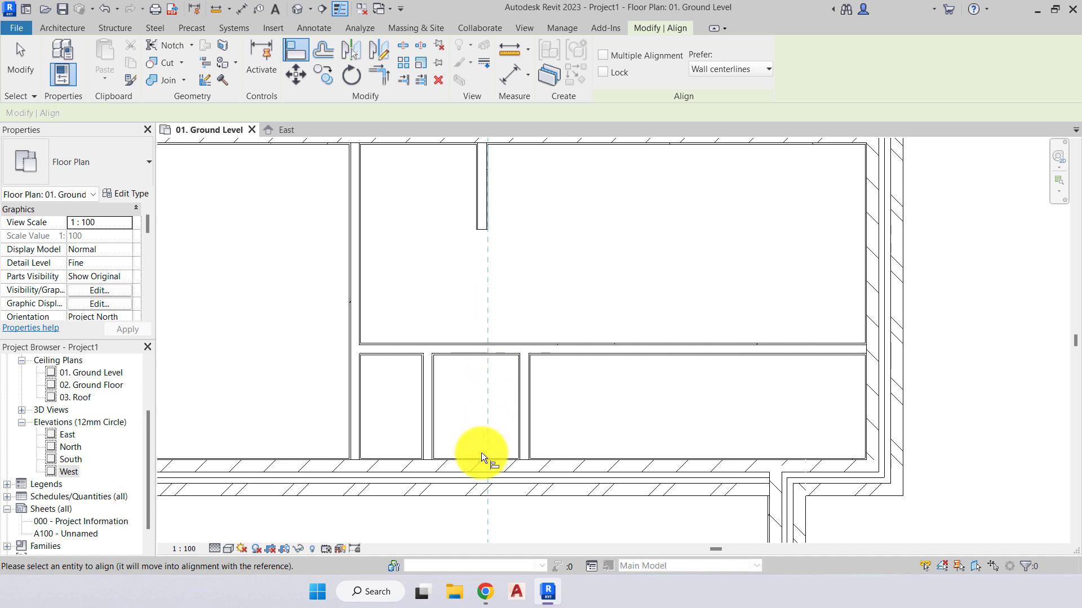
pyautogui.scroll(5, 454, 405)
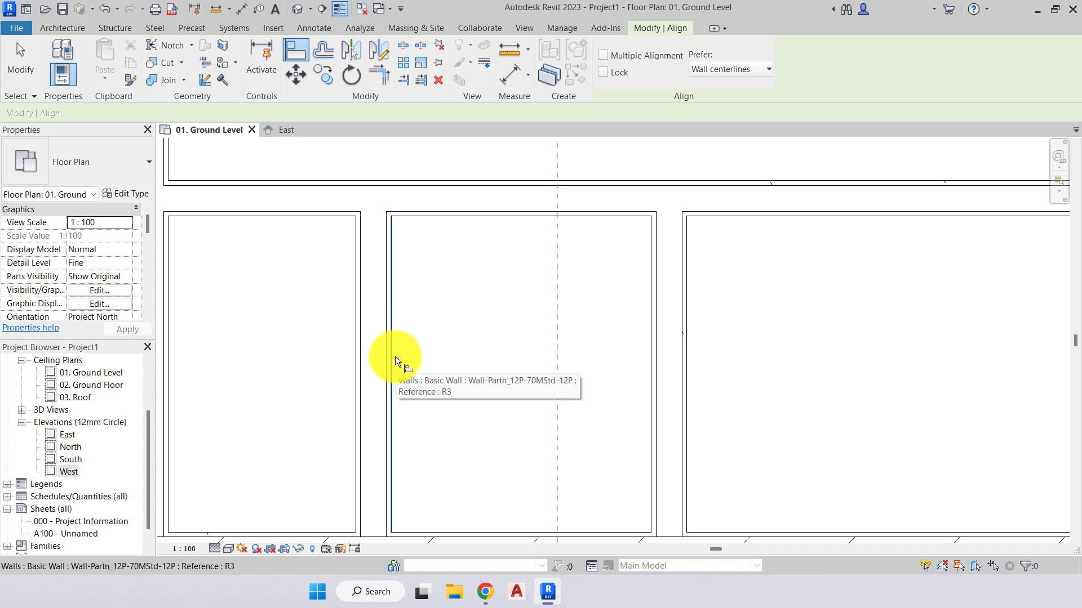
pyautogui.click(395, 356)
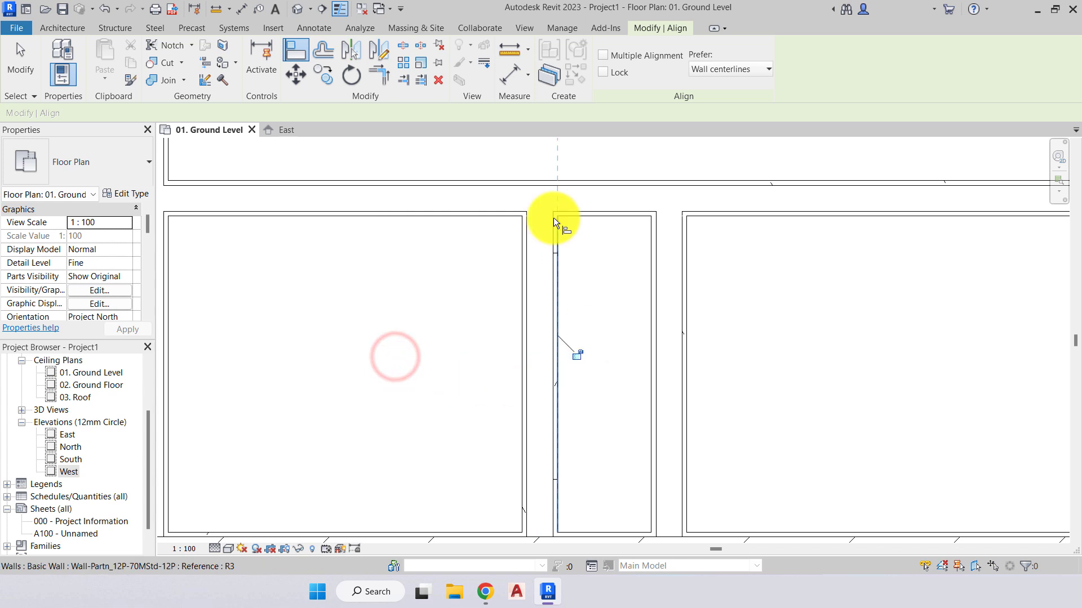
pyautogui.moveTo(556, 225)
pyautogui.mouseDown(button='middle')
pyautogui.moveTo(526, 337)
pyautogui.moveTo(469, 393)
pyautogui.mouseUp(button='middle')
pyautogui.scroll(-3, 449, 400)
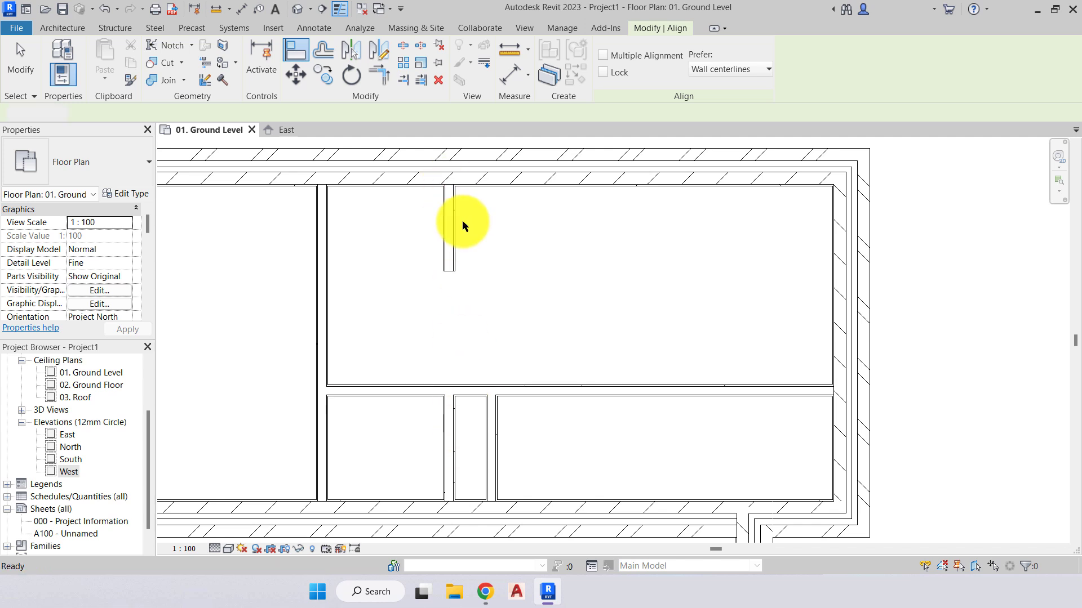
pyautogui.press('Escape')
pyautogui.press('Escape')
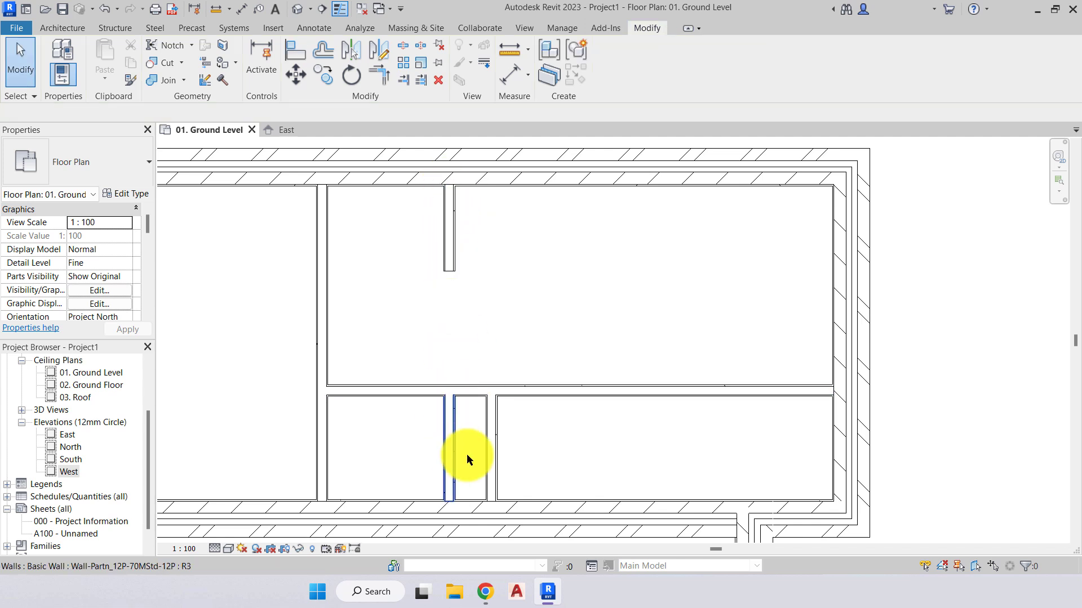
# Set the clear distance between the two small vertical partitions below the horizontal partition to 1000 mm
pyautogui.moveTo(467, 454); pyautogui.dragTo(437, 393, button='middle')
pyautogui.scroll(1, 437, 393)
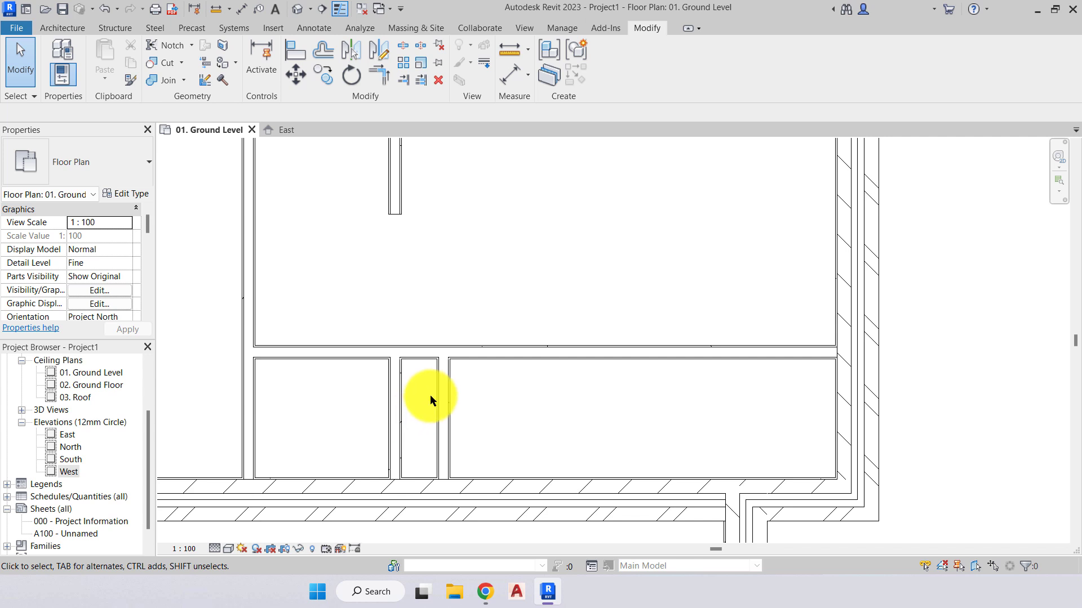
pyautogui.click(442, 403)
pyautogui.moveTo(447, 442); pyautogui.dragTo(459, 349, button='middle')
pyautogui.scroll(2, 516, 287)
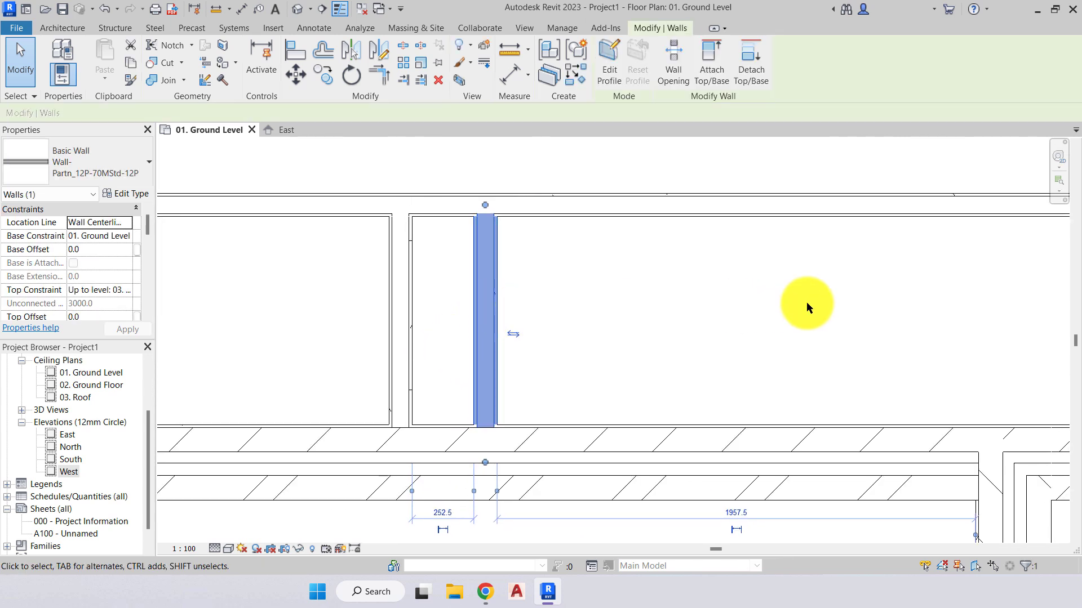
pyautogui.click(440, 513)
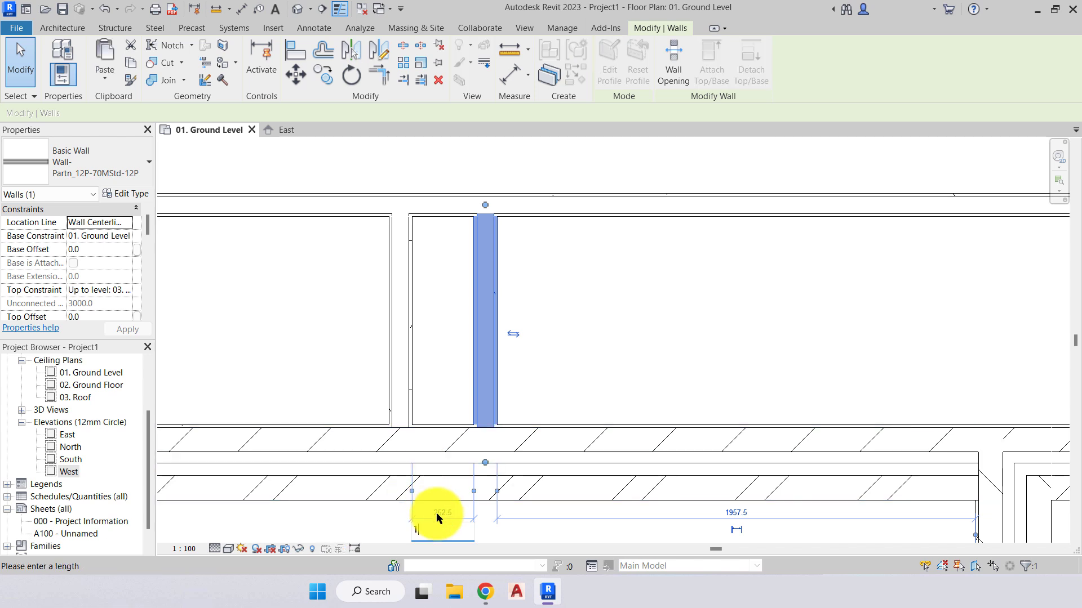
pyautogui.press('Return')
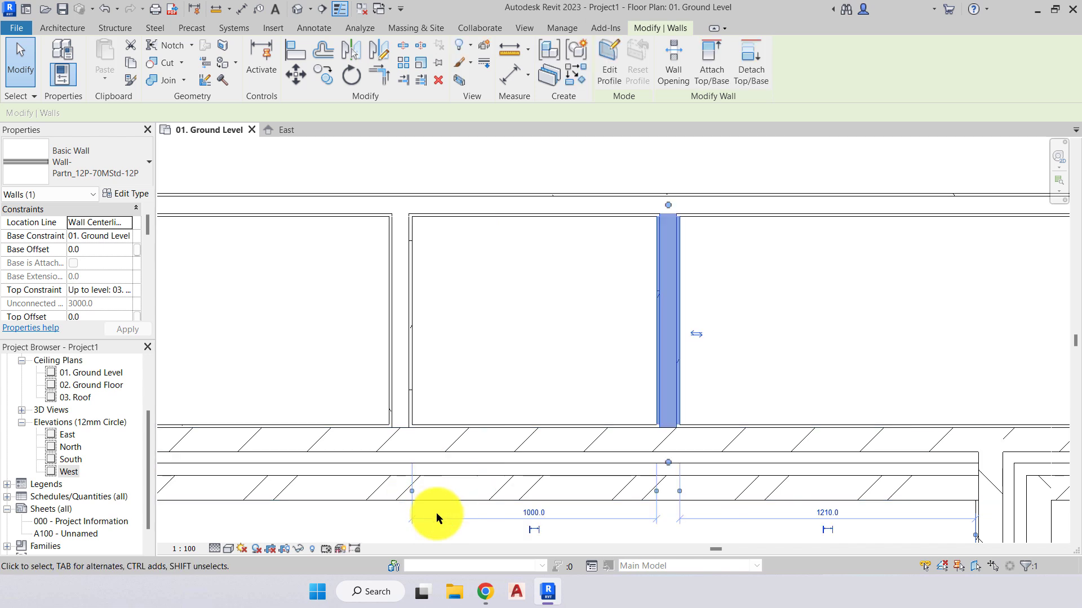
pyautogui.click(548, 398)
pyautogui.scroll(-2, 548, 398)
pyautogui.scroll(-1, 548, 398)
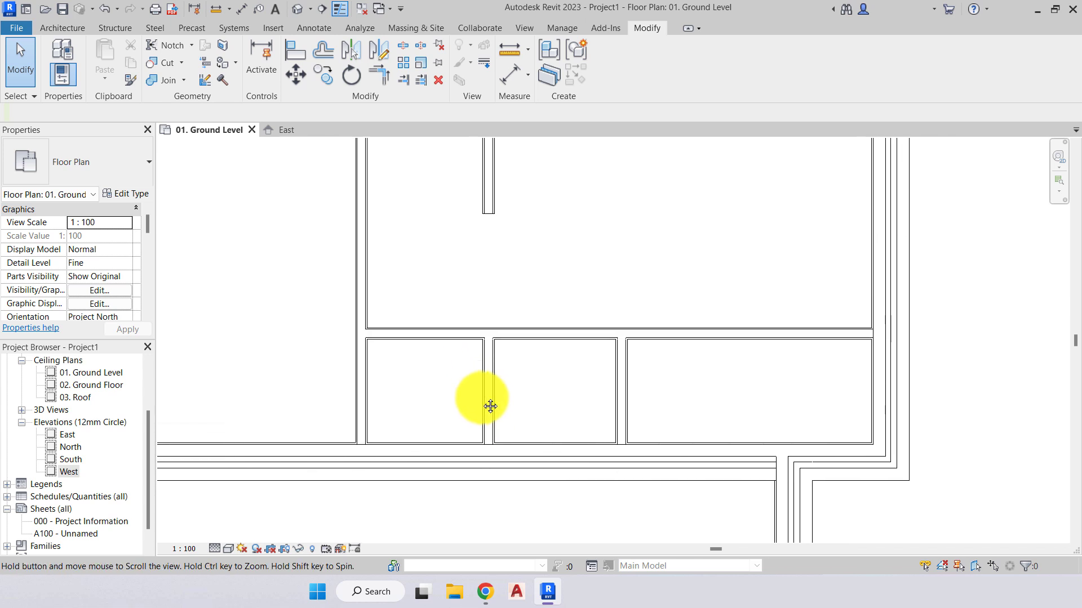
# Select the full-height vertical partition and reference its dimension to the west exterior wall's inner face
pyautogui.moveTo(490, 406); pyautogui.dragTo(492, 473, button='middle')
pyautogui.moveTo(397, 353)
pyautogui.mouseDown(button='middle')
pyautogui.moveTo(434, 314)
pyautogui.moveTo(350, 331)
pyautogui.moveTo(572, 309)
pyautogui.mouseUp(button='middle')
pyautogui.click(398, 316)
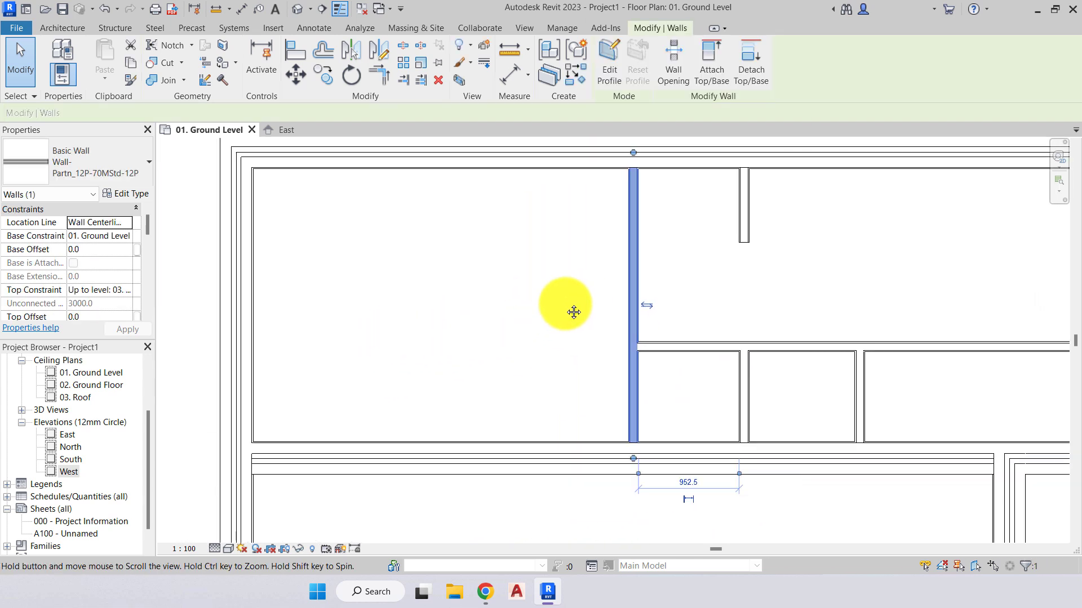
pyautogui.scroll(3, 574, 311)
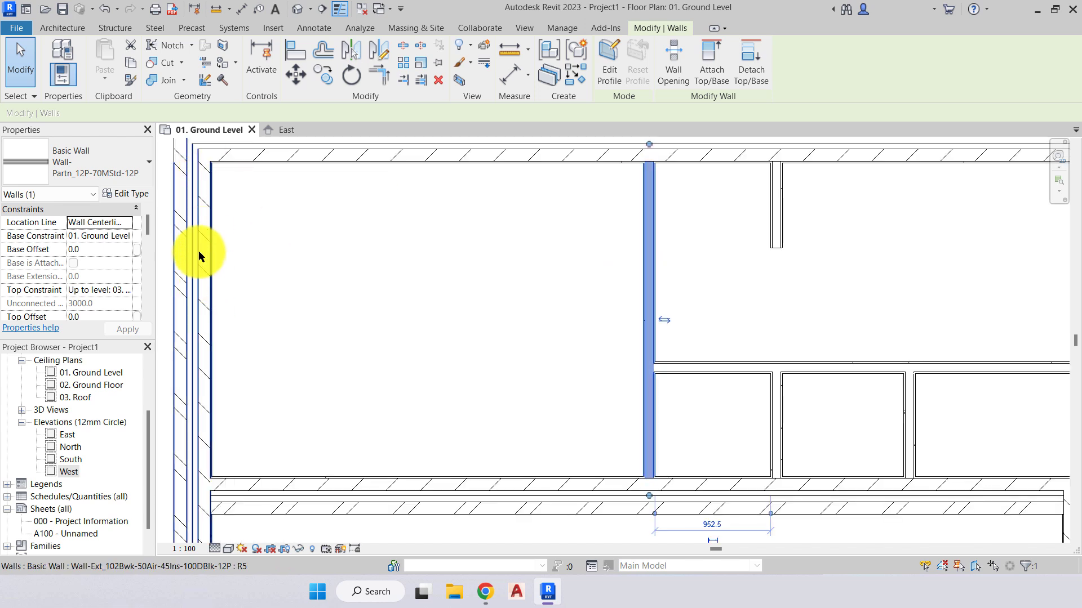
pyautogui.scroll(-2, 642, 225)
pyautogui.scroll(-4, 642, 226)
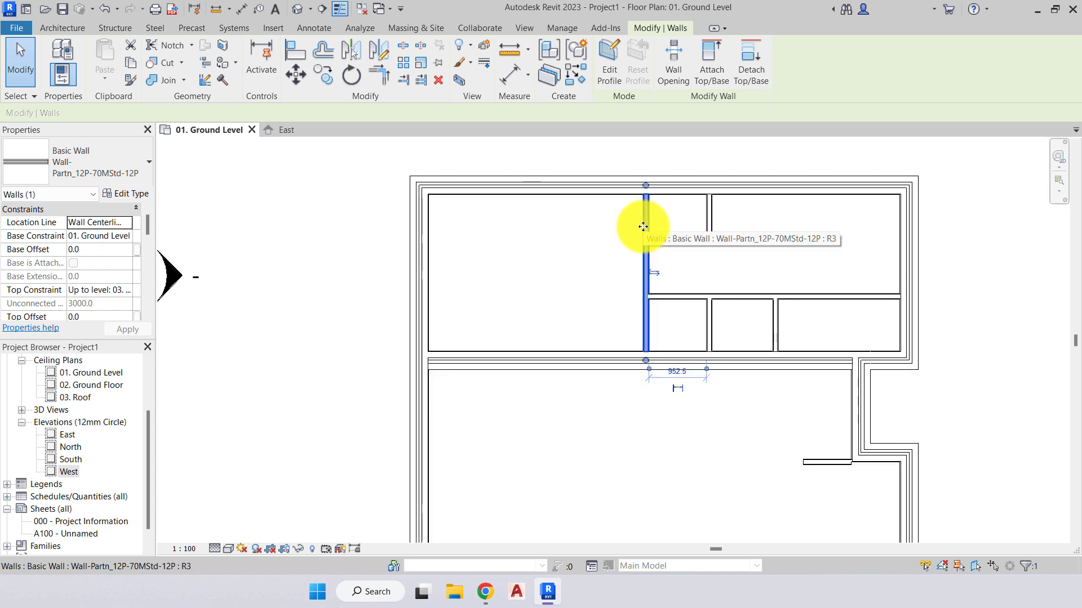
pyautogui.scroll(3, 642, 227)
pyautogui.scroll(3, 642, 226)
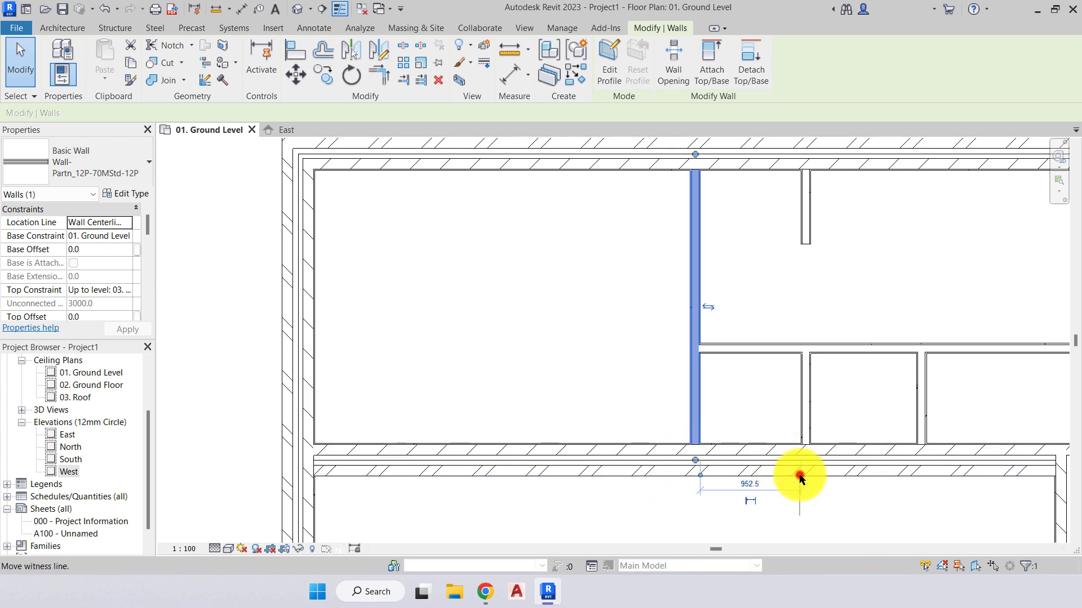
pyautogui.moveTo(799, 475); pyautogui.dragTo(799, 475)
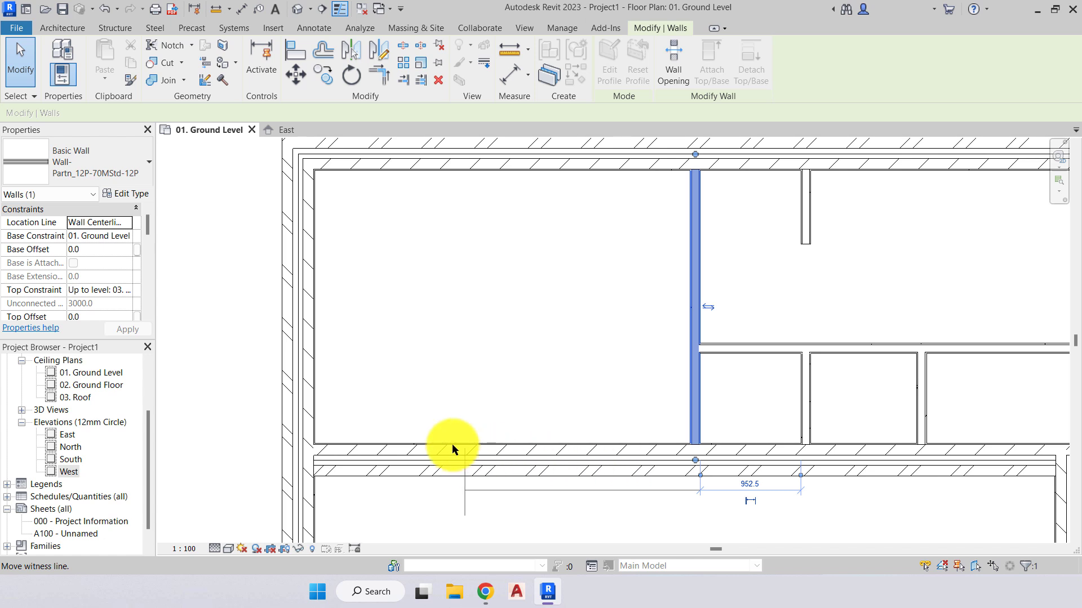
pyautogui.click(318, 373)
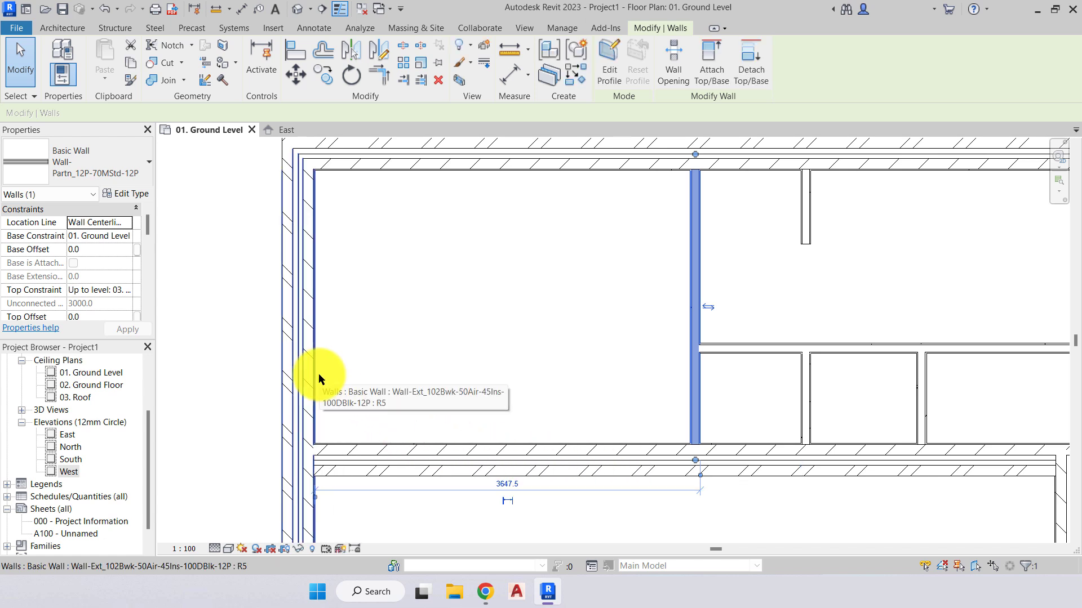
# Reference the dimension's other end to the full-height partition's west face and set the distance to the west wall to 3700 mm
pyautogui.scroll(3, 346, 435)
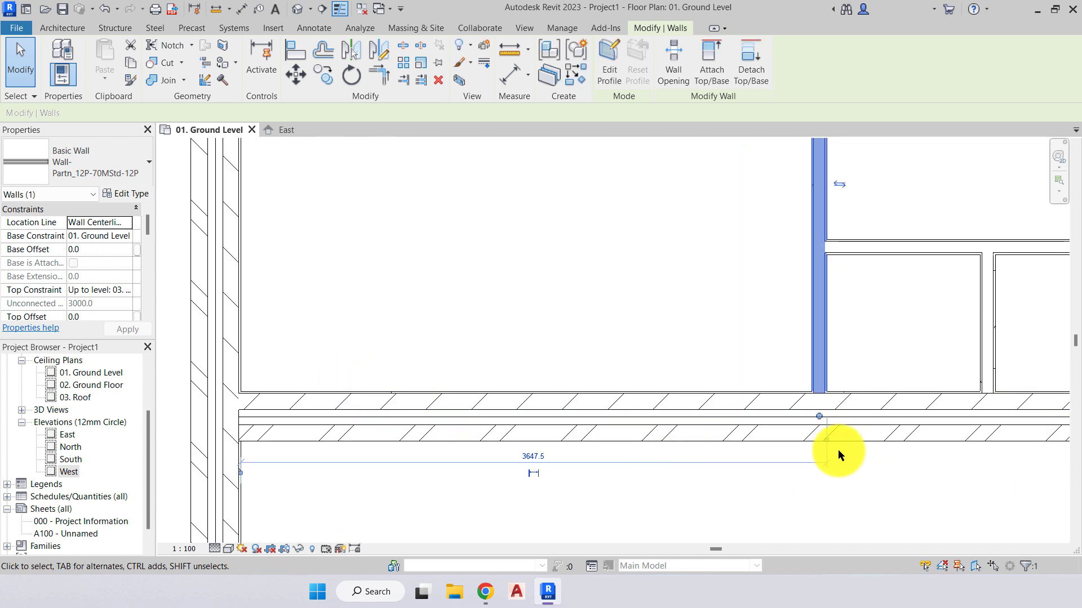
pyautogui.scroll(1, 840, 445)
pyautogui.scroll(3, 843, 436)
pyautogui.moveTo(804, 442); pyautogui.dragTo(766, 295)
pyautogui.scroll(-3, 815, 325)
pyautogui.moveTo(679, 322); pyautogui.dragTo(714, 445, button='middle')
pyautogui.scroll(-1, 713, 444)
pyautogui.moveTo(629, 457); pyautogui.dragTo(586, 481, button='middle')
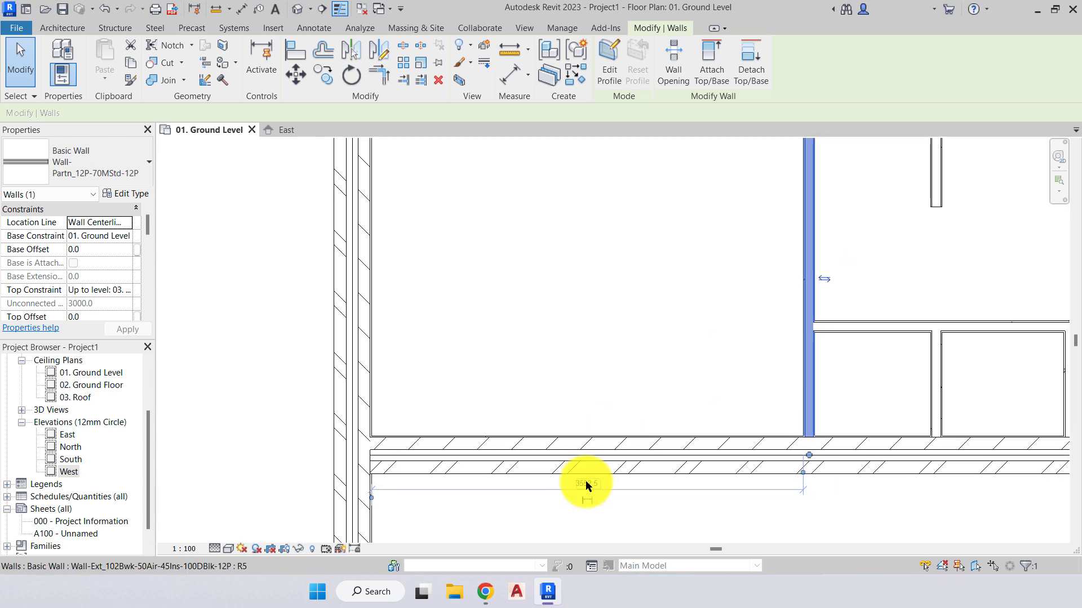
pyautogui.click(587, 483)
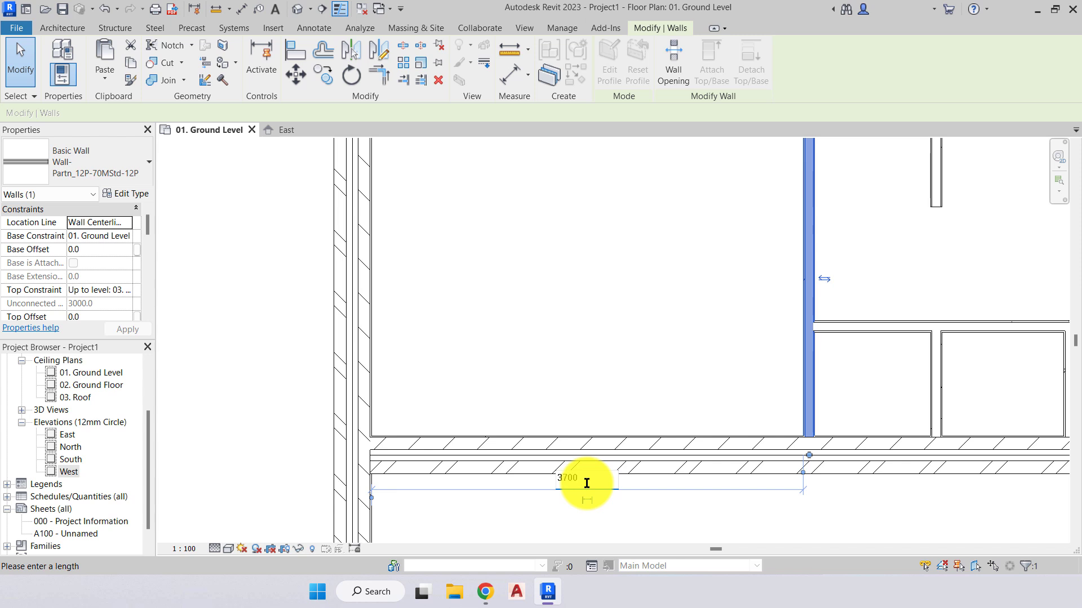
pyautogui.write('3700')
pyautogui.press('Return')
pyautogui.click(624, 365)
# Set the distance between the horizontal partition's upper face and the north wall's inner face to 1800 mm
pyautogui.scroll(-4, 625, 360)
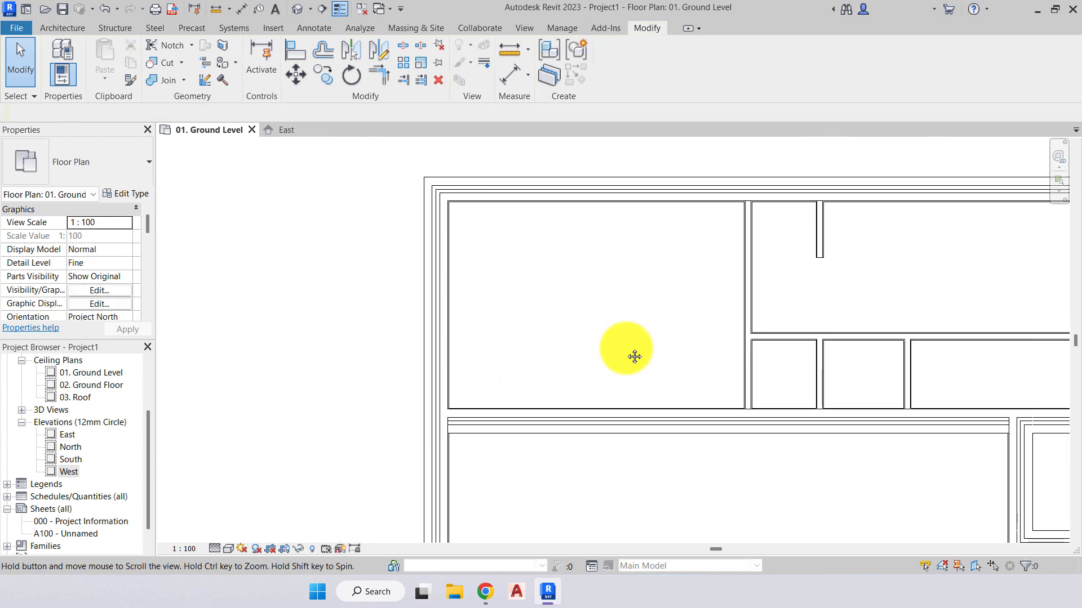
pyautogui.moveTo(633, 355)
pyautogui.mouseDown(button='middle')
pyautogui.moveTo(521, 368)
pyautogui.moveTo(567, 357)
pyautogui.moveTo(447, 364)
pyautogui.moveTo(438, 355)
pyautogui.moveTo(556, 374)
pyautogui.moveTo(526, 374)
pyautogui.moveTo(505, 339)
pyautogui.mouseUp(button='middle')
pyautogui.scroll(1, 567, 355)
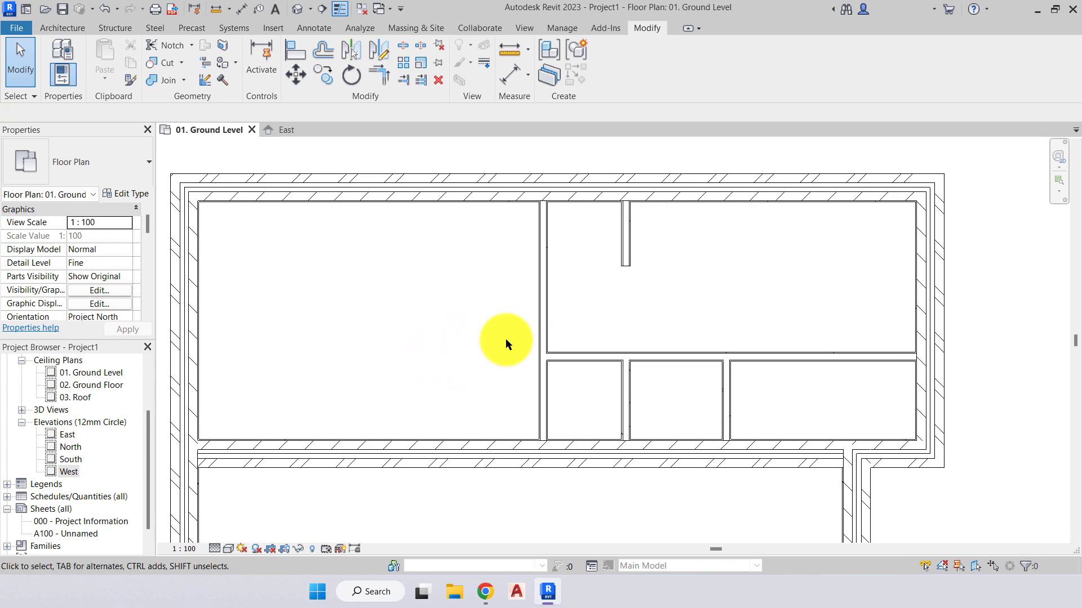
pyautogui.moveTo(804, 314); pyautogui.dragTo(652, 392, button='middle')
pyautogui.click(651, 390)
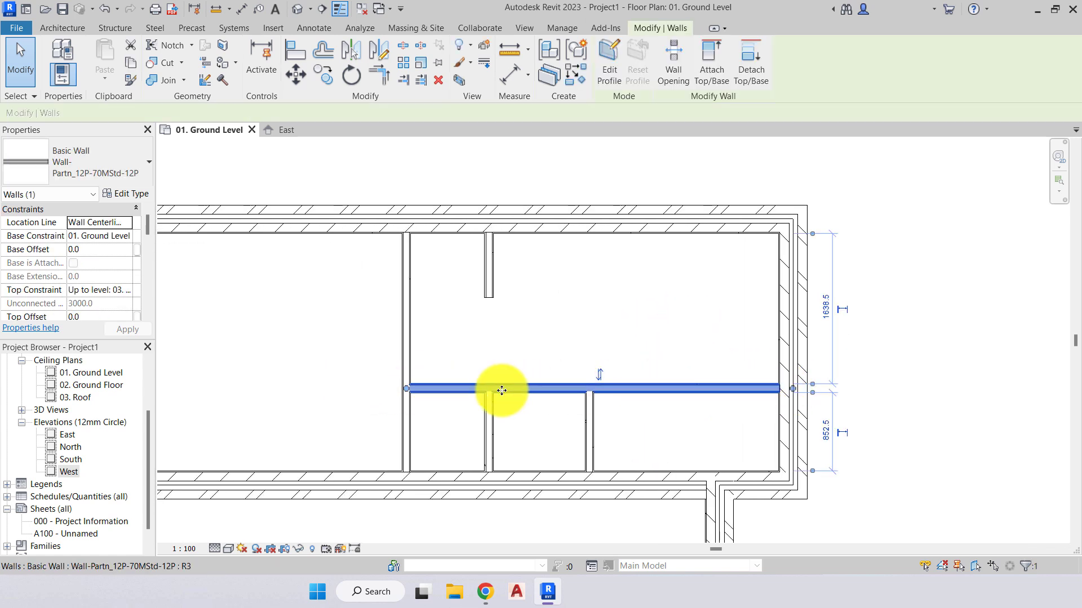
pyautogui.scroll(2, 780, 372)
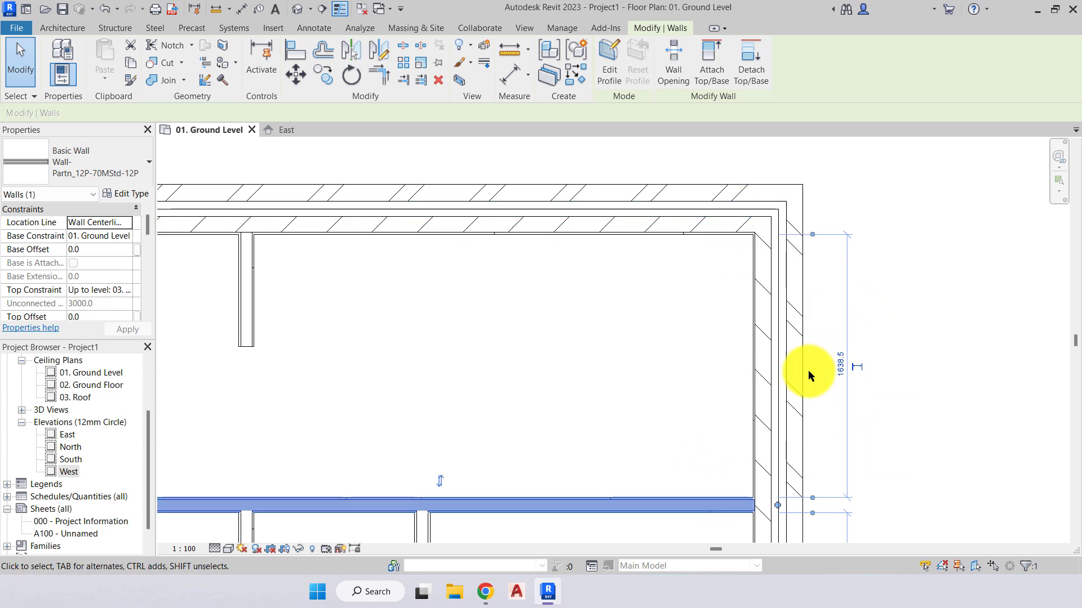
pyautogui.click(839, 363)
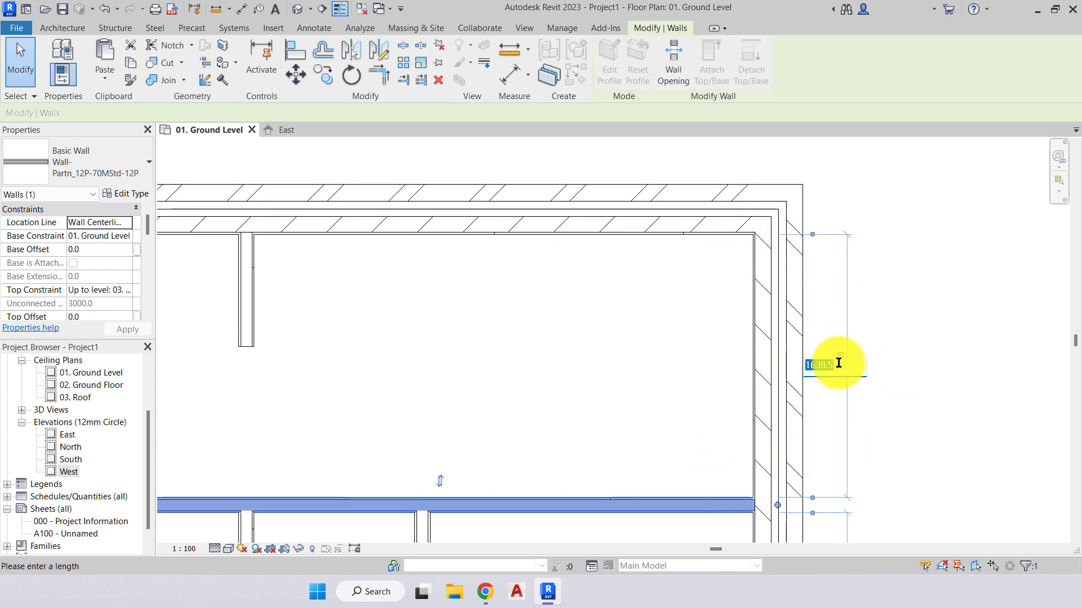
pyautogui.press('Return')
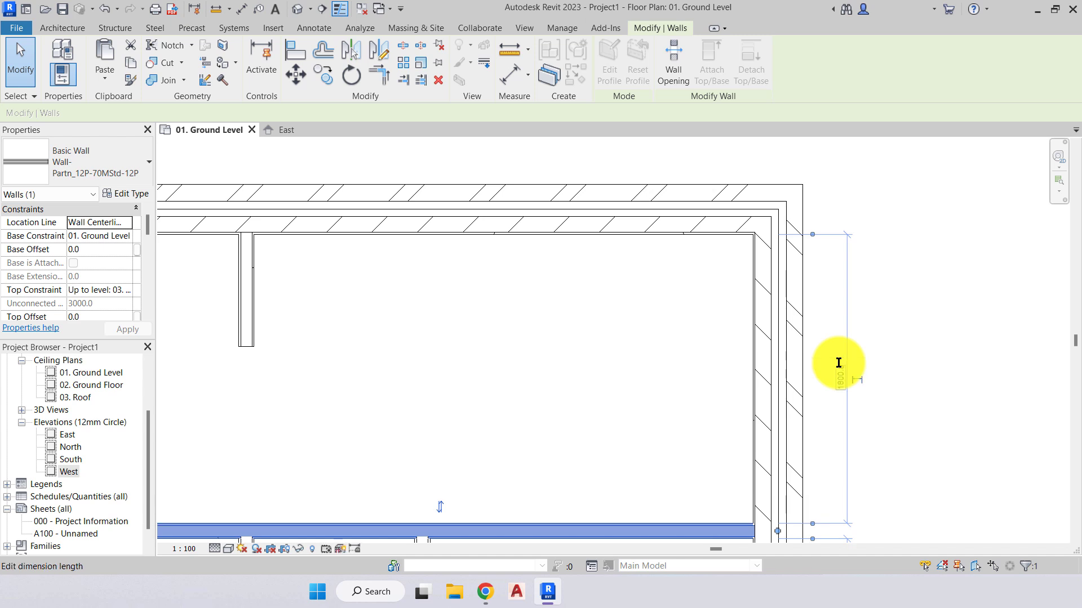
pyautogui.click(836, 376)
# Move the short partition at the recess's lower corner up so its lower face is flush with the adjoining exterior wall's inner face
pyautogui.scroll(-2, 836, 377)
pyautogui.moveTo(844, 367); pyautogui.dragTo(845, 338, button='middle')
pyautogui.scroll(5, 790, 323)
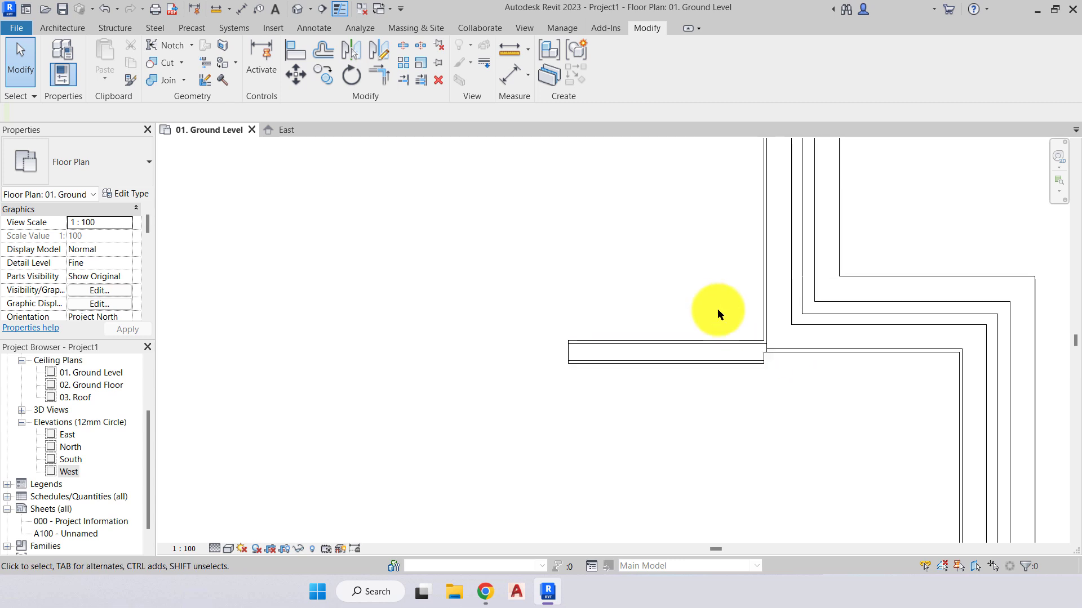
pyautogui.scroll(2, 730, 368)
pyautogui.click(684, 388)
pyautogui.scroll(-1, 769, 474)
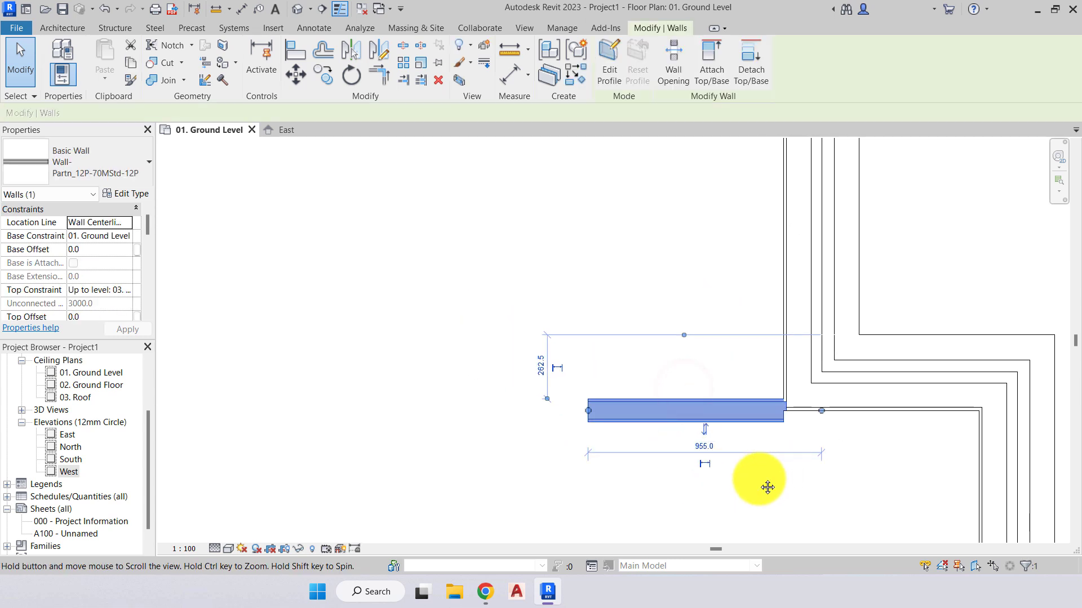
pyautogui.scroll(2, 756, 458)
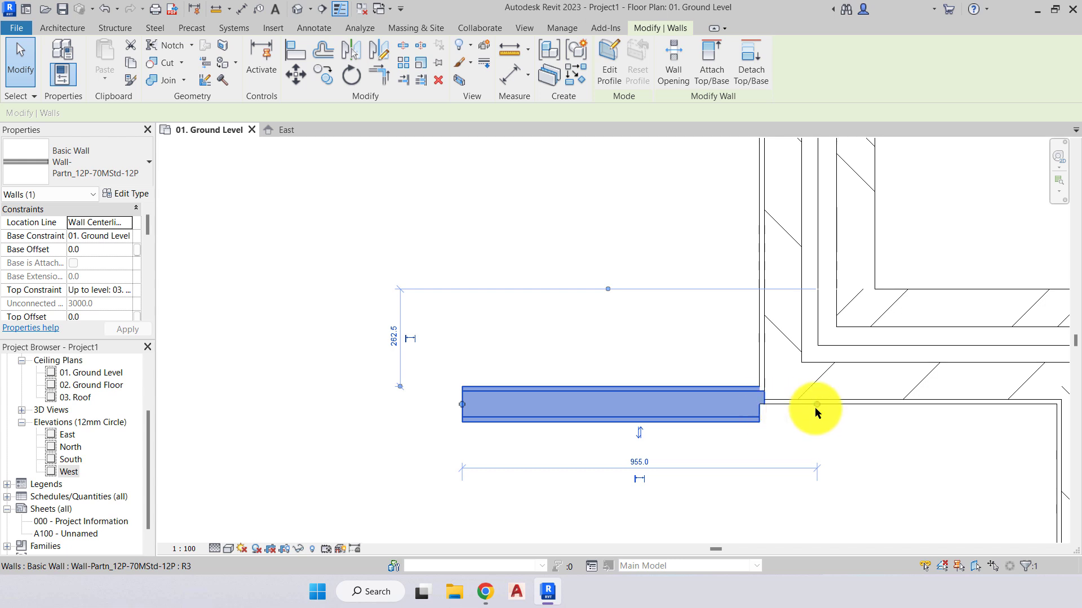
pyautogui.click(764, 414)
pyautogui.click(705, 404)
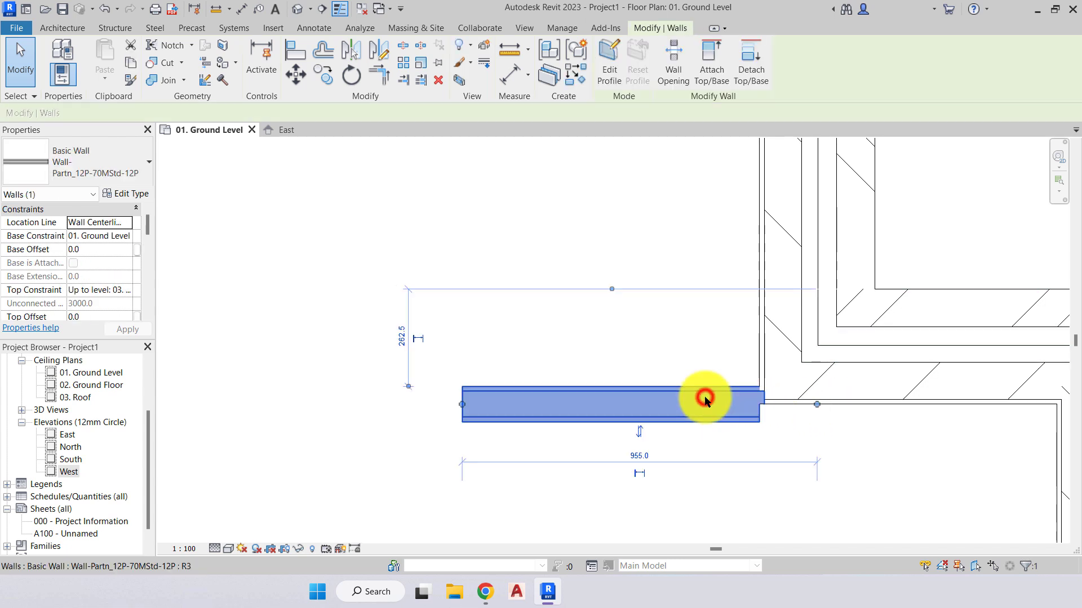
pyautogui.click(296, 75)
pyautogui.scroll(4, 765, 421)
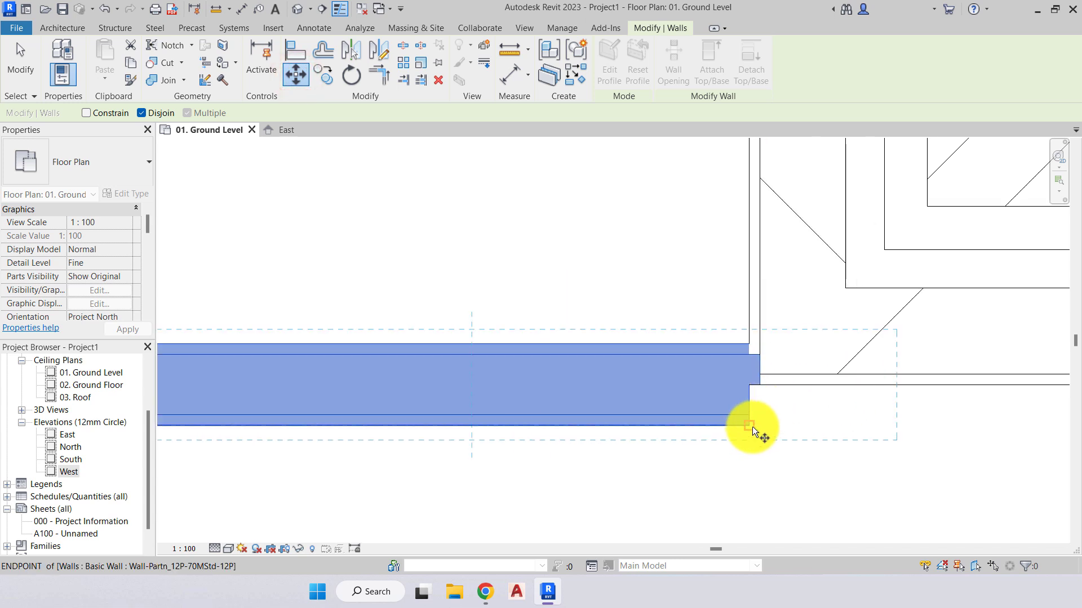
pyautogui.click(753, 427)
pyautogui.click(752, 384)
pyautogui.click(775, 405)
pyautogui.scroll(-4, 799, 407)
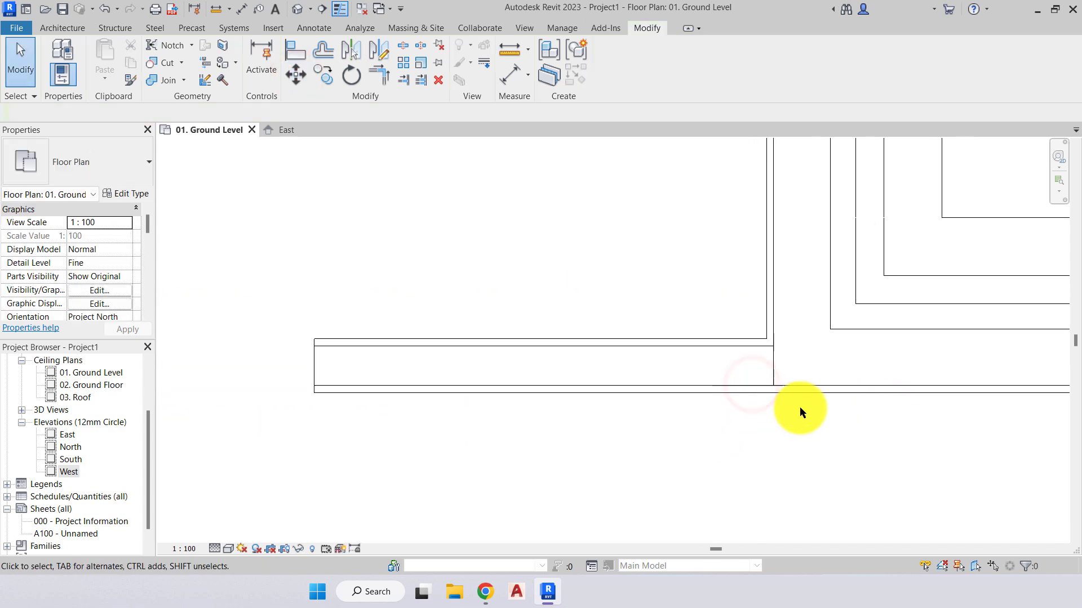
pyautogui.scroll(-5, 762, 353)
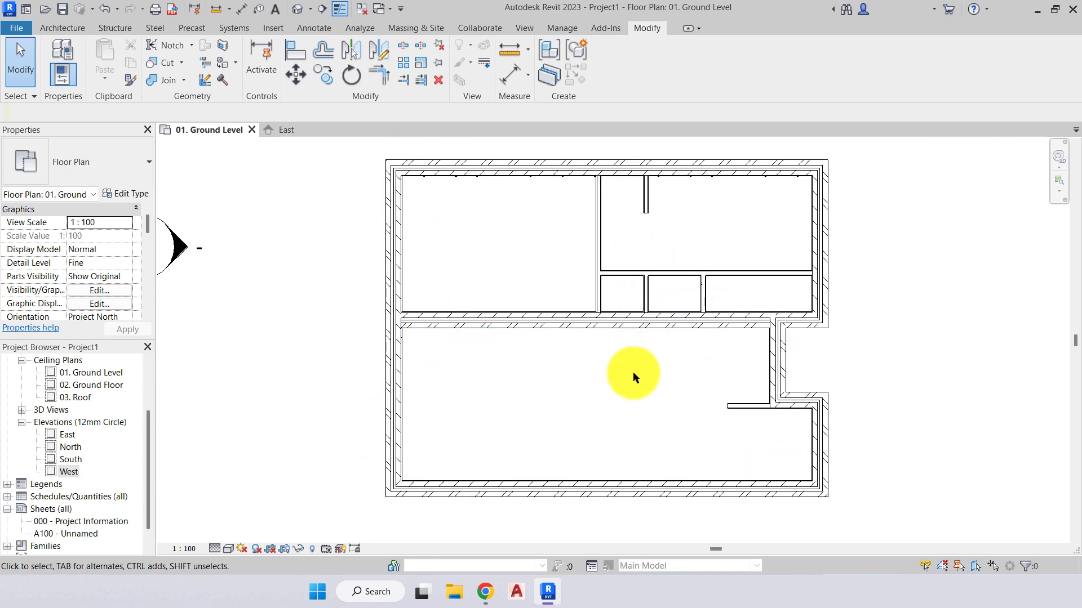
# Open the East elevation and extend the left ends of the level lines farther away from the building
pyautogui.click(290, 130)
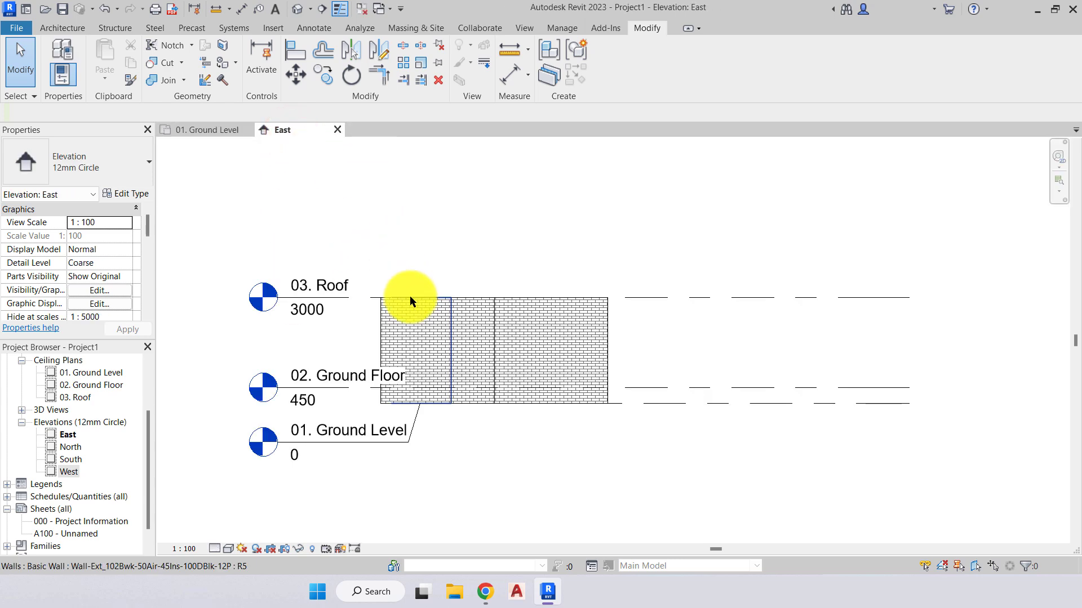
pyautogui.scroll(1, 410, 296)
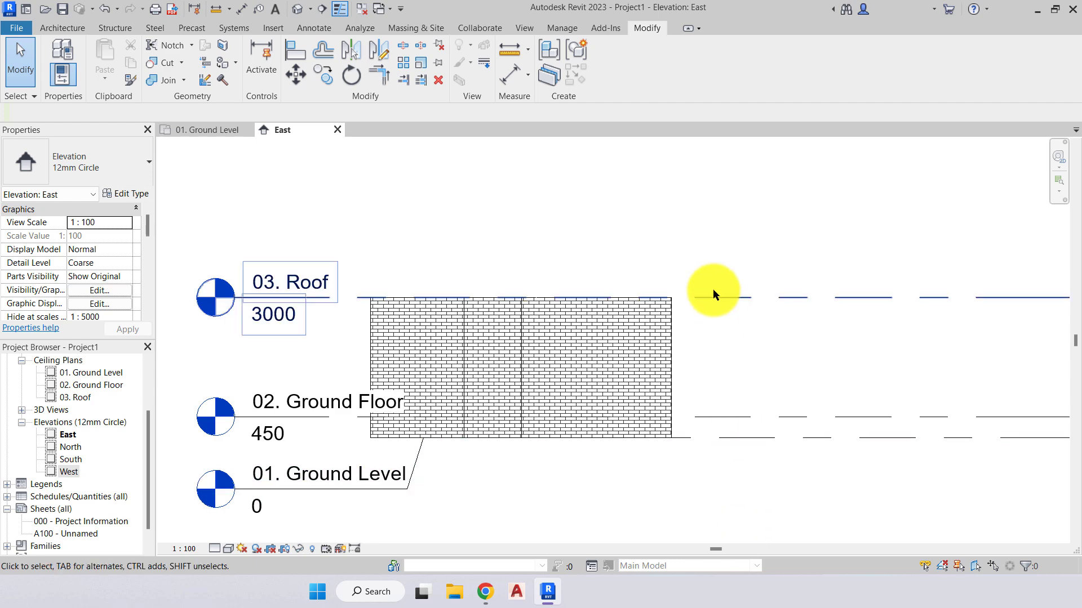
pyautogui.scroll(-2, 417, 262)
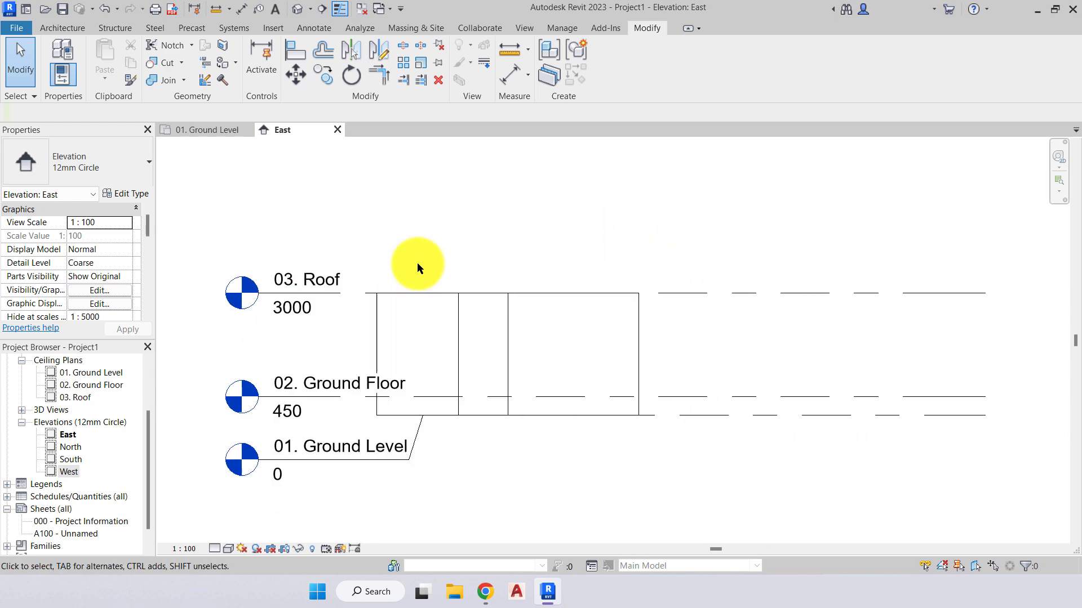
pyautogui.moveTo(417, 263); pyautogui.dragTo(524, 271, button='middle')
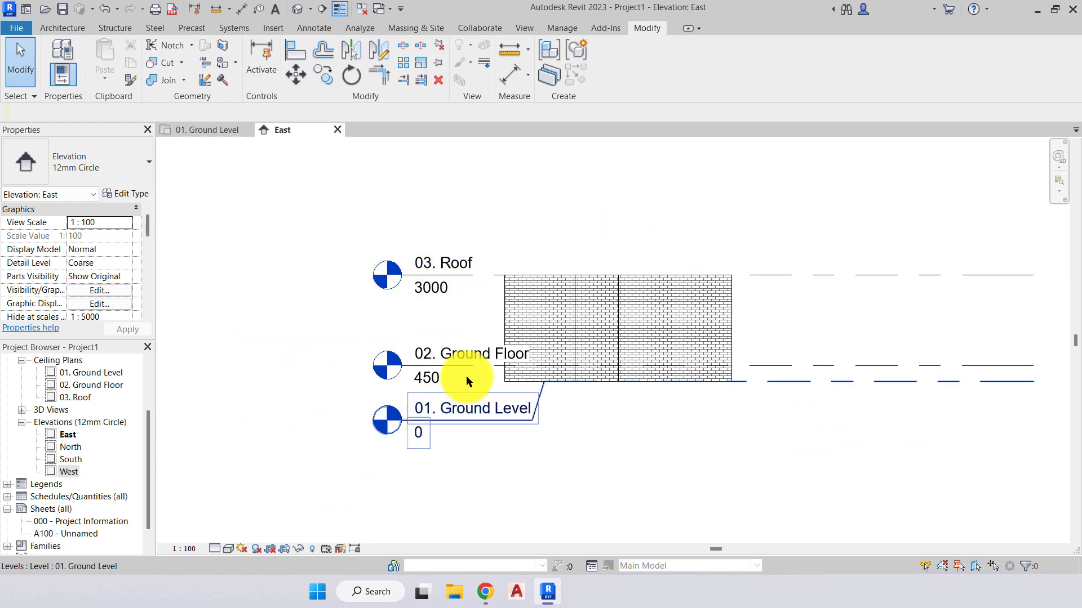
pyautogui.scroll(-1, 515, 299)
pyautogui.click(756, 289)
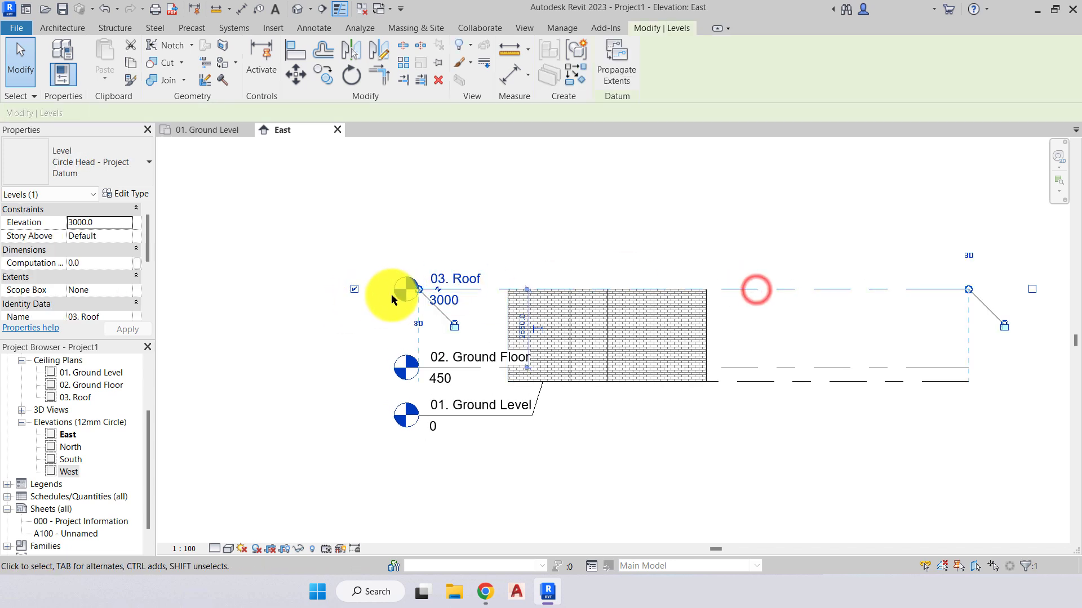
pyautogui.moveTo(420, 294); pyautogui.dragTo(233, 294)
pyautogui.click(401, 258)
pyautogui.moveTo(396, 262); pyautogui.dragTo(459, 268, button='middle')
# Open the North elevation and extend the left ends of the level lines farther away from the building
pyautogui.doubleClick(69, 449)
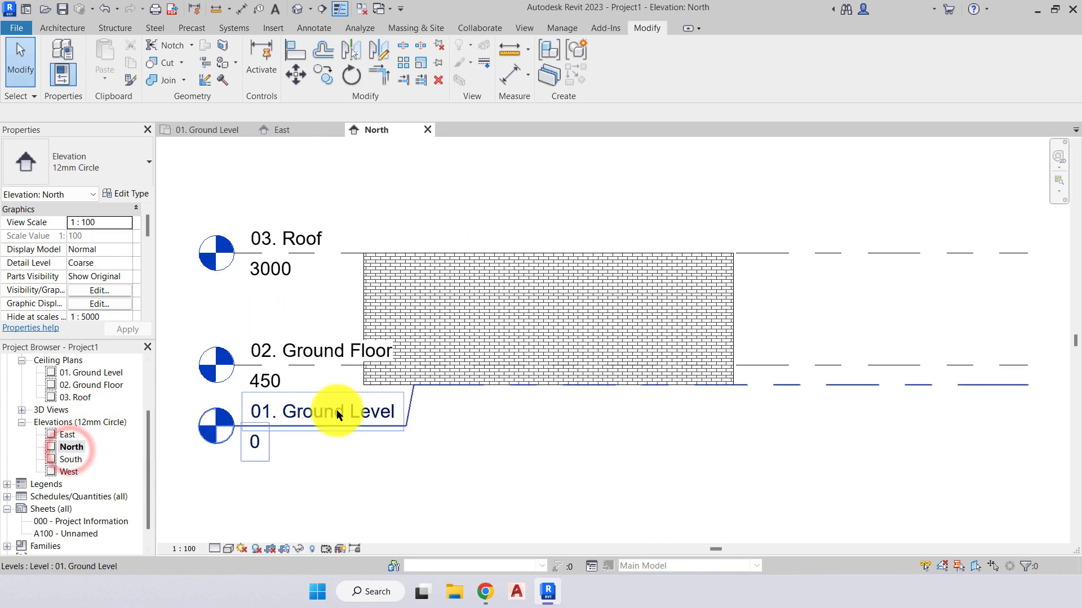
pyautogui.click(691, 328)
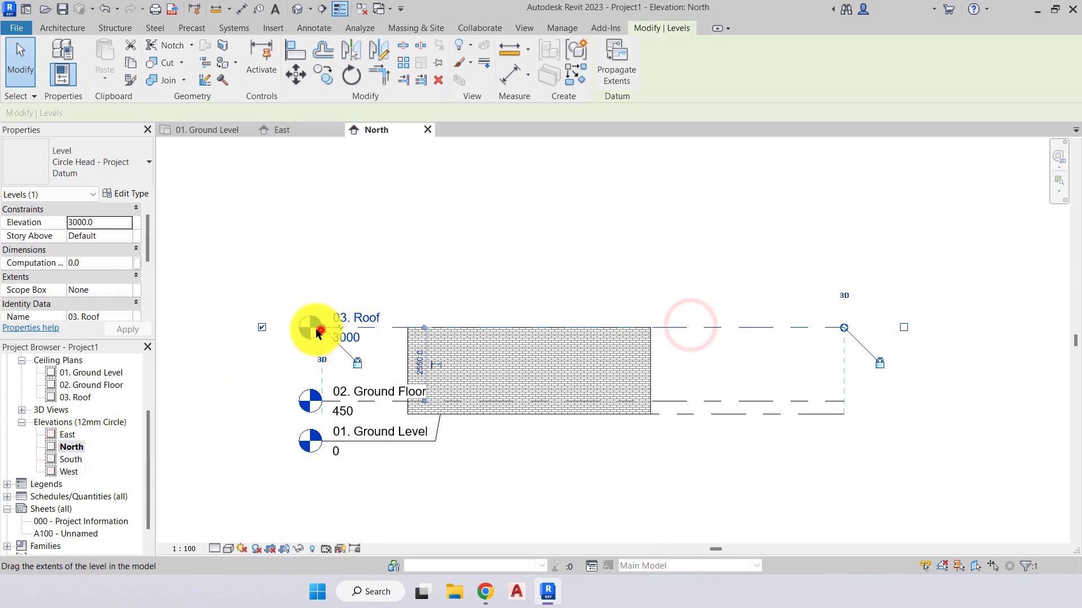
pyautogui.moveTo(320, 328); pyautogui.dragTo(197, 328)
pyautogui.click(476, 249)
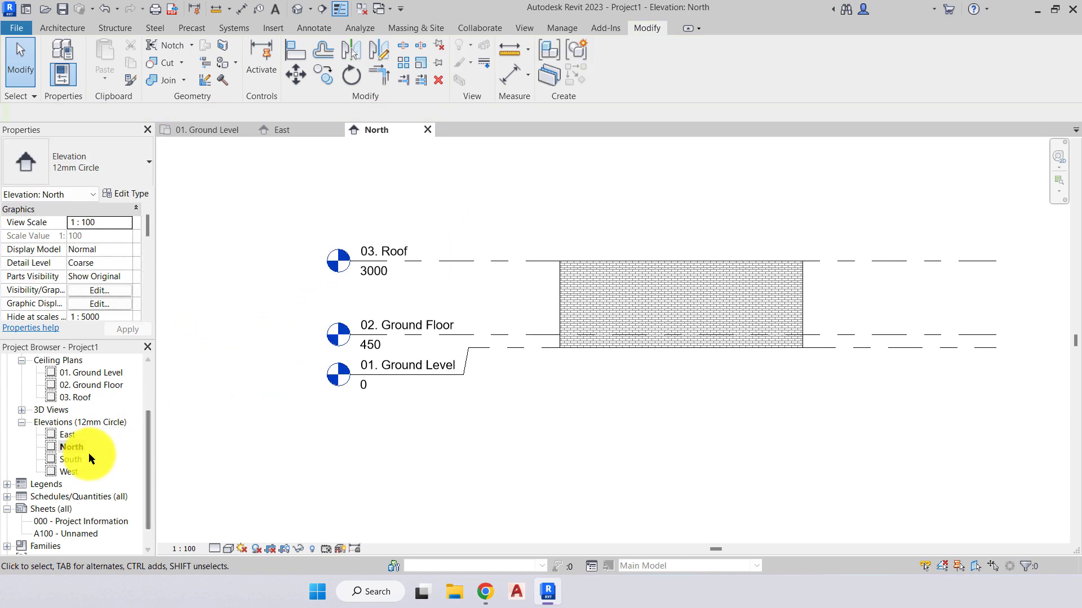
# Open the South and West elevations and check the extents of the level lines around the building
pyautogui.doubleClick(70, 459)
pyautogui.scroll(-2, 434, 414)
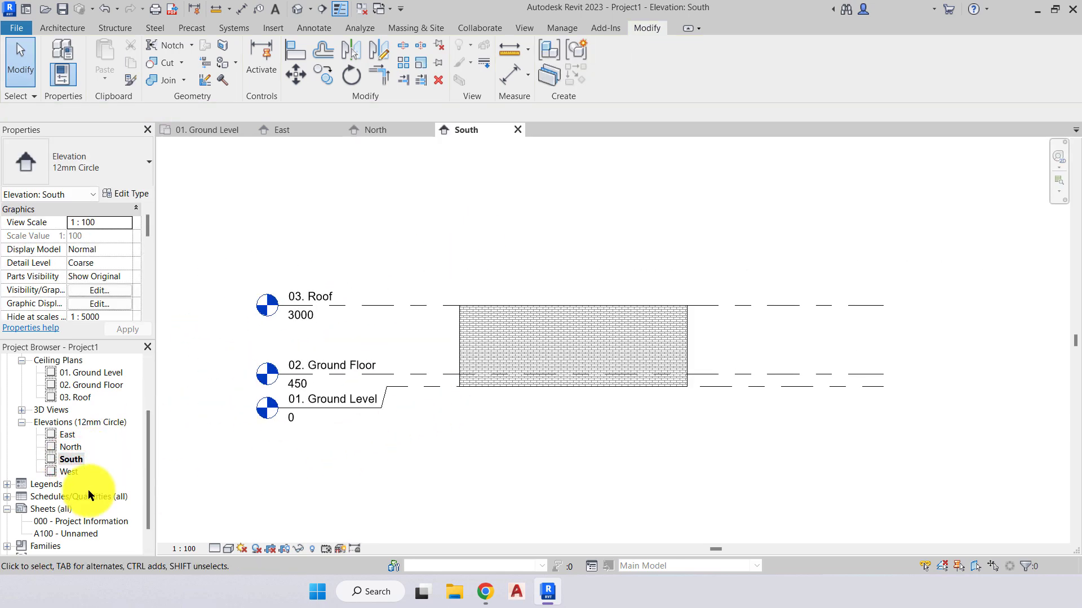
pyautogui.doubleClick(70, 472)
pyautogui.scroll(-2, 423, 414)
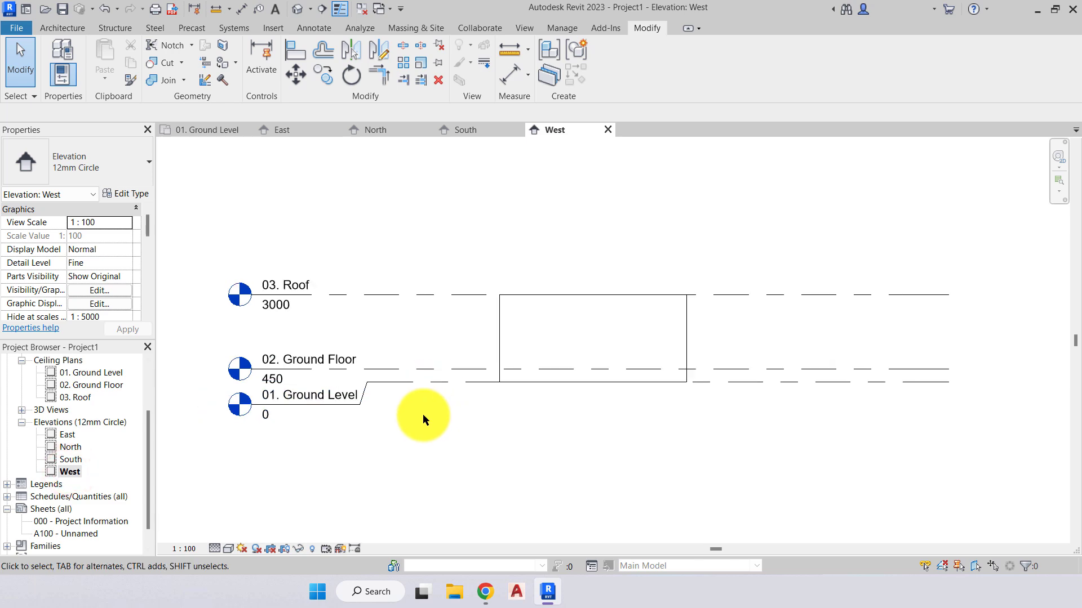
pyautogui.scroll(1, 524, 454)
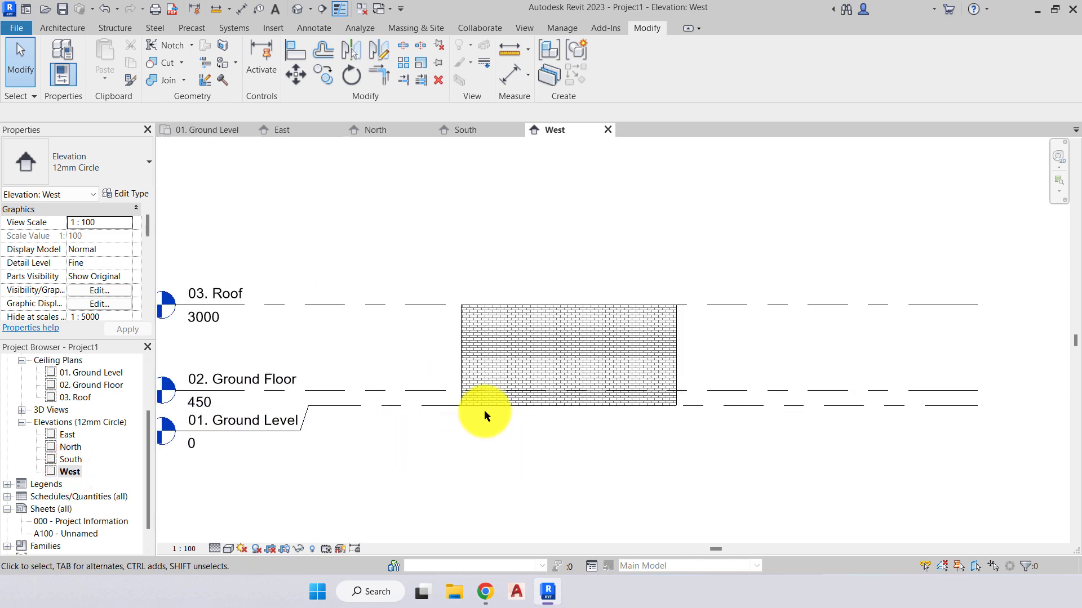
# Close the West, South and North elevation views, leaving the East elevation active
pyautogui.click(610, 131)
pyautogui.click(514, 131)
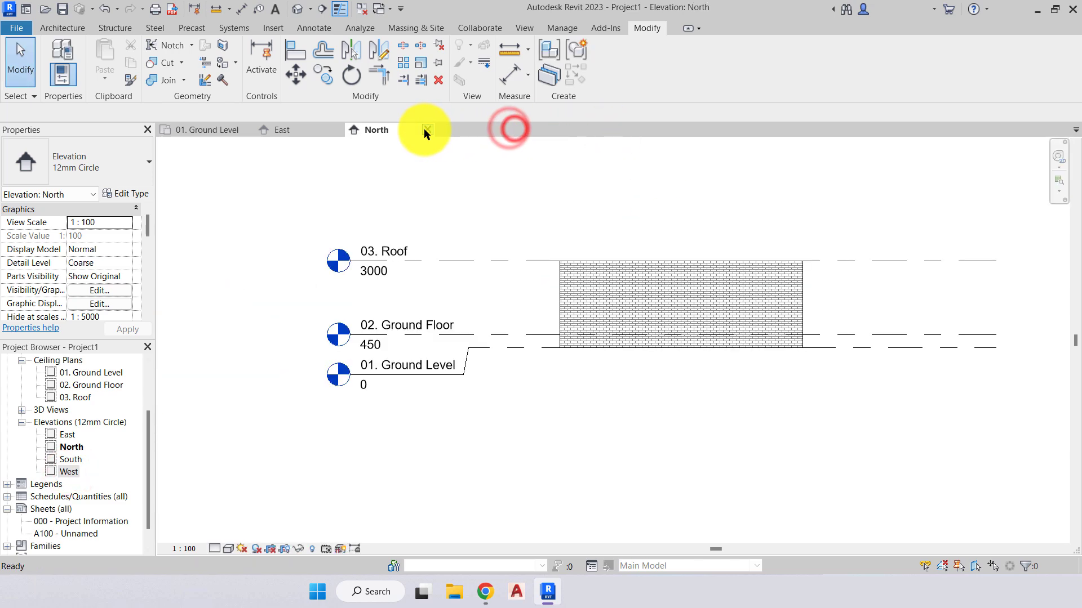
pyautogui.click(425, 129)
pyautogui.moveTo(545, 242); pyautogui.dragTo(453, 336, button='middle')
pyautogui.scroll(-1, 490, 331)
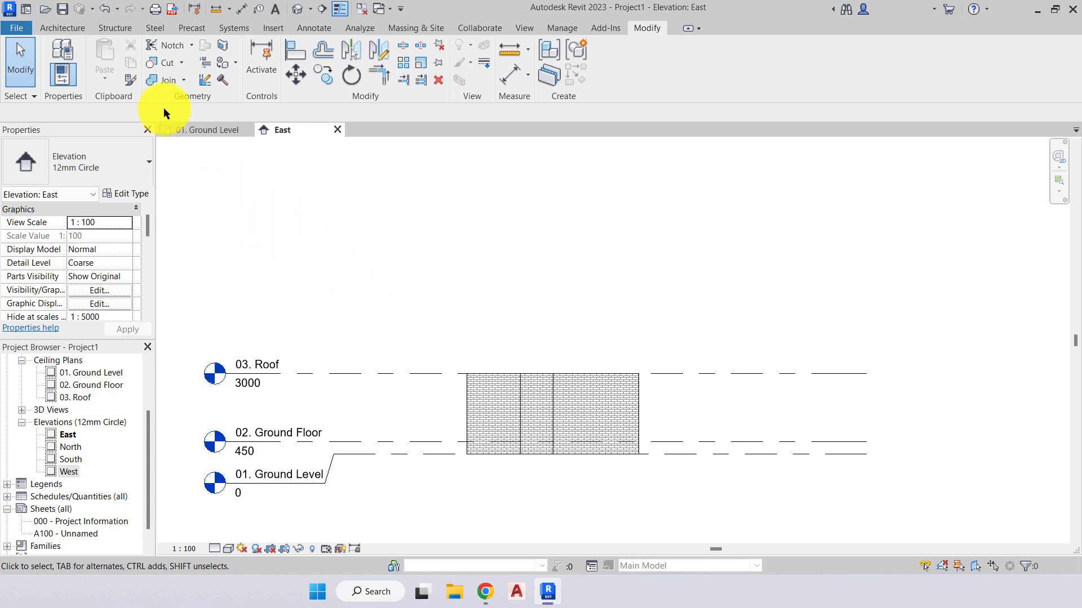
# Open the default 3D view and examine the exterior walls and interior partitions of the building
pyautogui.click(297, 12)
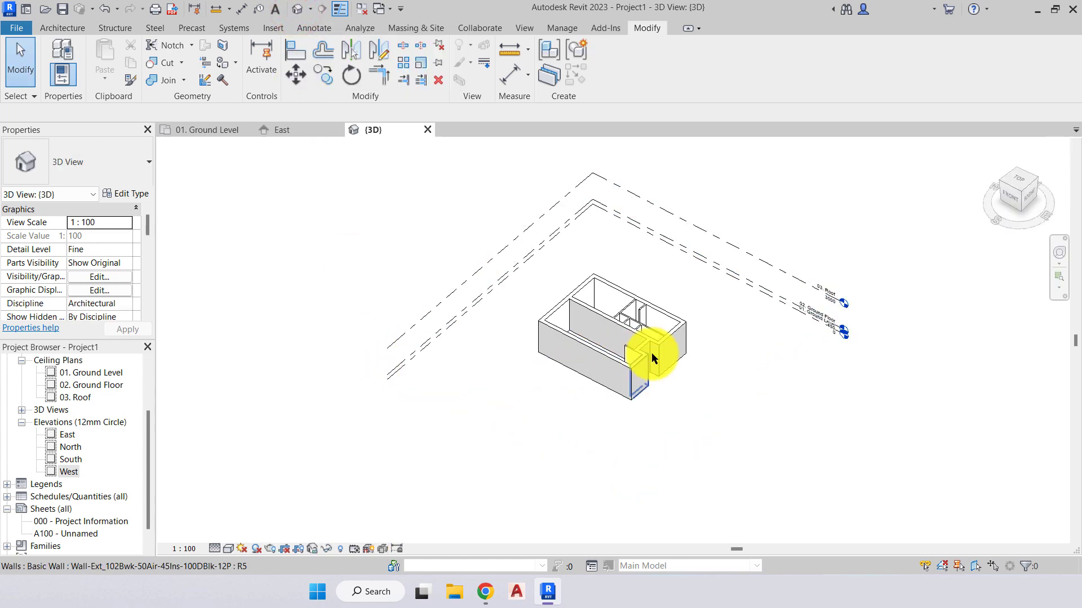
pyautogui.scroll(5, 696, 329)
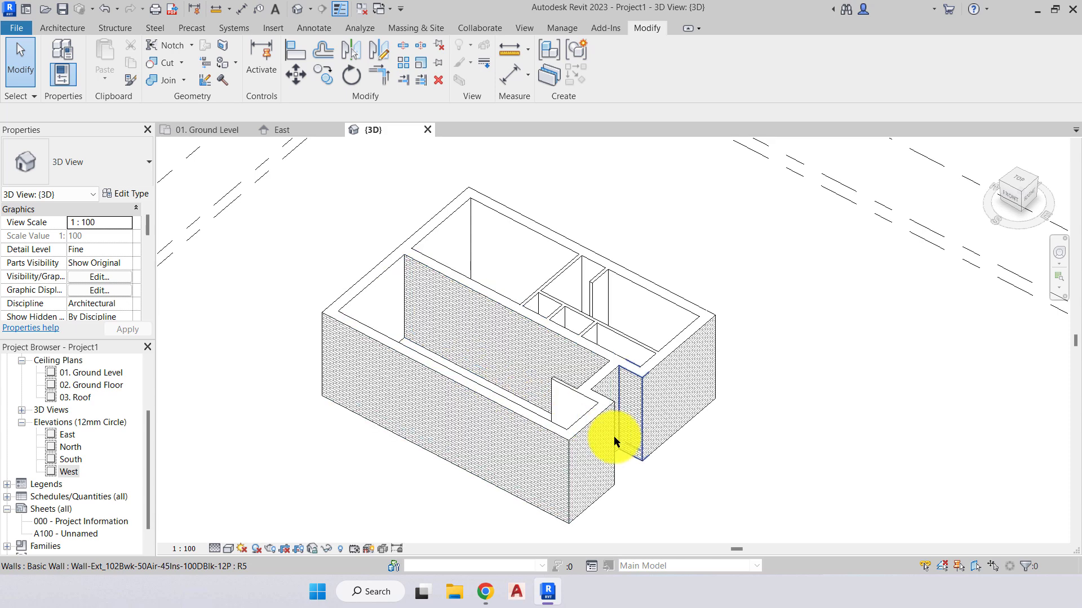
pyautogui.scroll(-2, 523, 289)
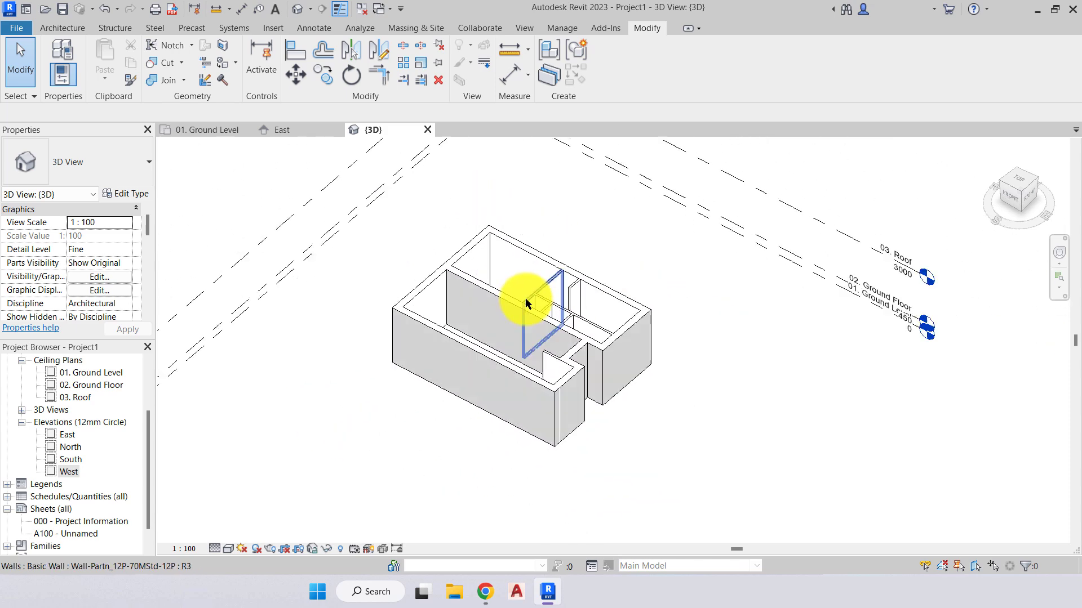
pyautogui.moveTo(519, 300); pyautogui.dragTo(565, 331, button='middle')
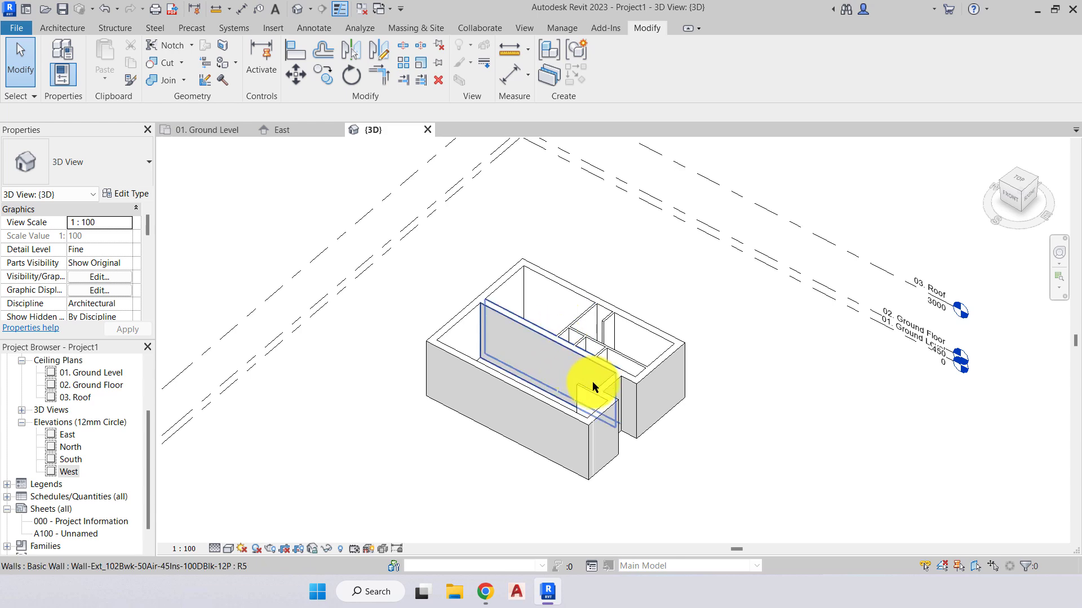
pyautogui.moveTo(592, 381)
pyautogui.keyDown('shift'); pyautogui.mouseDown(button='middle')
pyautogui.moveTo(581, 365)
pyautogui.moveTo(512, 345)
pyautogui.moveTo(495, 353)
pyautogui.moveTo(698, 331)
pyautogui.moveTo(615, 265)
pyautogui.moveTo(526, 285)
pyautogui.moveTo(495, 350)
pyautogui.moveTo(536, 381)
pyautogui.moveTo(594, 402)
pyautogui.mouseUp(button='middle'); pyautogui.keyUp('shift')
pyautogui.scroll(3, 594, 401)
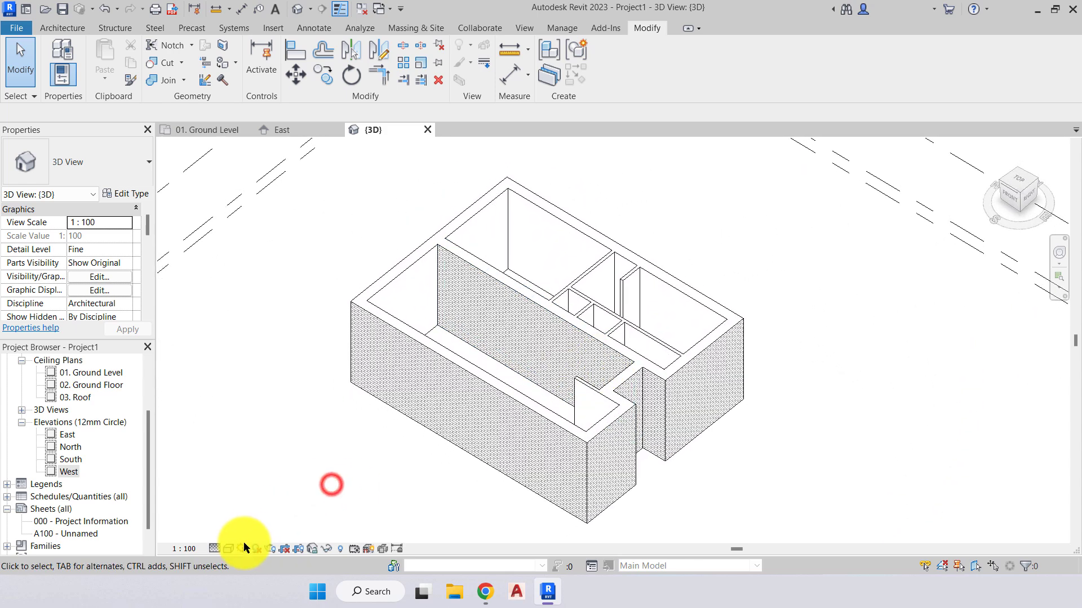
# Set the 3D view's visual style to Realistic and inspect the wall materials around the building
pyautogui.click(229, 549)
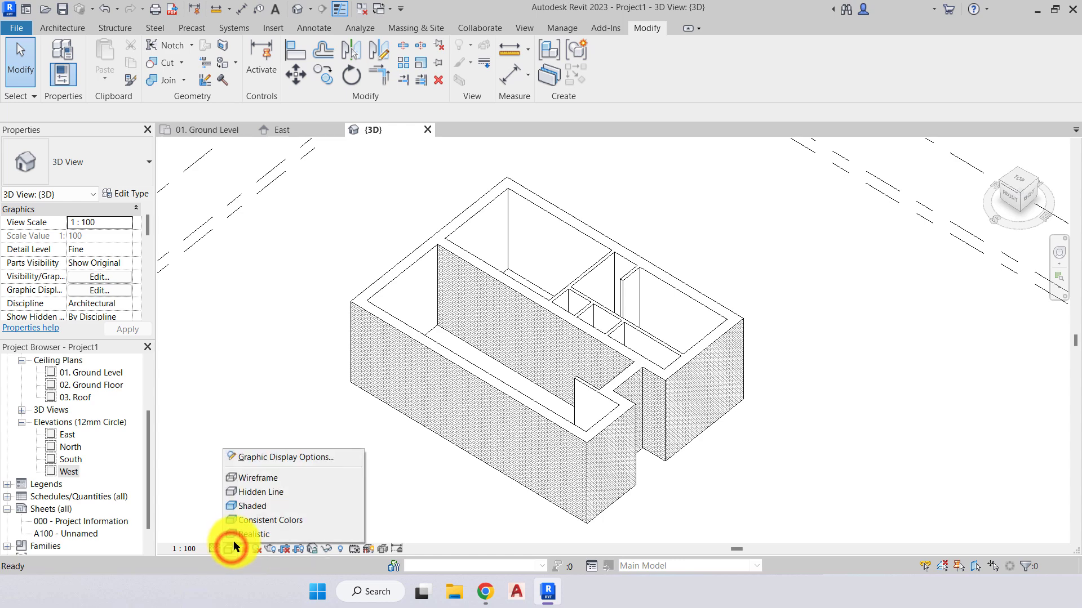
pyautogui.click(234, 535)
pyautogui.keyDown('shift'); pyautogui.moveTo(480, 478); pyautogui.dragTo(467, 420, button='middle'); pyautogui.keyUp('shift')
pyautogui.scroll(3, 550, 336)
pyautogui.keyDown('shift'); pyautogui.moveTo(667, 408); pyautogui.dragTo(489, 315, button='middle'); pyautogui.keyUp('shift')
pyautogui.scroll(-3, 507, 360)
pyautogui.scroll(-3, 387, 482)
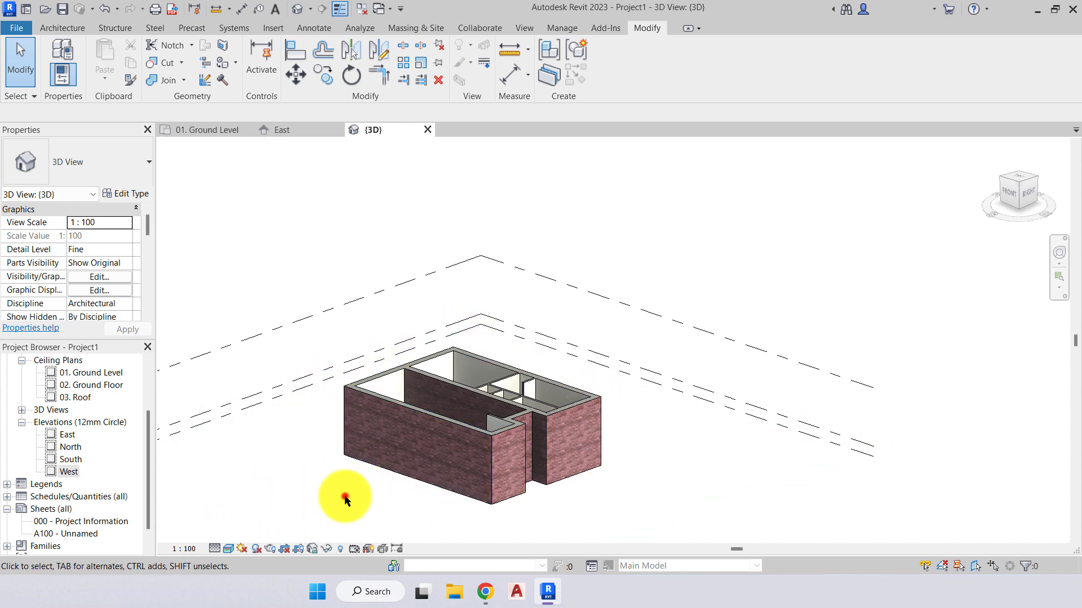
# Return the 3D view to the Hidden Line visual style
pyautogui.click(227, 548)
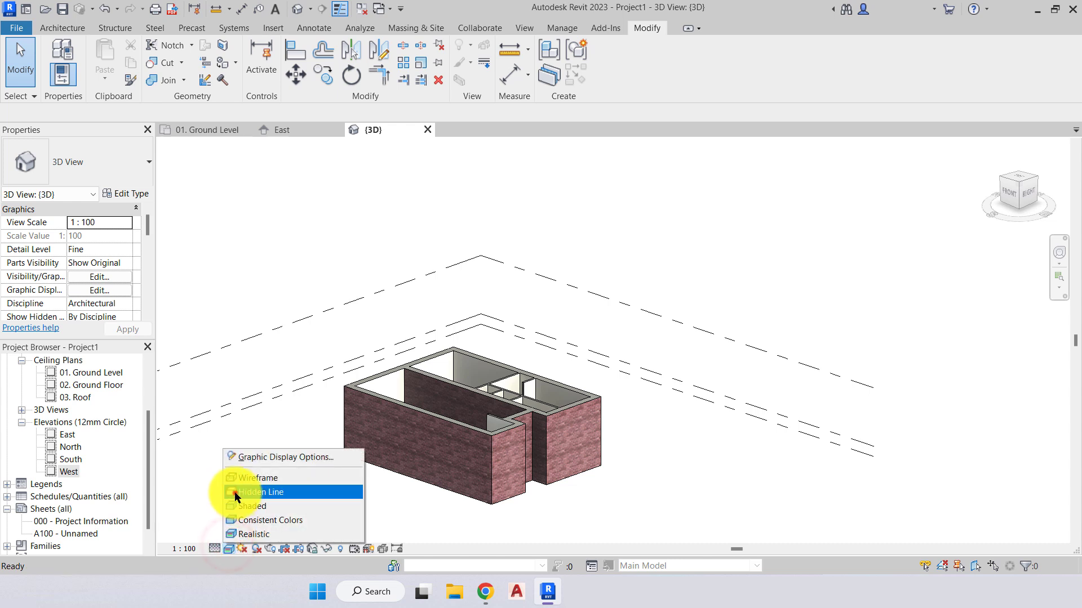
pyautogui.click(234, 492)
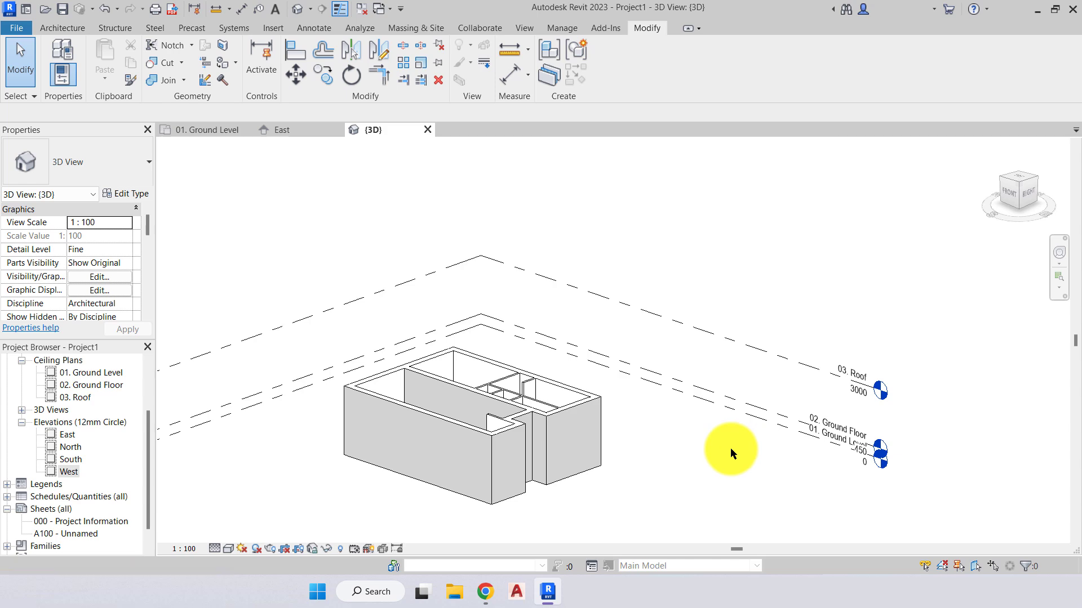
pyautogui.keyDown('shift'); pyautogui.moveTo(730, 448); pyautogui.dragTo(613, 379, button='middle'); pyautogui.keyUp('shift')
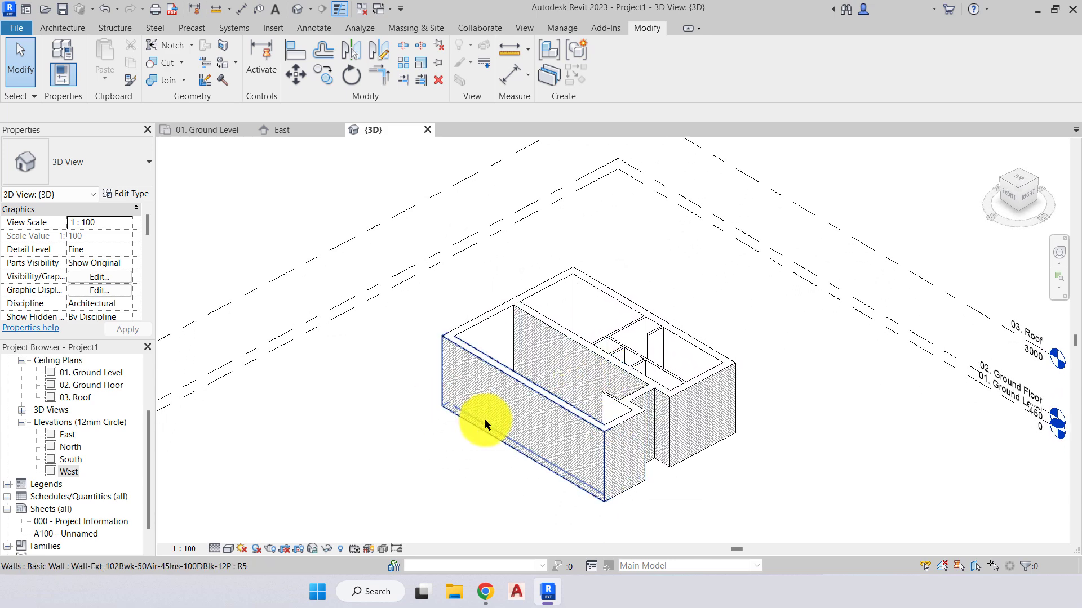
# Display the 3D view in Realistic style once more and restore the Hidden Line style
pyautogui.click(229, 548)
pyautogui.click(255, 534)
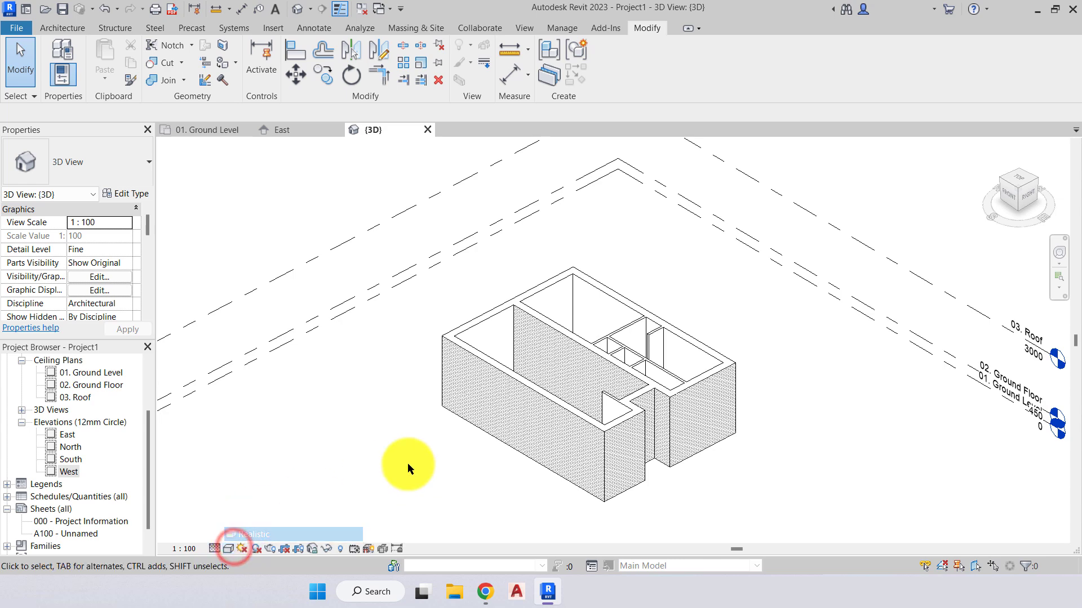
pyautogui.click(228, 548)
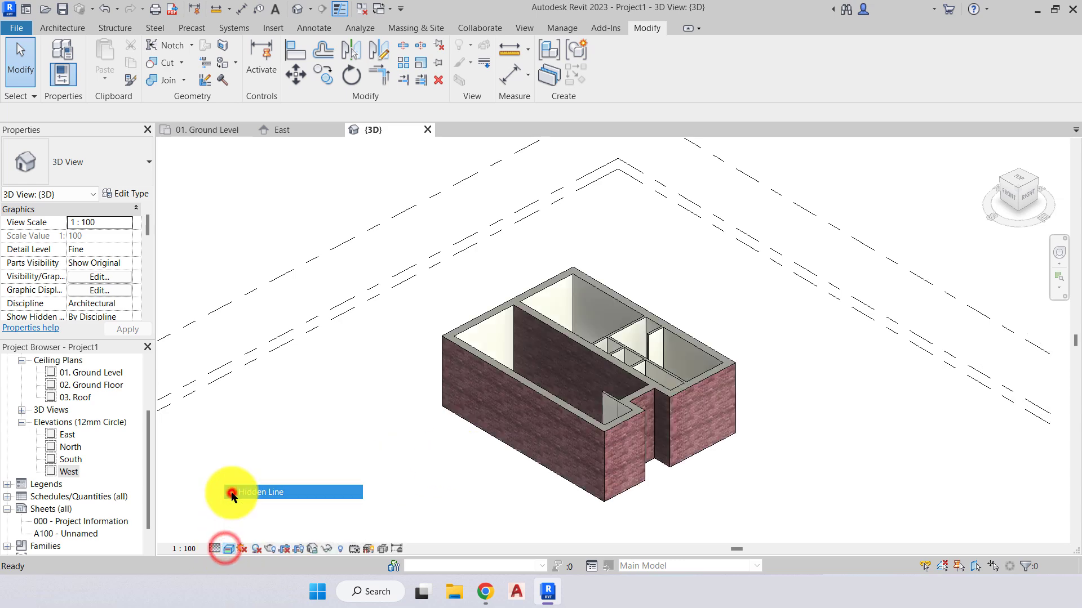
pyautogui.click(231, 494)
pyautogui.keyDown('shift'); pyautogui.moveTo(463, 467); pyautogui.dragTo(394, 431, button='middle'); pyautogui.keyUp('shift')
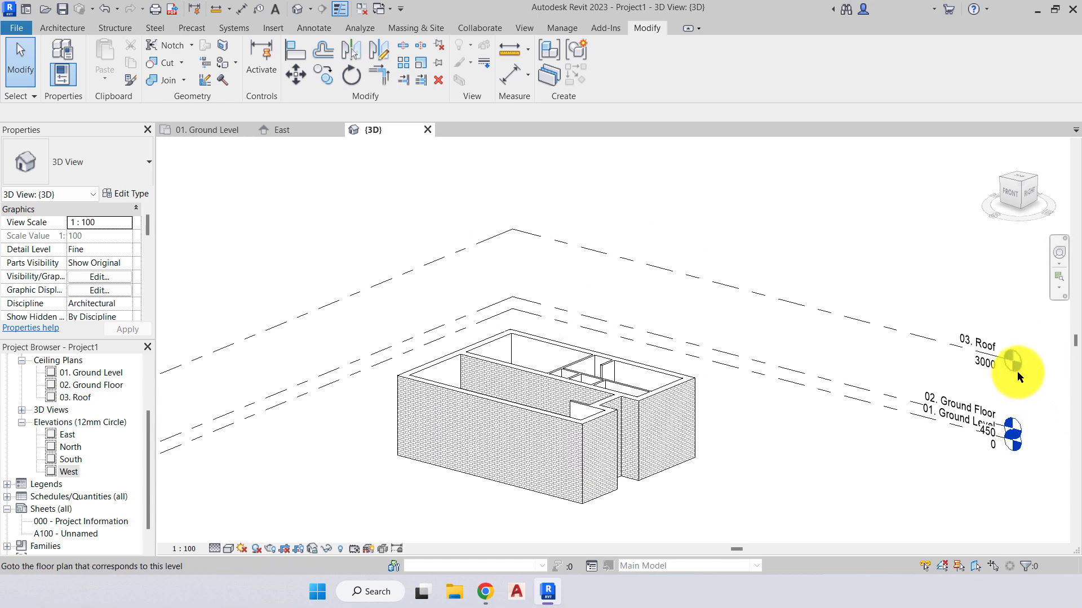
# Examine the Roof, Ground Floor and Ground Level heads and their lines in the 3D view
pyautogui.scroll(2, 1026, 380)
pyautogui.moveTo(1022, 379); pyautogui.dragTo(950, 379, button='middle')
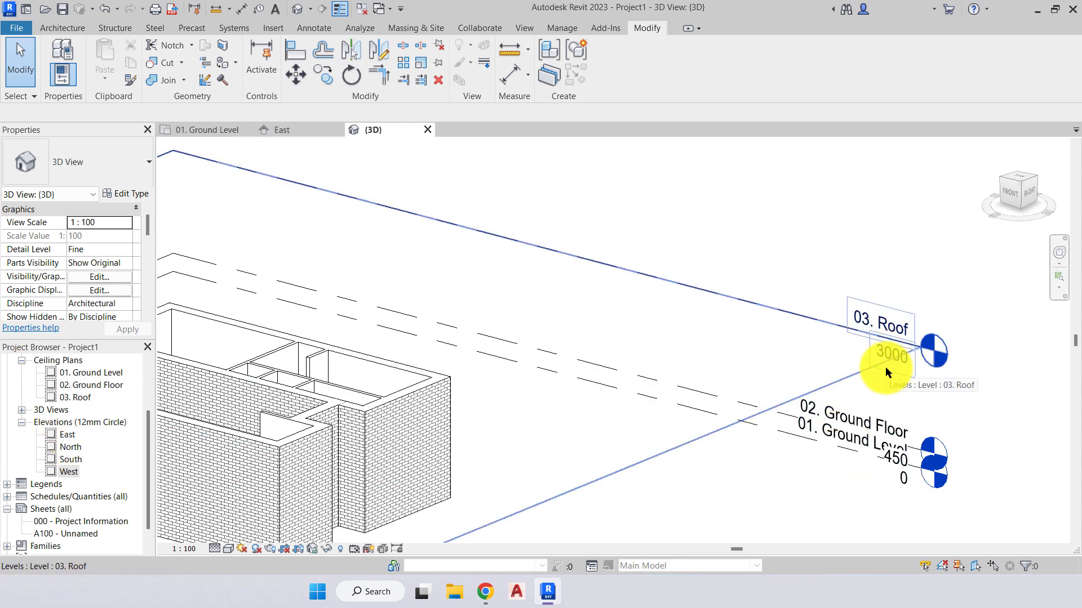
pyautogui.scroll(4, 913, 483)
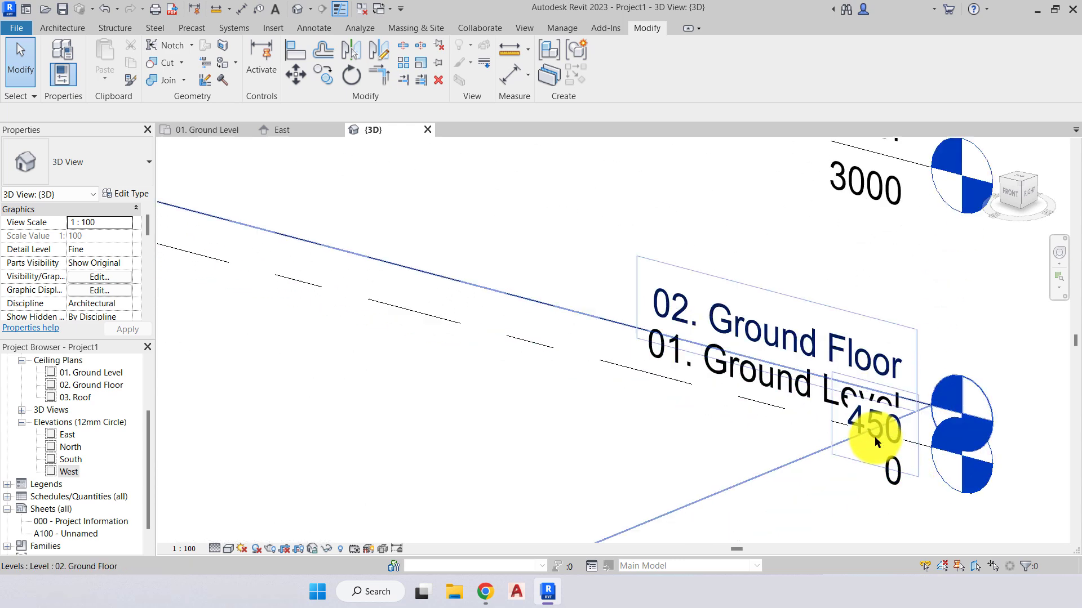
pyautogui.scroll(-5, 875, 437)
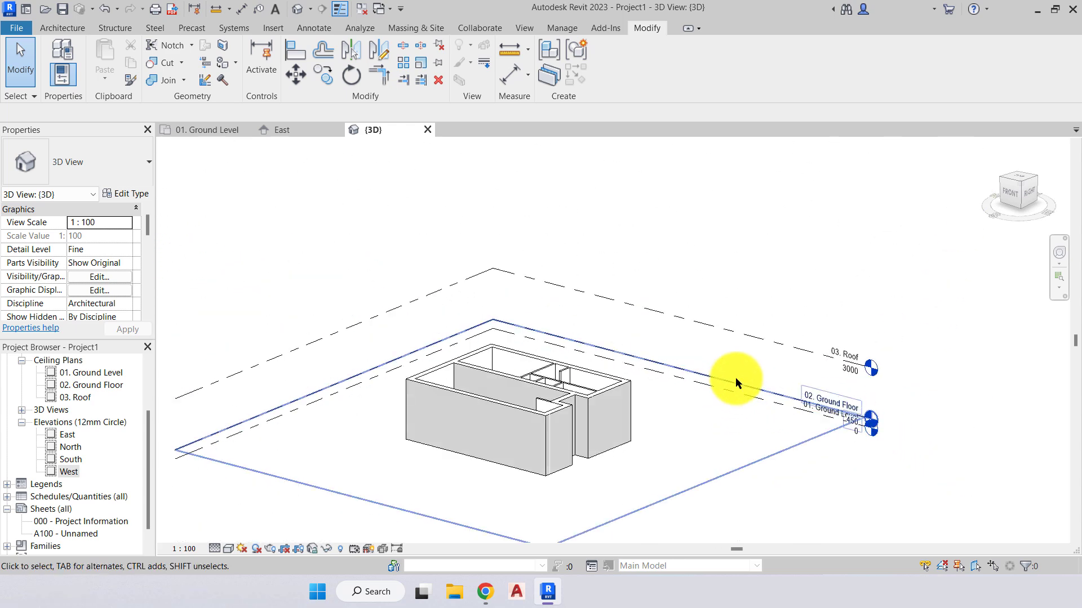
pyautogui.keyDown('shift'); pyautogui.moveTo(735, 377); pyautogui.dragTo(746, 423, button='middle'); pyautogui.keyUp('shift')
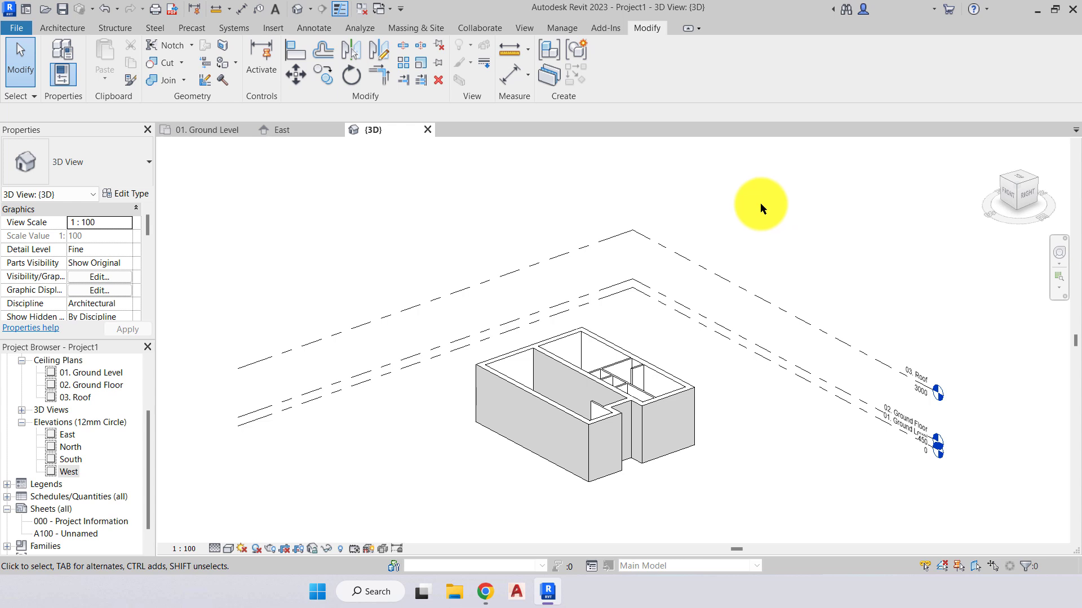
pyautogui.click(574, 168)
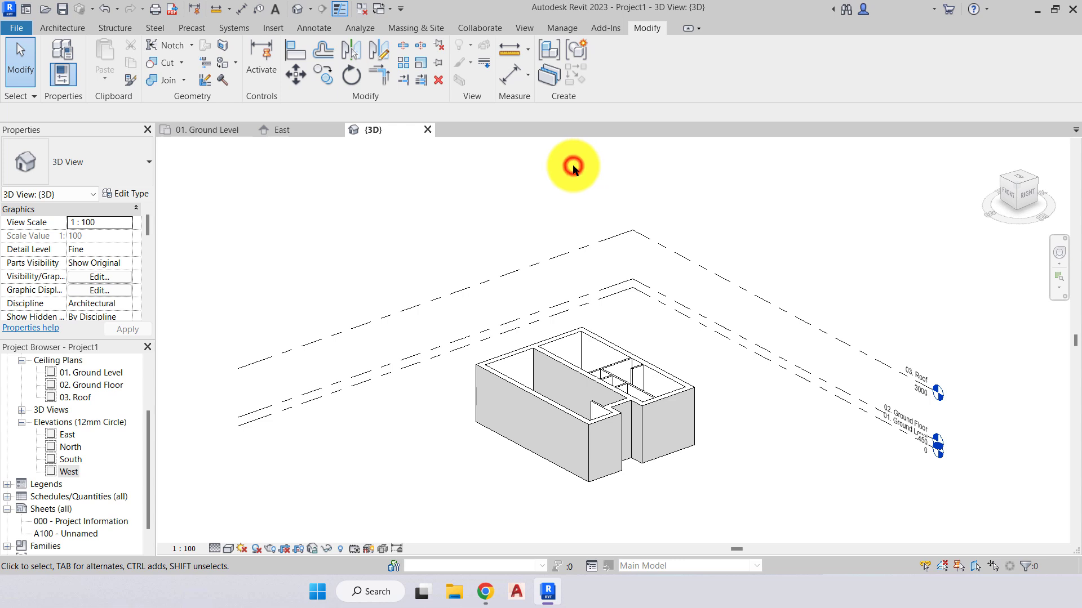
# Switch through the open windows to the 01. Ground Level floor plan and close all inactive views
pyautogui.click(526, 28)
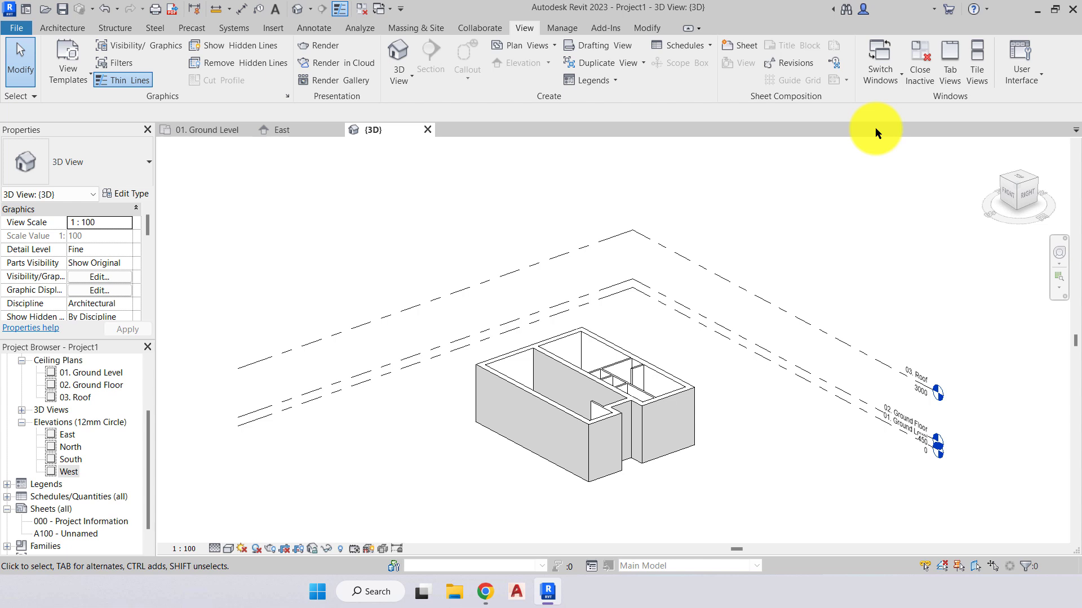
pyautogui.click(886, 59)
pyautogui.click(920, 114)
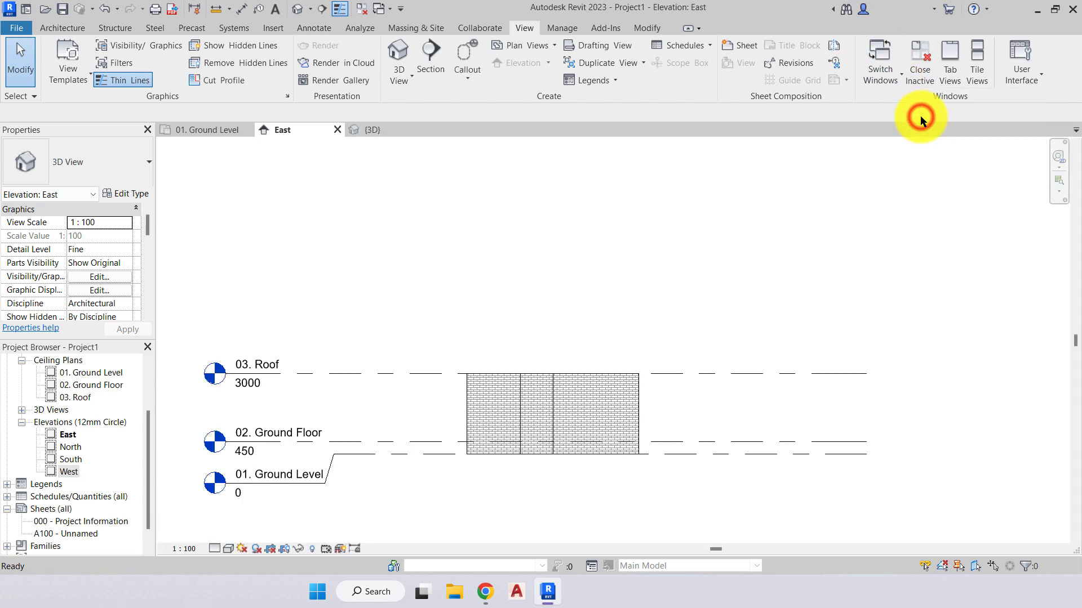
pyautogui.click(888, 66)
pyautogui.click(904, 116)
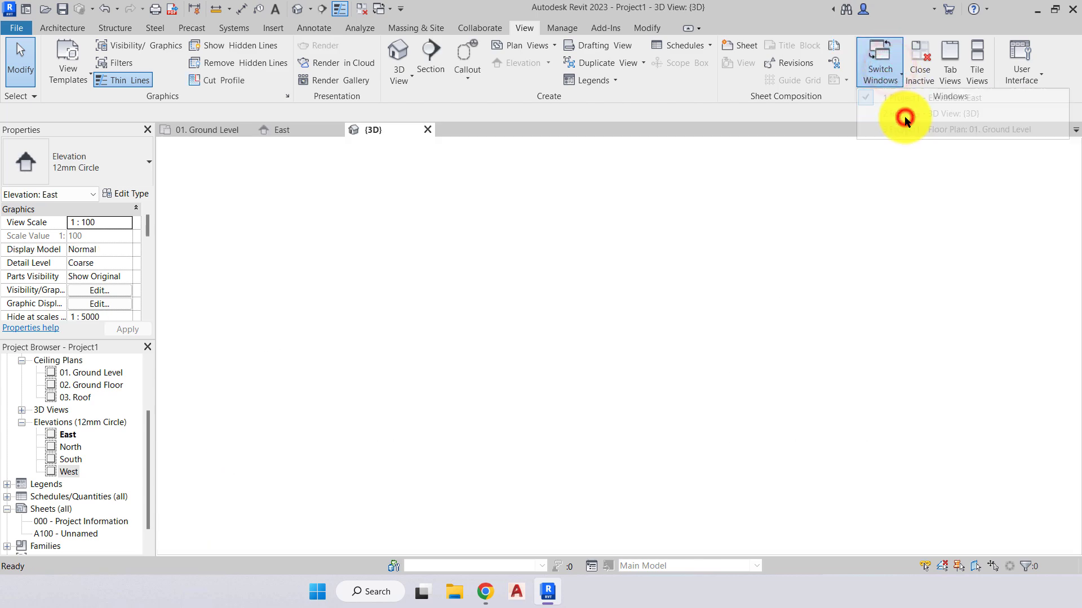
pyautogui.click(887, 77)
pyautogui.click(894, 127)
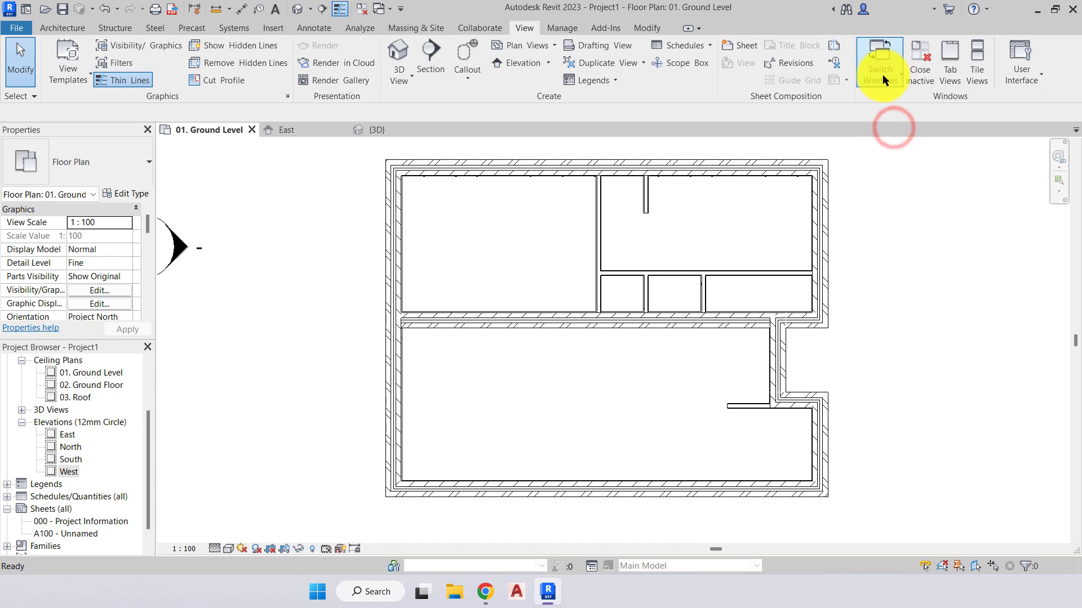
pyautogui.click(378, 10)
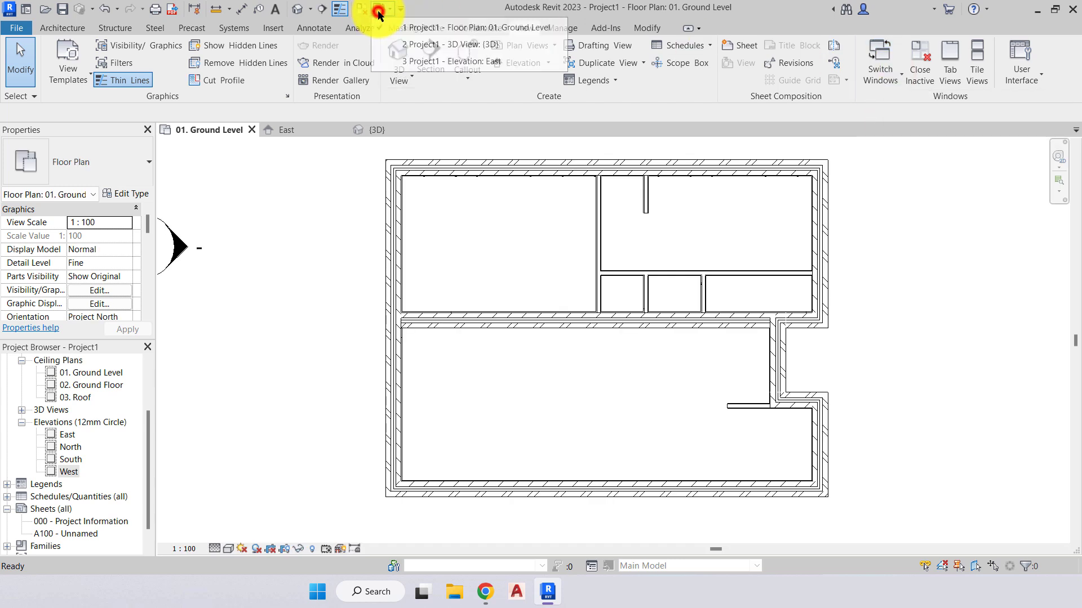
pyautogui.click(428, 11)
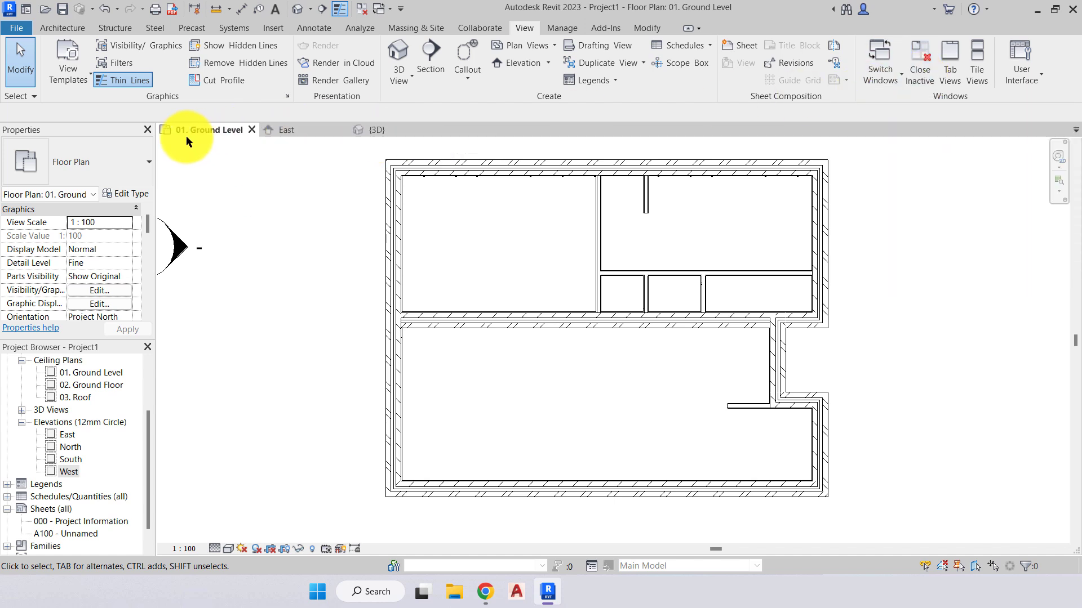
pyautogui.click(918, 57)
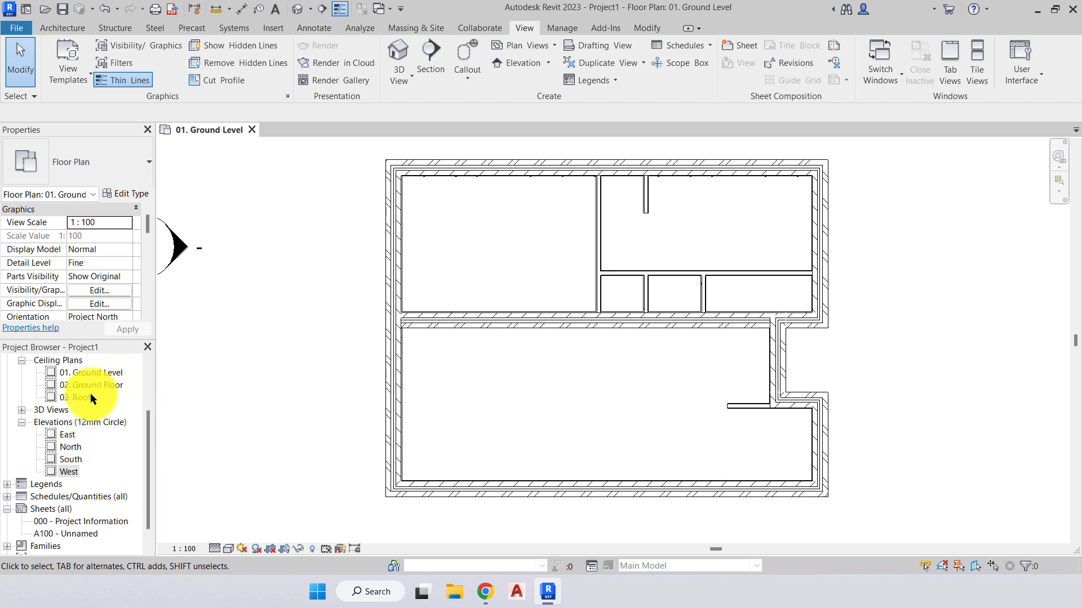
# Open the East elevation and the default 3D view alongside the 01. Ground Level floor plan and tile the three views
pyautogui.doubleClick(66, 434)
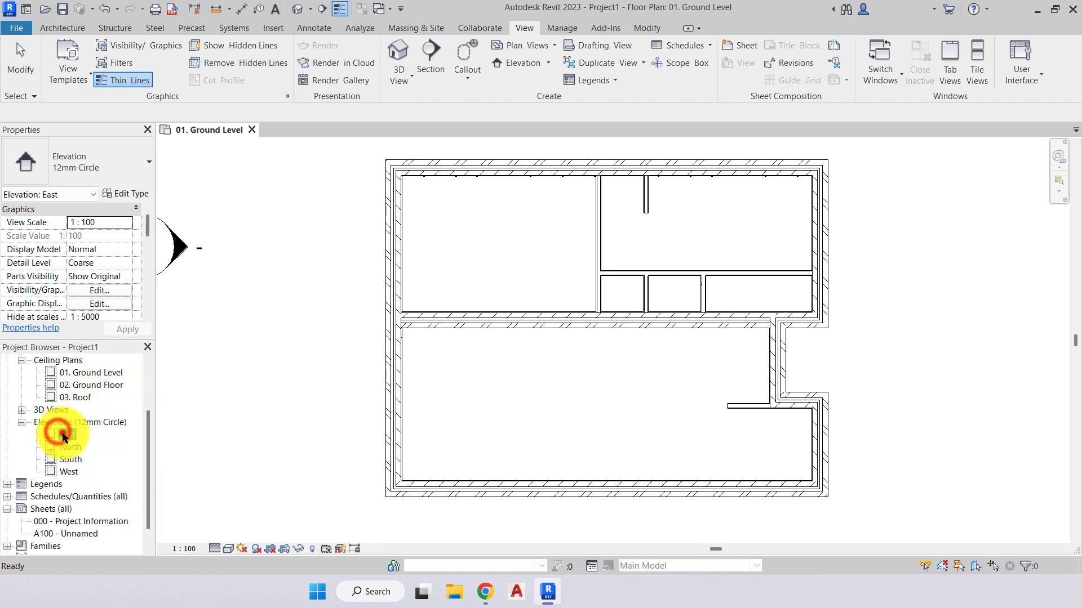
pyautogui.click(296, 9)
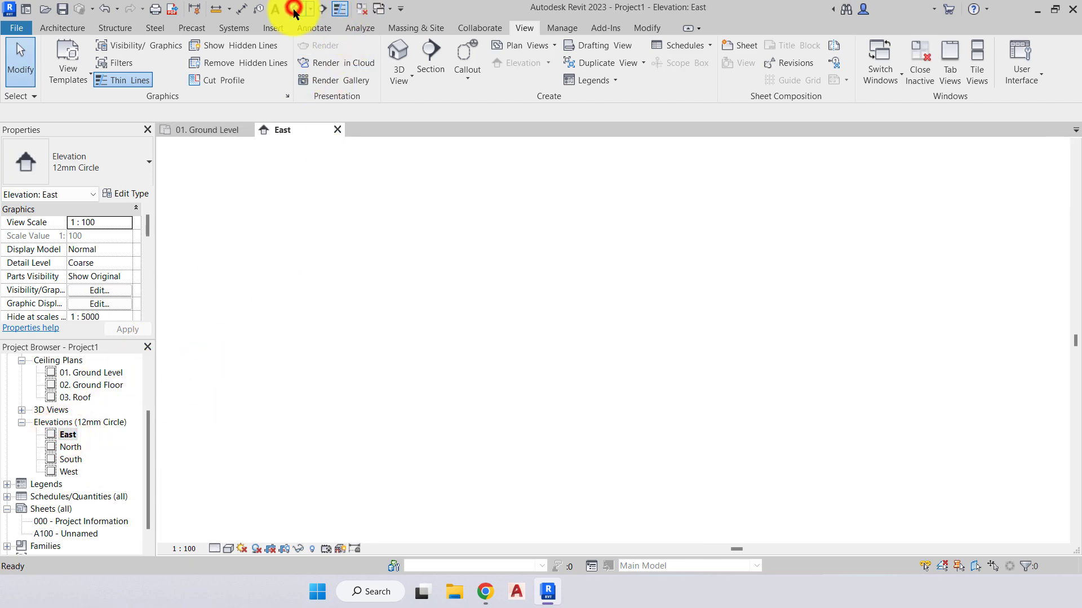
pyautogui.click(213, 130)
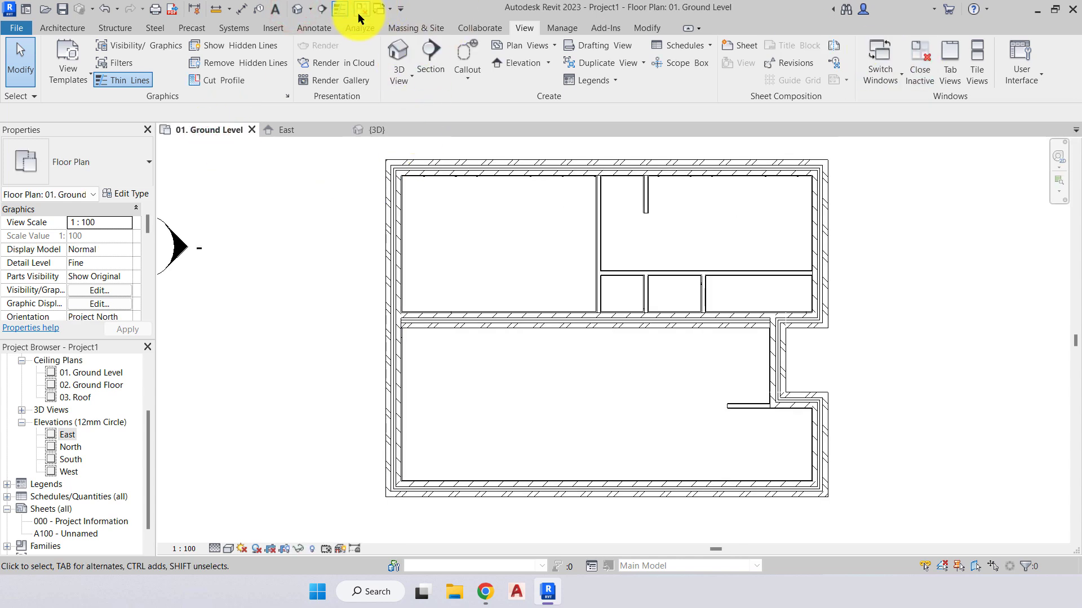
pyautogui.click(924, 126)
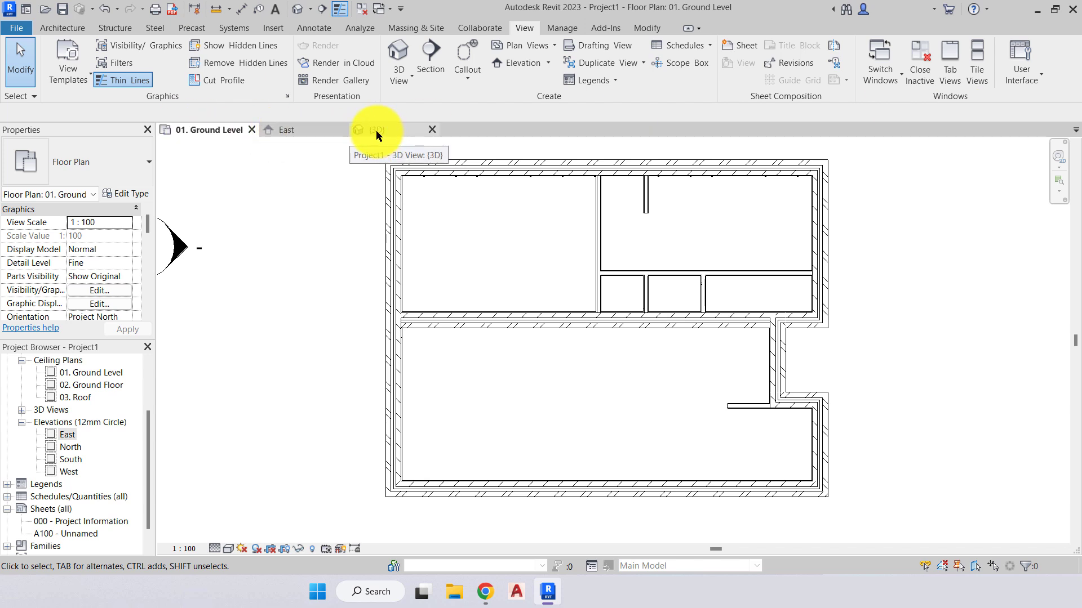
pyautogui.click(976, 72)
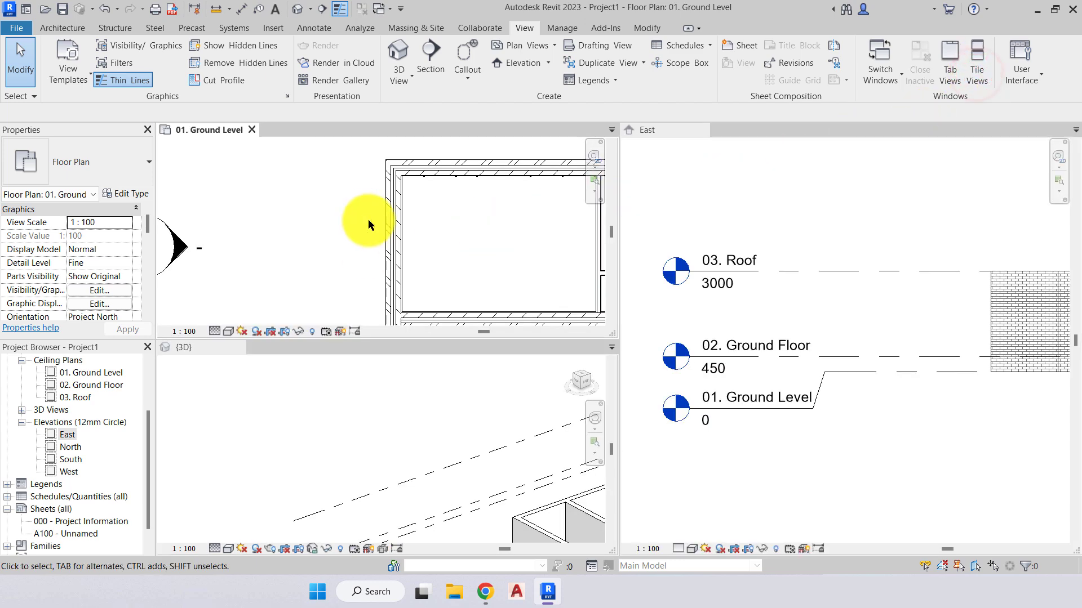
# Frame the whole building in the tiled 01. Ground Level floor plan, default 3D view and East elevation
pyautogui.scroll(-5, 376, 219)
pyautogui.scroll(3, 387, 210)
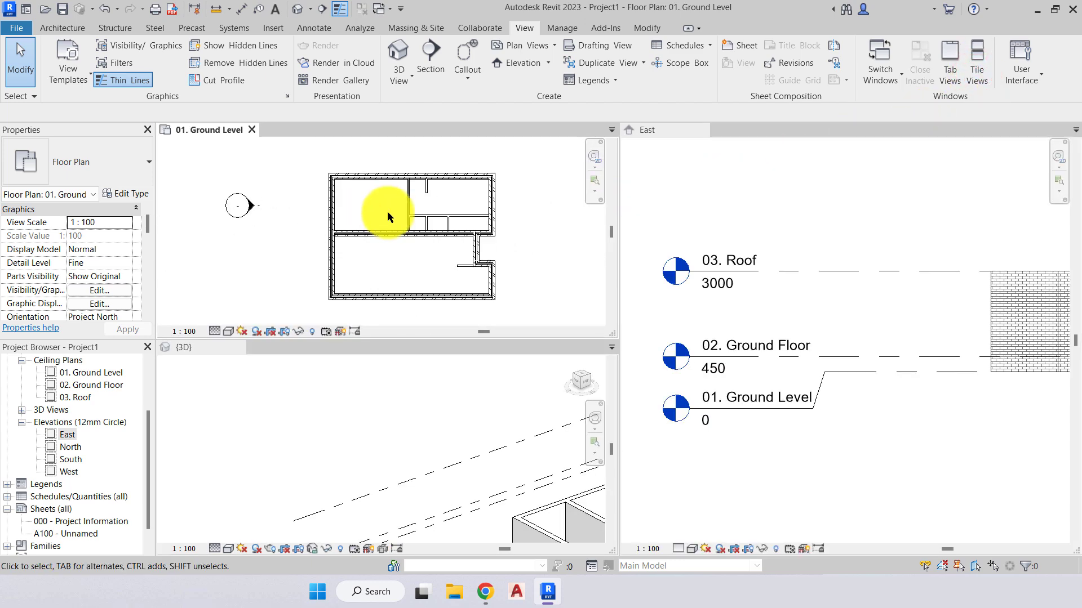
pyautogui.scroll(-4, 387, 384)
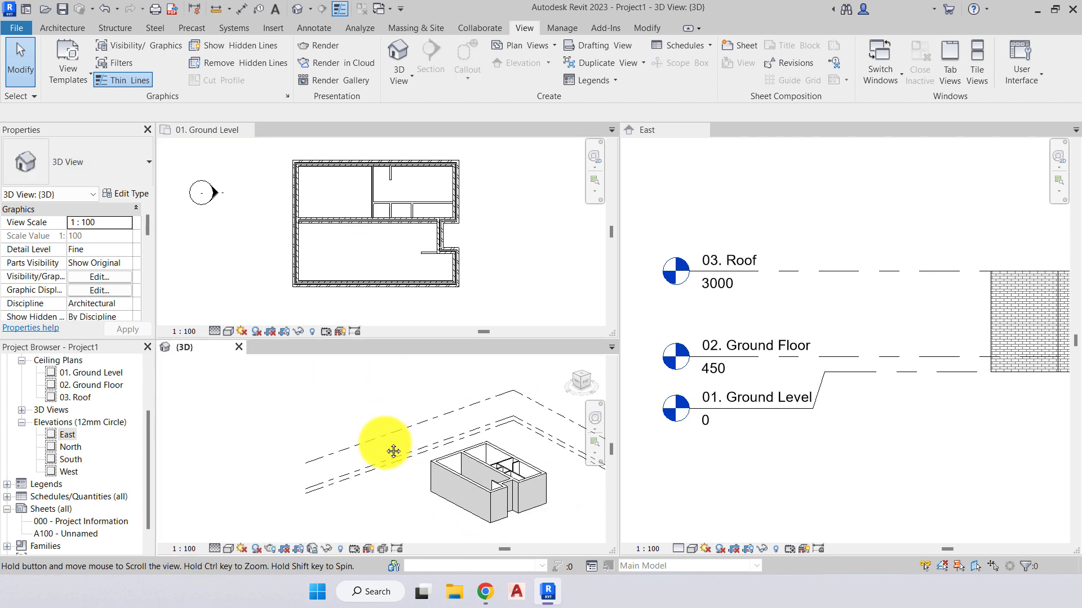
pyautogui.scroll(-3, 866, 385)
pyautogui.moveTo(937, 376)
pyautogui.mouseDown(button='middle')
pyautogui.moveTo(811, 359)
pyautogui.moveTo(887, 388)
pyautogui.mouseUp(button='middle')
pyautogui.scroll(2, 839, 361)
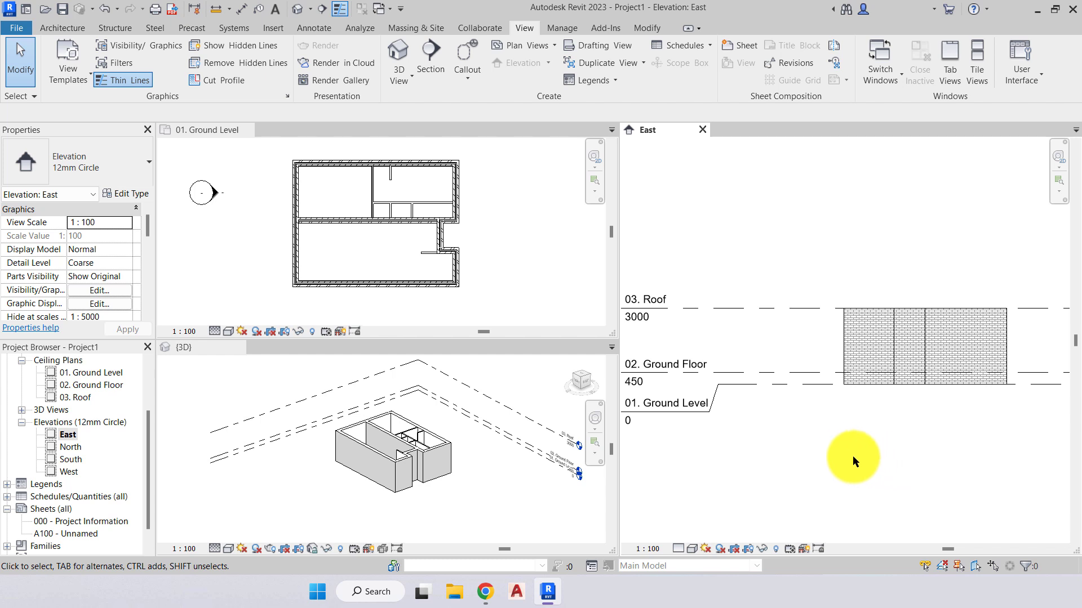
pyautogui.moveTo(844, 448); pyautogui.dragTo(886, 429, button='middle')
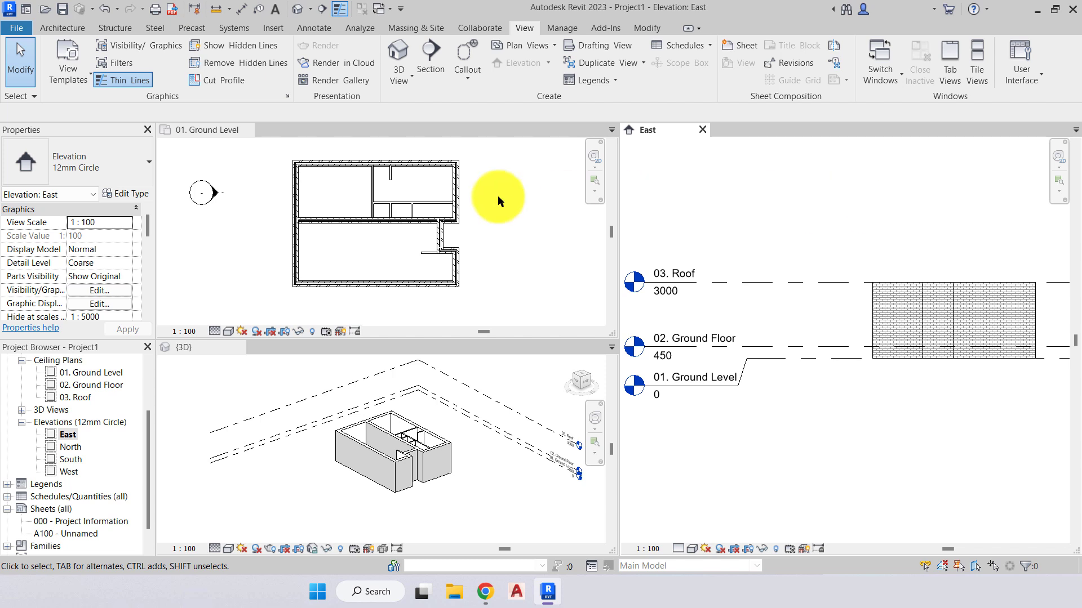
# Retile the three views with each one active in turn until the 3D view occupies the large pane
pyautogui.click(221, 130)
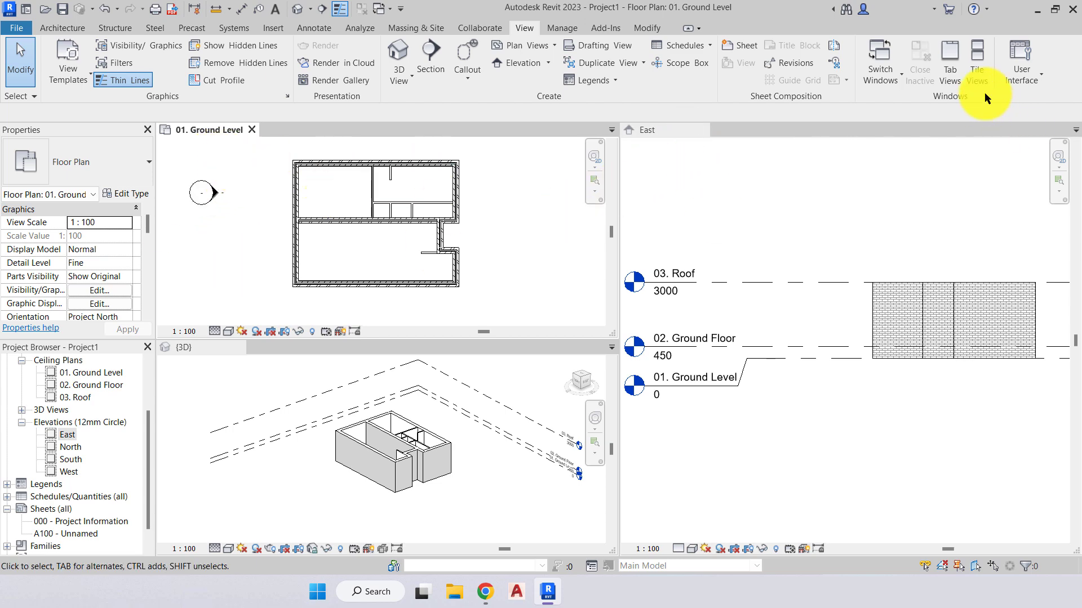
pyautogui.click(981, 62)
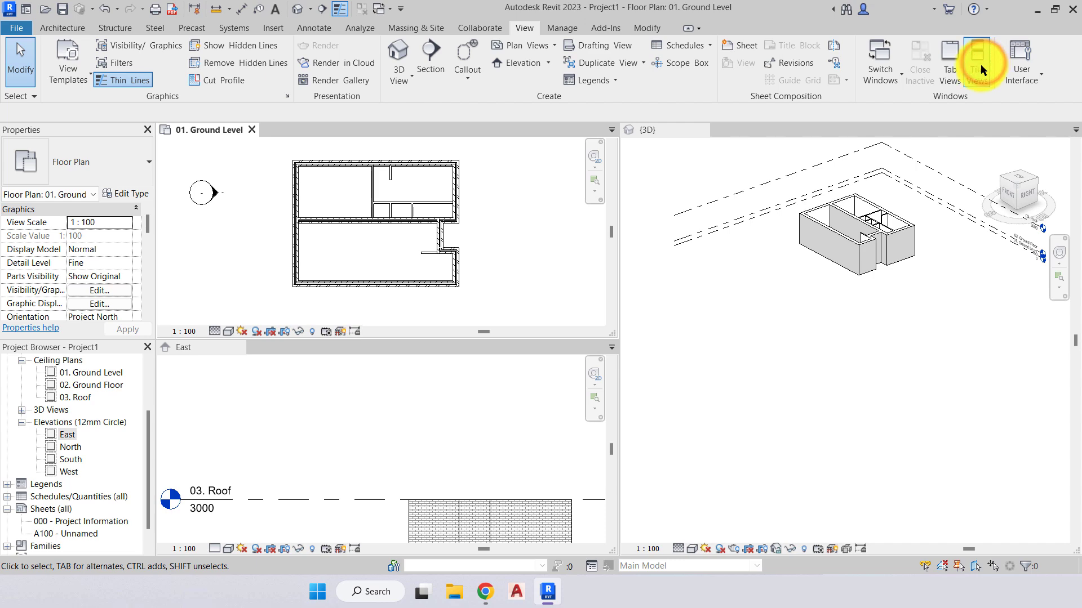
pyautogui.click(730, 379)
pyautogui.click(971, 64)
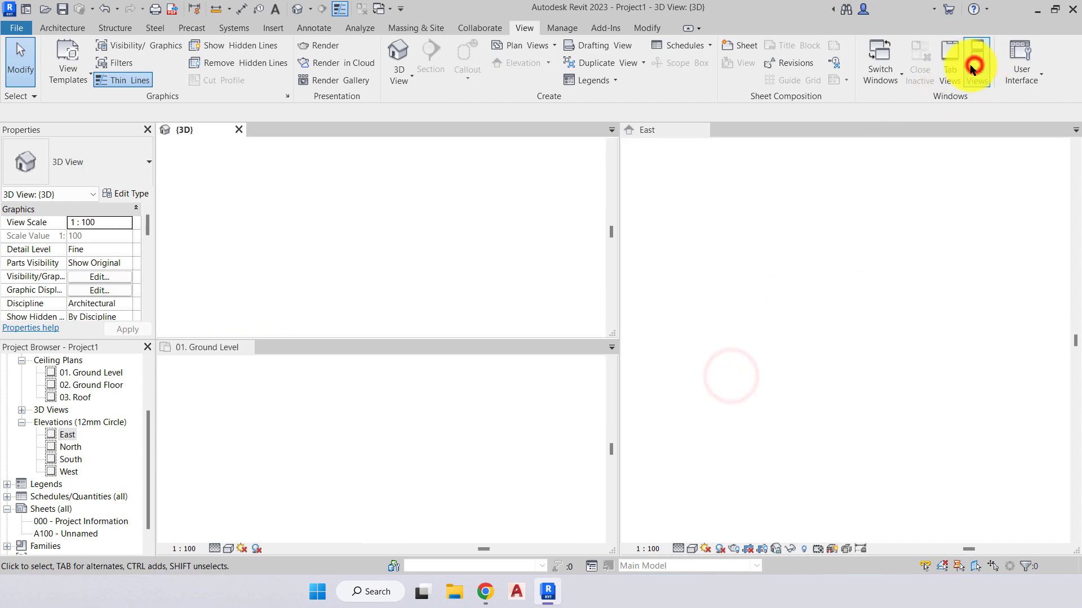
pyautogui.click(692, 243)
pyautogui.click(976, 66)
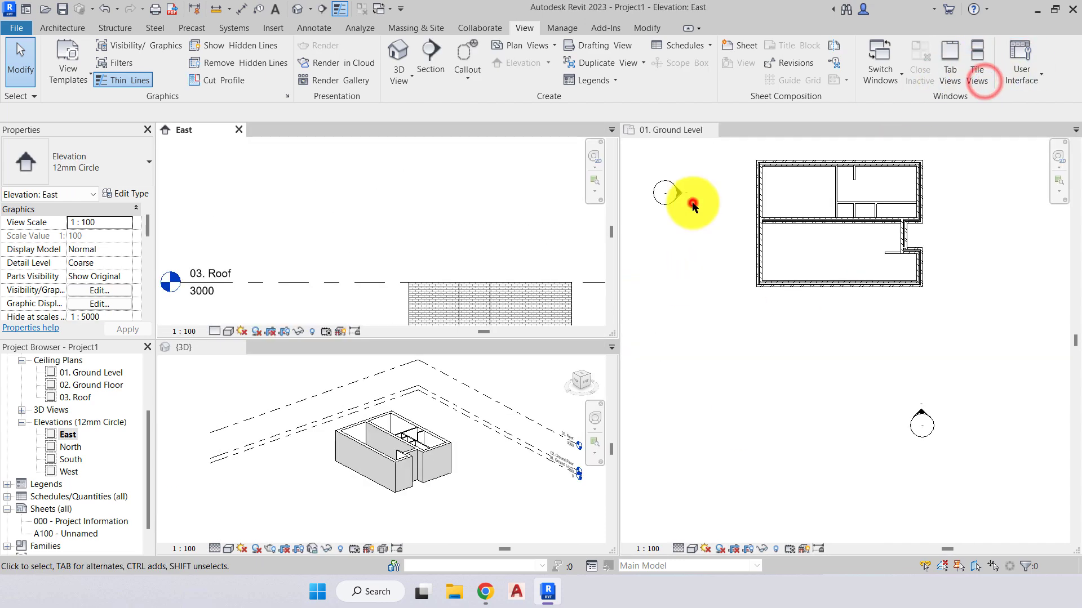
pyautogui.click(692, 202)
pyautogui.click(971, 68)
# Center the building in the 3D view and in the East elevation
pyautogui.click(749, 377)
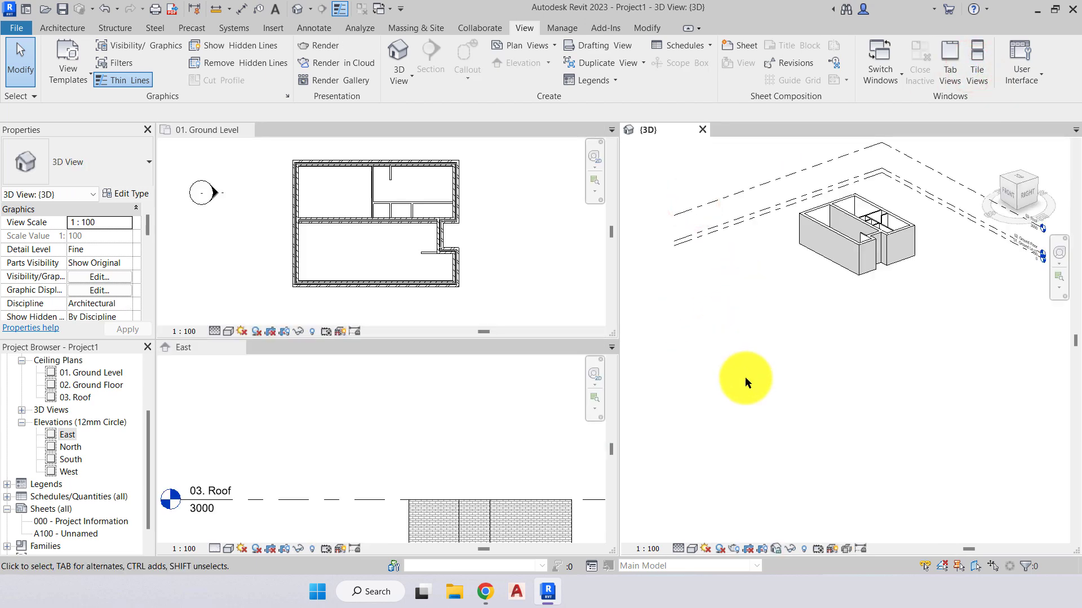
pyautogui.moveTo(783, 318); pyautogui.dragTo(768, 397, button='middle')
pyautogui.scroll(1, 826, 341)
pyautogui.moveTo(806, 340); pyautogui.dragTo(804, 379, button='middle')
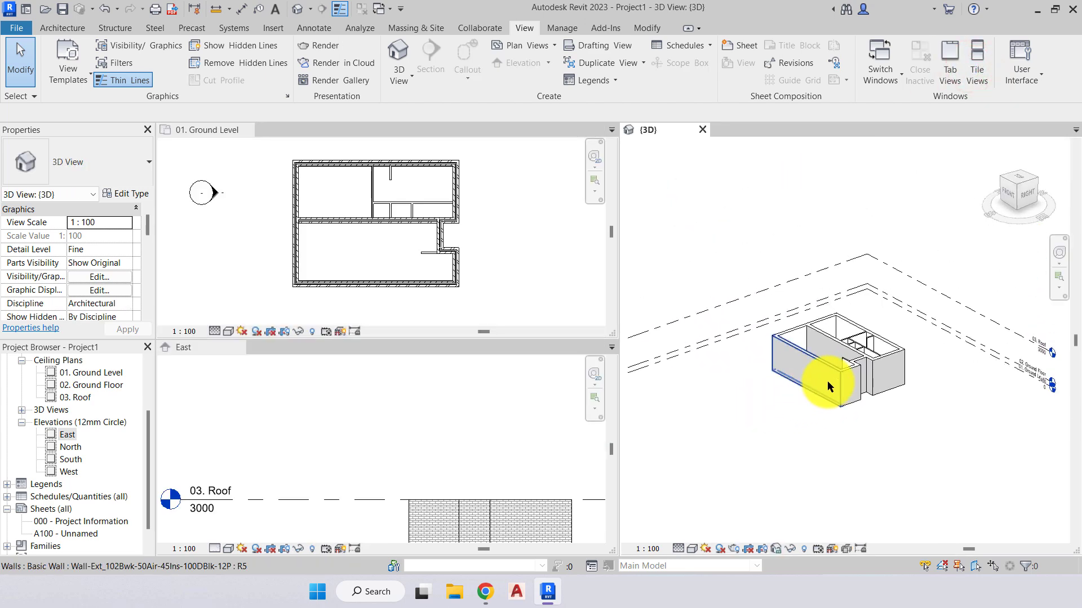
pyautogui.click(251, 224)
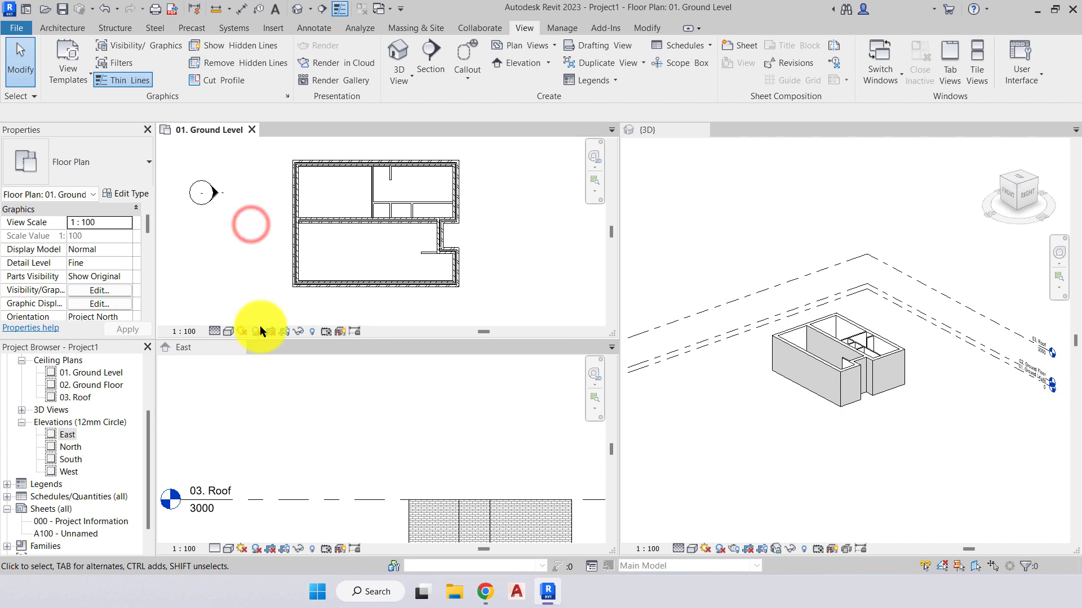
pyautogui.click(275, 401)
pyautogui.moveTo(426, 480); pyautogui.dragTo(285, 379, button='middle')
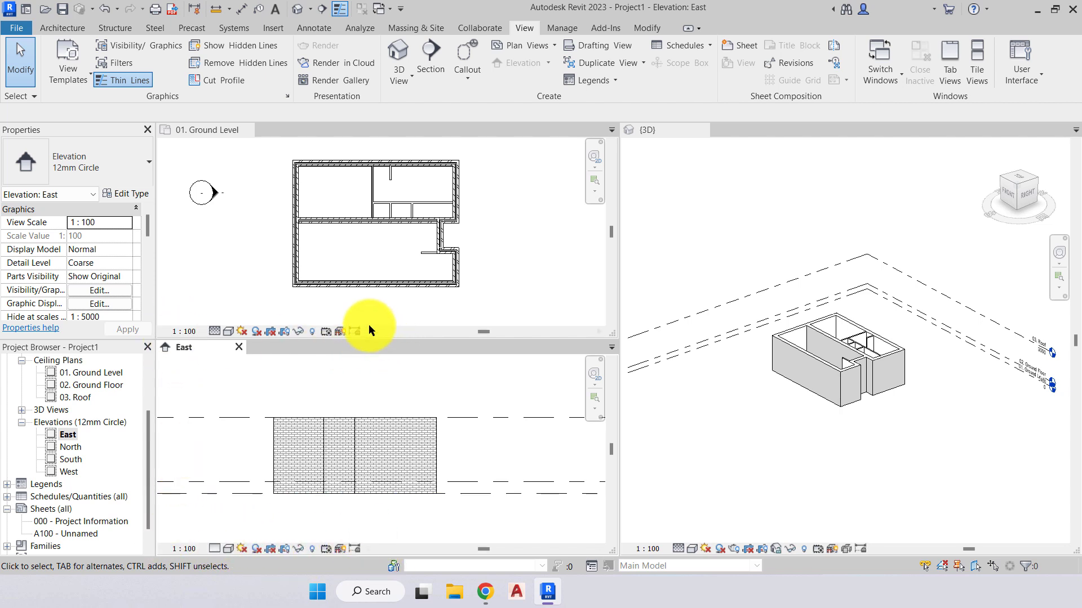
# Display the enlarged 3D view in Realistic visual style
pyautogui.click(789, 480)
pyautogui.scroll(3, 835, 415)
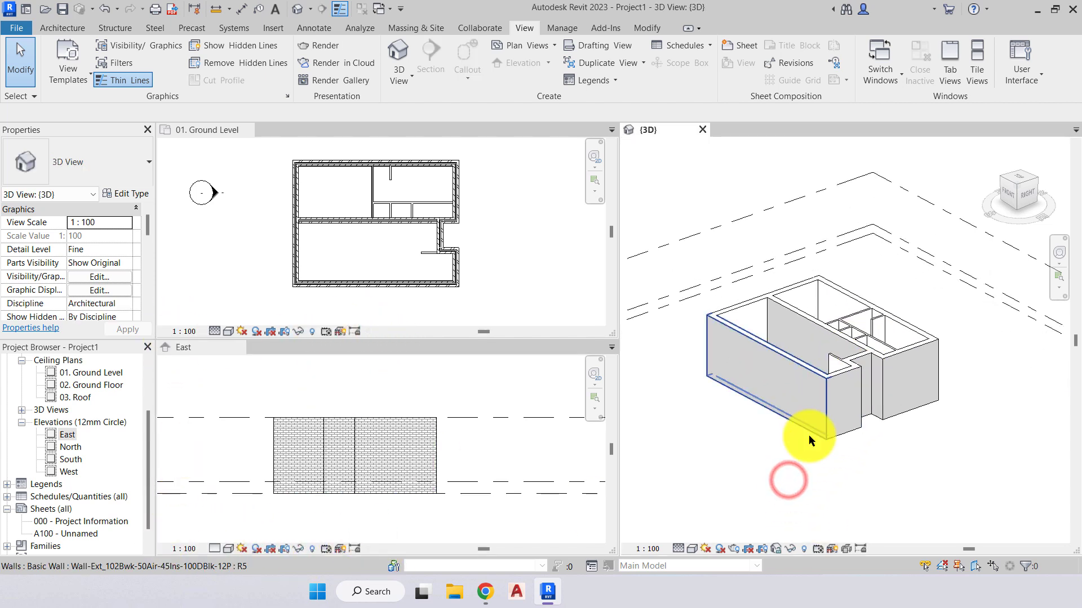
pyautogui.click(692, 548)
pyautogui.click(717, 534)
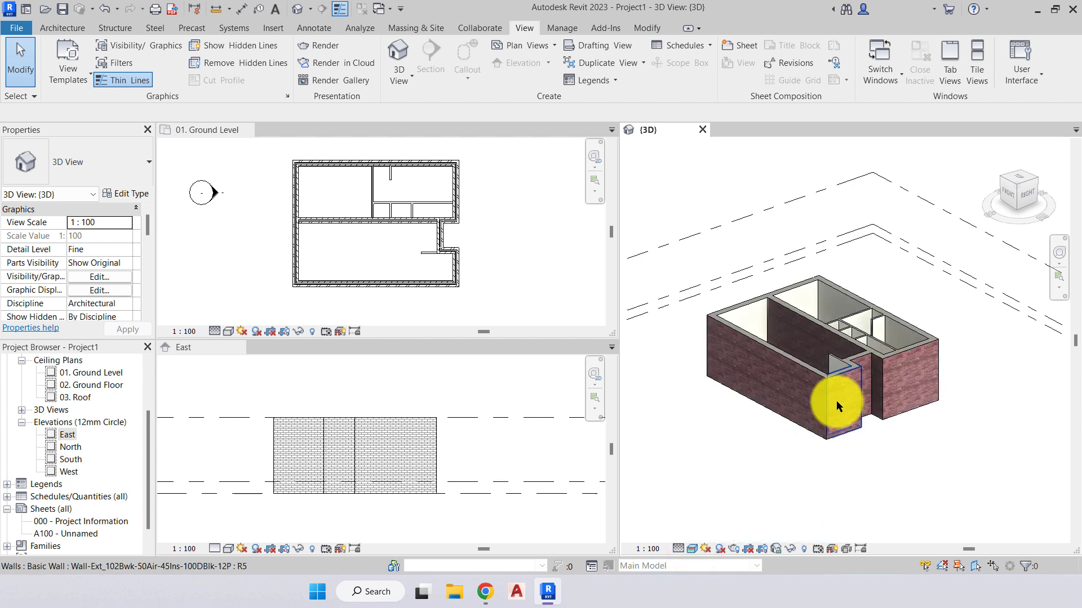
# Show the 01. Ground Level floor plan at Coarse detail level, inspect its walls and restore the Fine detail level
pyautogui.click(302, 292)
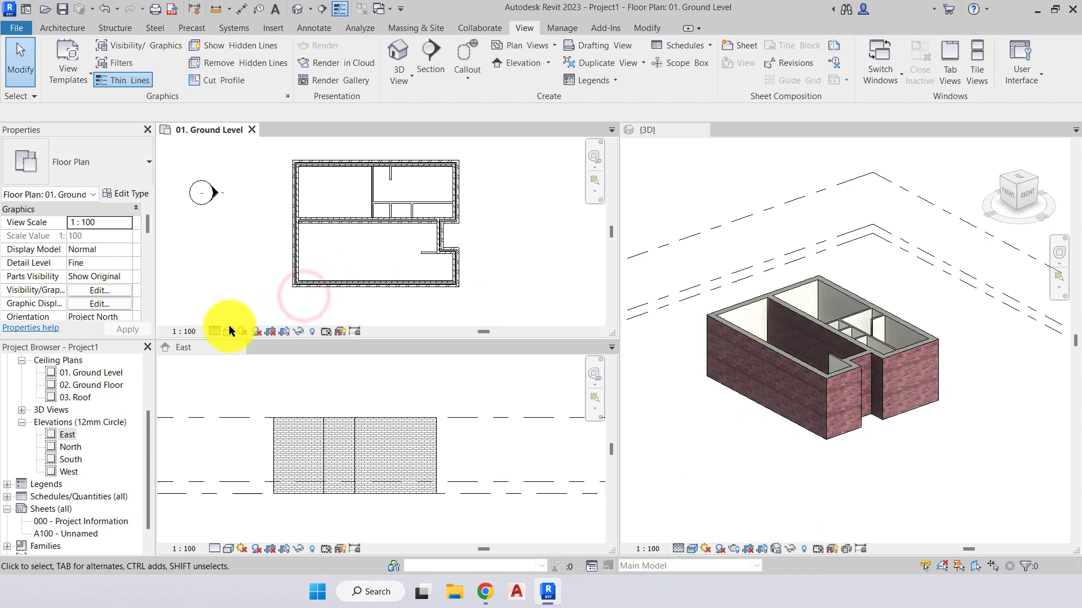
pyautogui.click(218, 331)
pyautogui.click(219, 291)
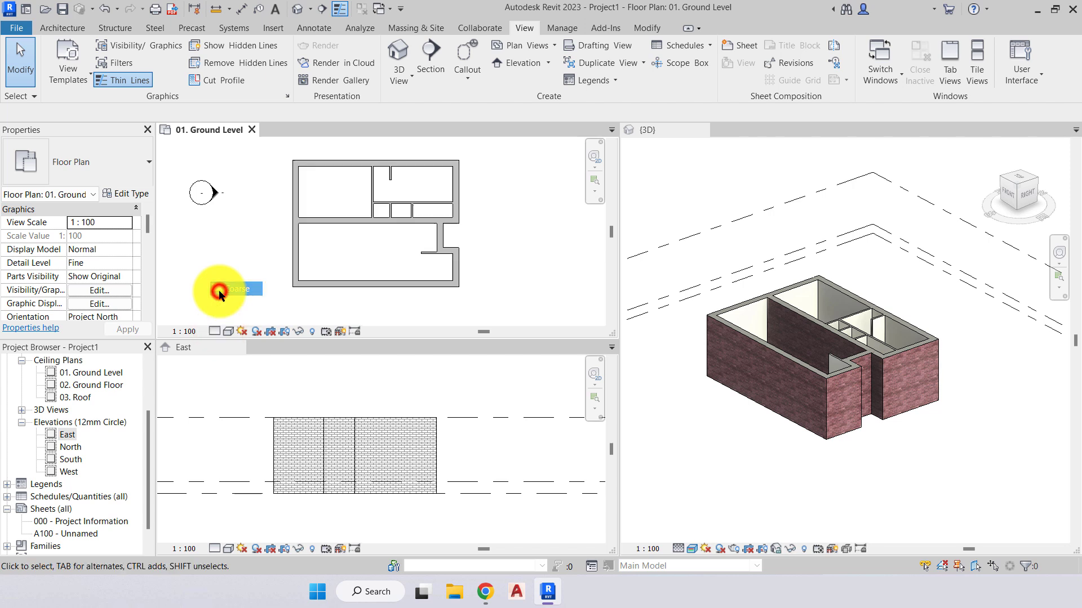
pyautogui.scroll(3, 336, 212)
pyautogui.moveTo(352, 245)
pyautogui.mouseDown(button='middle')
pyautogui.moveTo(344, 226)
pyautogui.moveTo(338, 247)
pyautogui.mouseUp(button='middle')
pyautogui.scroll(-1, 345, 226)
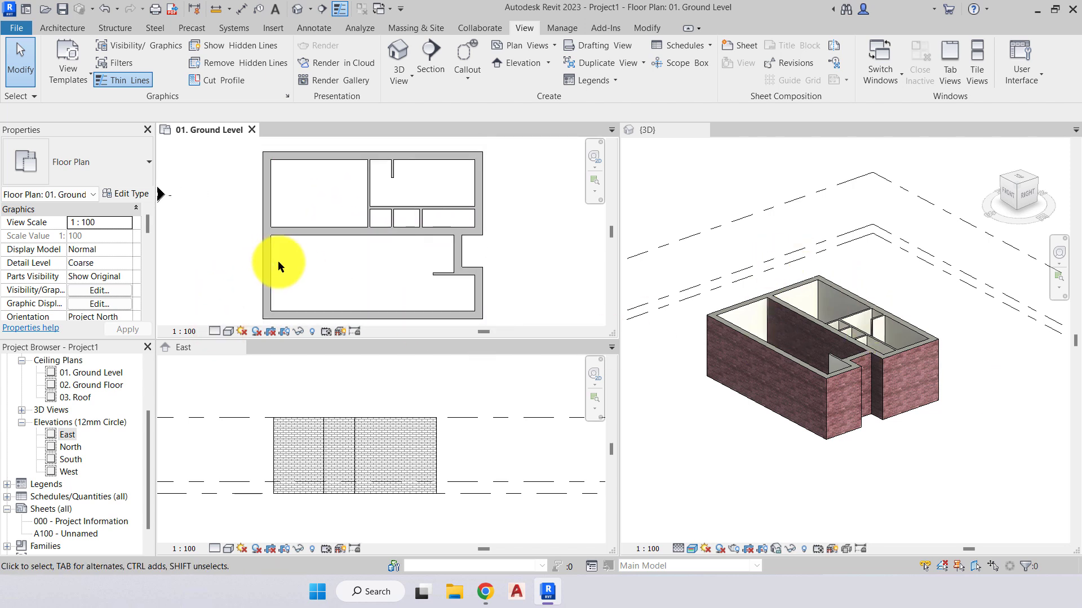
pyautogui.click(214, 331)
pyautogui.click(220, 317)
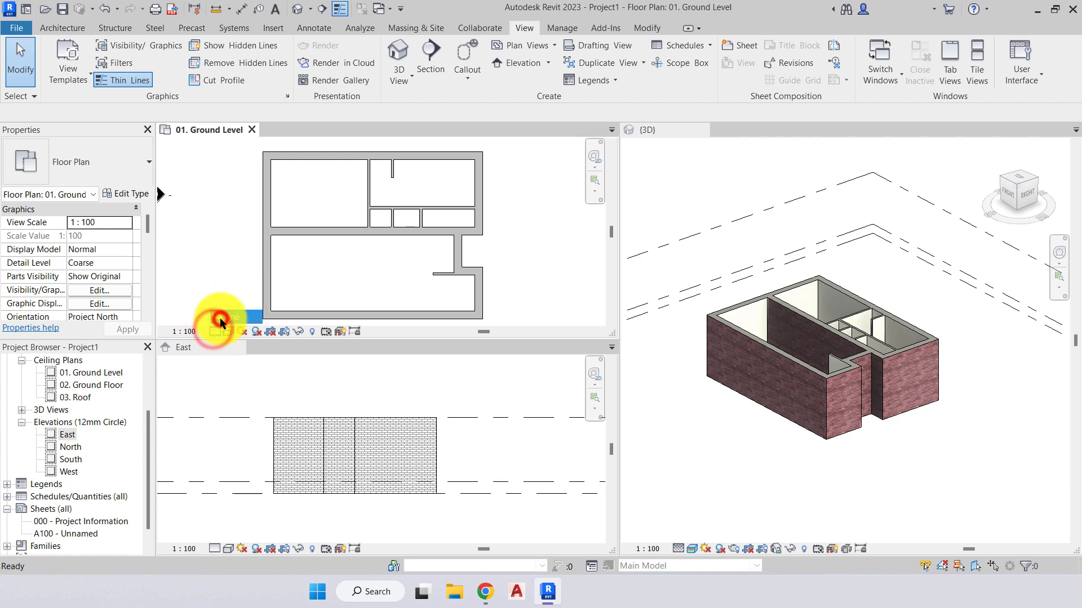
# Set the 3D view's visual style back to Hidden Line
pyautogui.click(799, 483)
pyautogui.click(691, 549)
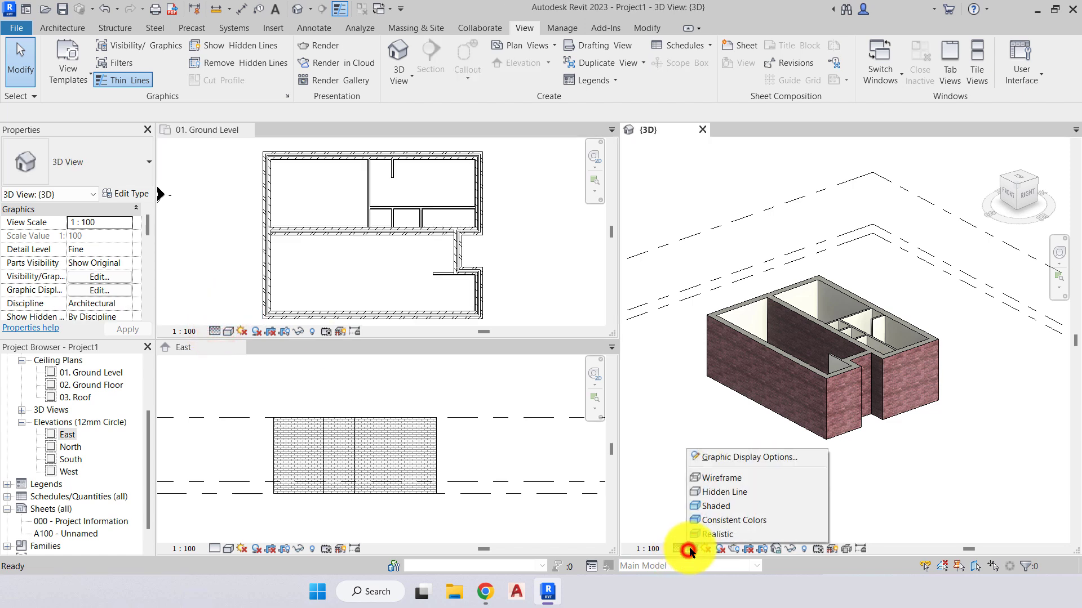
pyautogui.click(700, 493)
pyautogui.moveTo(738, 445); pyautogui.dragTo(725, 485, button='middle')
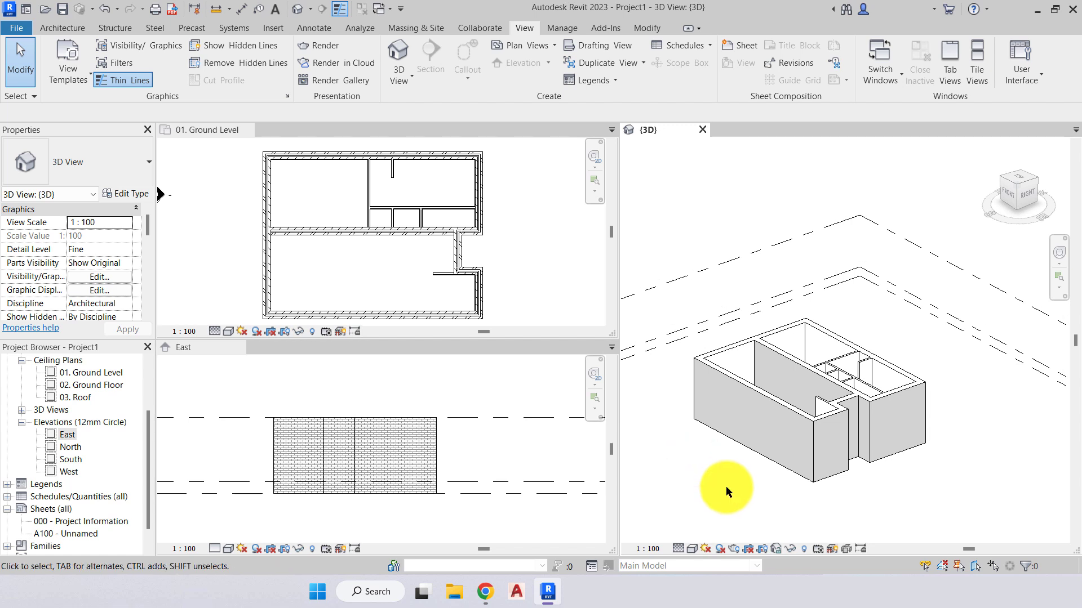
# Dock the East elevation as a tab in the same pane as the 01. Ground Level floor plan
pyautogui.click(316, 375)
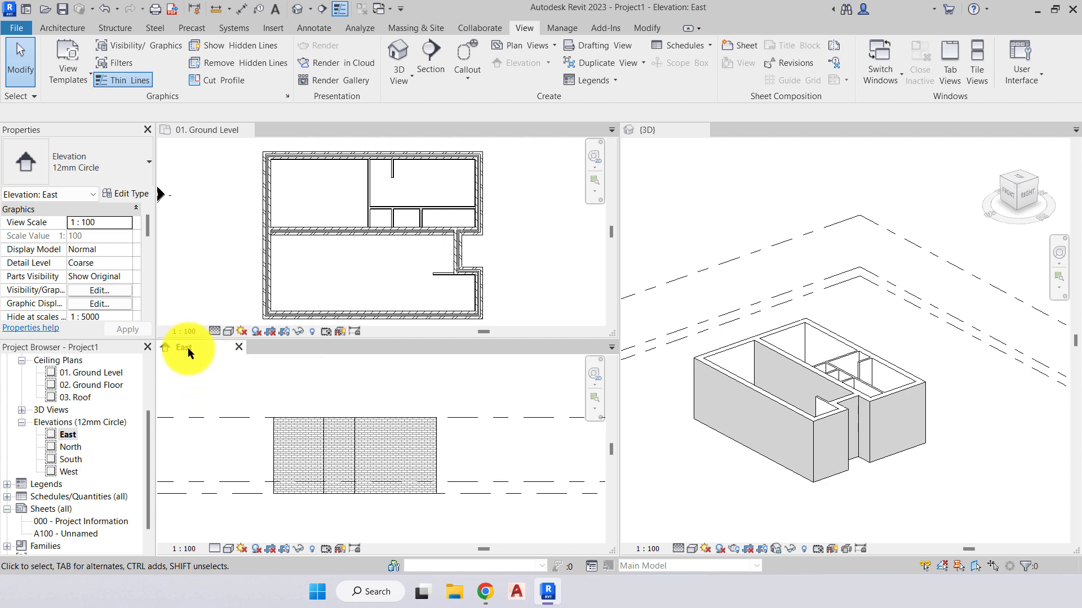
pyautogui.moveTo(187, 347); pyautogui.dragTo(223, 133)
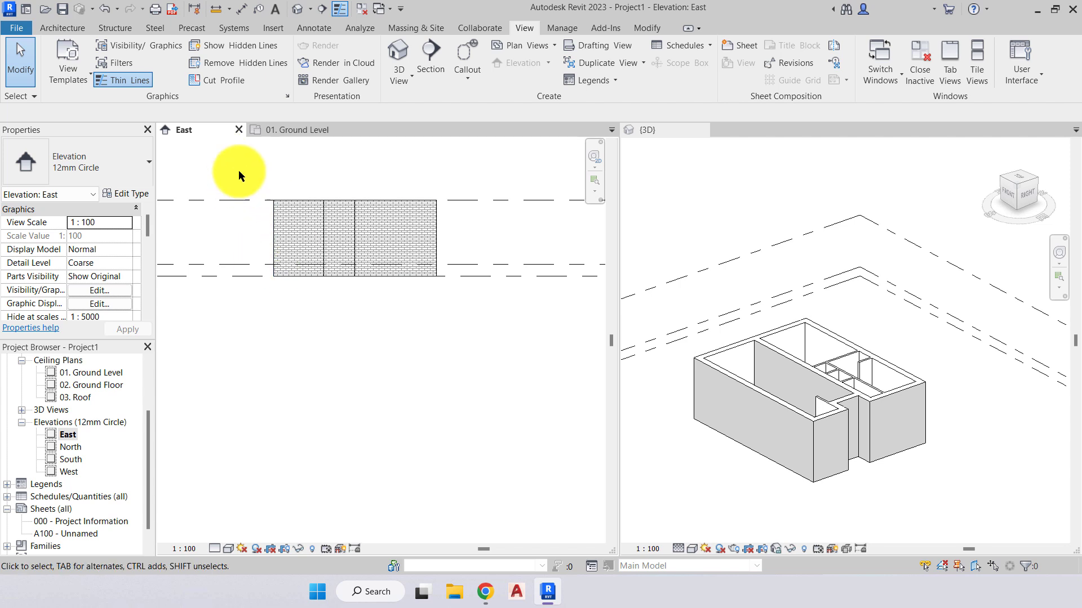
pyautogui.click(252, 171)
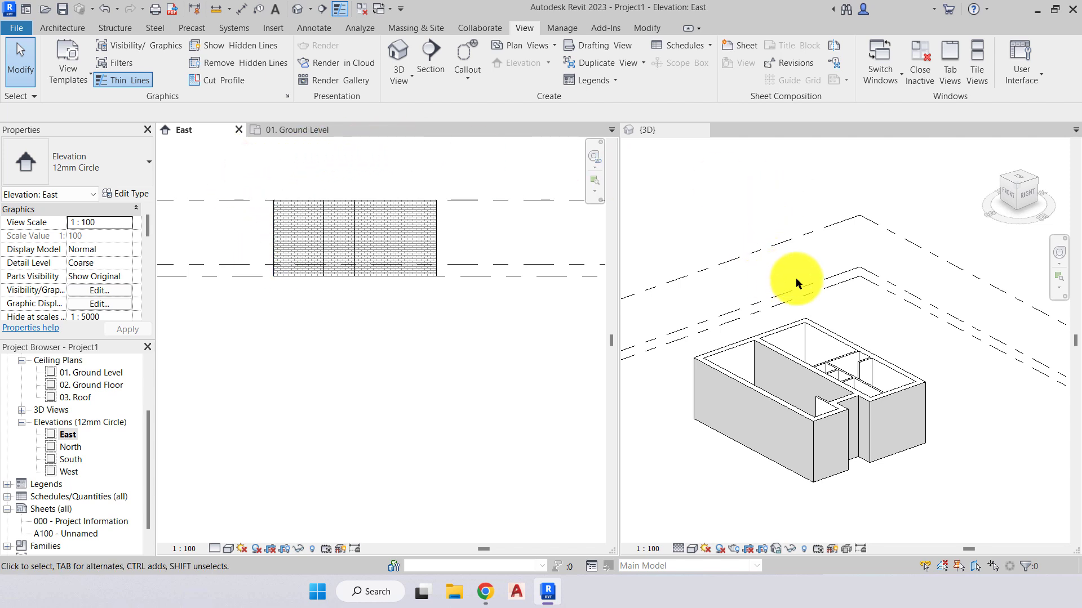
# Review the building in the 3D view, then alternate between the tabbed East elevation and 01. Ground Level floor plan
pyautogui.click(840, 300)
pyautogui.moveTo(857, 299); pyautogui.dragTo(863, 242, button='middle')
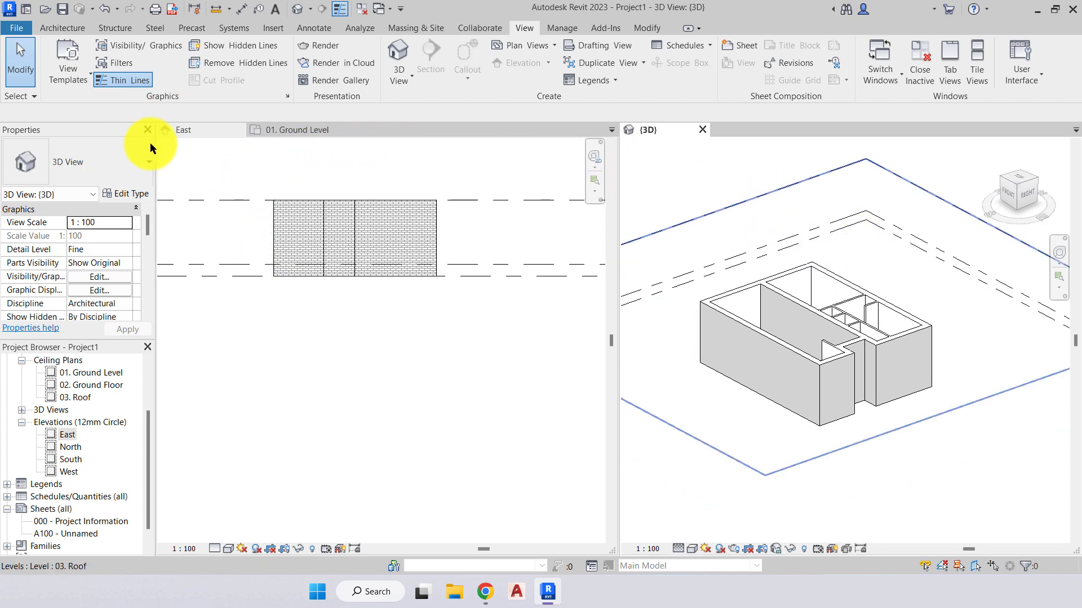
pyautogui.click(219, 152)
pyautogui.moveTo(306, 153); pyautogui.dragTo(314, 230, button='middle')
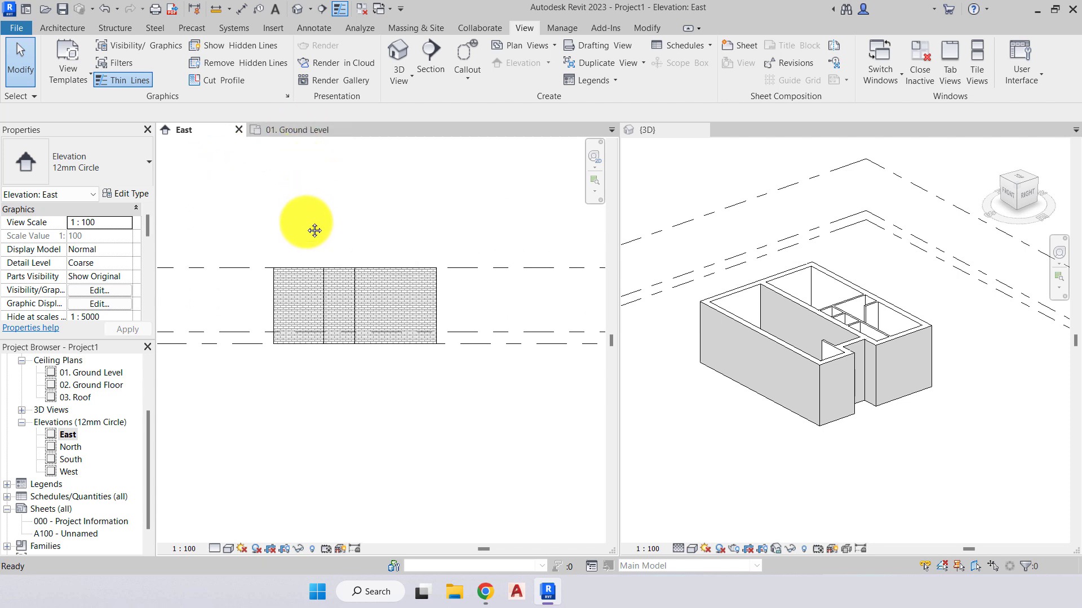
pyautogui.click(295, 127)
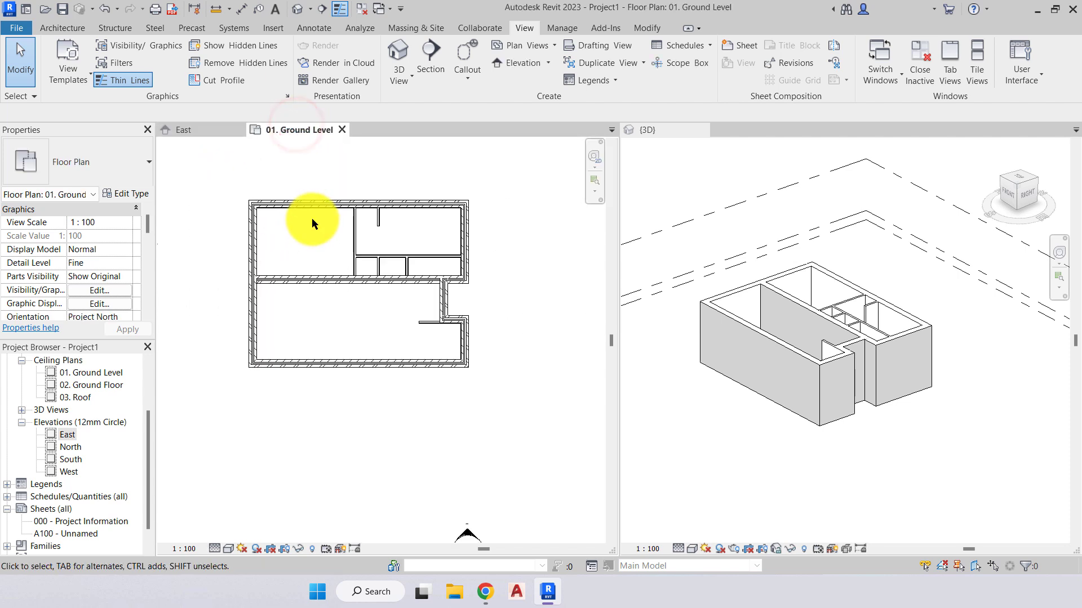
pyautogui.scroll(2, 345, 307)
pyautogui.moveTo(350, 309); pyautogui.dragTo(342, 365, button='middle')
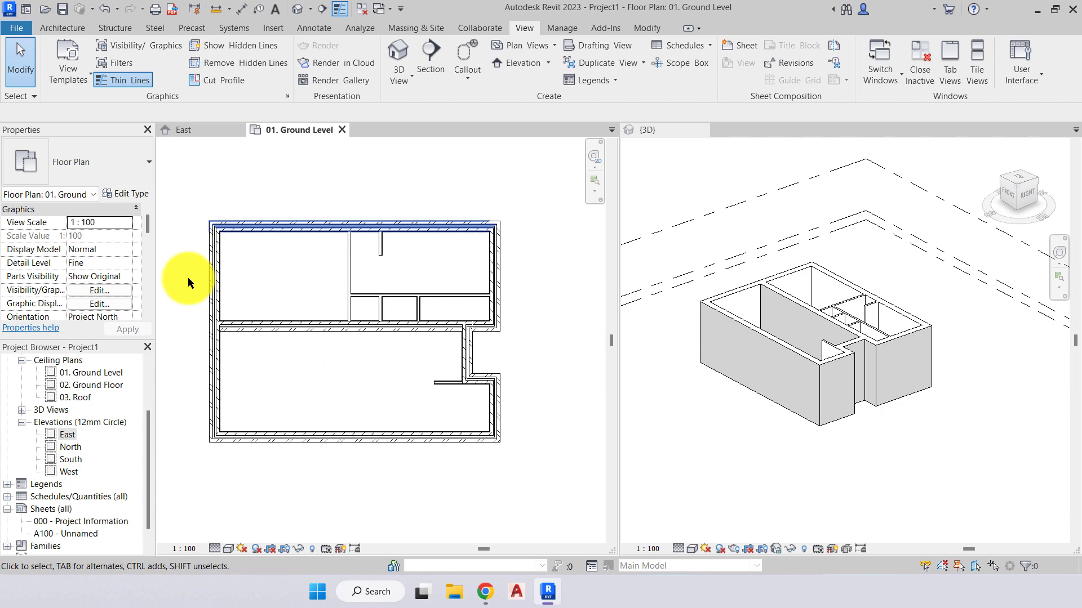
pyautogui.click(193, 128)
pyautogui.click(282, 130)
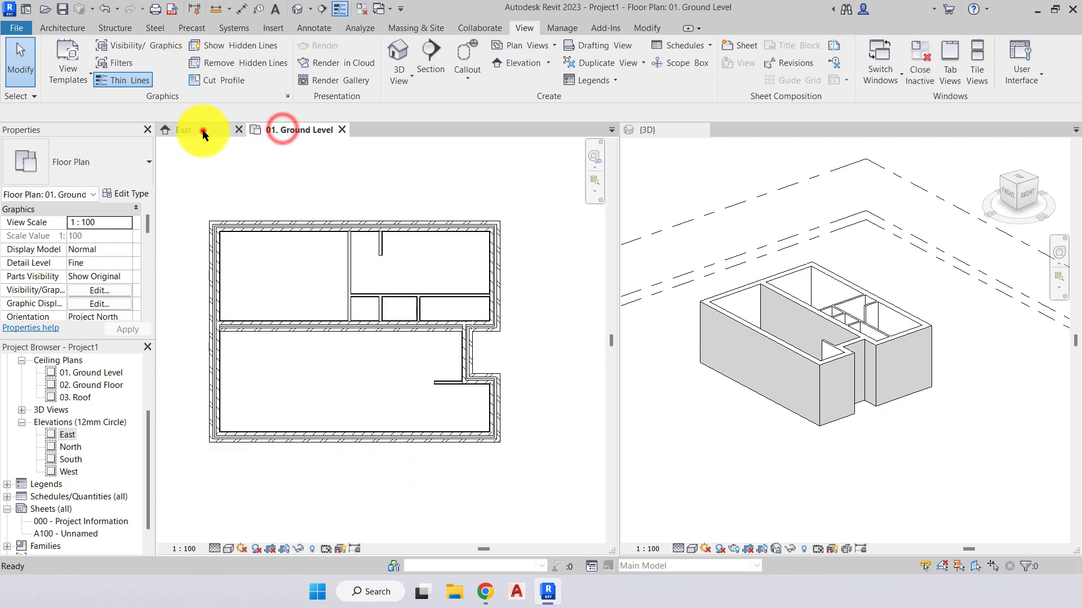
pyautogui.click(204, 131)
pyautogui.click(281, 131)
# Detach the 3D view as a floating window and dock it back as a tab ahead of East and 01. Ground Level
pyautogui.click(633, 163)
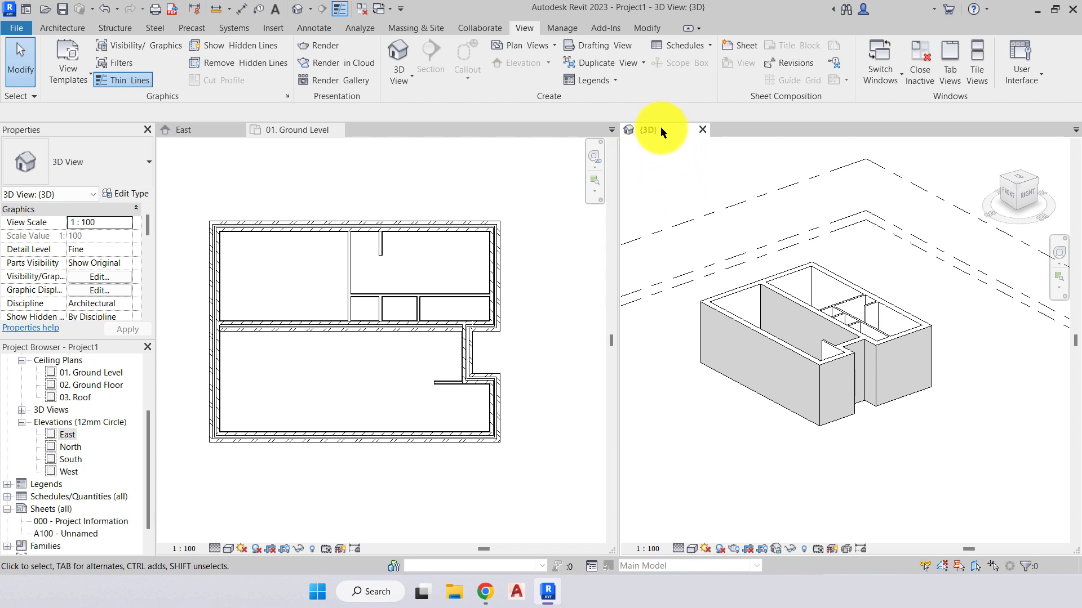
pyautogui.moveTo(655, 131); pyautogui.dragTo(992, 198)
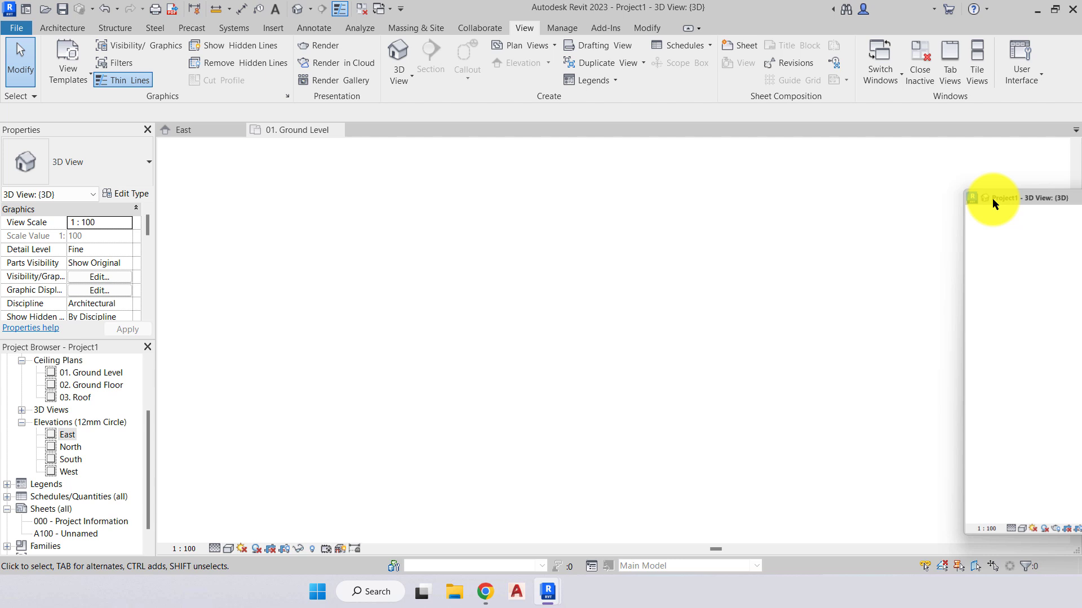
pyautogui.moveTo(992, 199); pyautogui.dragTo(397, 143)
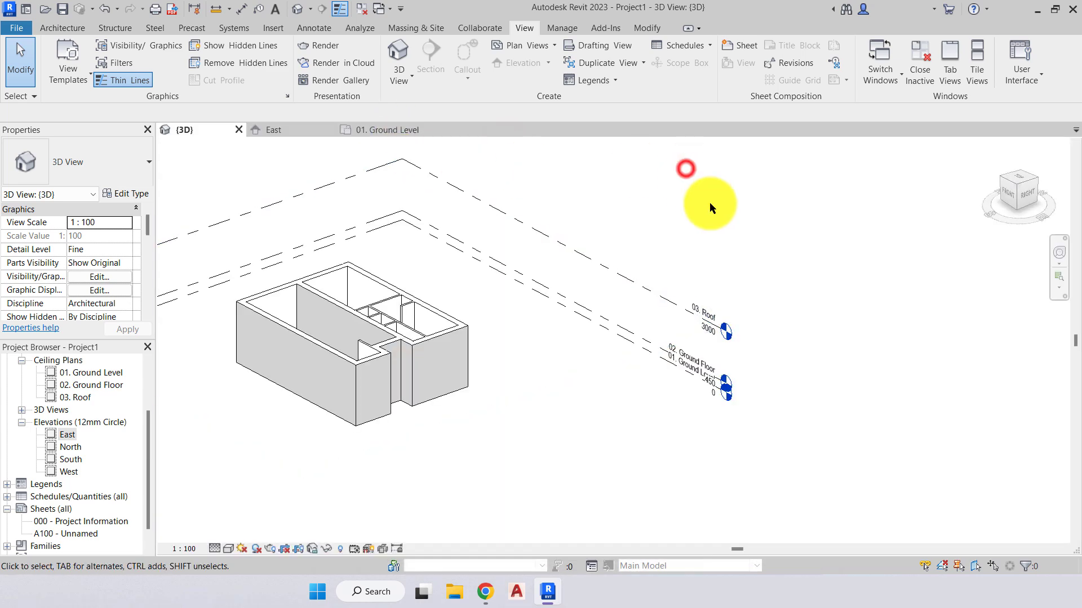
pyautogui.scroll(3, 511, 279)
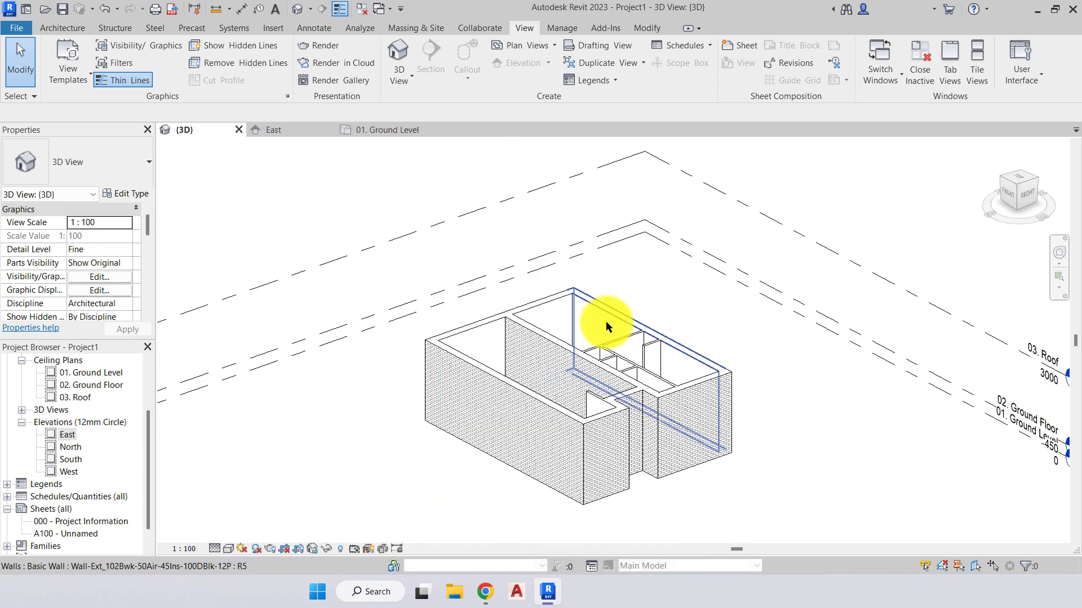
pyautogui.keyDown('shift'); pyautogui.moveTo(606, 321); pyautogui.dragTo(596, 295, button='middle'); pyautogui.keyUp('shift')
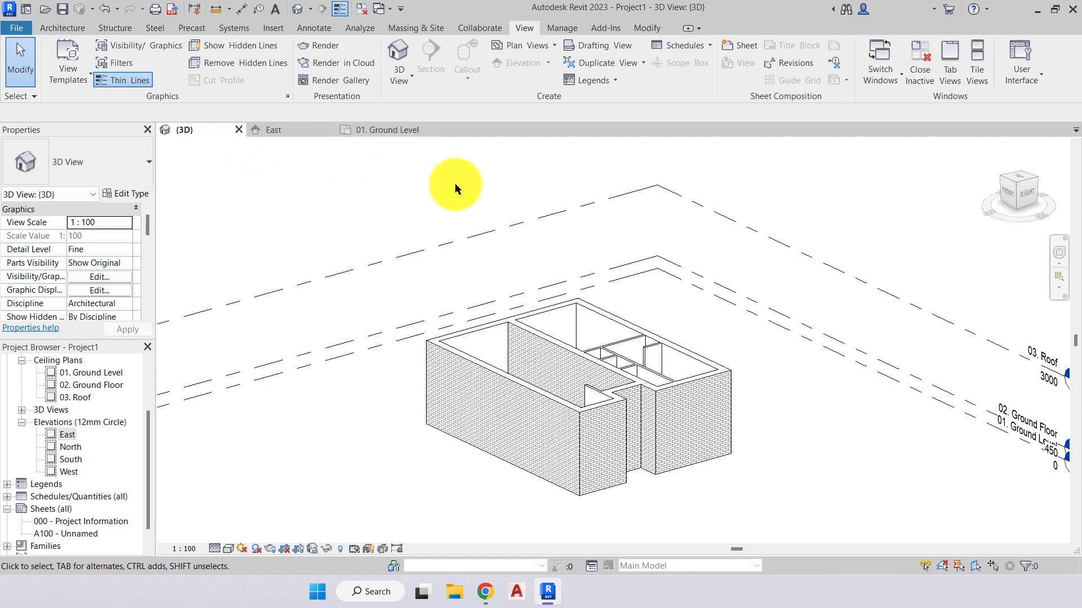
# Activate the 01. Ground Level floor plan and reorder the view tabs so it comes first
pyautogui.click(382, 132)
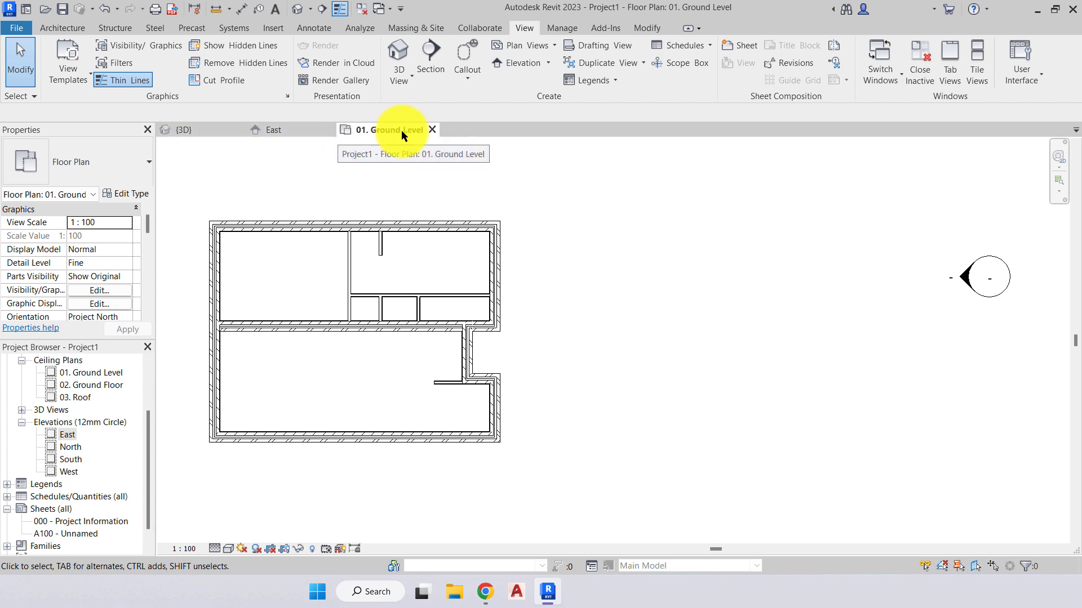
pyautogui.click(401, 130)
pyautogui.moveTo(347, 130)
pyautogui.mouseDown()
pyautogui.moveTo(249, 121)
pyautogui.moveTo(194, 130)
pyautogui.moveTo(267, 125)
pyautogui.moveTo(212, 127)
pyautogui.mouseUp()
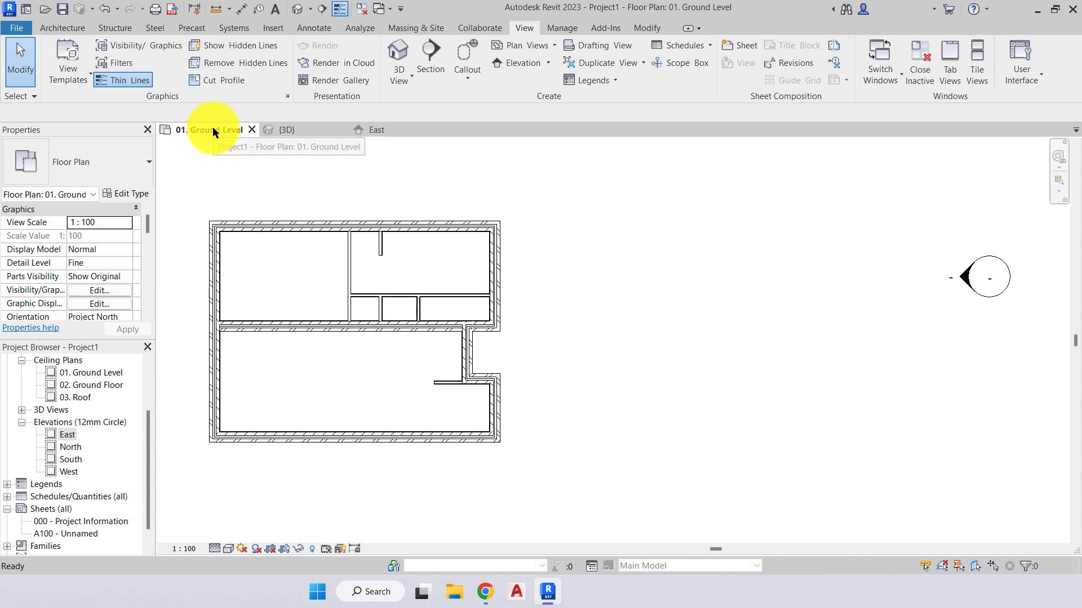
# Activate the 3D view and examine the building together with its level lines and level heads
pyautogui.click(338, 178)
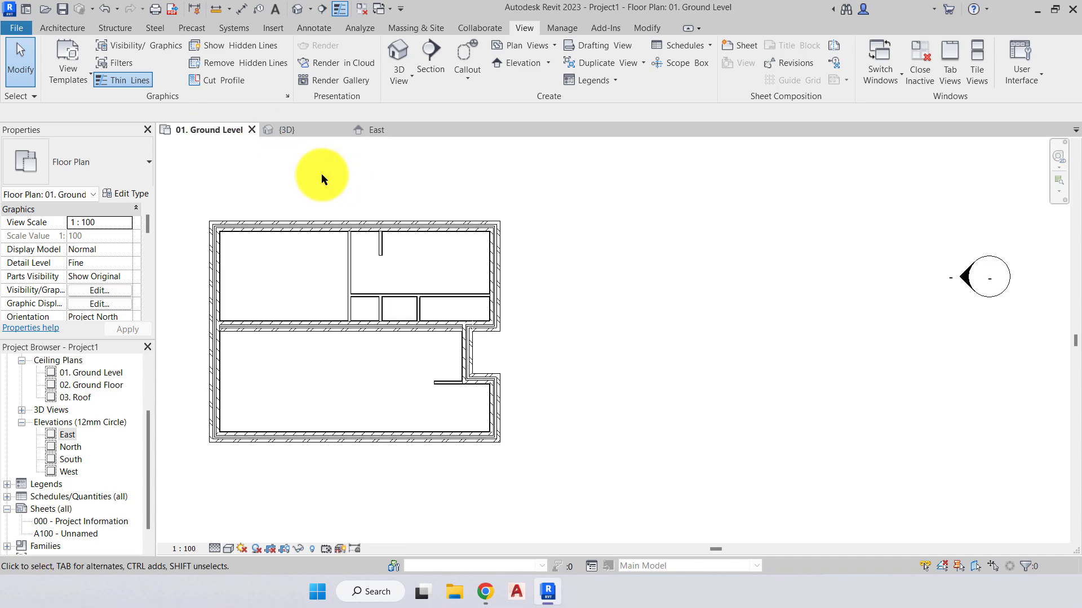
pyautogui.click(302, 131)
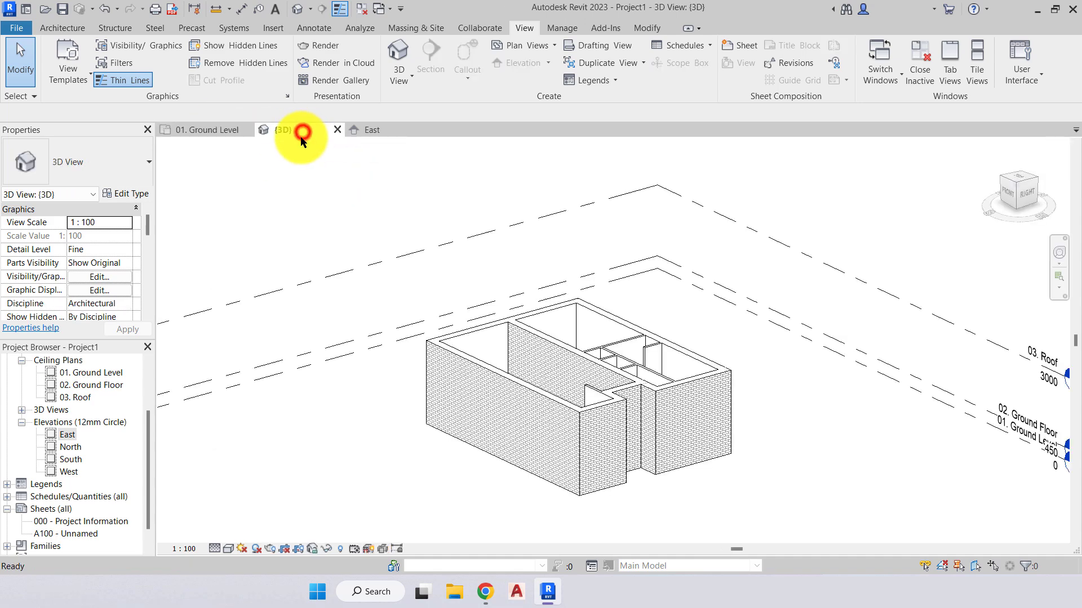
pyautogui.keyDown('shift'); pyautogui.moveTo(567, 294); pyautogui.dragTo(643, 339, button='middle'); pyautogui.keyUp('shift')
pyautogui.moveTo(723, 291); pyautogui.dragTo(652, 301, button='middle')
pyautogui.scroll(1, 628, 301)
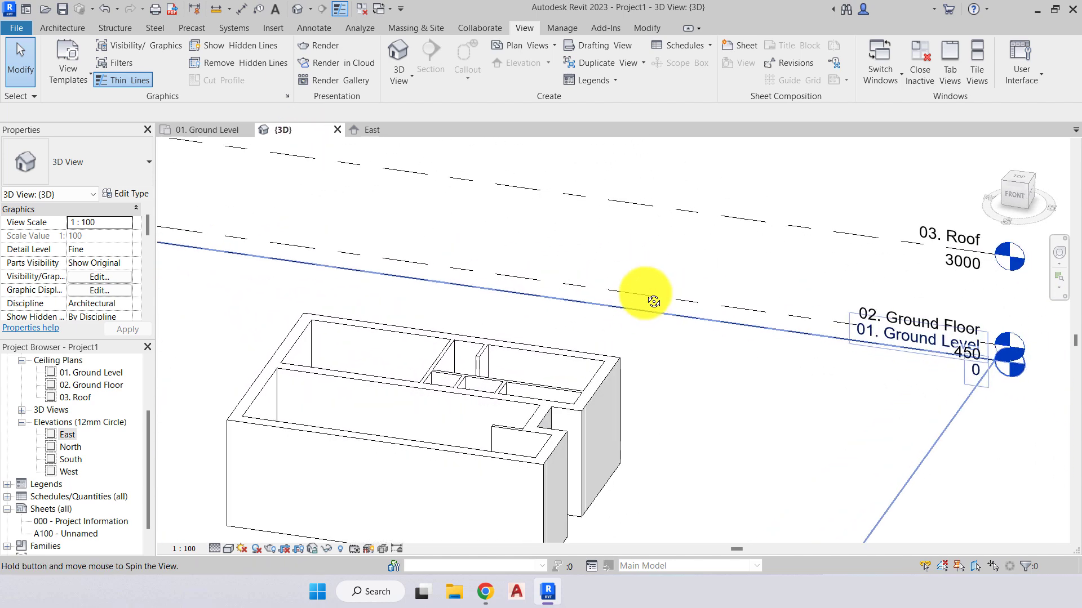
pyautogui.click(727, 167)
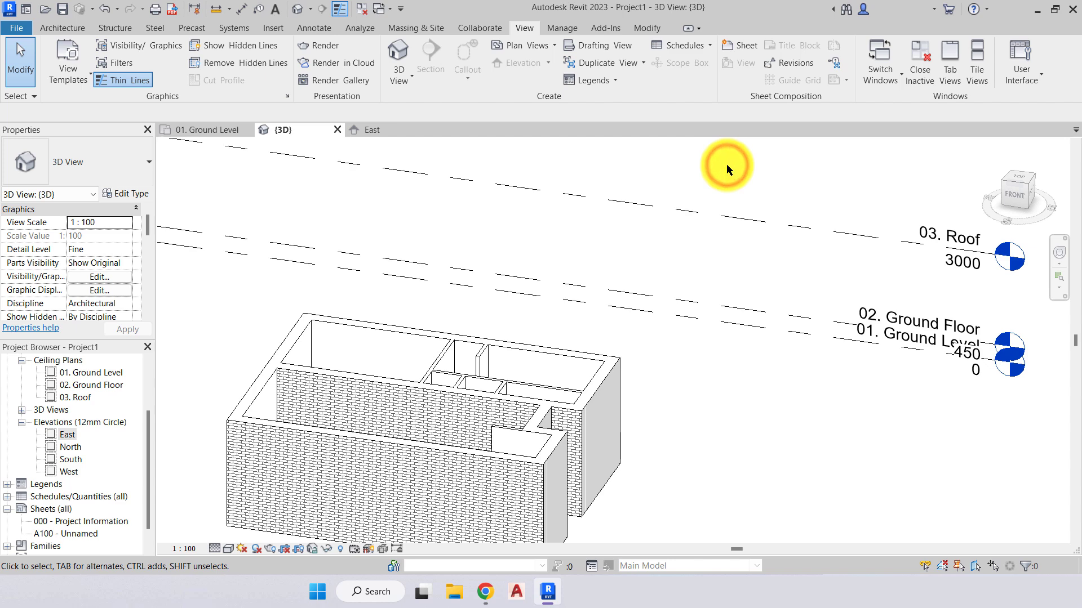
# Set the 03. Roof level's elevation to 4000 in the 3D view and check the walls against it
pyautogui.click(956, 236)
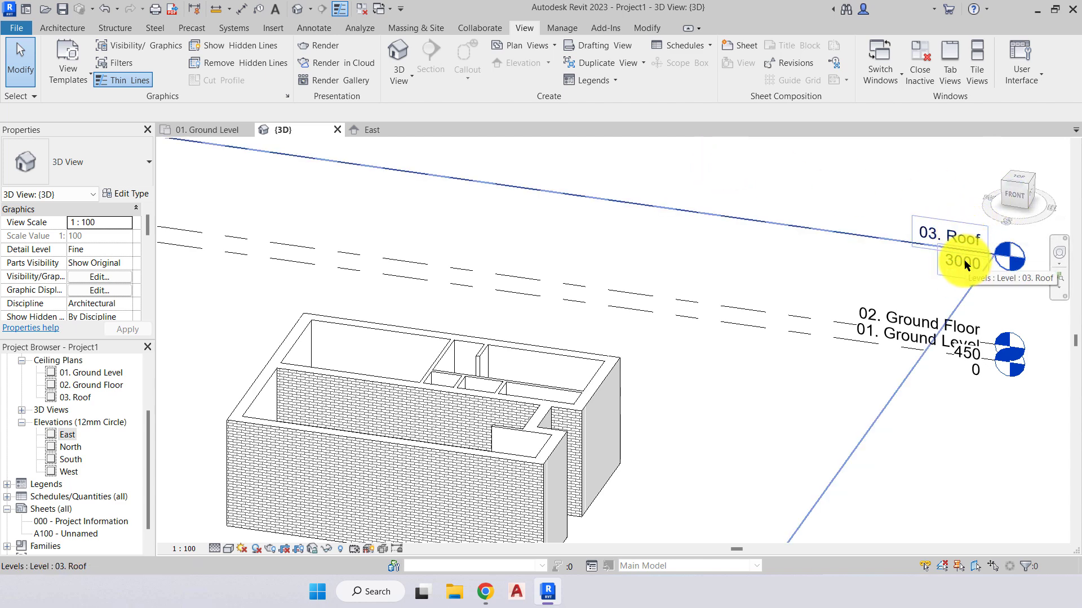
pyautogui.doubleClick(964, 260)
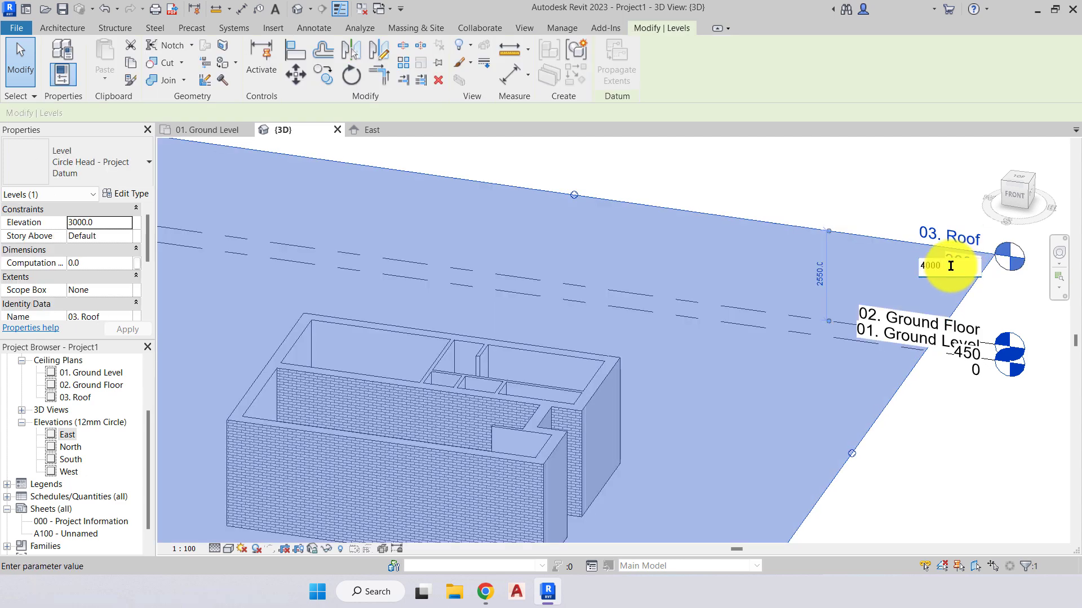
pyautogui.press('Return')
pyautogui.press('Escape')
pyautogui.scroll(2, 444, 395)
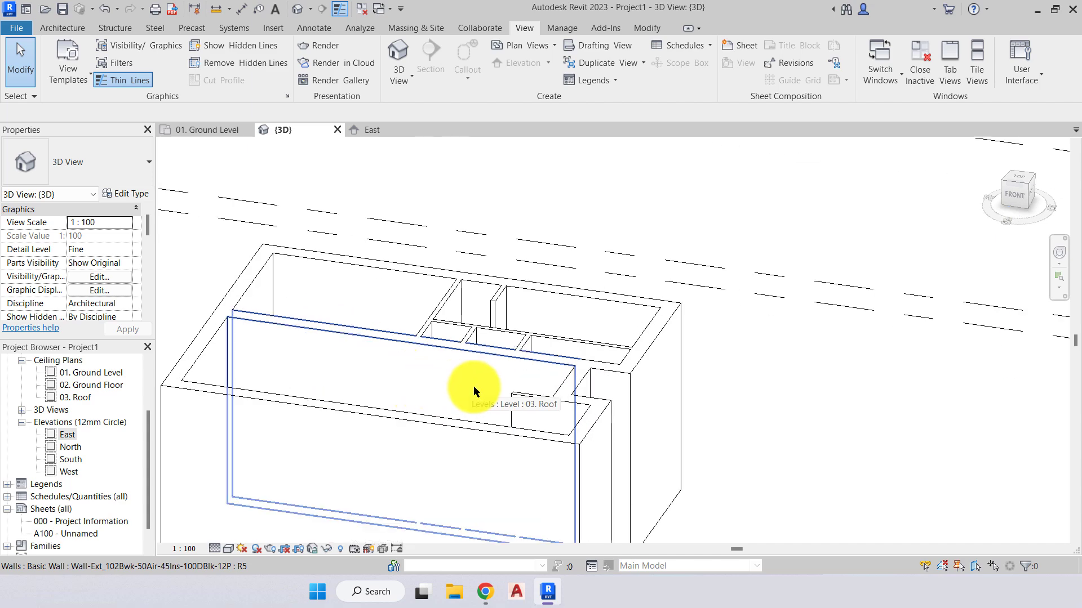
pyautogui.moveTo(473, 386)
pyautogui.keyDown('shift'); pyautogui.mouseDown(button='middle')
pyautogui.moveTo(362, 381)
pyautogui.moveTo(423, 429)
pyautogui.mouseUp(button='middle'); pyautogui.keyUp('shift')
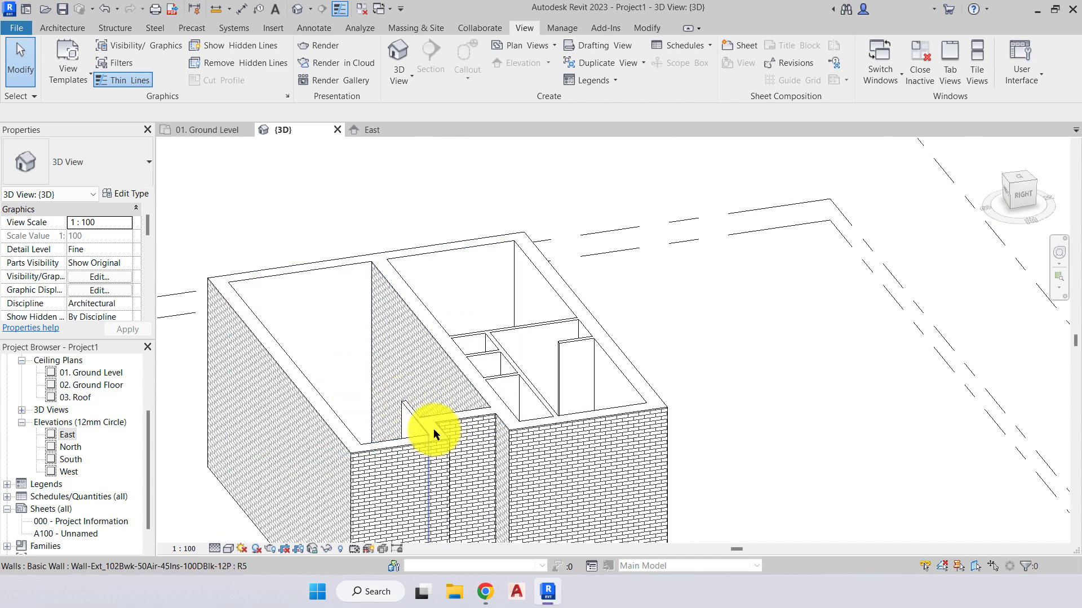
pyautogui.keyDown('shift'); pyautogui.moveTo(386, 331); pyautogui.dragTo(447, 406, button='middle'); pyautogui.keyUp('shift')
pyautogui.scroll(3, 445, 374)
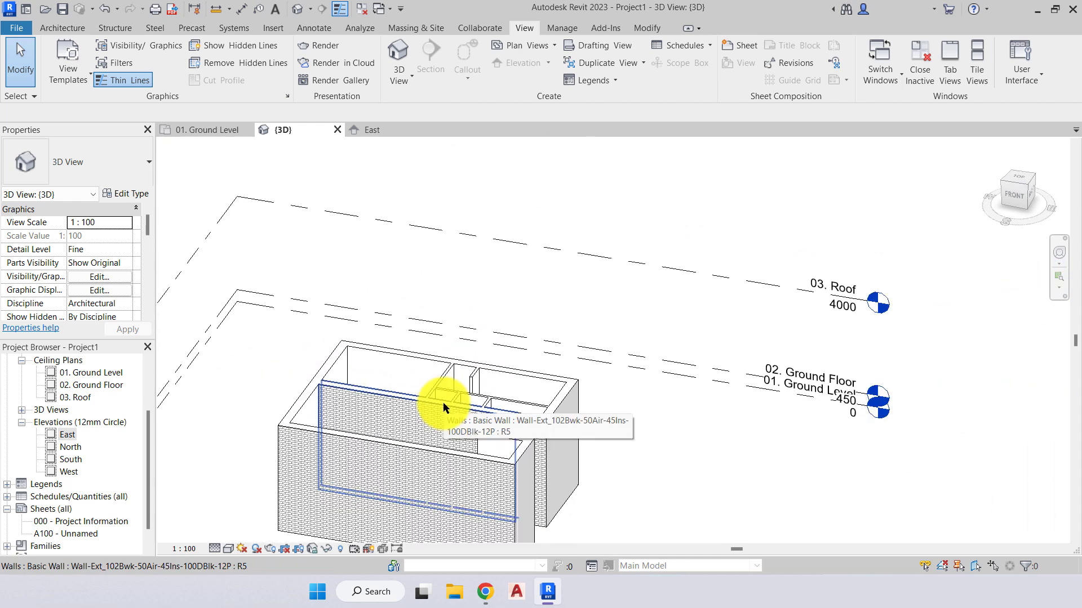
# Return the 03. Roof level's elevation to 3000 in the 3D view and deselect the level
pyautogui.click(841, 309)
pyautogui.click(841, 309)
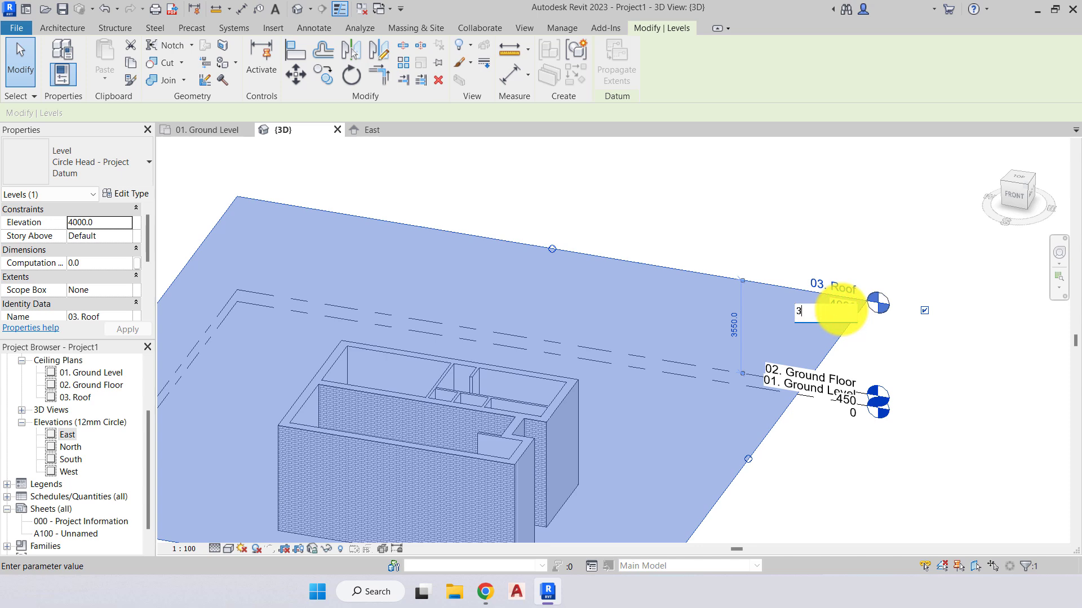
pyautogui.write('3000')
pyautogui.press('Return')
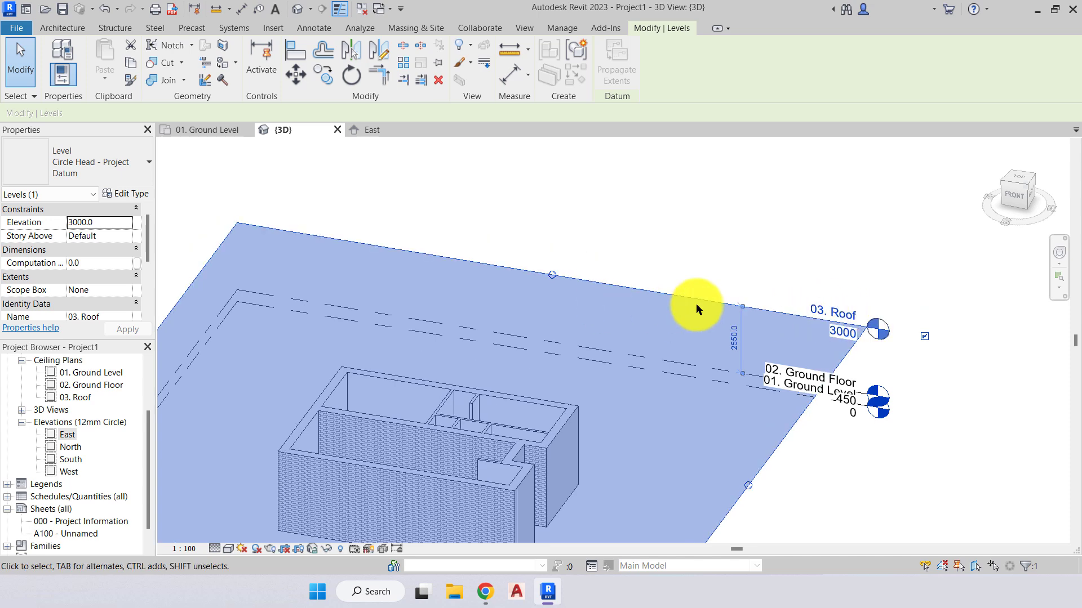
pyautogui.click(710, 305)
# Place a horizontal Cornice wall sweep along the upper part of the long front exterior wall, then leave the command
pyautogui.keyDown('shift'); pyautogui.moveTo(696, 456); pyautogui.dragTo(650, 456, button='middle'); pyautogui.keyUp('shift')
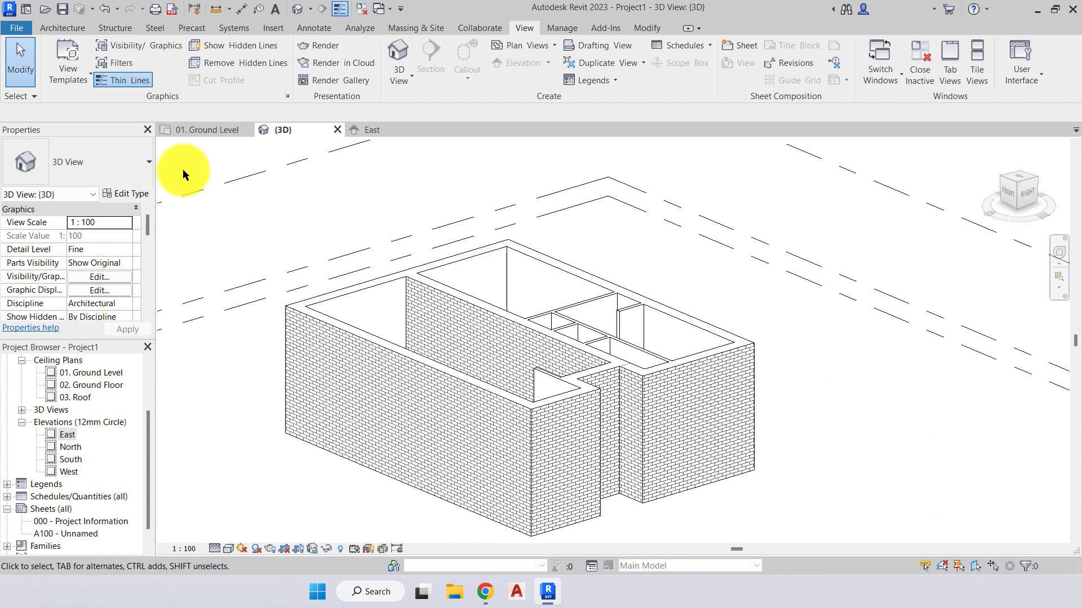
pyautogui.click(63, 27)
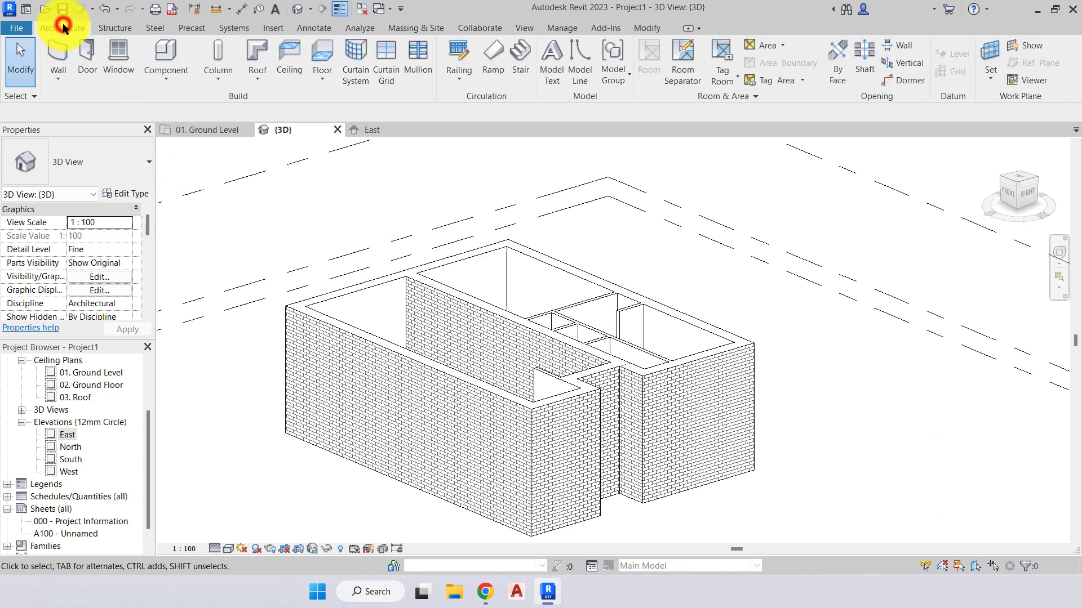
pyautogui.click(59, 72)
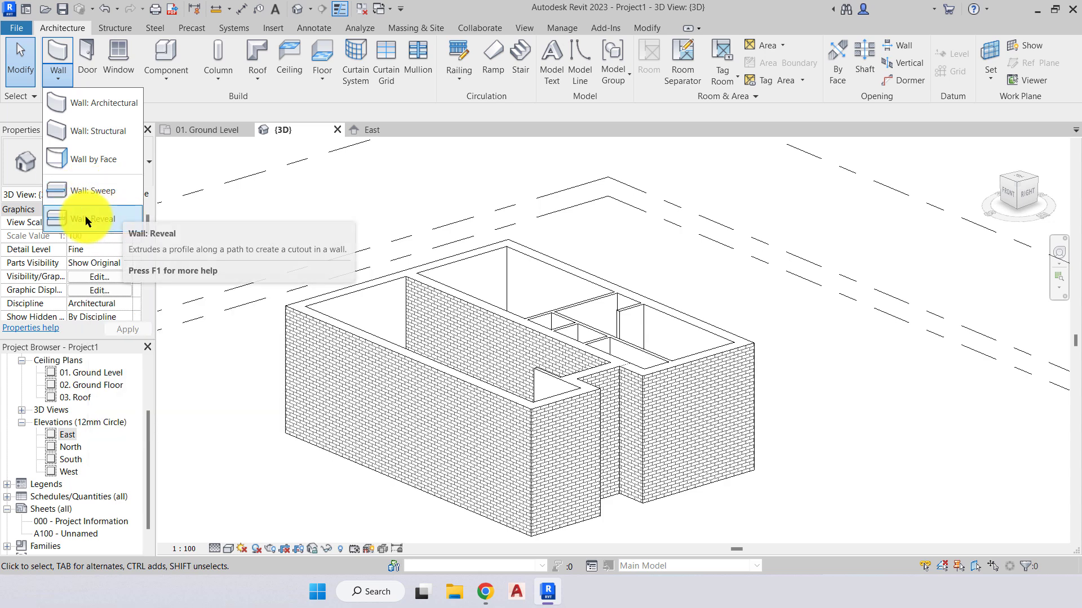
pyautogui.click(96, 199)
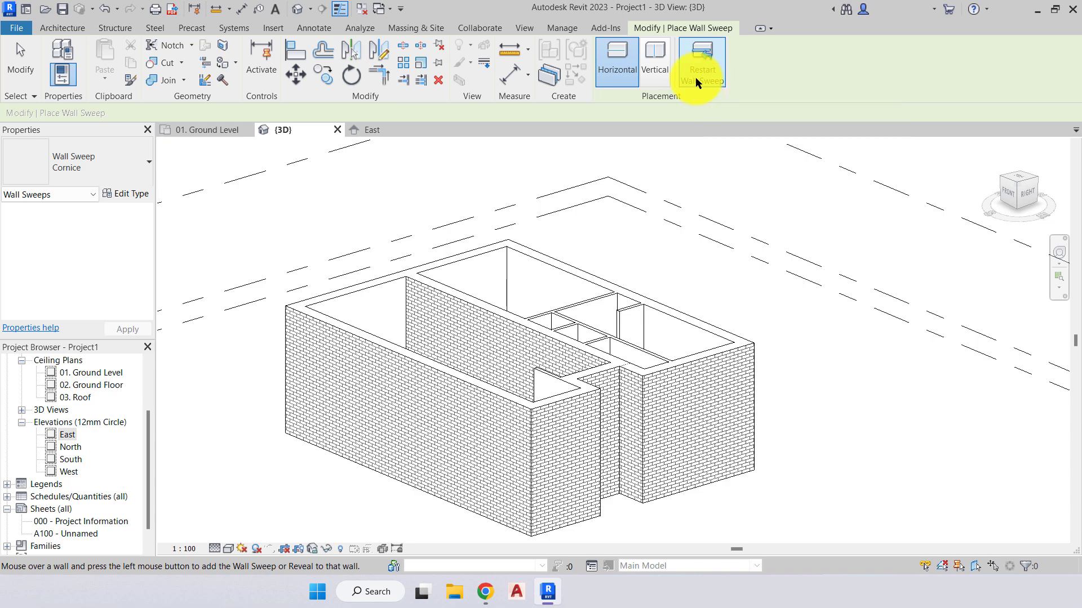
pyautogui.click(136, 160)
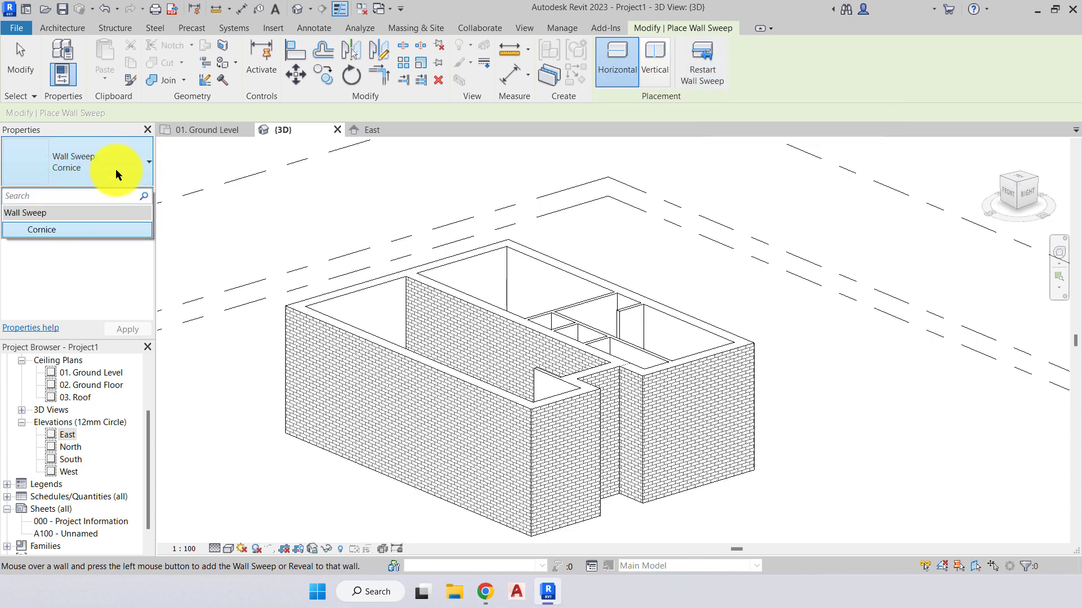
pyautogui.click(117, 170)
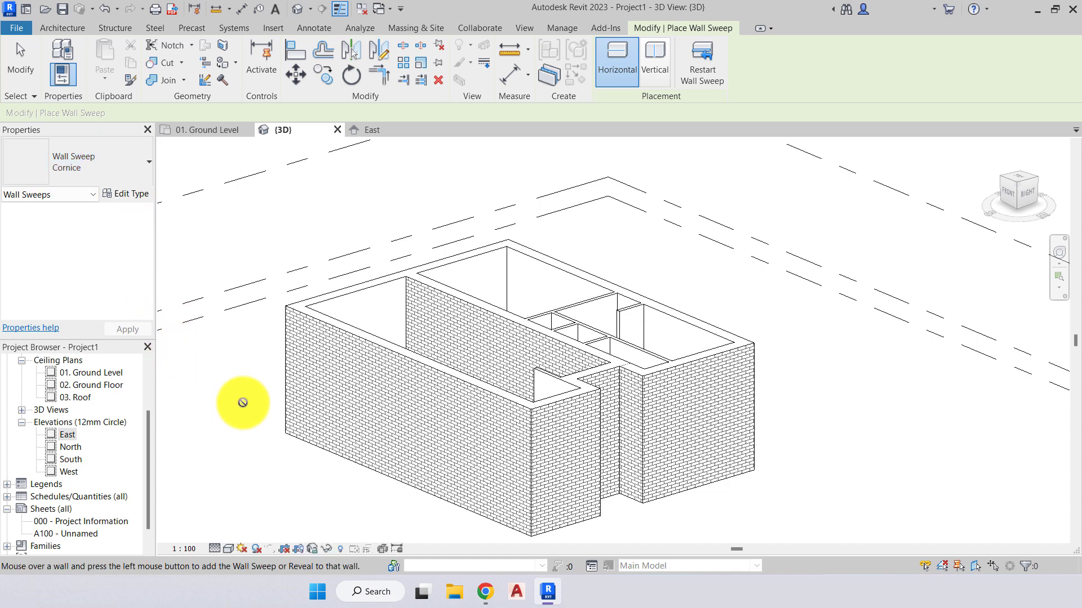
pyautogui.keyDown('shift'); pyautogui.moveTo(257, 398); pyautogui.dragTo(239, 377, button='middle'); pyautogui.keyUp('shift')
pyautogui.scroll(1, 256, 374)
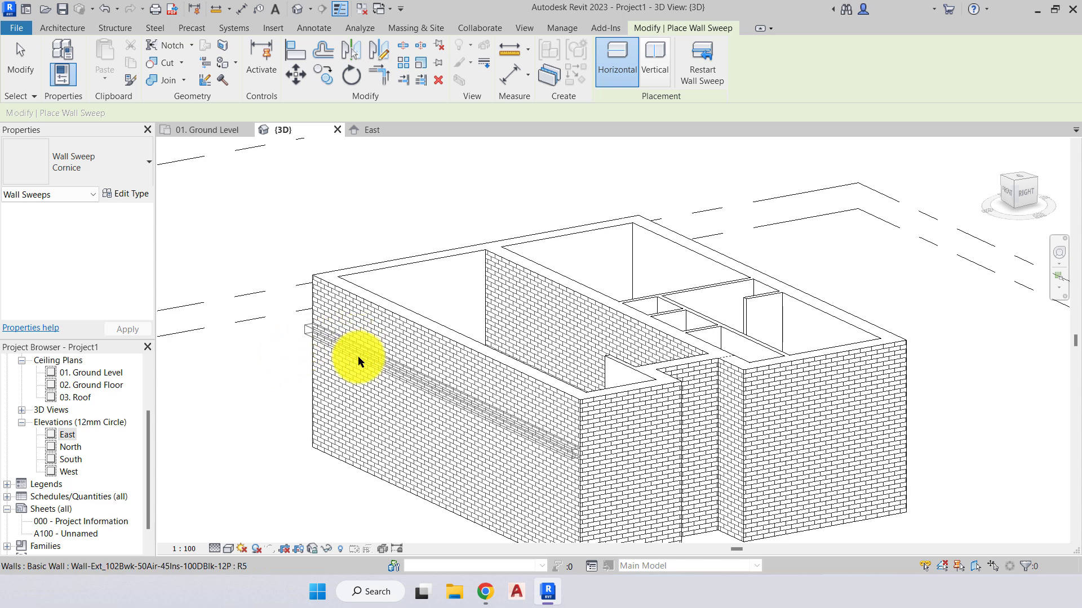
pyautogui.keyDown('shift'); pyautogui.moveTo(369, 360); pyautogui.dragTo(354, 324, button='middle'); pyautogui.keyUp('shift')
pyautogui.scroll(2, 374, 339)
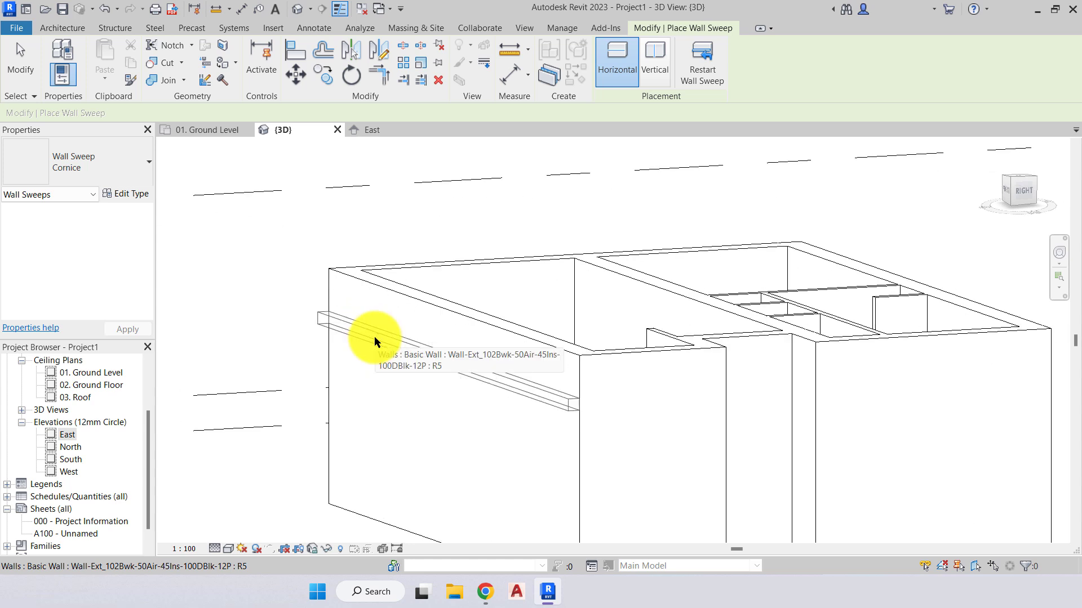
pyautogui.click(388, 338)
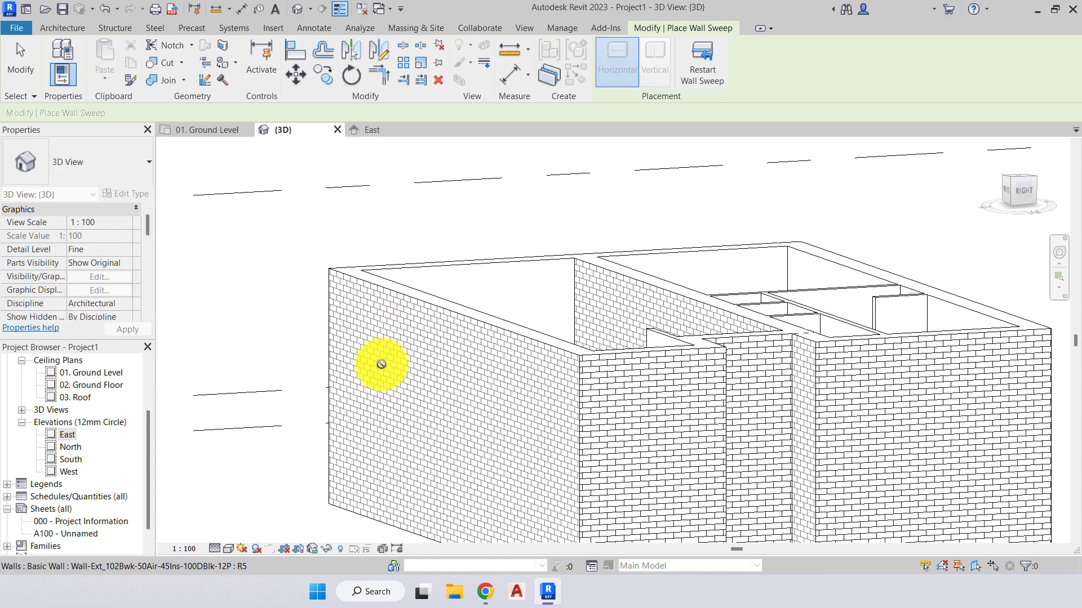
pyautogui.moveTo(366, 342)
pyautogui.keyDown('shift'); pyautogui.mouseDown(button='middle')
pyautogui.moveTo(386, 362)
pyautogui.moveTo(448, 353)
pyautogui.moveTo(485, 401)
pyautogui.moveTo(466, 401)
pyautogui.moveTo(497, 413)
pyautogui.moveTo(441, 394)
pyautogui.moveTo(593, 401)
pyautogui.mouseUp(button='middle'); pyautogui.keyUp('shift')
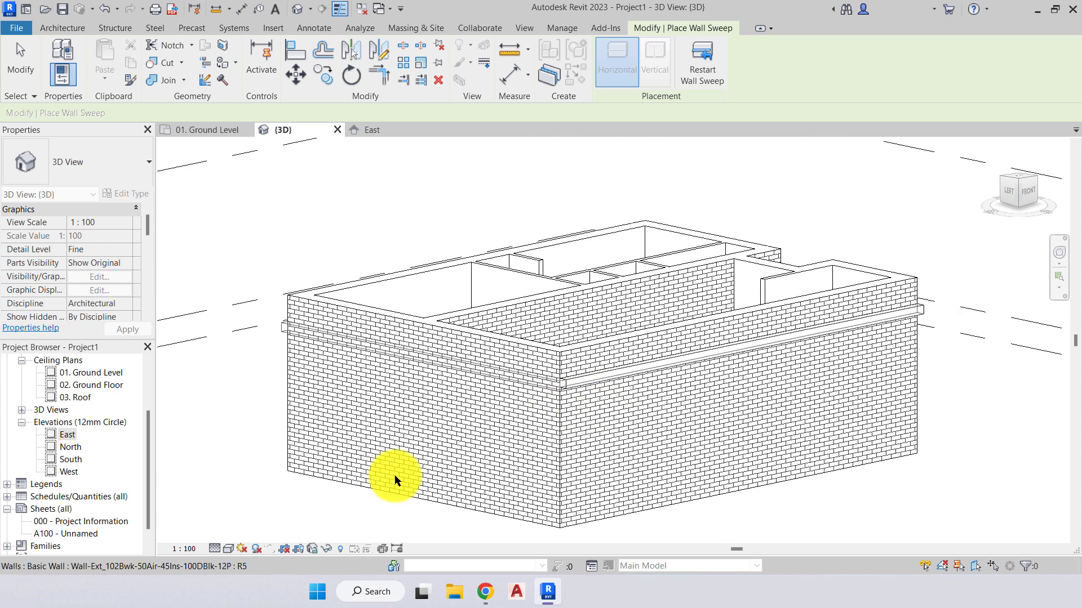
pyautogui.press('Escape')
pyautogui.press('Escape')
# Try the Realistic visual style in the 3D view, then change it to Consistent Colors
pyautogui.click(225, 549)
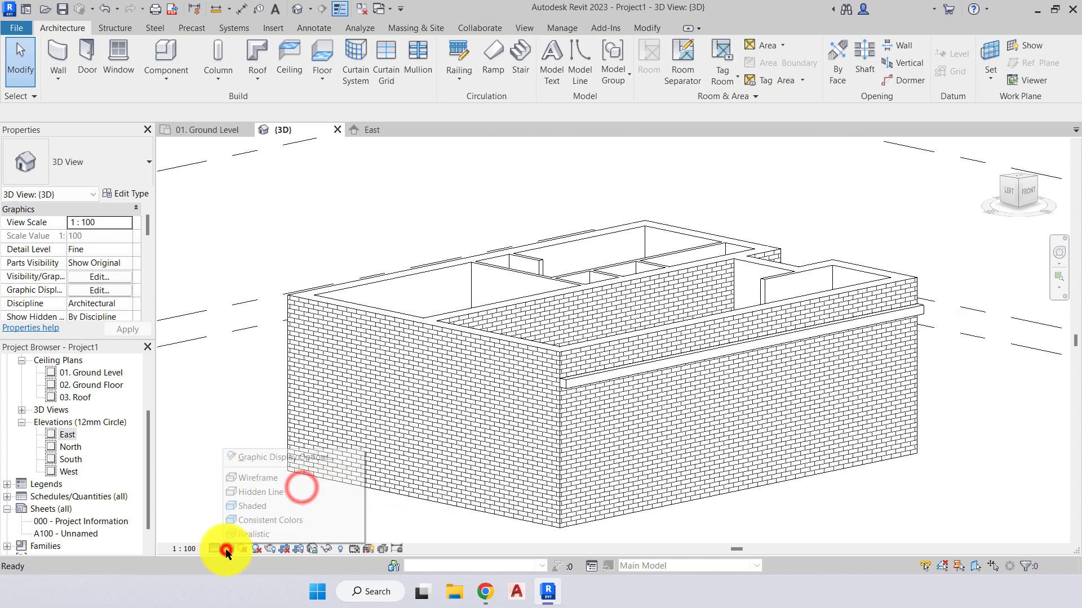
pyautogui.click(233, 529)
pyautogui.click(223, 550)
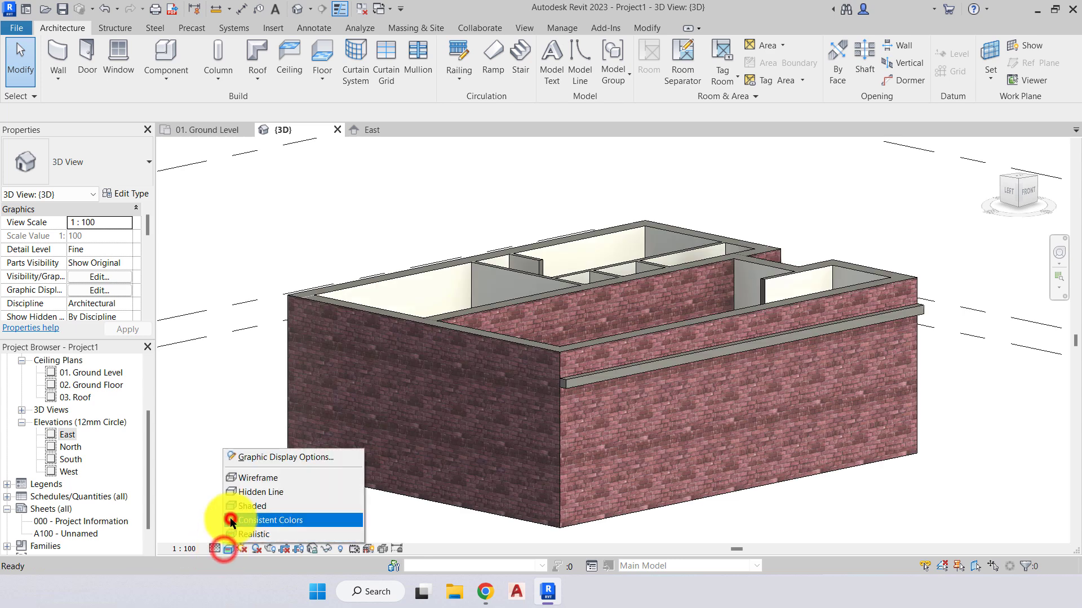
pyautogui.click(231, 516)
# Examine the Cornice sweep on the front wall and where it ends at the building's left corner
pyautogui.moveTo(359, 500)
pyautogui.keyDown('shift'); pyautogui.mouseDown(button='middle')
pyautogui.moveTo(213, 490)
pyautogui.moveTo(386, 506)
pyautogui.moveTo(636, 414)
pyautogui.moveTo(560, 411)
pyautogui.moveTo(551, 392)
pyautogui.moveTo(659, 449)
pyautogui.moveTo(505, 427)
pyautogui.moveTo(639, 480)
pyautogui.moveTo(644, 427)
pyautogui.moveTo(574, 375)
pyautogui.mouseUp(button='middle'); pyautogui.keyUp('shift')
pyautogui.scroll(5, 637, 414)
pyautogui.scroll(-5, 550, 392)
pyautogui.scroll(1, 567, 371)
pyautogui.moveTo(553, 314); pyautogui.dragTo(882, 503, button='middle')
pyautogui.scroll(1, 542, 343)
pyautogui.click(542, 335)
pyautogui.press('Escape')
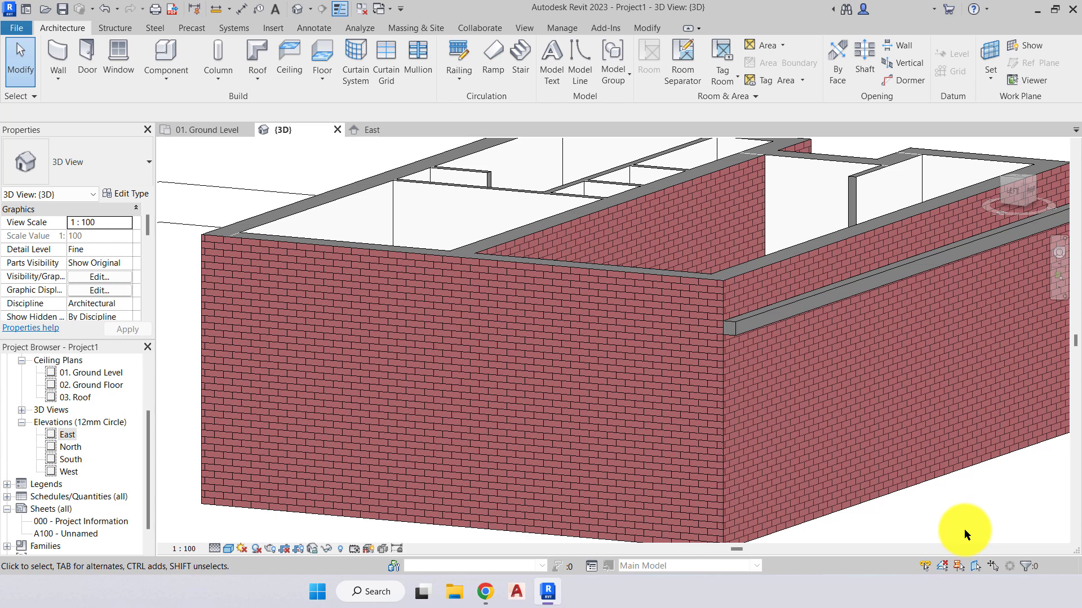
# Place another horizontal Cornice wall sweep on the left end wall, aligned with the front wall's cornice
pyautogui.press('Return')
pyautogui.scroll(5, 654, 361)
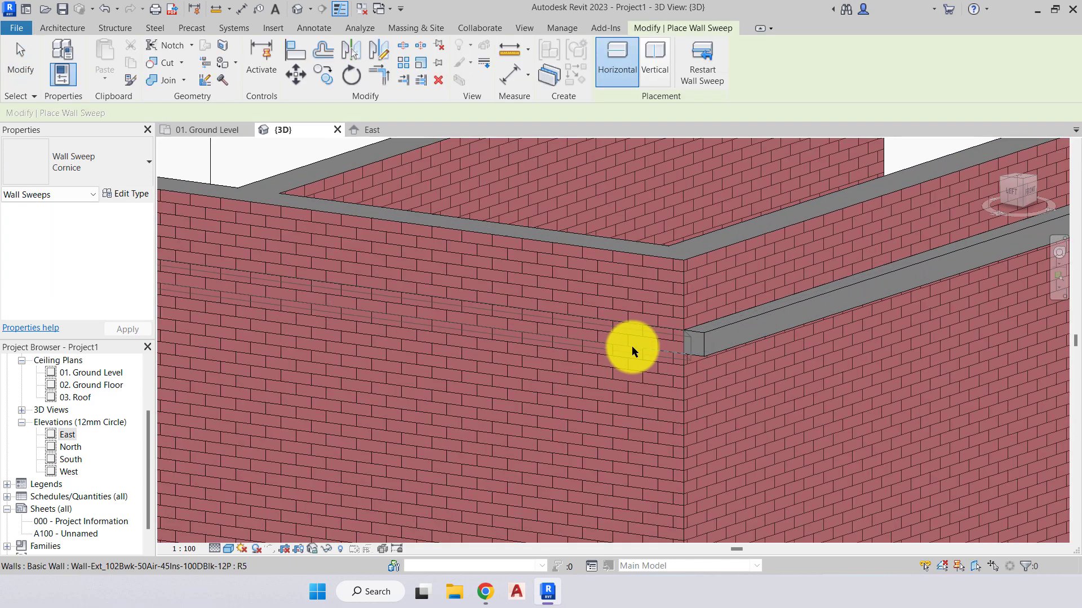
pyautogui.scroll(3, 631, 346)
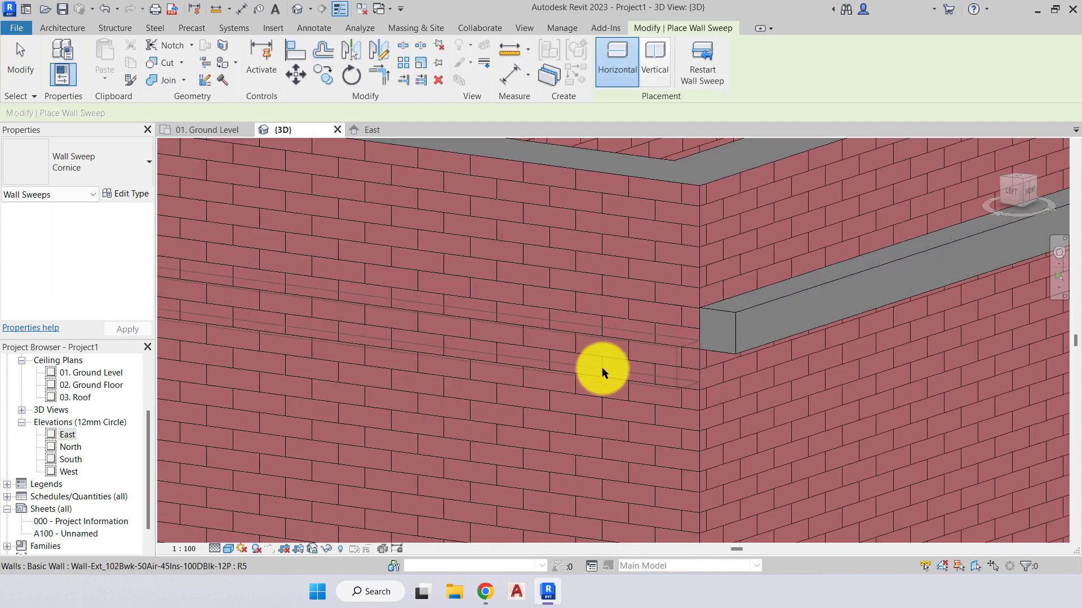
pyautogui.click(603, 334)
pyautogui.scroll(-4, 782, 357)
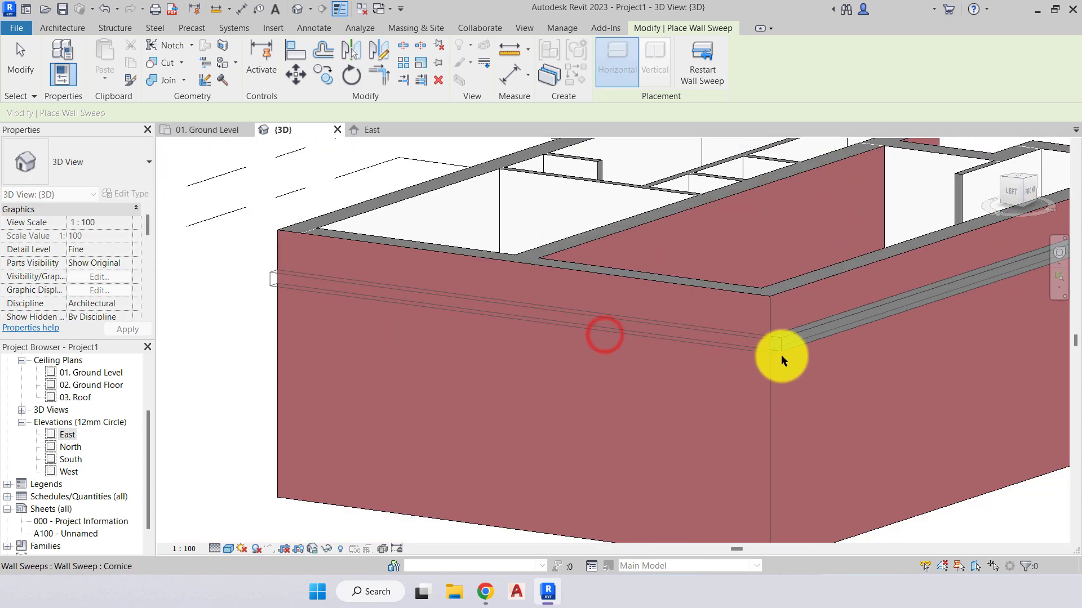
# Continue the Cornice sweep along the back wall and both projecting walls of the right side, then end the command
pyautogui.keyDown('shift'); pyautogui.moveTo(782, 357); pyautogui.dragTo(857, 391, button='middle'); pyautogui.keyUp('shift')
pyautogui.scroll(4, 862, 398)
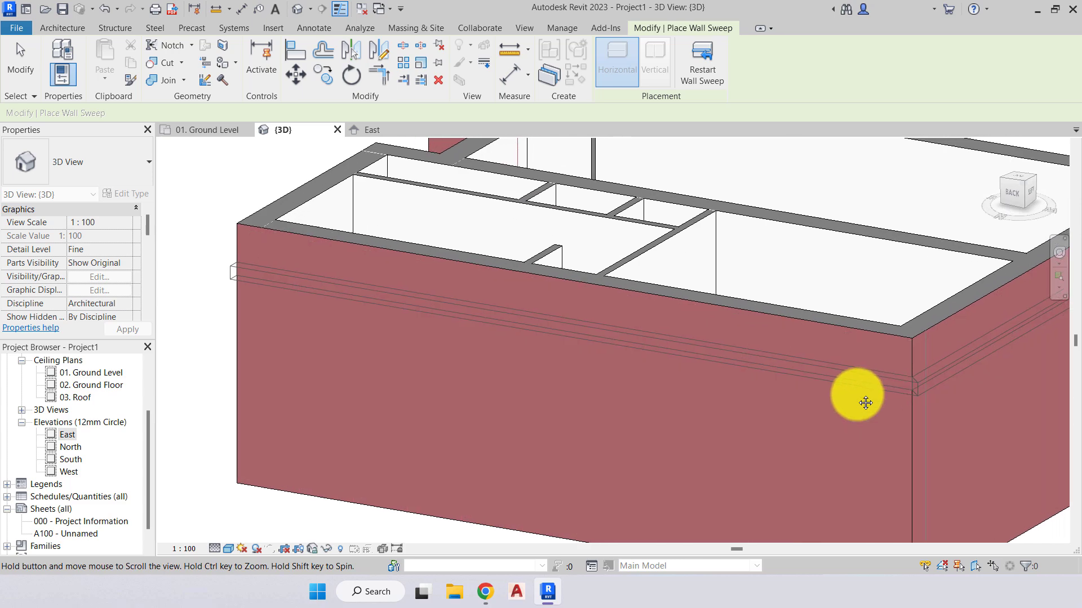
pyautogui.scroll(-4, 755, 391)
pyautogui.keyDown('shift'); pyautogui.moveTo(586, 400); pyautogui.dragTo(715, 411, button='middle'); pyautogui.keyUp('shift')
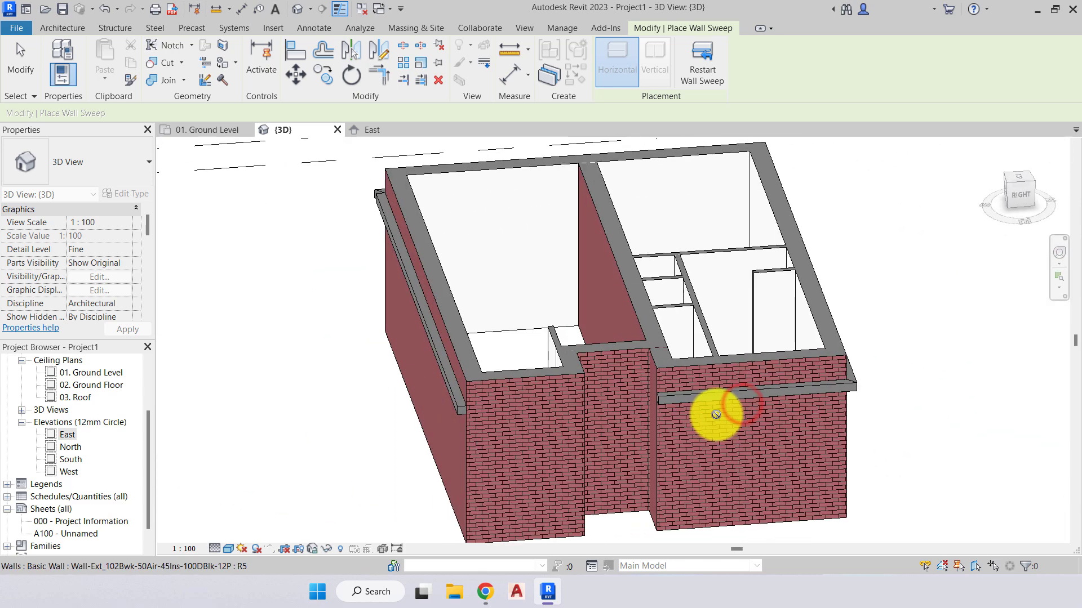
pyautogui.click(505, 413)
pyautogui.keyDown('shift'); pyautogui.moveTo(534, 411); pyautogui.dragTo(560, 400, button='middle'); pyautogui.keyUp('shift')
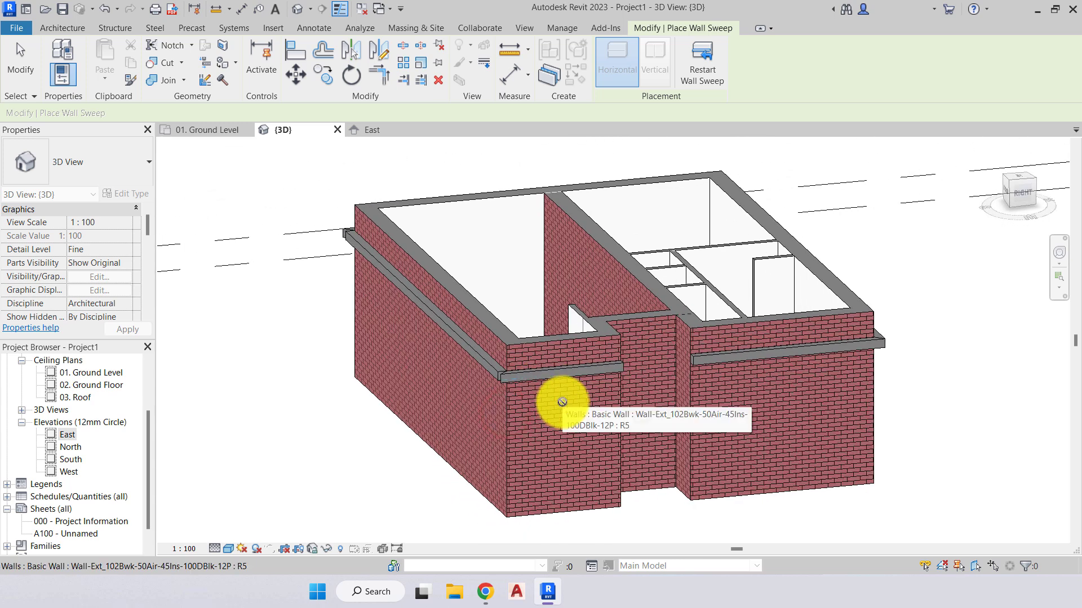
pyautogui.press('Escape')
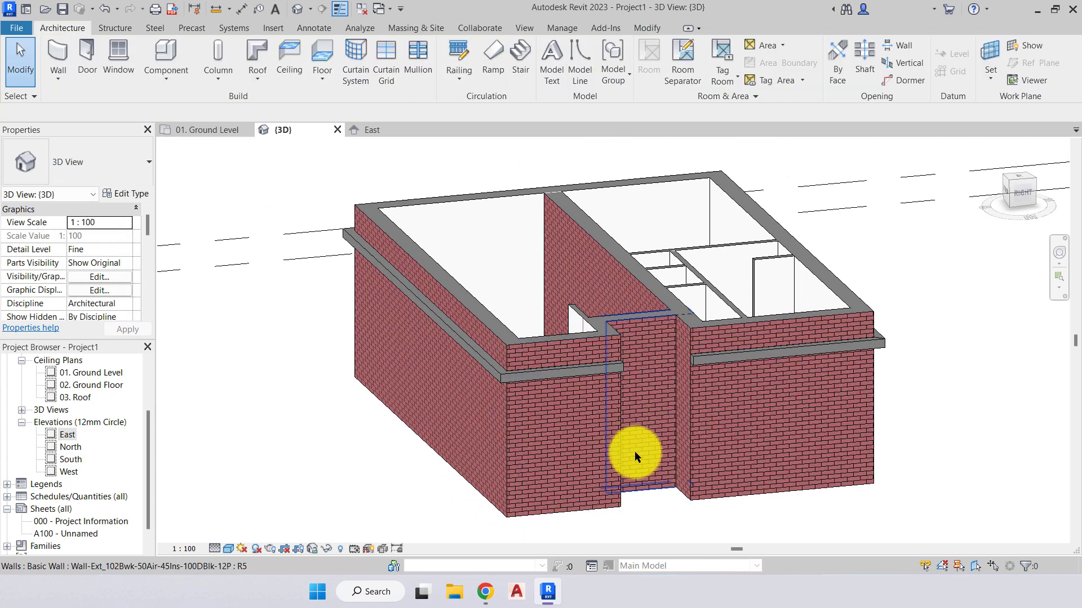
# Examine how the Cornice sweeps end at the corners and at the recess on the building's right side
pyautogui.keyDown('shift'); pyautogui.moveTo(632, 451); pyautogui.dragTo(667, 436, button='middle'); pyautogui.keyUp('shift')
pyautogui.scroll(5, 601, 387)
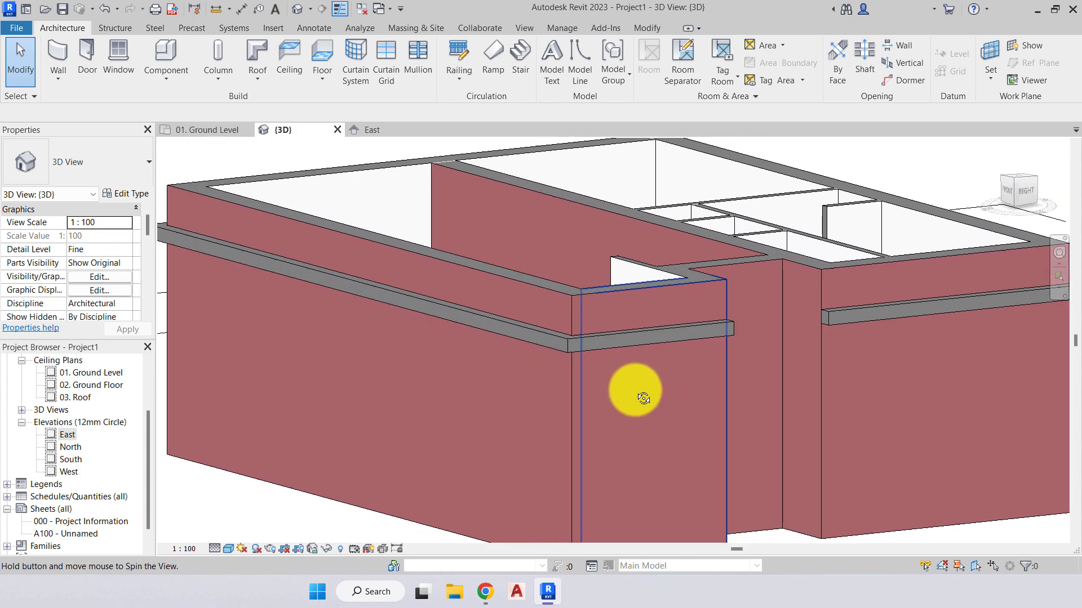
pyautogui.moveTo(687, 401); pyautogui.dragTo(531, 401, button='middle')
pyautogui.keyDown('shift'); pyautogui.moveTo(531, 401); pyautogui.dragTo(582, 441, button='middle'); pyautogui.keyUp('shift')
pyautogui.scroll(2, 705, 361)
pyautogui.keyDown('shift'); pyautogui.moveTo(582, 441); pyautogui.dragTo(586, 373, button='middle'); pyautogui.keyUp('shift')
pyautogui.scroll(4, 651, 360)
pyautogui.scroll(-5, 620, 393)
# Try an Offset From Wall of 500 on the Cornice wall sweep, then return it to 0
pyautogui.click(587, 373)
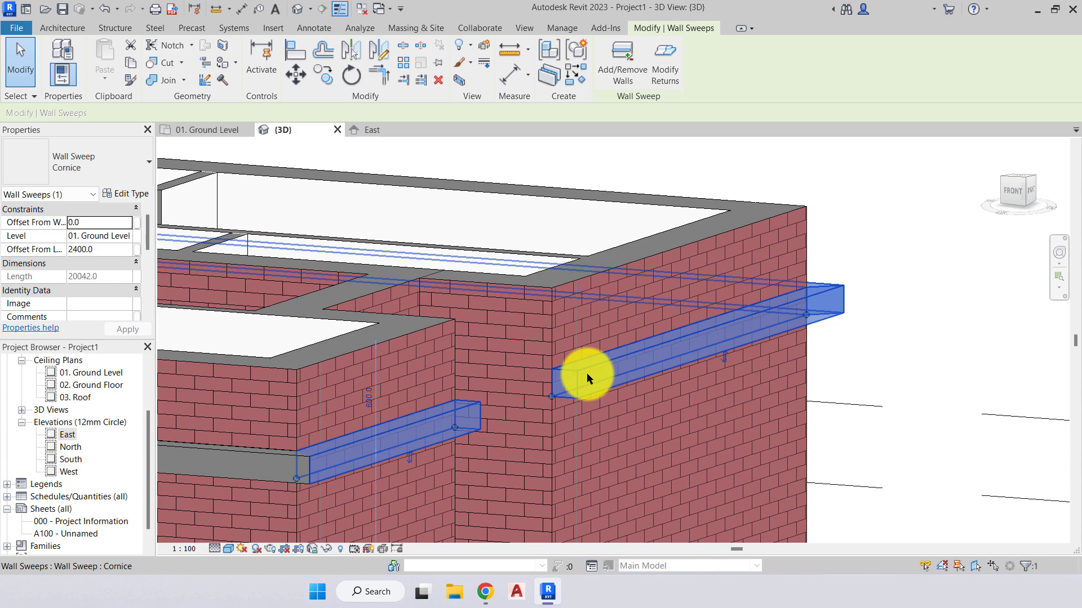
pyautogui.scroll(-2, 589, 373)
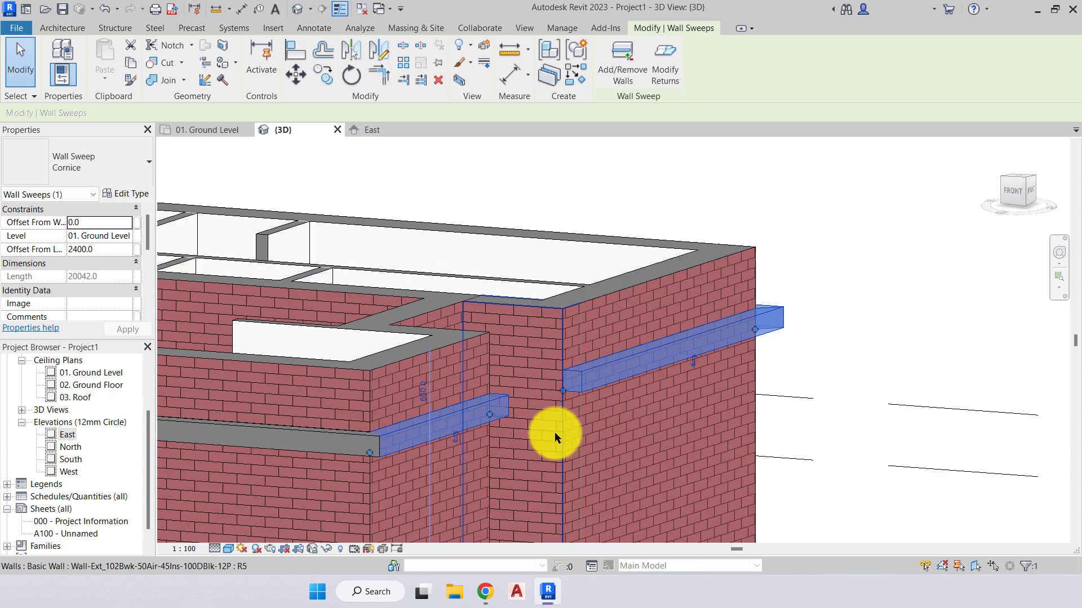
pyautogui.keyDown('shift'); pyautogui.moveTo(676, 427); pyautogui.dragTo(617, 364, button='middle'); pyautogui.keyUp('shift')
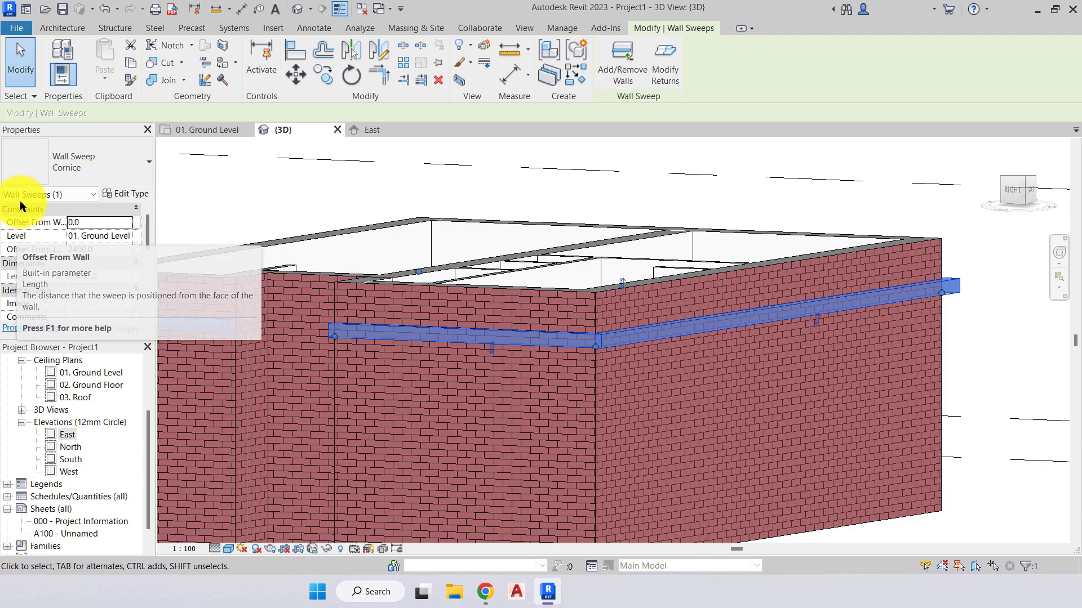
pyautogui.click(86, 221)
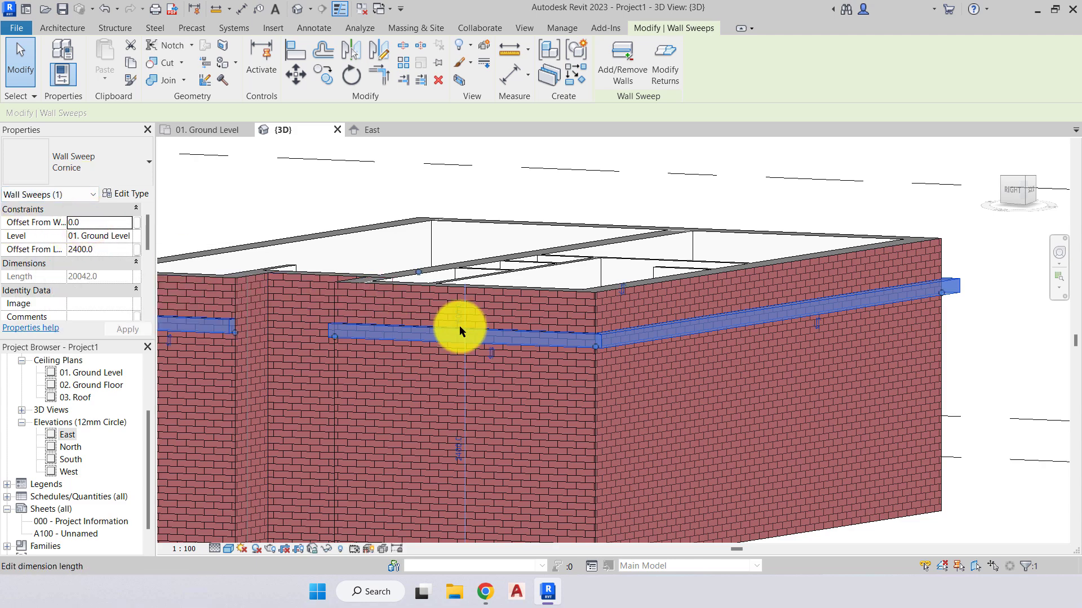
pyautogui.keyDown('shift'); pyautogui.moveTo(459, 327); pyautogui.dragTo(508, 365, button='middle'); pyautogui.keyUp('shift')
pyautogui.scroll(4, 721, 400)
pyautogui.keyDown('shift'); pyautogui.moveTo(692, 400); pyautogui.dragTo(713, 427, button='middle'); pyautogui.keyUp('shift')
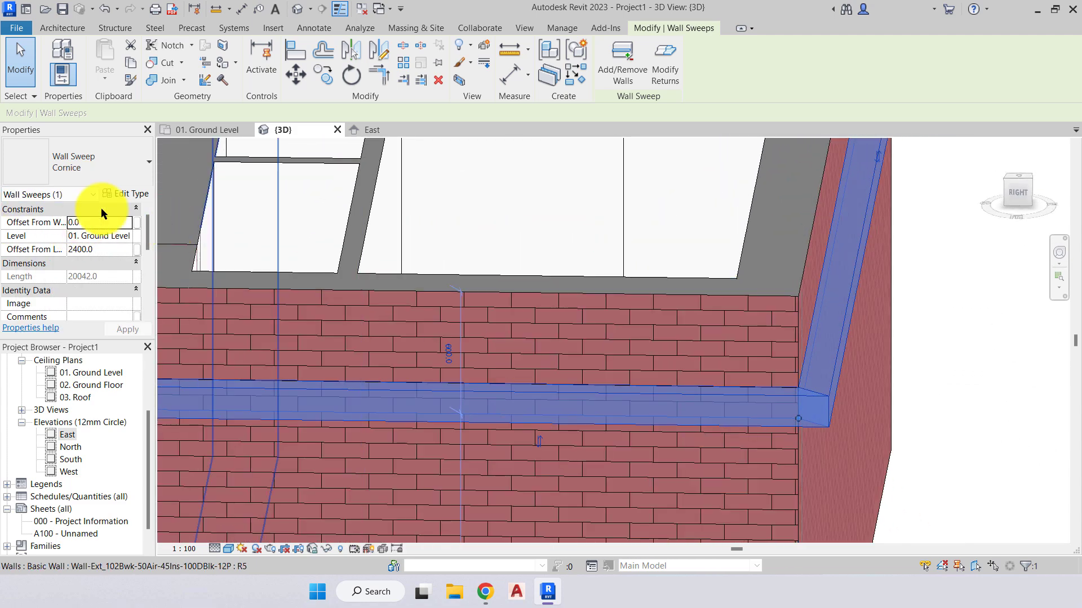
pyautogui.click(34, 221)
pyautogui.doubleClick(77, 223)
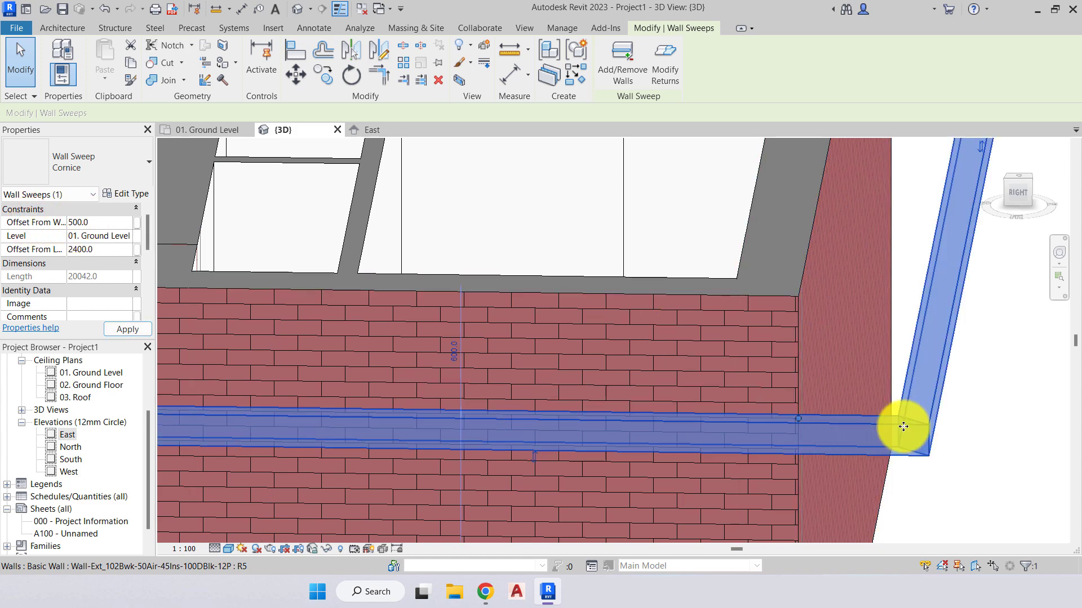
pyautogui.scroll(-1, 714, 356)
pyautogui.keyDown('shift'); pyautogui.moveTo(714, 357); pyautogui.dragTo(154, 258, button='middle'); pyautogui.keyUp('shift')
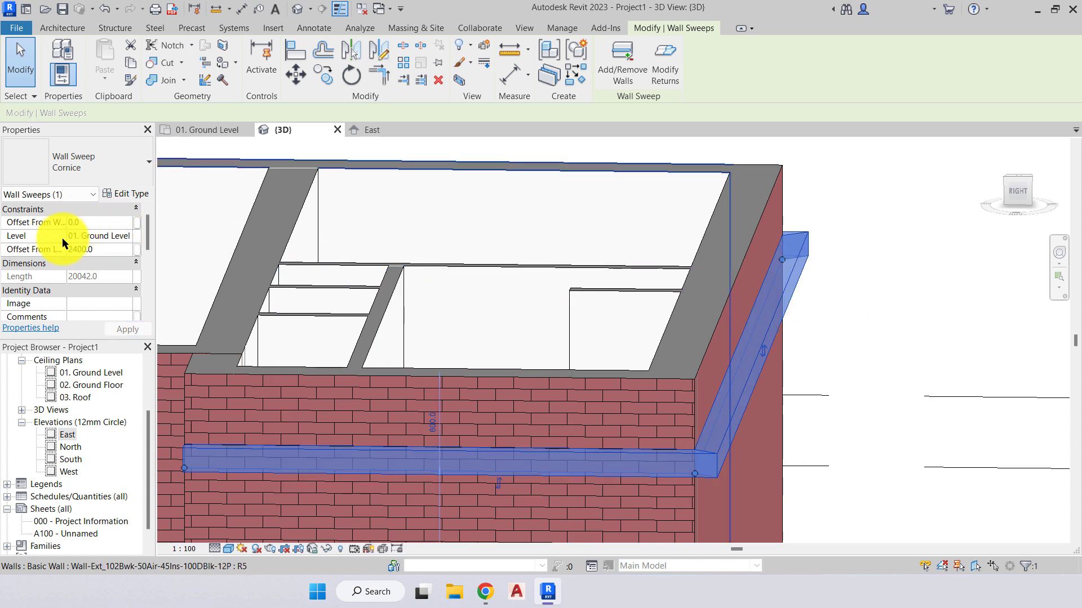
# Keep the selected Cornice sweep on level 01. Ground Level and set its Offset From Level to 2600
pyautogui.click(128, 236)
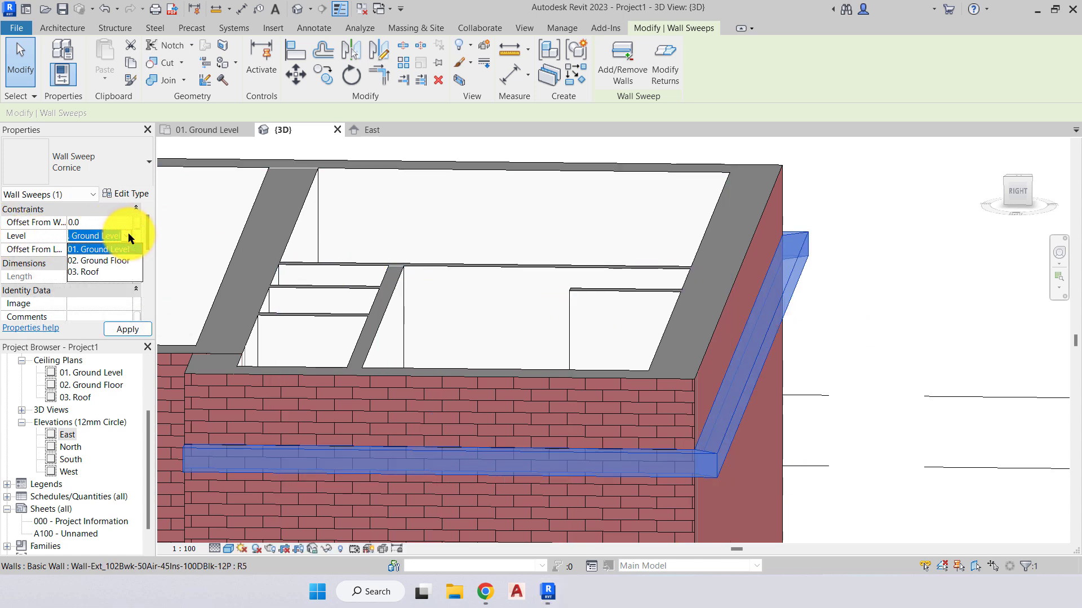
pyautogui.click(127, 232)
pyautogui.click(110, 250)
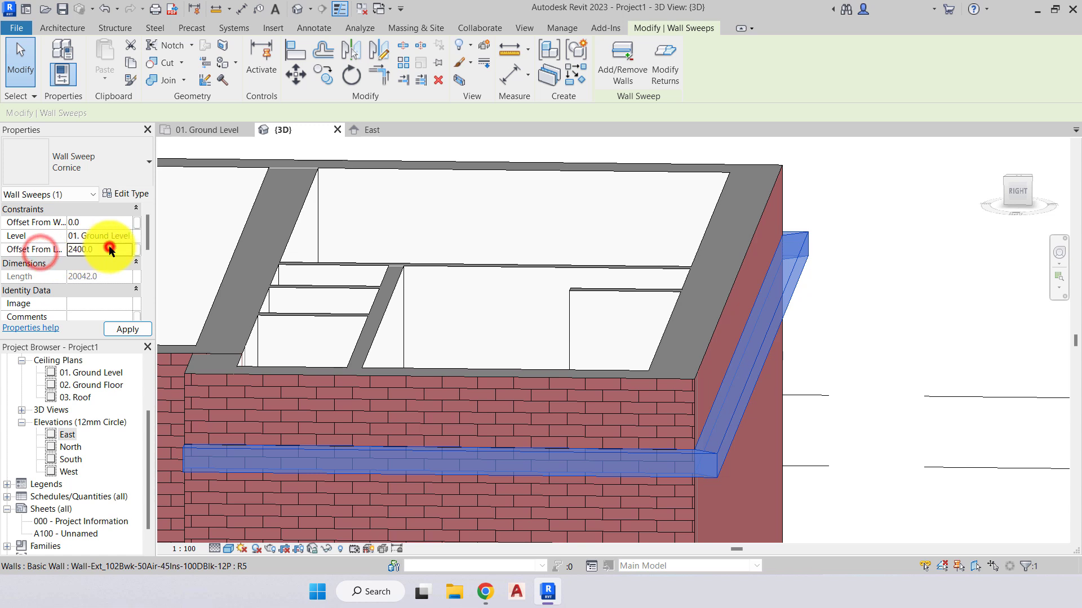
pyautogui.moveTo(109, 249); pyautogui.dragTo(70, 252)
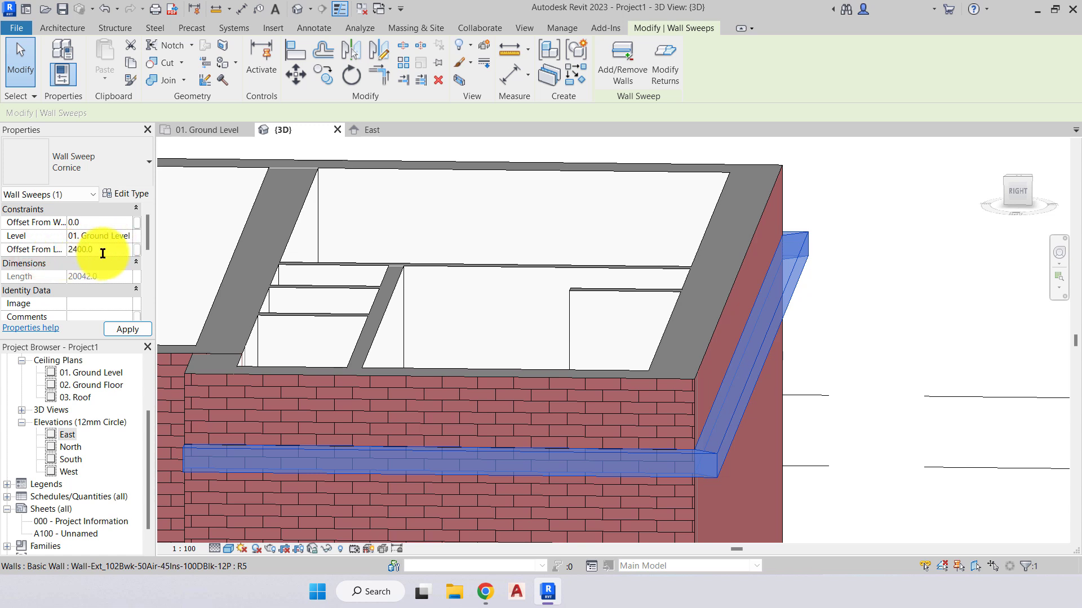
pyautogui.write('2600')
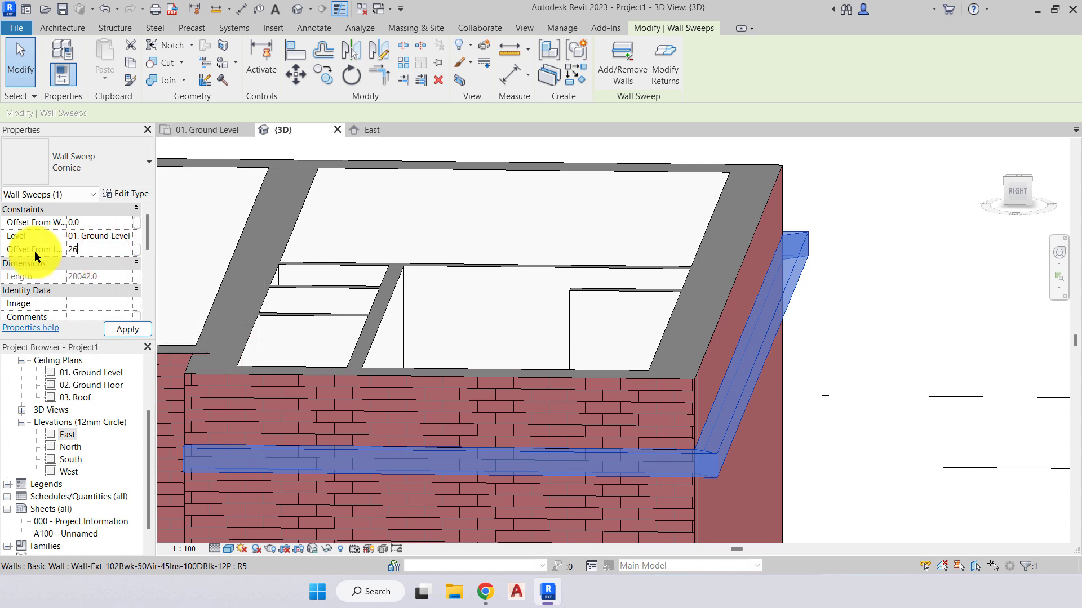
pyautogui.press('Return')
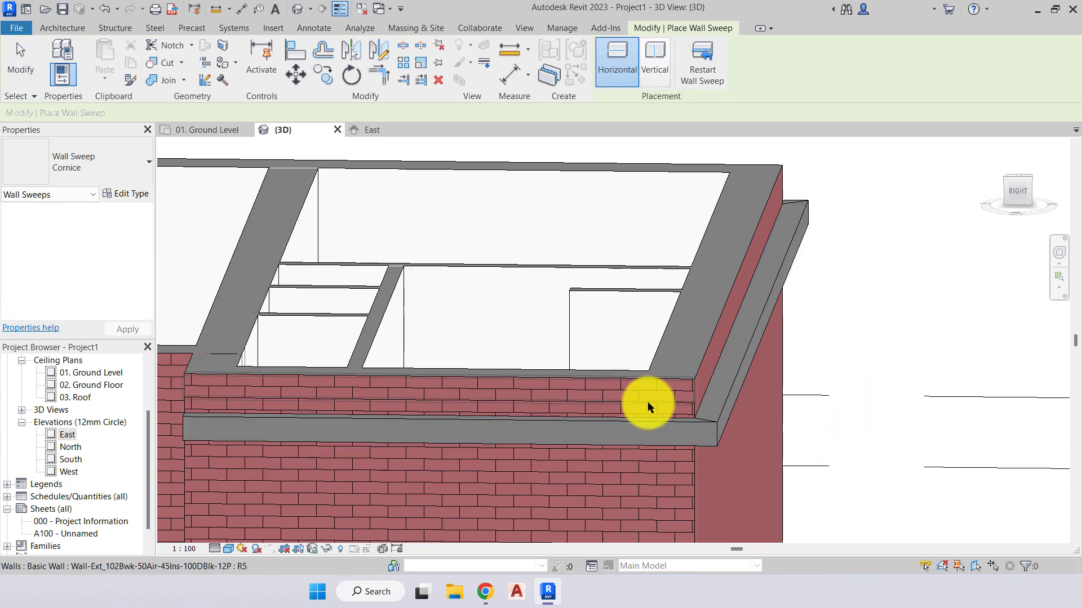
pyautogui.keyDown('shift'); pyautogui.moveTo(525, 372); pyautogui.dragTo(755, 451, button='middle'); pyautogui.keyUp('shift')
pyautogui.press('Escape')
# Select the Cornice sweep on the right side, review its instance properties and clear the selection
pyautogui.click(630, 414)
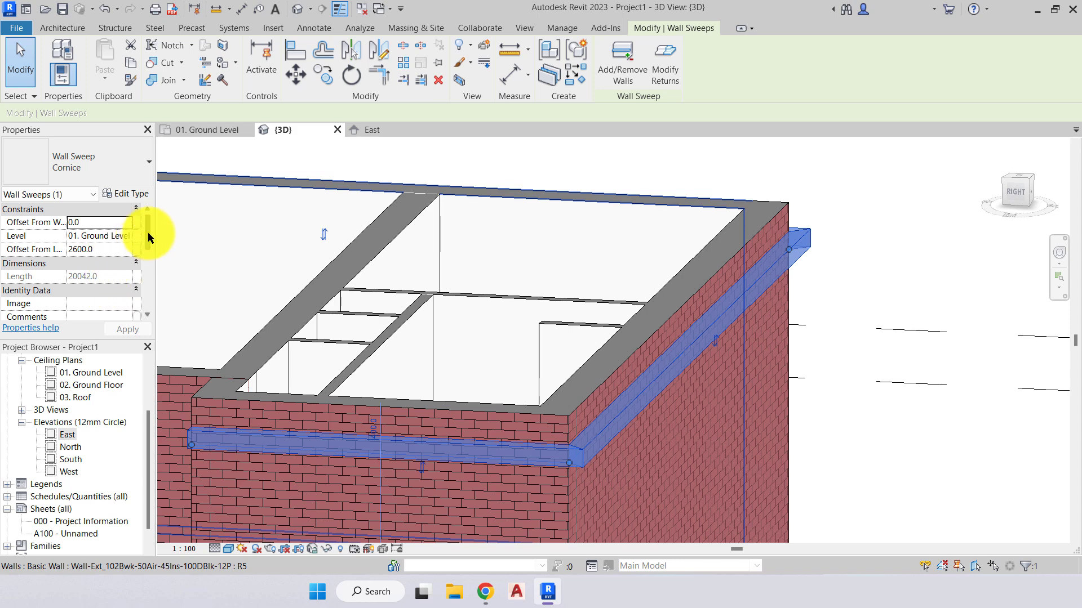
pyautogui.moveTo(149, 232)
pyautogui.mouseDown()
pyautogui.moveTo(149, 286)
pyautogui.moveTo(150, 220)
pyautogui.mouseUp()
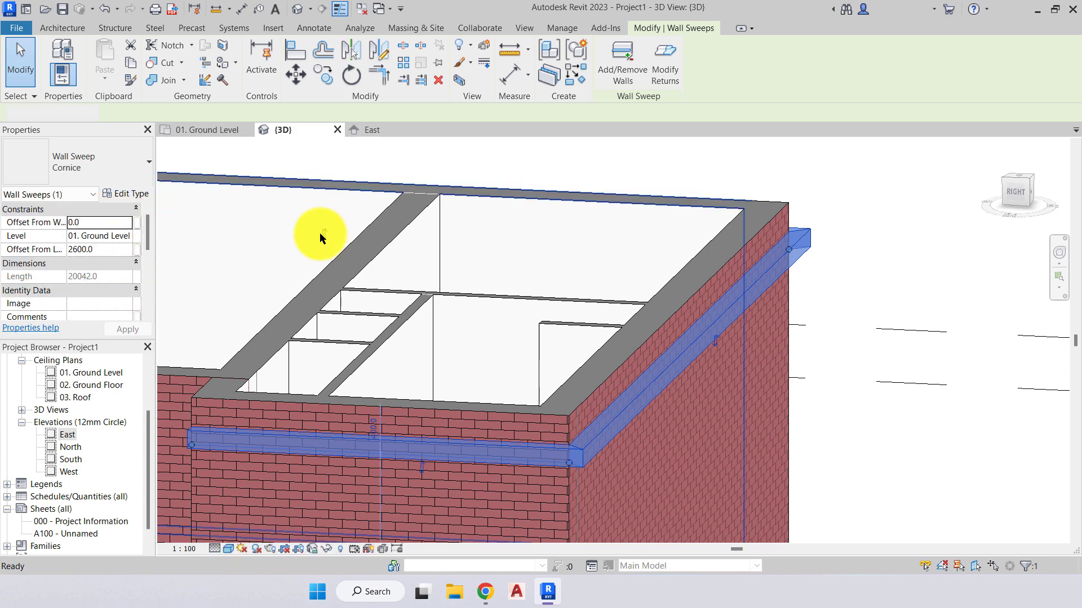
pyautogui.press('Escape')
# Select the Cornice sweep and try pulling its back wall end away from the right-back corner, to a total length of about 19222 mm
pyautogui.scroll(5, 507, 400)
pyautogui.click(526, 428)
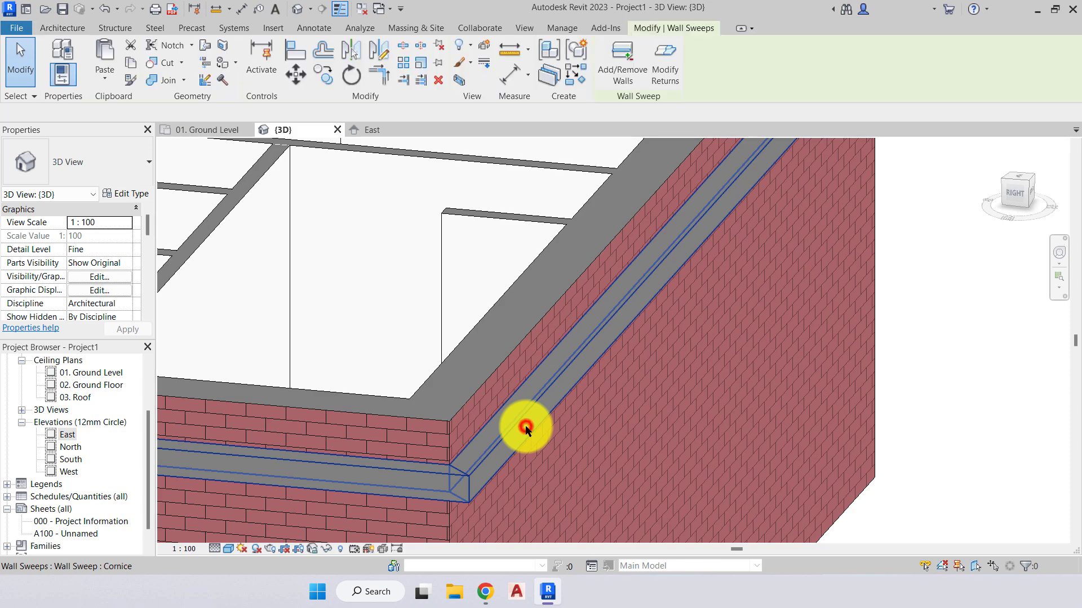
pyautogui.scroll(-4, 555, 369)
pyautogui.keyDown('shift'); pyautogui.moveTo(555, 372); pyautogui.dragTo(741, 393, button='middle'); pyautogui.keyUp('shift')
pyautogui.scroll(5, 476, 440)
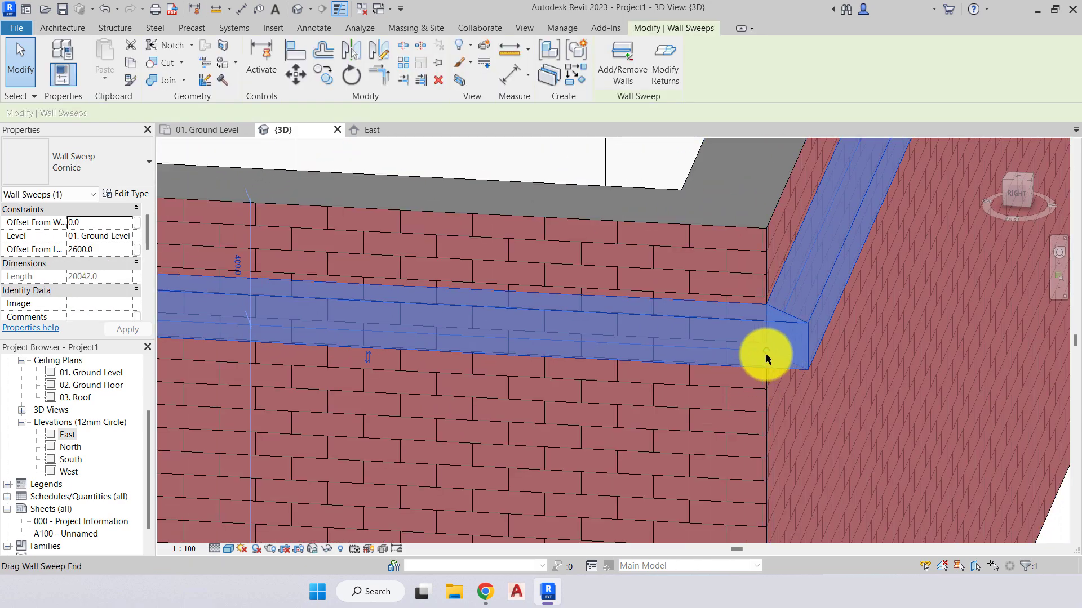
pyautogui.press('l')
pyautogui.press('w')
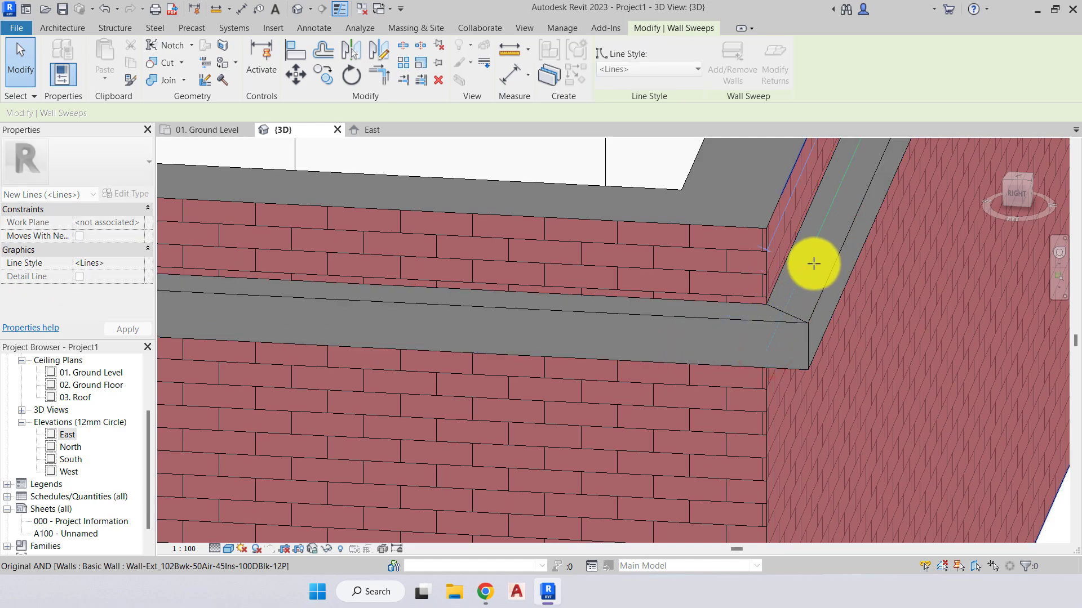
pyautogui.moveTo(814, 264); pyautogui.dragTo(815, 262)
pyautogui.keyDown('shift'); pyautogui.moveTo(843, 366); pyautogui.dragTo(513, 359, button='middle'); pyautogui.keyUp('shift')
pyautogui.scroll(-3, 812, 380)
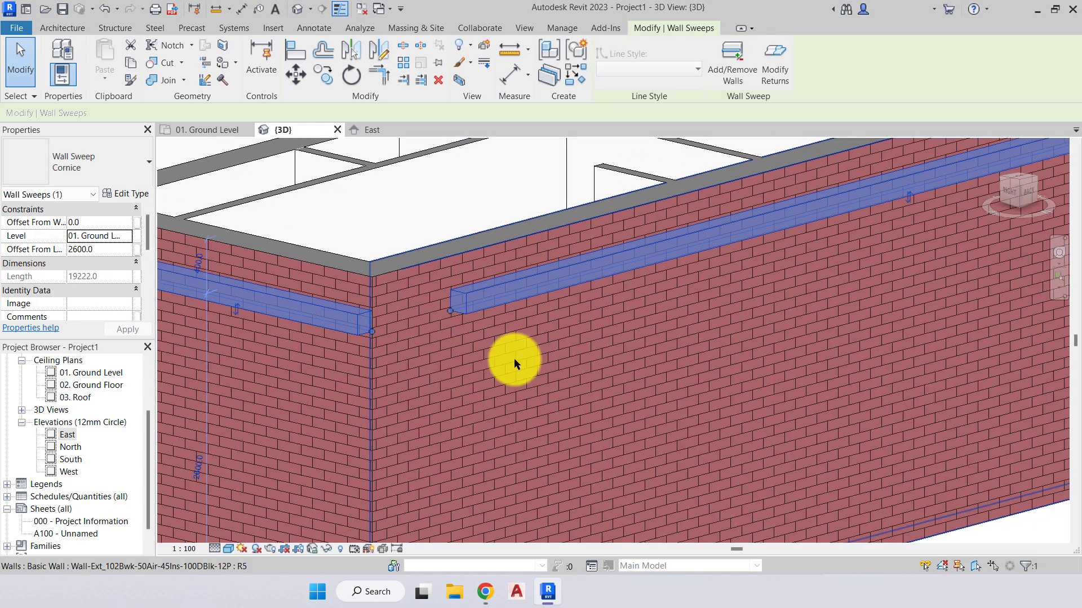
# Try pulling the Cornice's back wall end farther from the corner, to a total length of about 18132 mm
pyautogui.press('Escape')
pyautogui.scroll(-2, 533, 412)
pyautogui.keyDown('shift'); pyautogui.moveTo(531, 416); pyautogui.dragTo(641, 443, button='middle'); pyautogui.keyUp('shift')
pyautogui.scroll(3, 544, 407)
pyautogui.click(468, 369)
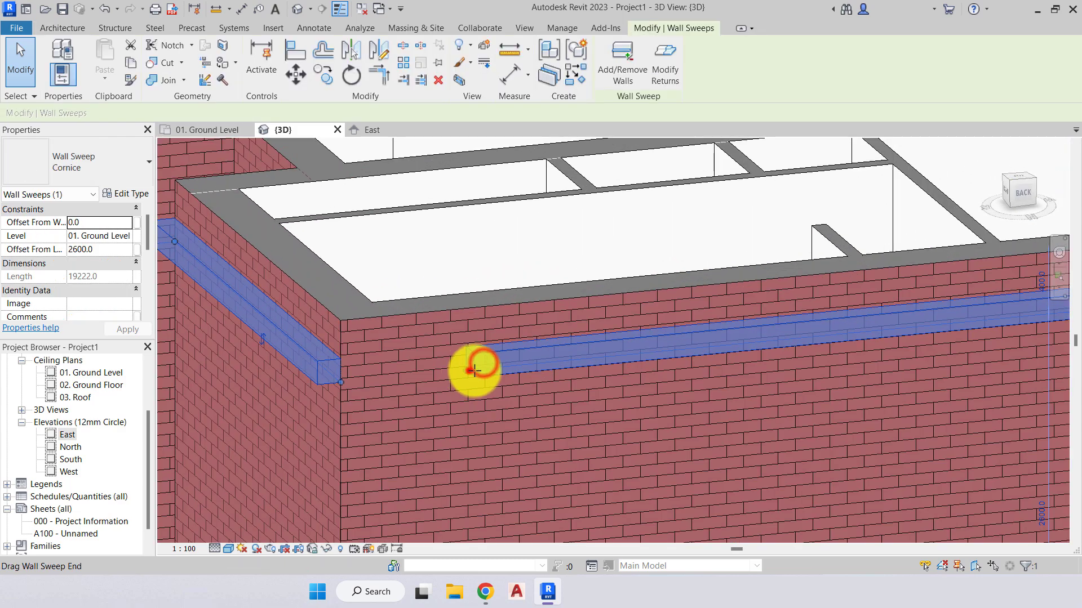
pyautogui.scroll(-4, 651, 369)
pyautogui.keyDown('shift'); pyautogui.moveTo(647, 411); pyautogui.dragTo(623, 463, button='middle'); pyautogui.keyUp('shift')
pyautogui.scroll(2, 651, 415)
pyautogui.scroll(-2, 652, 407)
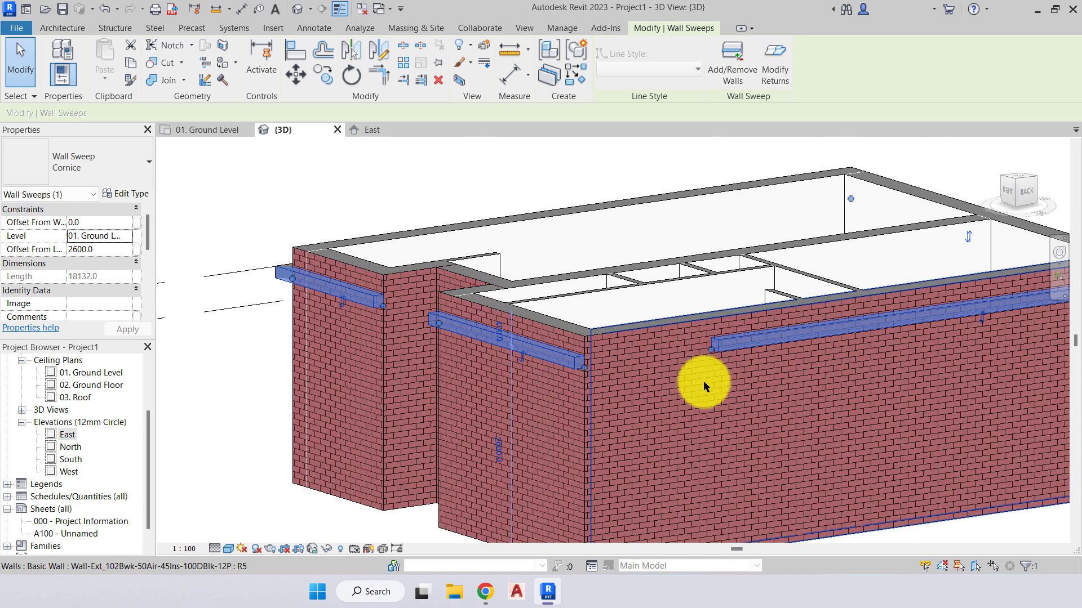
# Extend the Cornice's back wall end back to the building corner so it meets the right side run, then deselect it
pyautogui.scroll(-2, 627, 363)
pyautogui.keyDown('shift'); pyautogui.moveTo(685, 370); pyautogui.dragTo(686, 402, button='middle'); pyautogui.keyUp('shift')
pyautogui.moveTo(693, 373); pyautogui.dragTo(581, 394)
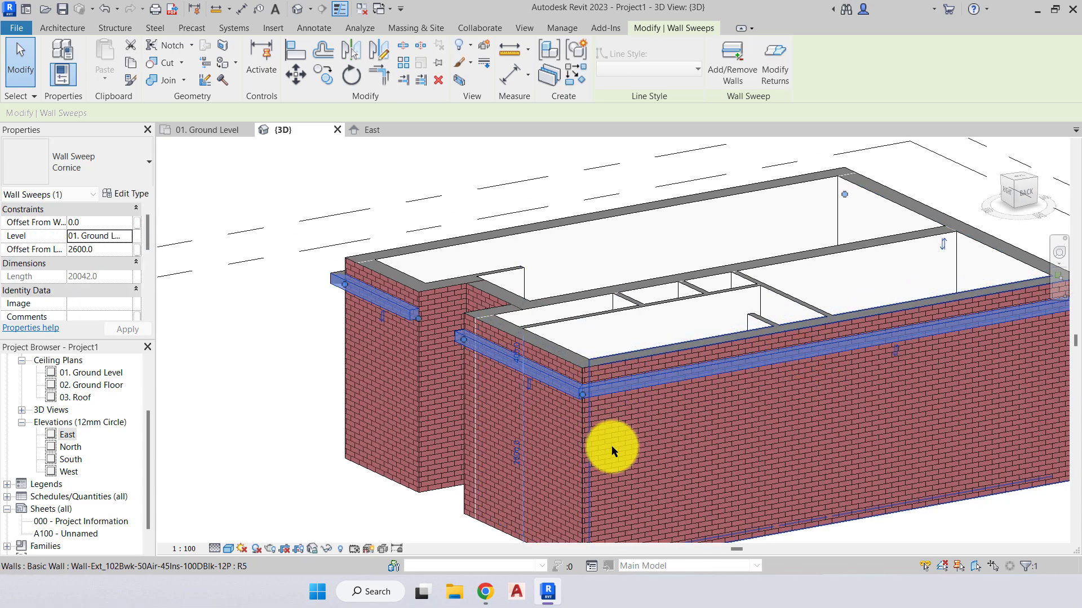
pyautogui.press('Escape')
pyautogui.scroll(-1, 553, 408)
pyautogui.moveTo(554, 408)
pyautogui.keyDown('shift'); pyautogui.mouseDown(button='middle')
pyautogui.moveTo(599, 435)
pyautogui.moveTo(670, 440)
pyautogui.moveTo(772, 390)
pyautogui.mouseUp(button='middle'); pyautogui.keyUp('shift')
pyautogui.click(310, 422)
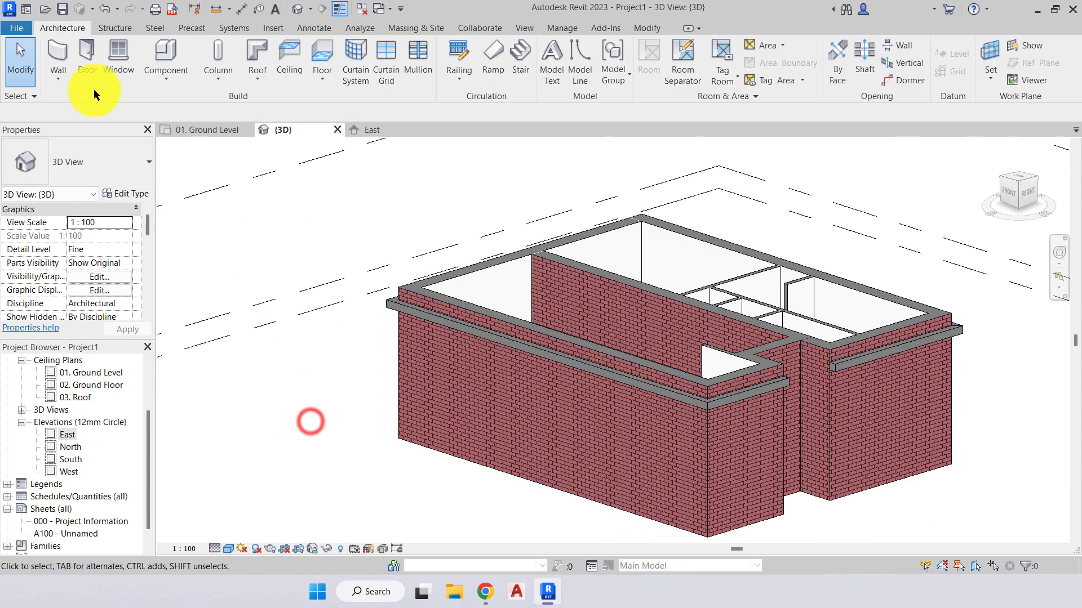
# Place a horizontal wall reveal of type Reveal on the front wall below the Cornice, about 2000 mm above ground level
pyautogui.click(72, 81)
pyautogui.click(100, 223)
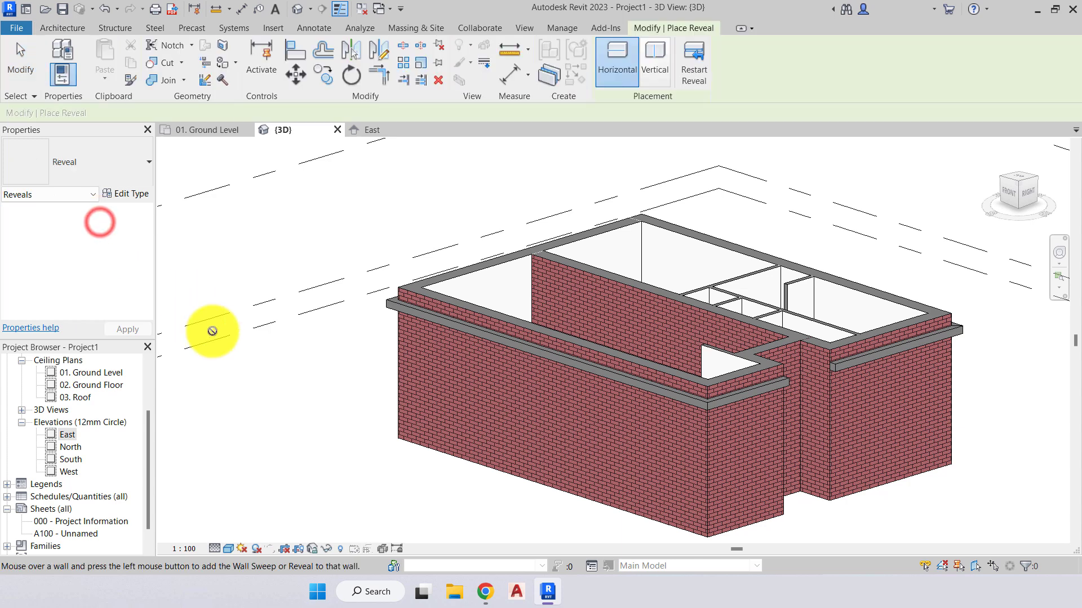
pyautogui.keyDown('shift'); pyautogui.moveTo(316, 429); pyautogui.dragTo(317, 383, button='middle'); pyautogui.keyUp('shift')
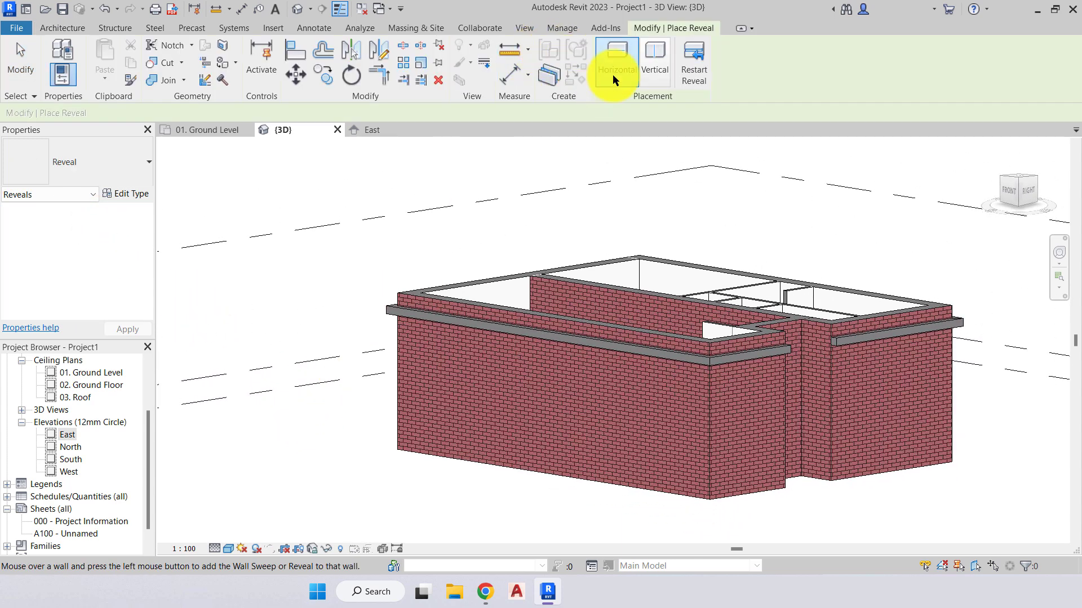
pyautogui.click(130, 154)
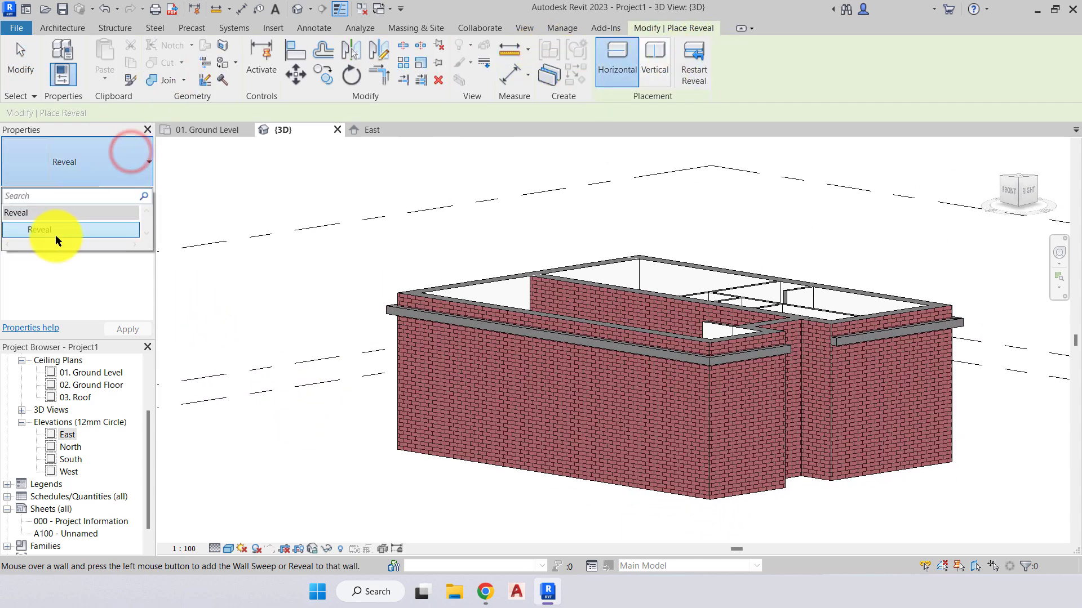
pyautogui.click(100, 170)
pyautogui.keyDown('shift'); pyautogui.moveTo(309, 313); pyautogui.dragTo(286, 319, button='middle'); pyautogui.keyUp('shift')
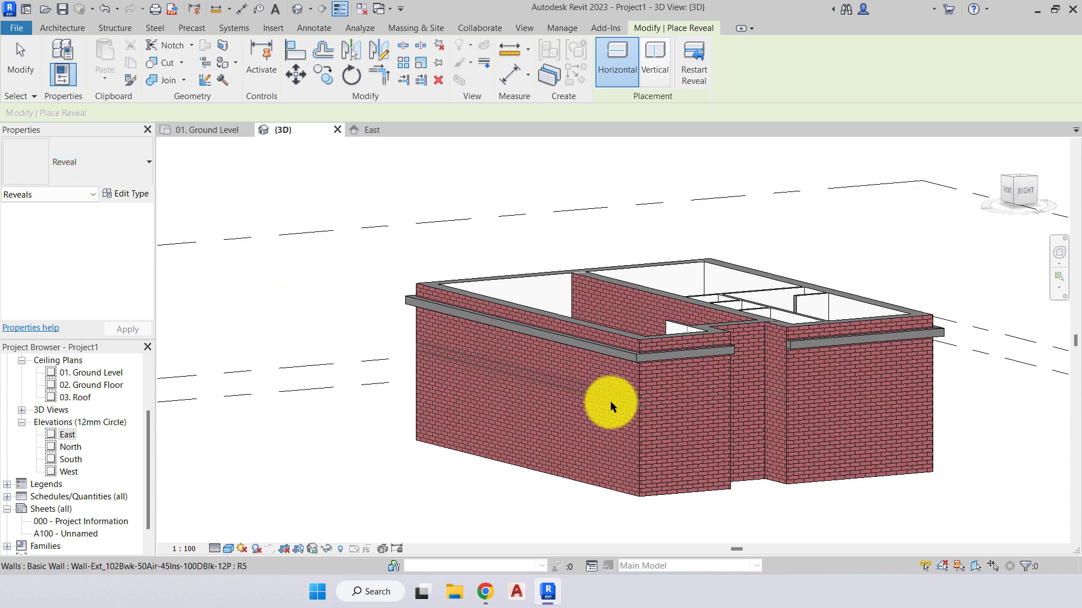
pyautogui.scroll(3, 610, 405)
pyautogui.click(595, 372)
pyautogui.press('Escape')
pyautogui.scroll(-2, 595, 374)
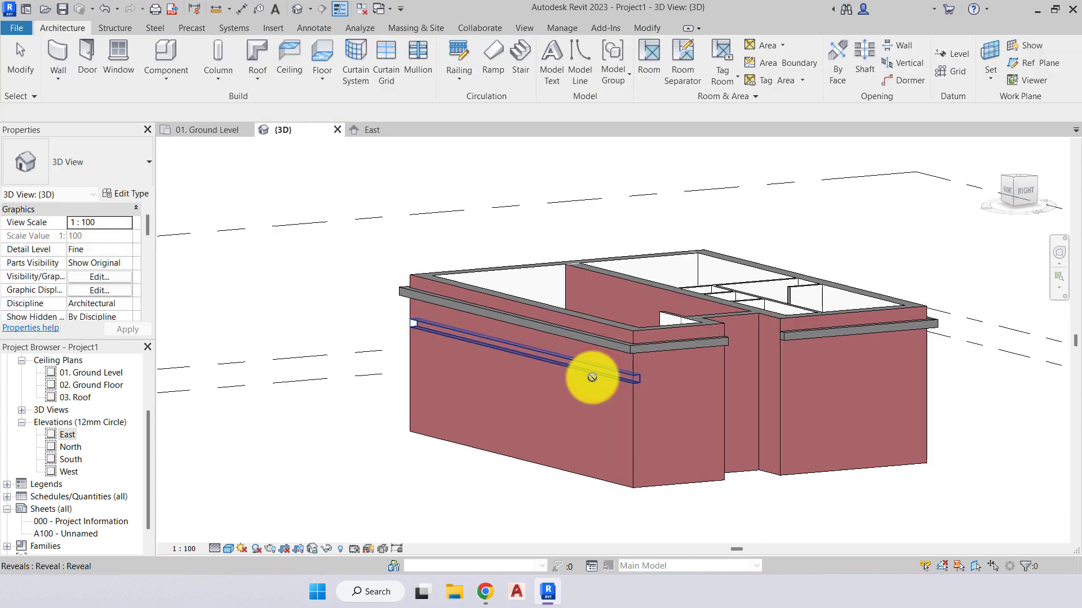
# Select the front wall reveal and pull its end in from the front-right corner, to a length of about 7440 mm
pyautogui.scroll(5, 625, 383)
pyautogui.scroll(2, 586, 307)
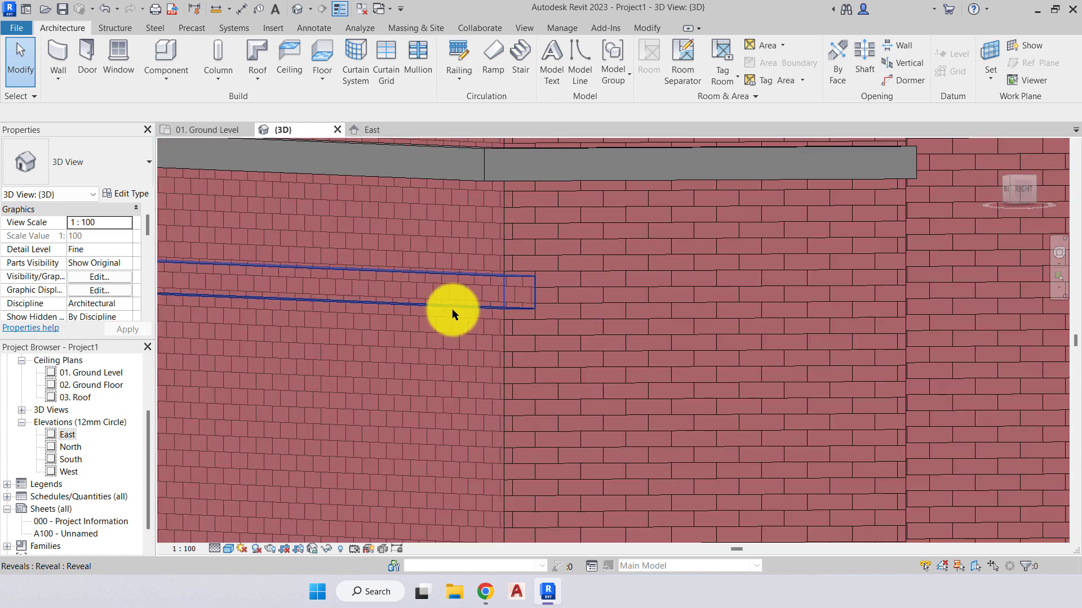
pyautogui.keyDown('shift'); pyautogui.moveTo(472, 354); pyautogui.dragTo(623, 316, button='middle'); pyautogui.keyUp('shift')
pyautogui.click(676, 285)
pyautogui.scroll(3, 662, 338)
pyautogui.scroll(-3, 663, 338)
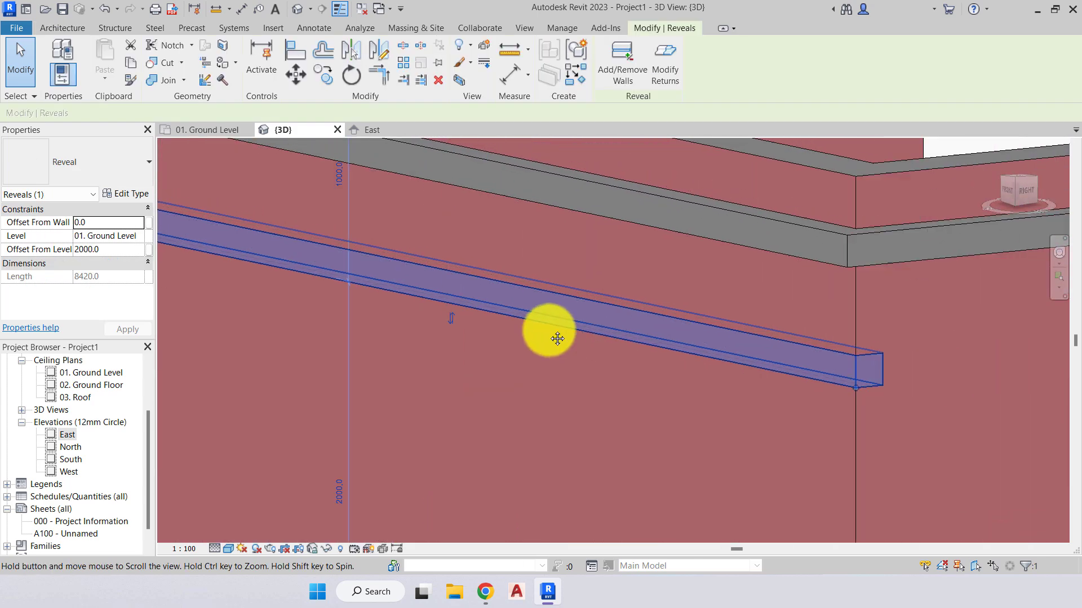
pyautogui.moveTo(843, 389); pyautogui.dragTo(739, 393)
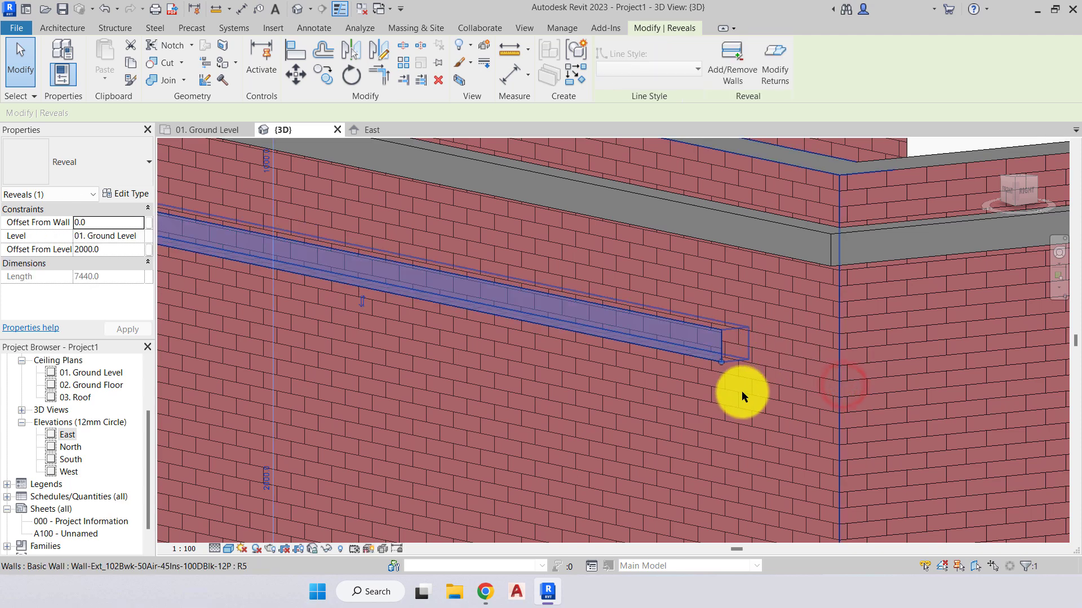
# Pull the reveal's other end in from the front wall's left corner, to a length of about 6600 mm, and deselect it
pyautogui.keyDown('shift'); pyautogui.moveTo(738, 394); pyautogui.dragTo(896, 397, button='middle'); pyautogui.keyUp('shift')
pyautogui.moveTo(512, 389); pyautogui.dragTo(623, 389, button='middle')
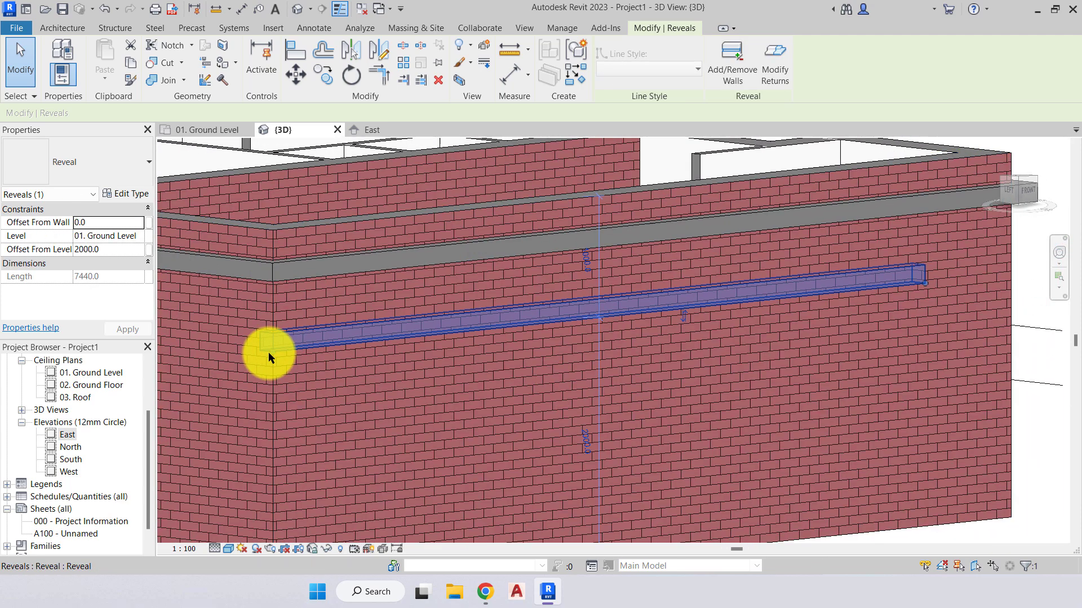
pyautogui.moveTo(273, 354); pyautogui.dragTo(392, 352)
pyautogui.scroll(-2, 357, 383)
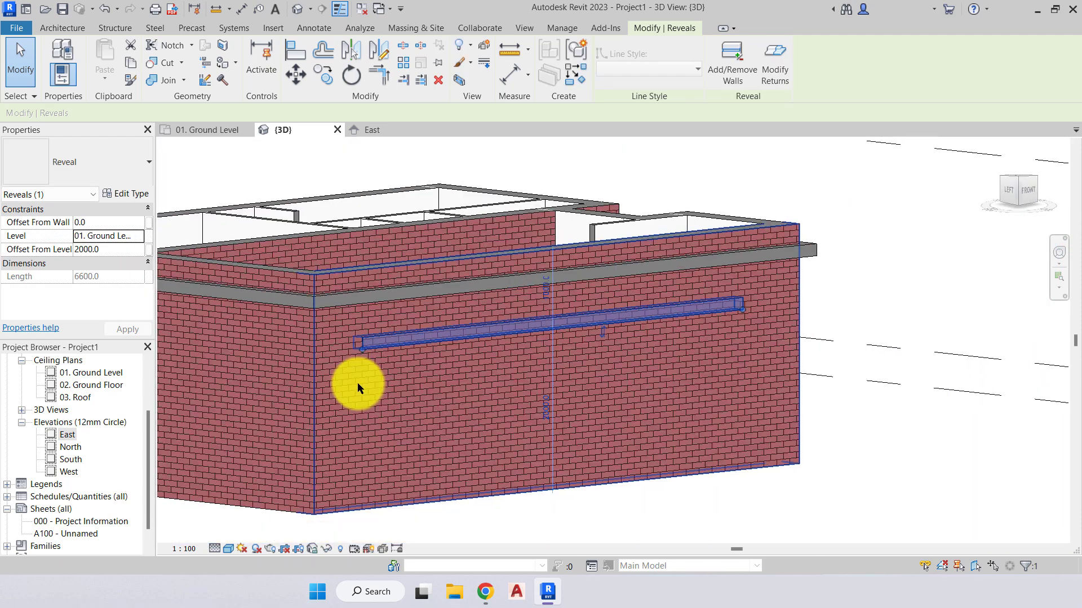
pyautogui.press('Escape')
pyautogui.keyDown('shift'); pyautogui.moveTo(361, 378); pyautogui.dragTo(295, 437, button='middle'); pyautogui.keyUp('shift')
pyautogui.click(295, 437)
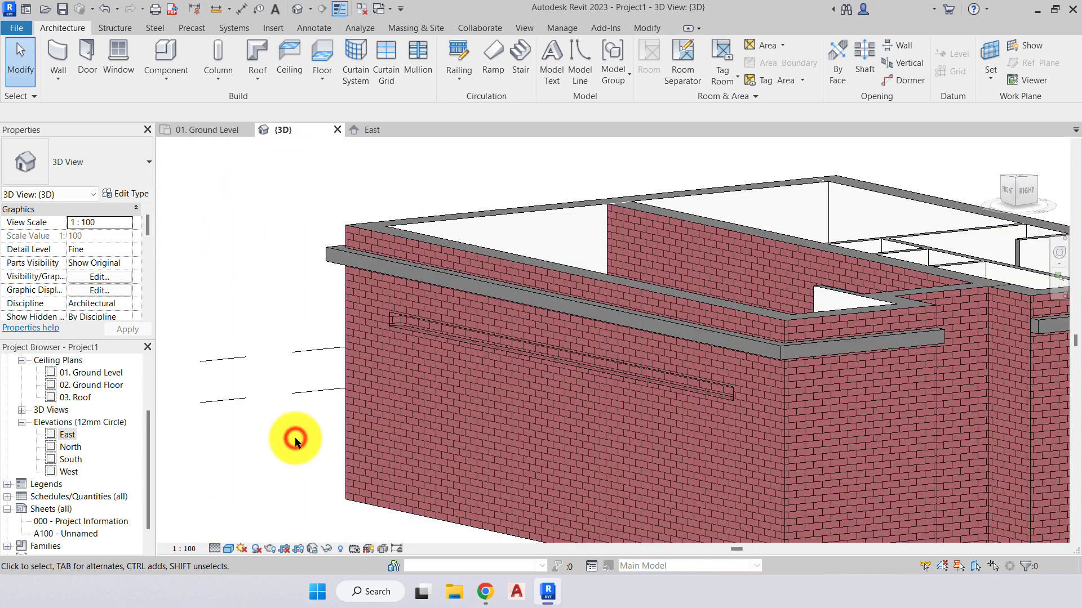
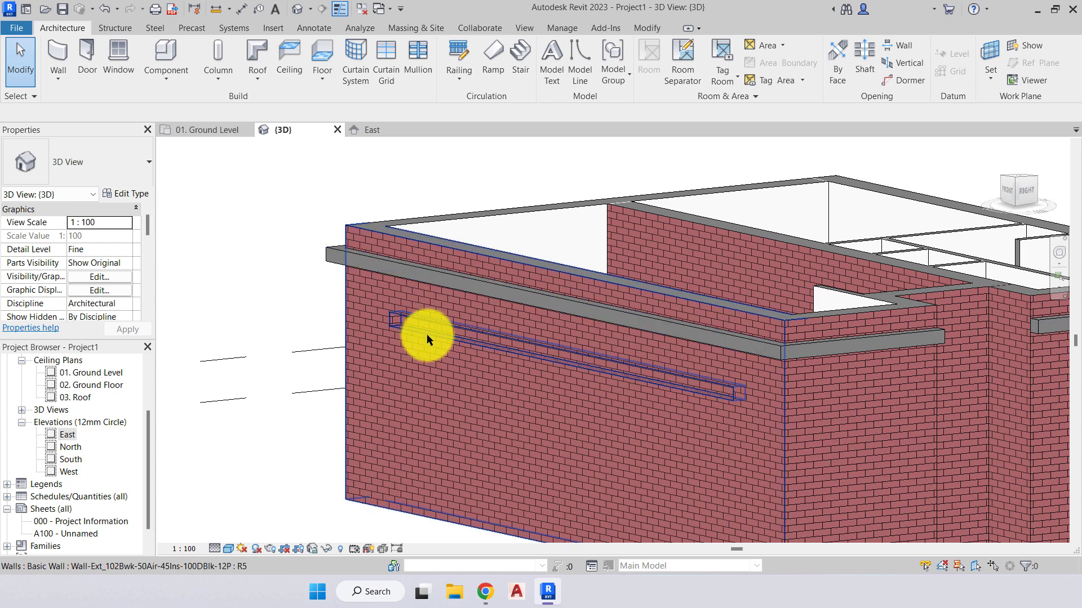
pyautogui.scroll(-3, 751, 386)
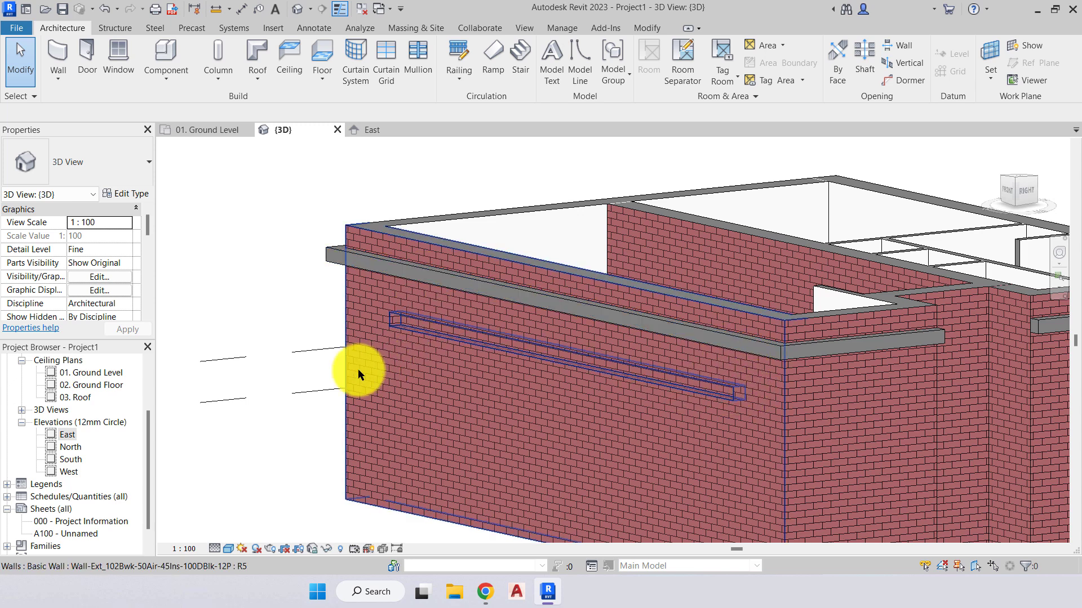
# Inspect the front wall reveal in 3D and its wall and level offset properties, then clear the selection
pyautogui.click(290, 309)
pyautogui.keyDown('shift'); pyautogui.moveTo(326, 322); pyautogui.dragTo(307, 295, button='middle'); pyautogui.keyUp('shift')
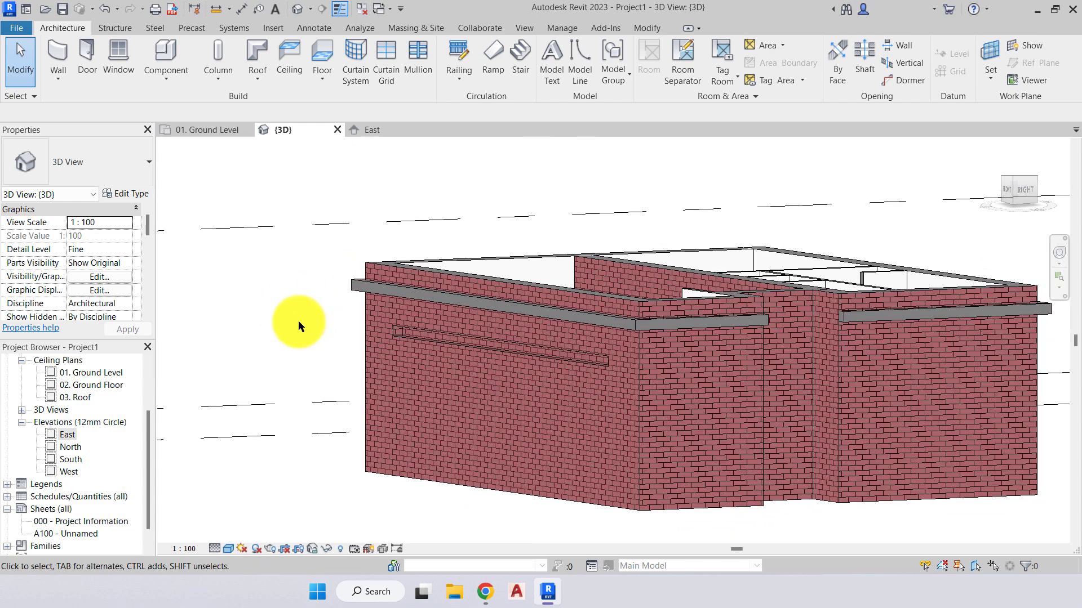
pyautogui.click(444, 340)
pyautogui.scroll(4, 502, 357)
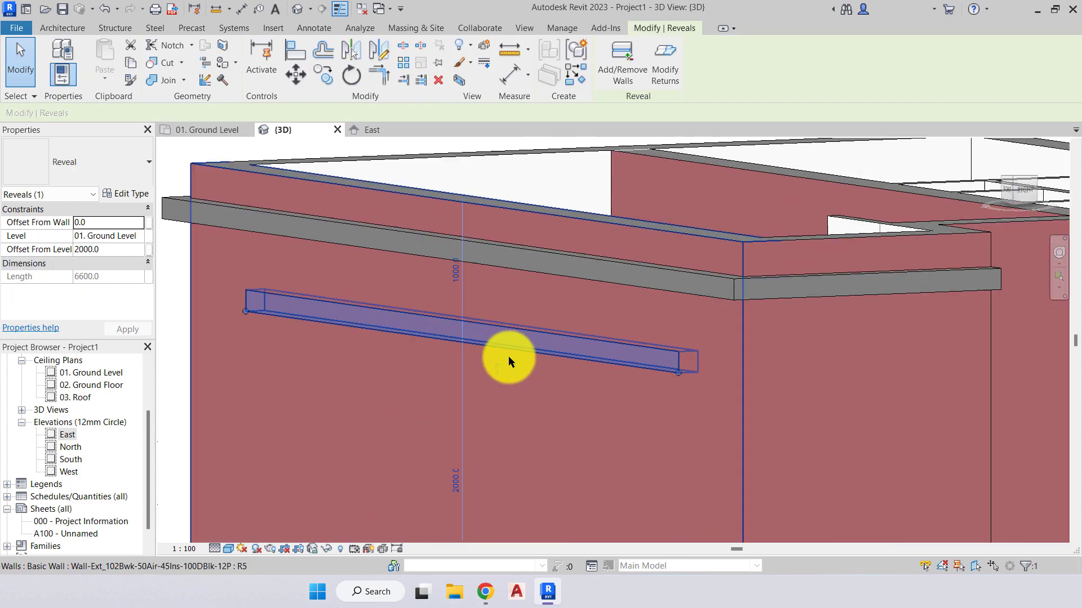
pyautogui.scroll(1, 704, 372)
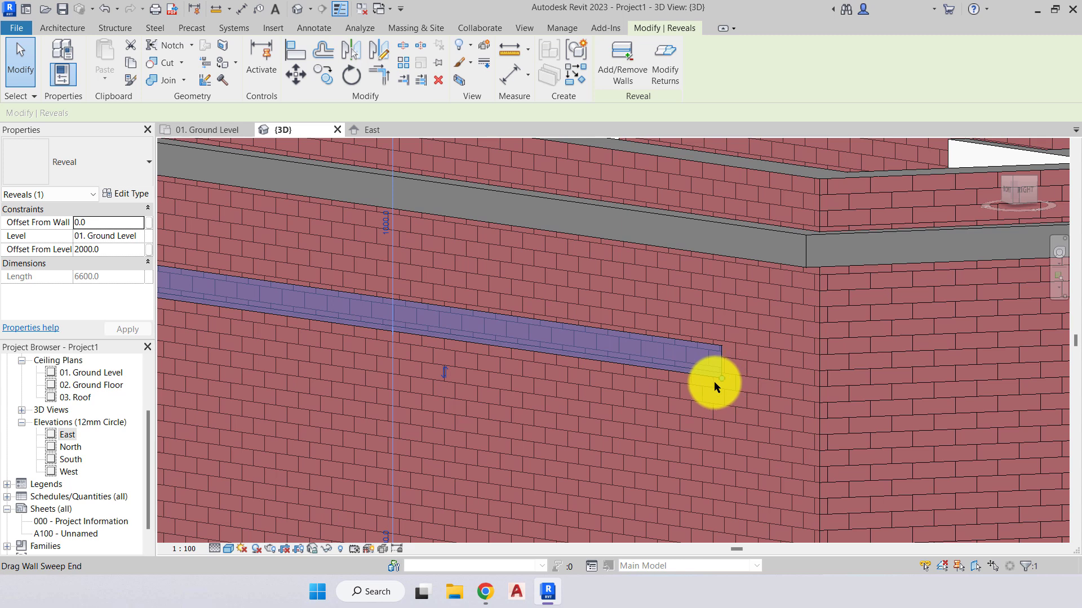
pyautogui.click(33, 227)
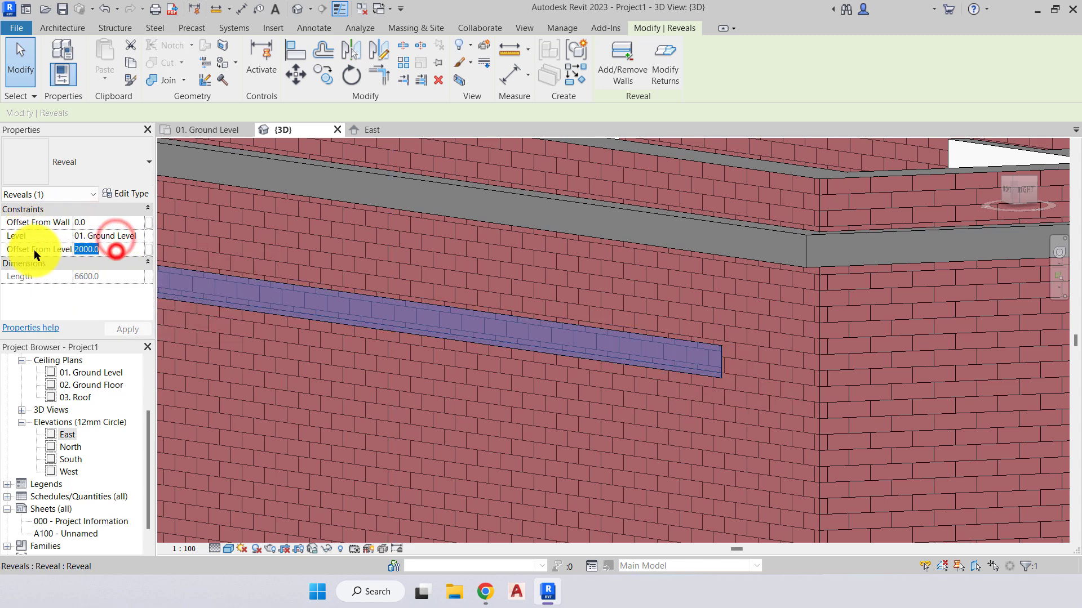
pyautogui.click(73, 296)
pyautogui.click(299, 357)
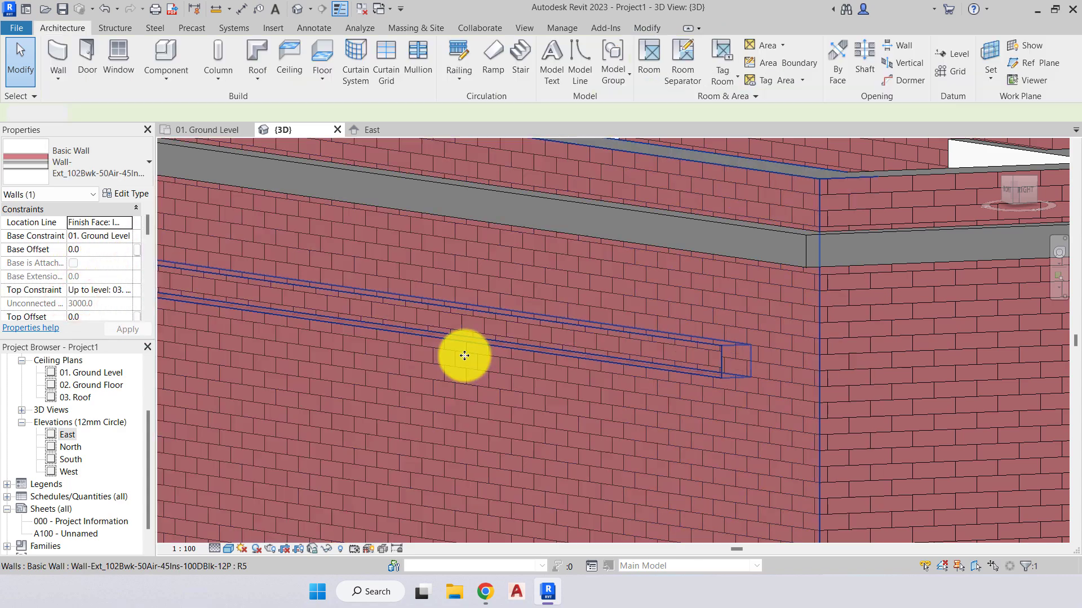
pyautogui.press('Escape')
pyautogui.scroll(-3, 520, 315)
pyautogui.keyDown('shift'); pyautogui.moveTo(509, 343); pyautogui.dragTo(510, 379, button='middle'); pyautogui.keyUp('shift')
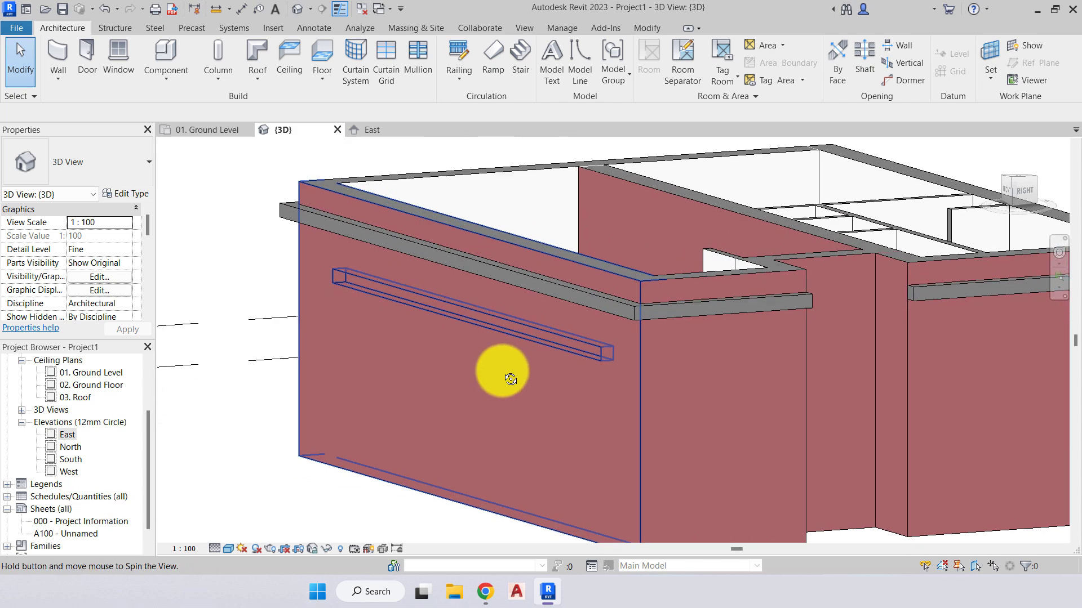
pyautogui.middleClick(282, 157)
# Open the 01. Ground Level floor plan and bring the building's top-left wall corner into close view
pyautogui.click(217, 133)
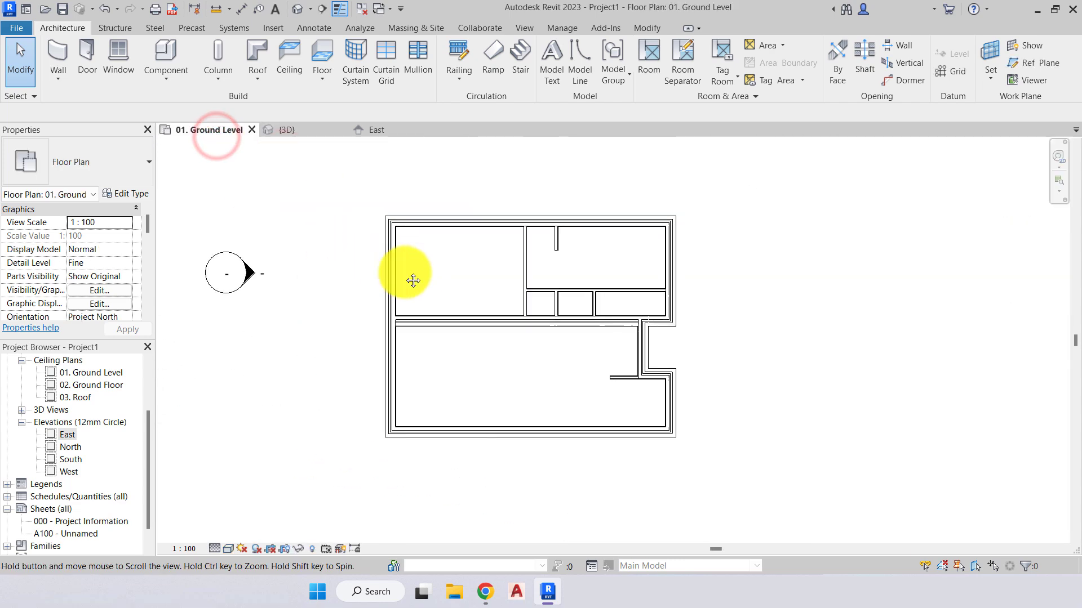
pyautogui.moveTo(413, 281); pyautogui.dragTo(387, 286, button='middle')
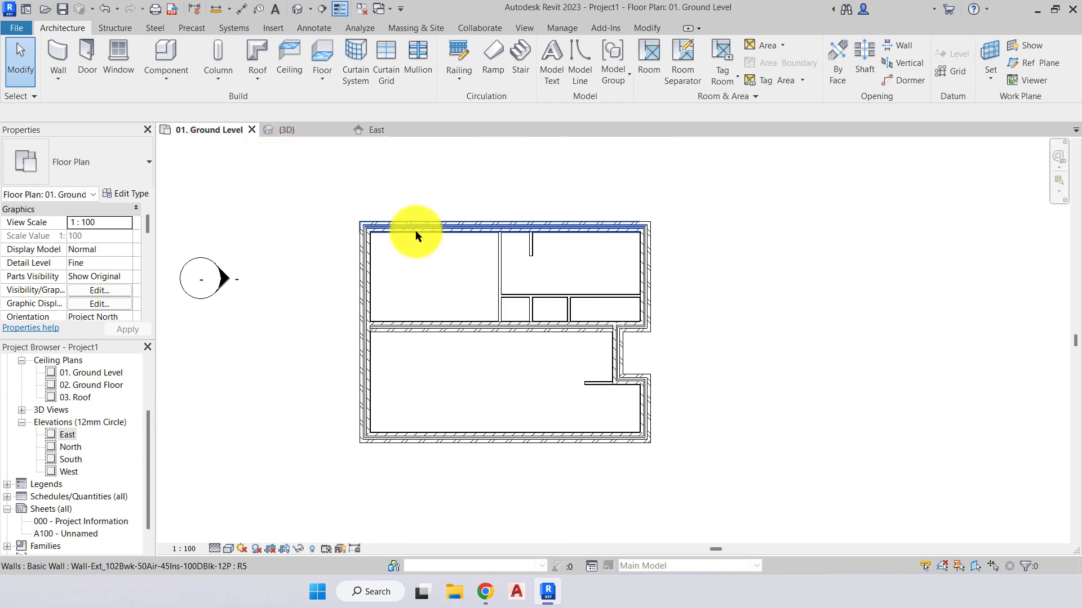
pyautogui.scroll(4, 373, 207)
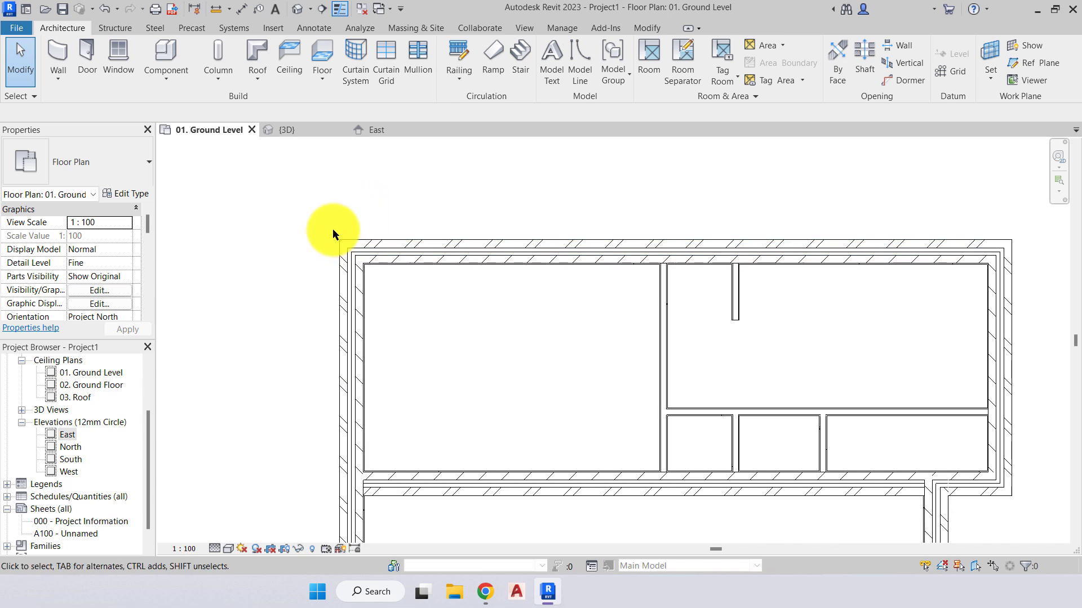
pyautogui.scroll(1, 294, 187)
pyautogui.moveTo(373, 220); pyautogui.dragTo(492, 292, button='middle')
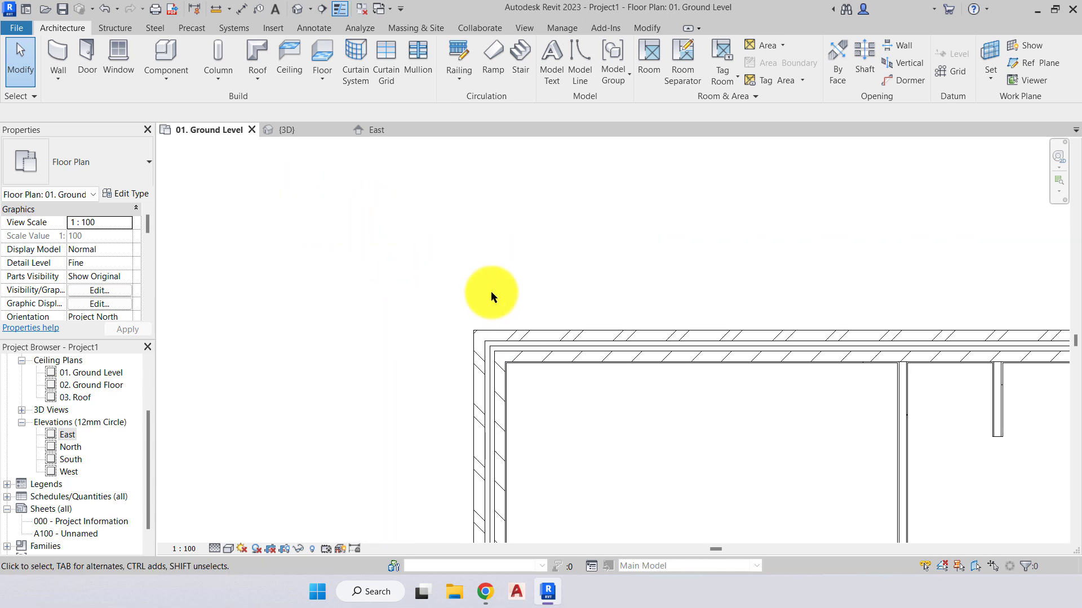
pyautogui.click(491, 292)
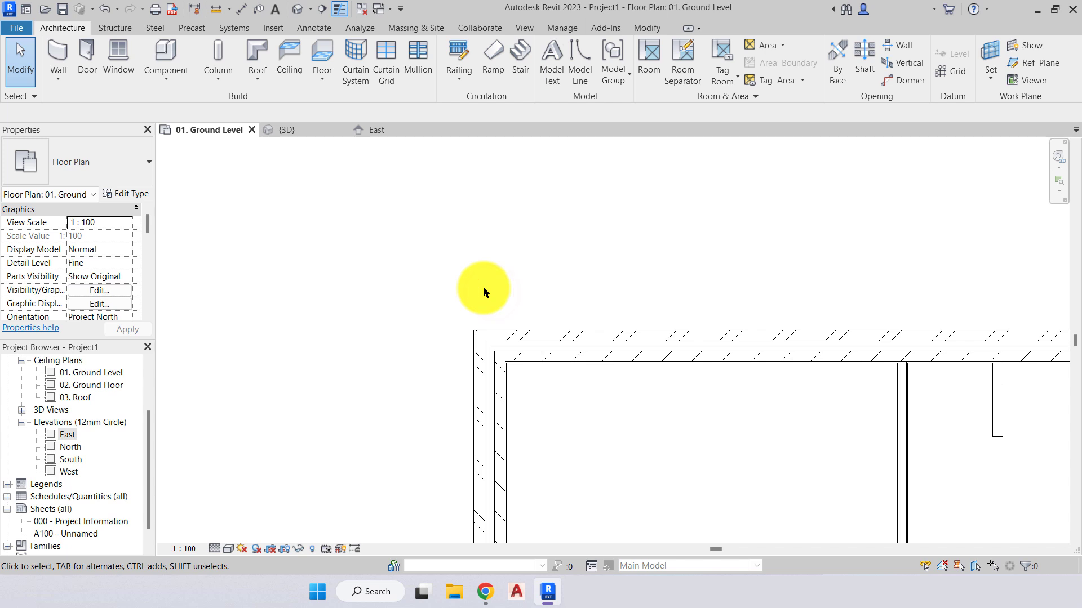
# Start the Wall Joins command, save the project at the reminder, and inspect the building's top-left corner join before leaving the command
pyautogui.click(647, 28)
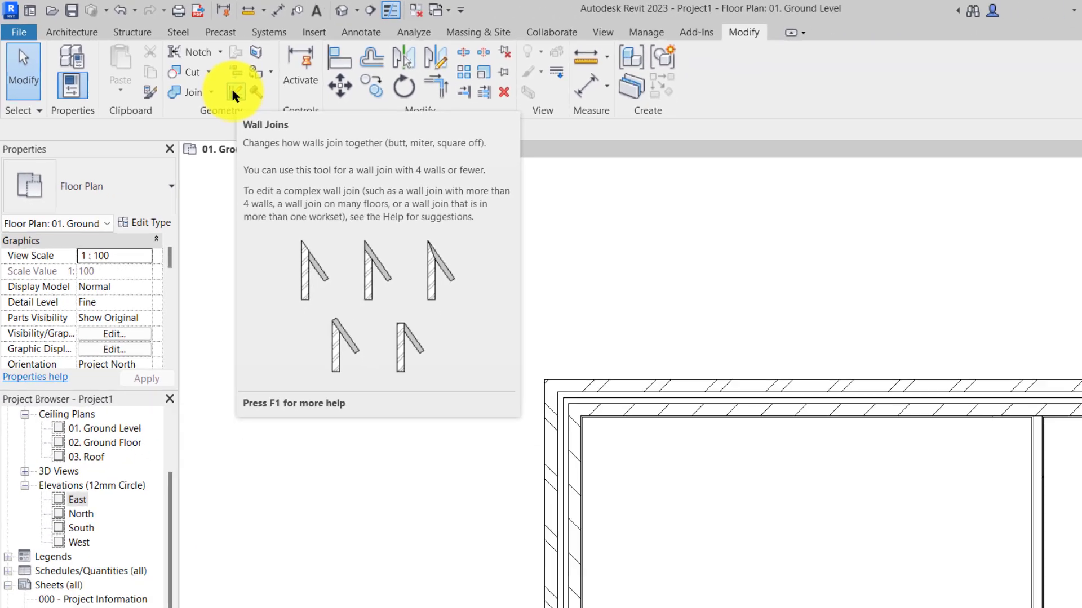
pyautogui.click(374, 150)
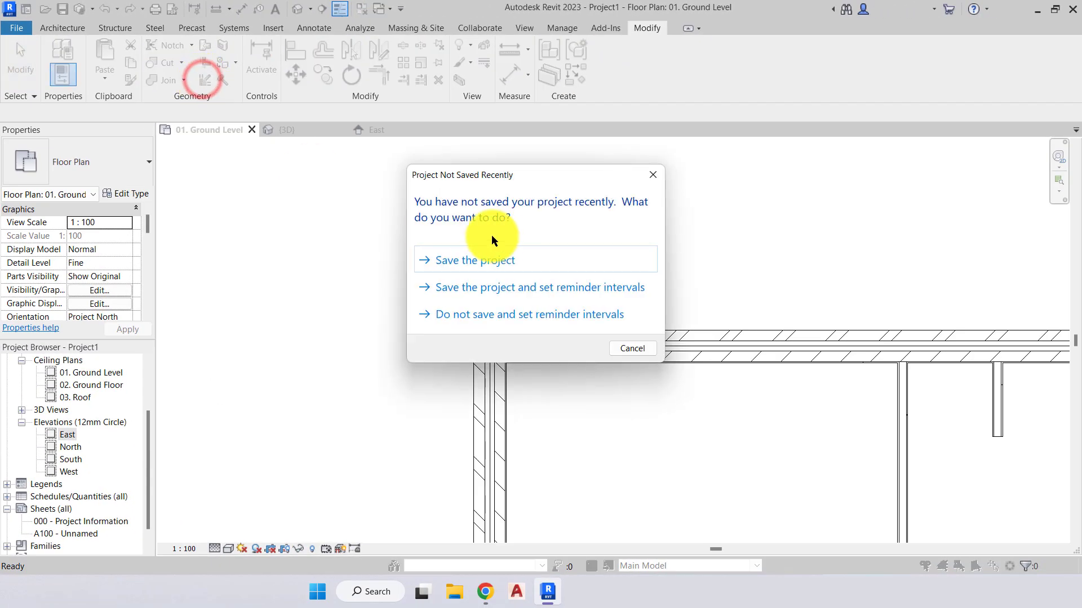
pyautogui.click(492, 257)
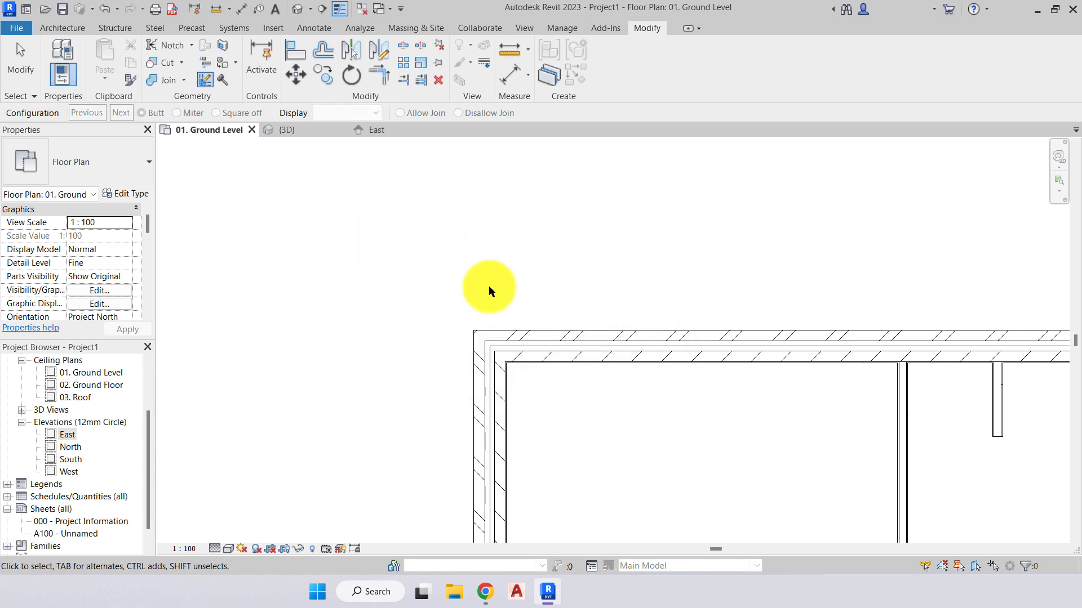
pyautogui.scroll(-1, 489, 285)
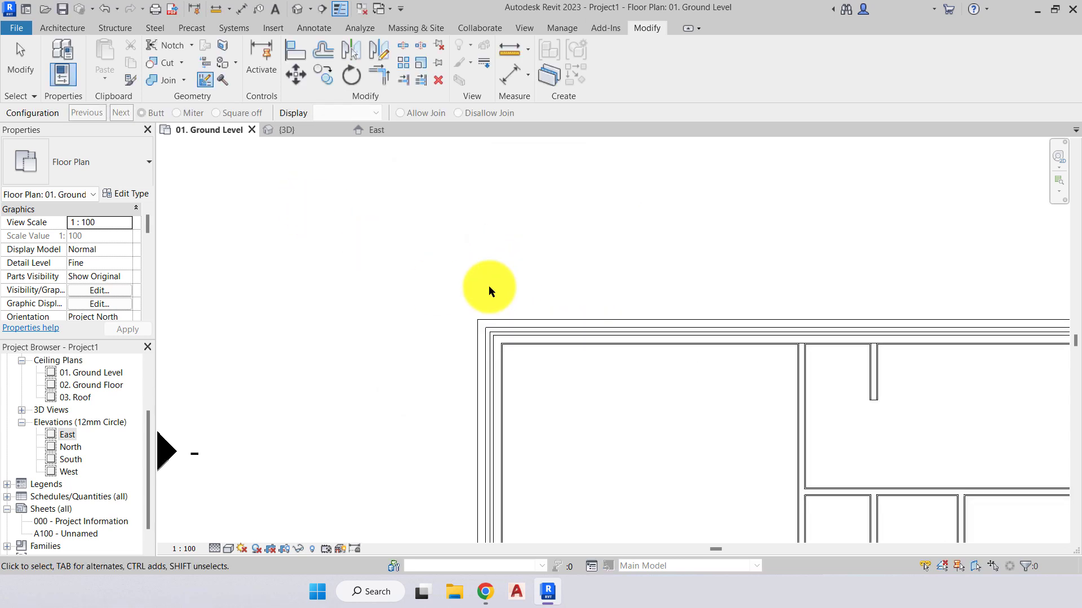
pyautogui.click(491, 334)
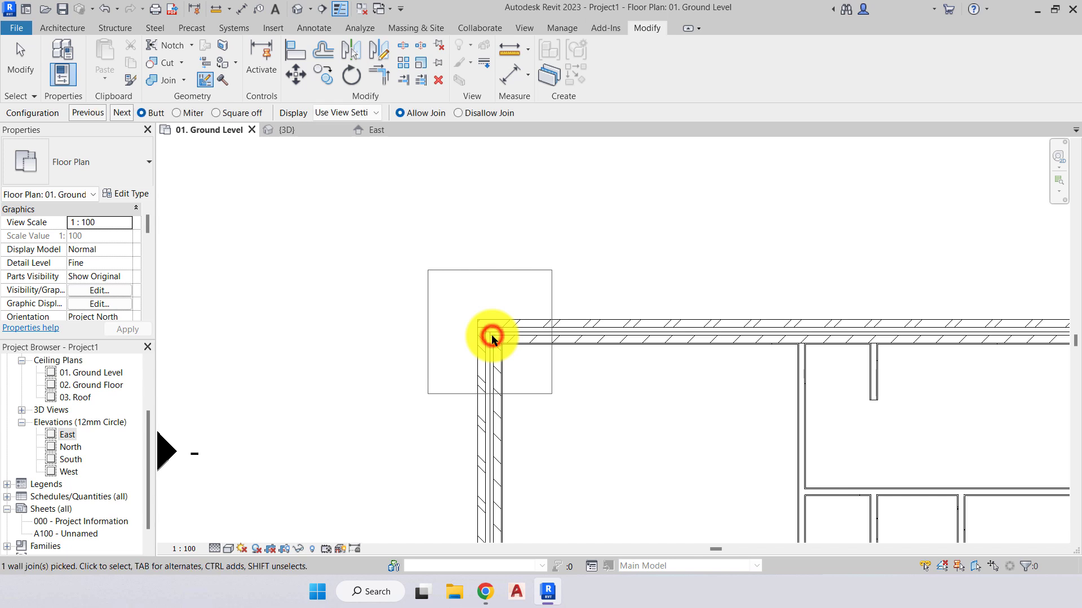
pyautogui.scroll(5, 512, 366)
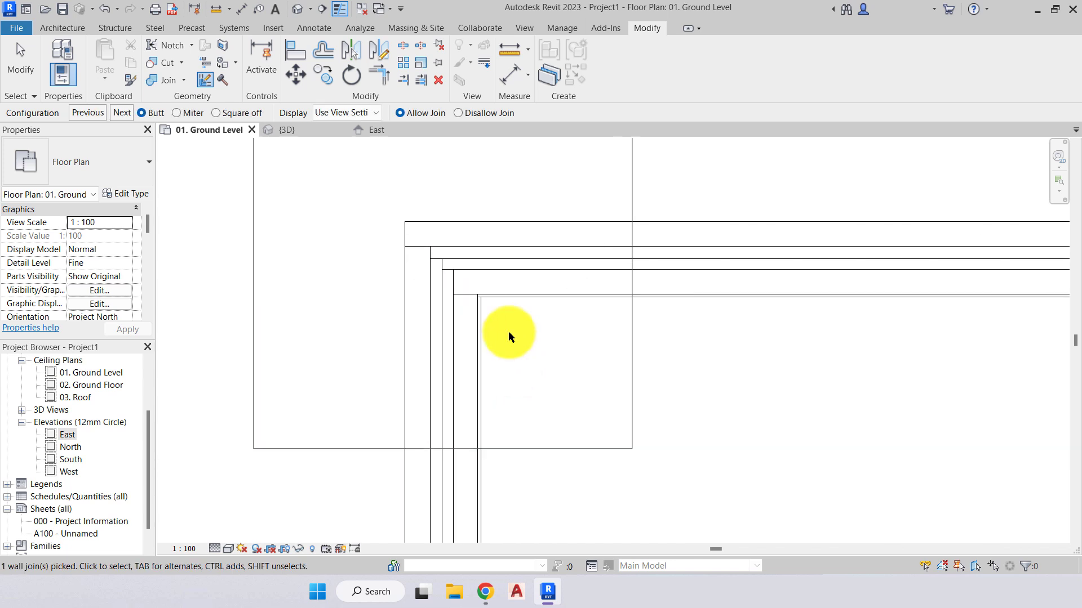
pyautogui.press('Escape')
# Display the plan in the Realistic visual style to examine the wall layers at the top-left corner, and restore Hidden Line
pyautogui.click(229, 549)
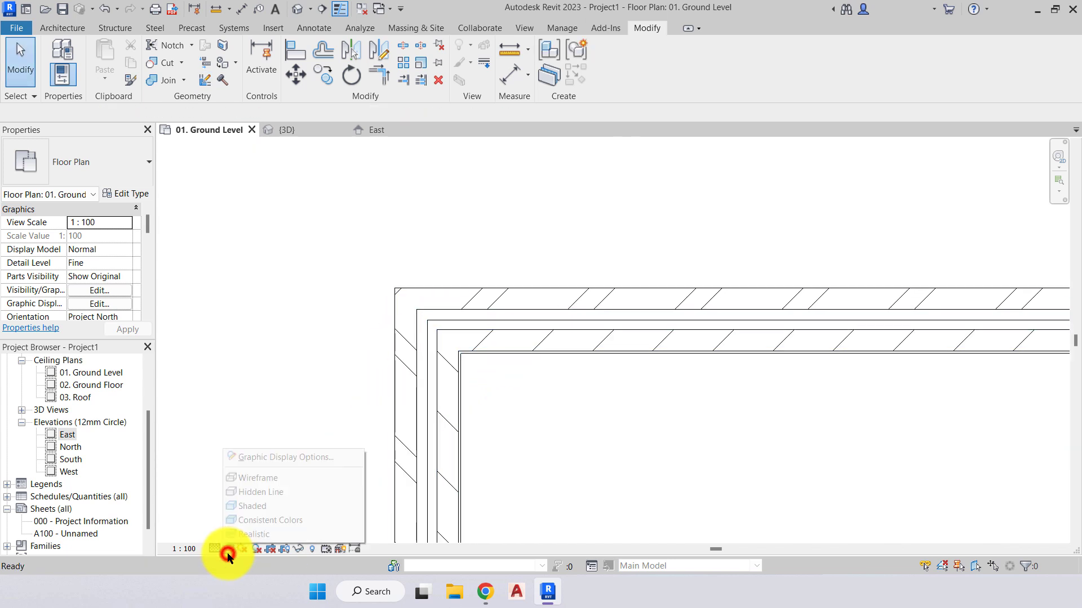
pyautogui.click(232, 535)
pyautogui.scroll(4, 505, 363)
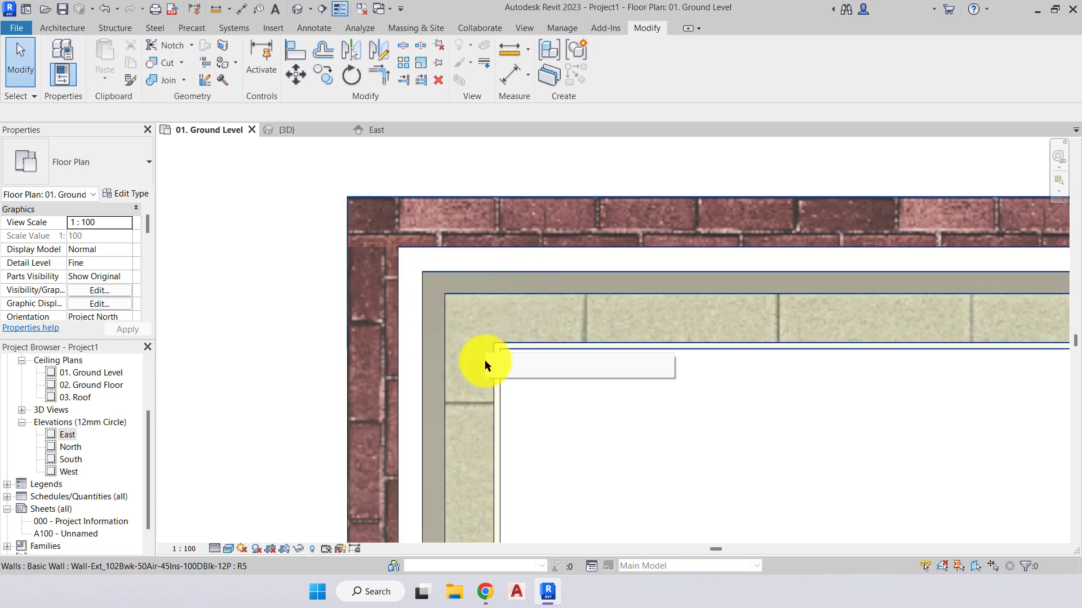
pyautogui.scroll(-3, 498, 362)
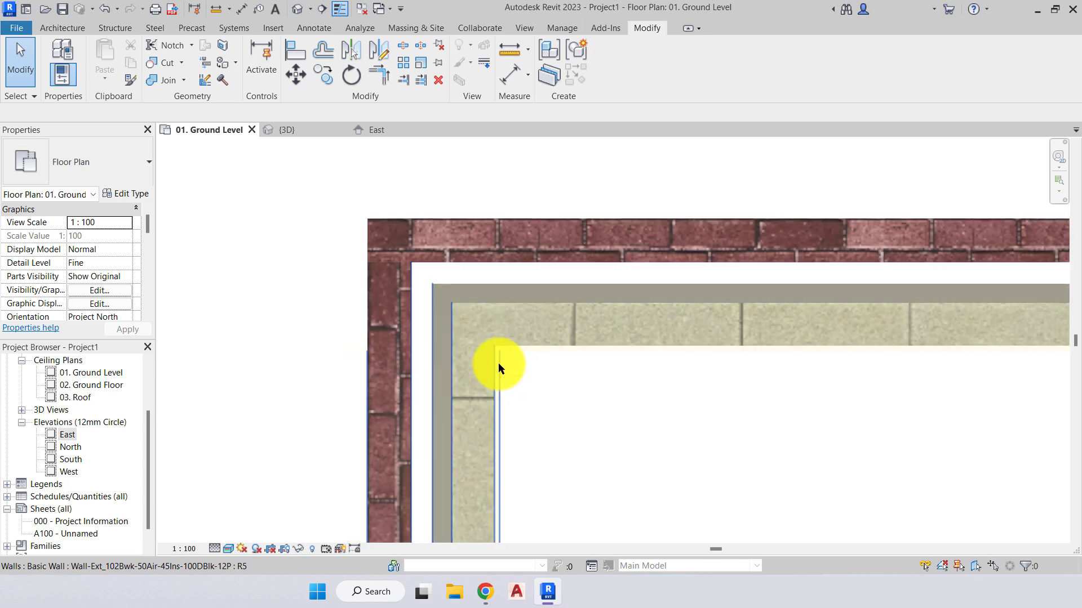
pyautogui.moveTo(529, 383); pyautogui.dragTo(478, 421, button='middle')
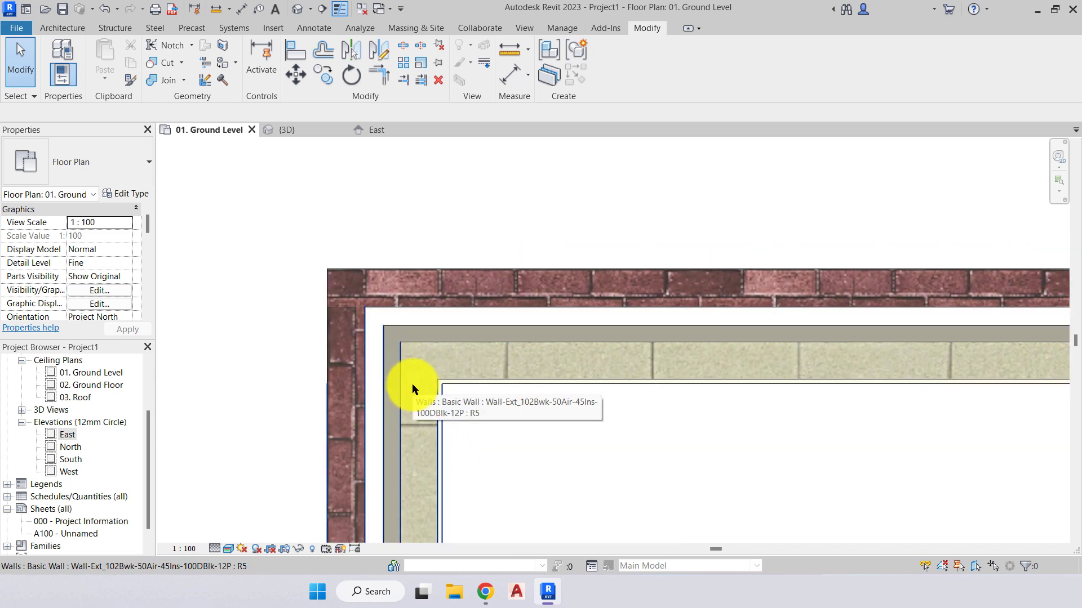
pyautogui.scroll(2, 410, 374)
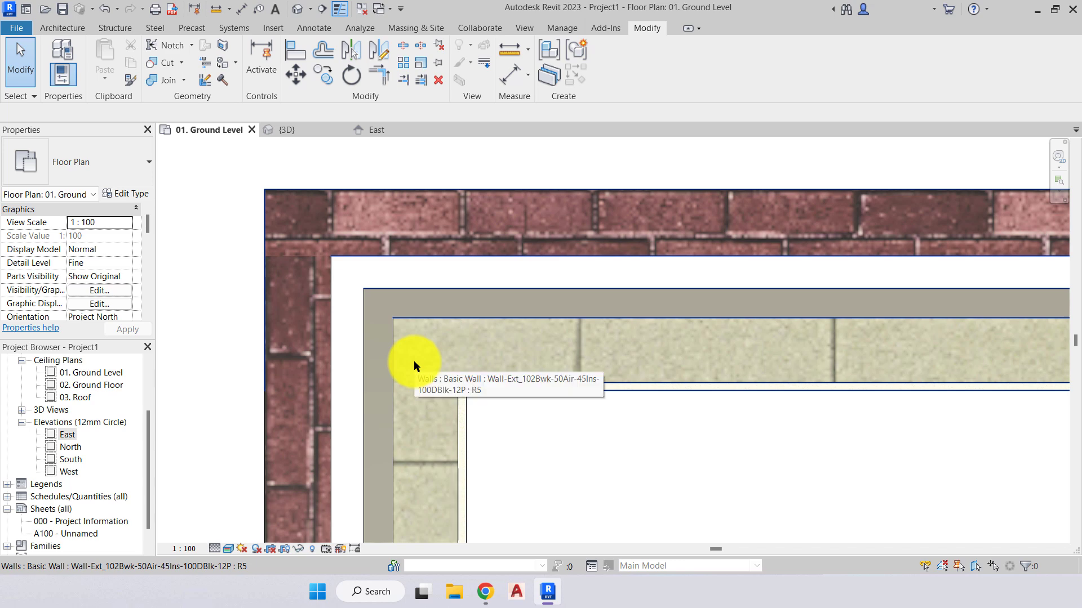
pyautogui.scroll(-2, 417, 380)
pyautogui.moveTo(419, 384); pyautogui.dragTo(480, 392, button='middle')
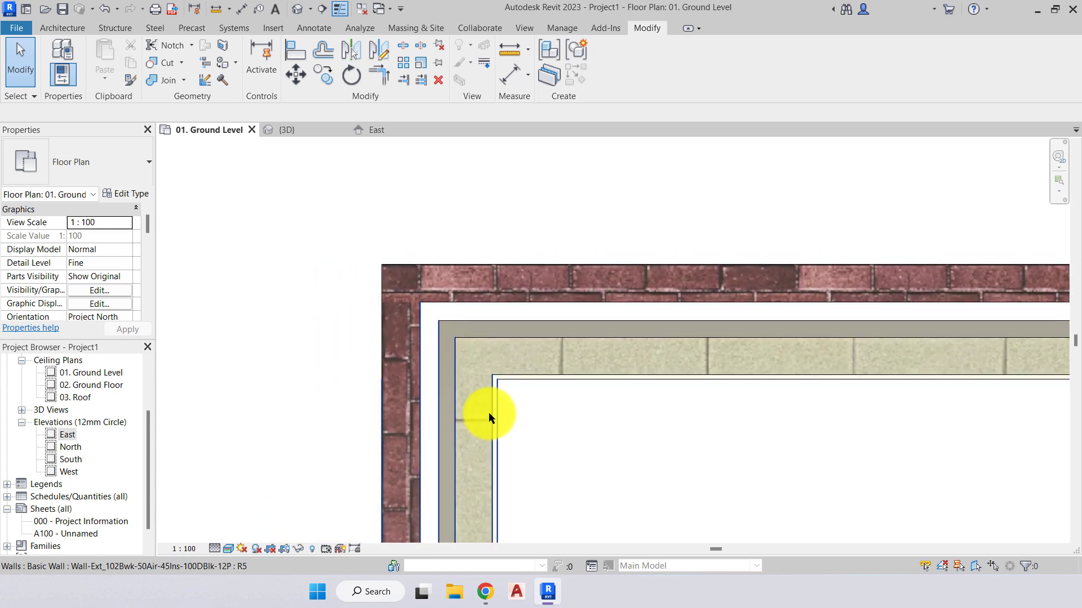
pyautogui.click(228, 549)
pyautogui.click(237, 491)
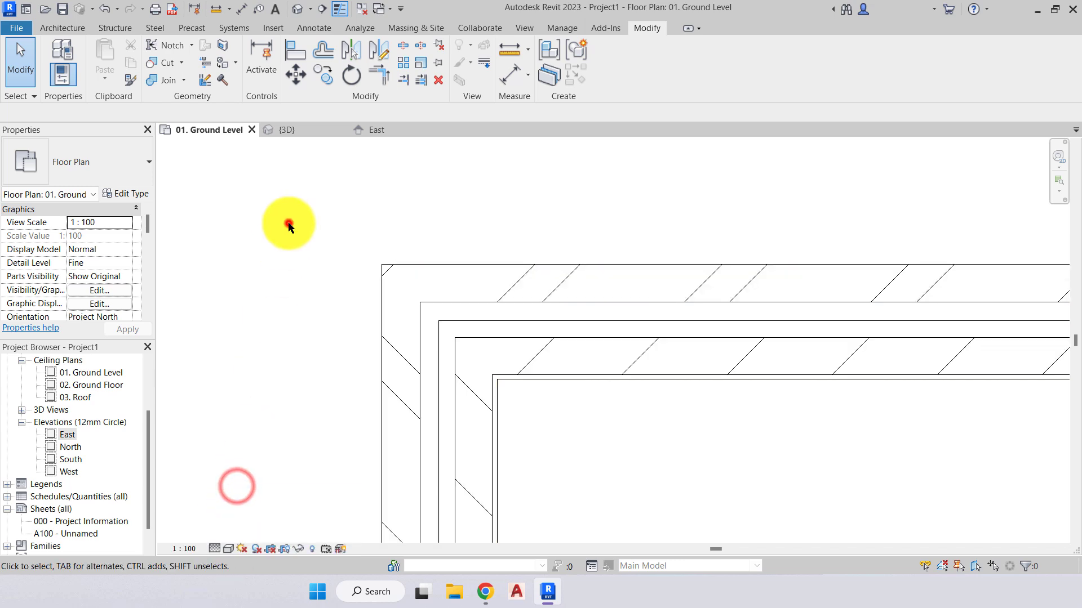
# Pick the wall join at the building's top-left corner for editing with the Wall Joins command
pyautogui.moveTo(287, 222)
pyautogui.mouseDown(button='middle')
pyautogui.moveTo(296, 255)
pyautogui.moveTo(419, 304)
pyautogui.mouseUp(button='middle')
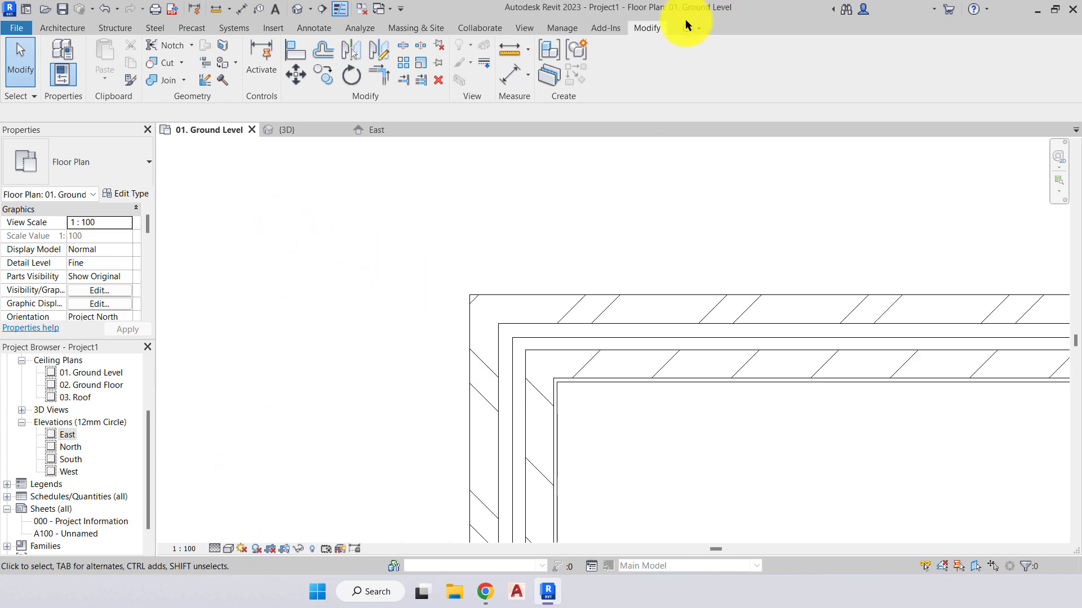
pyautogui.click(647, 28)
pyautogui.click(203, 84)
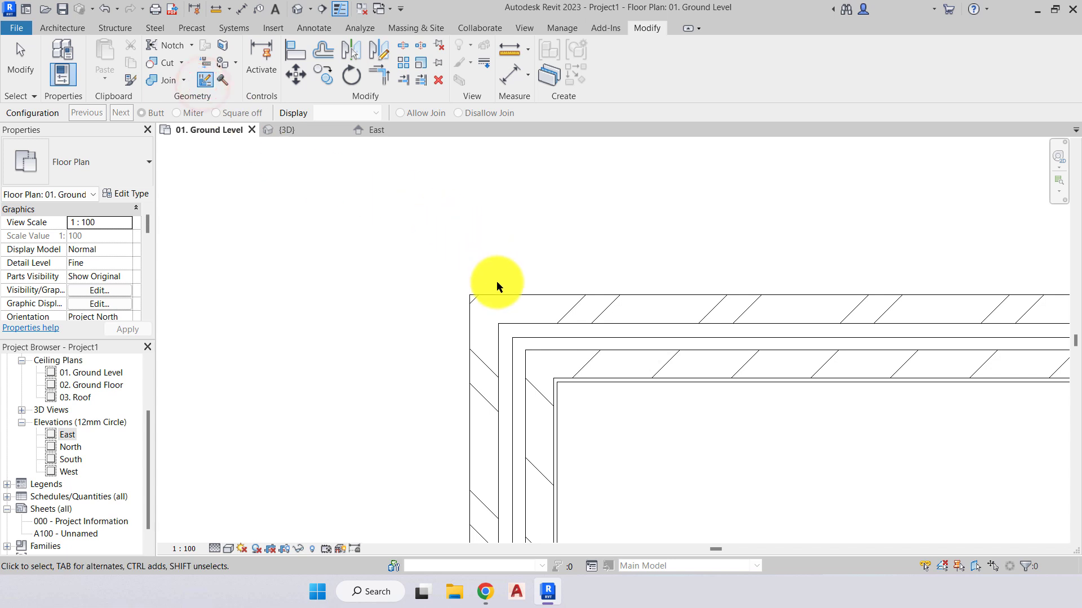
pyautogui.scroll(-2, 504, 340)
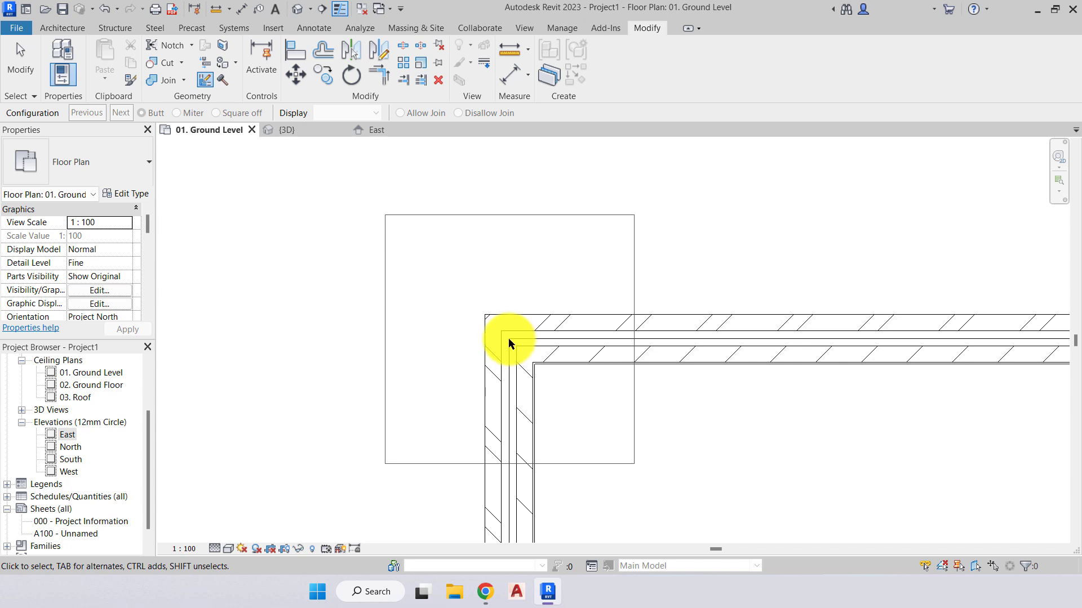
pyautogui.click(509, 343)
pyautogui.scroll(2, 541, 382)
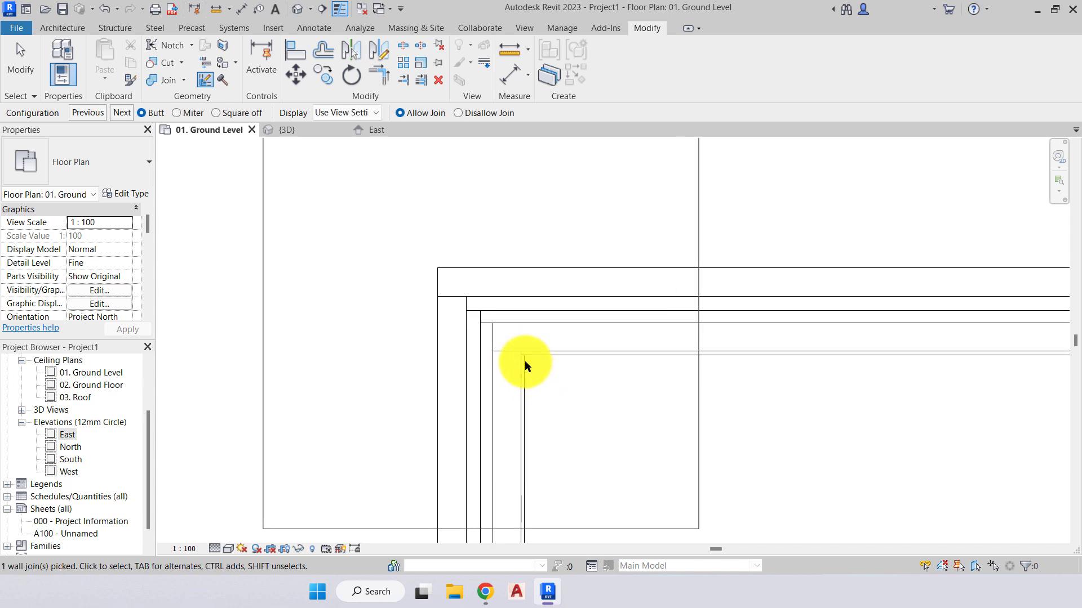
pyautogui.scroll(2, 523, 343)
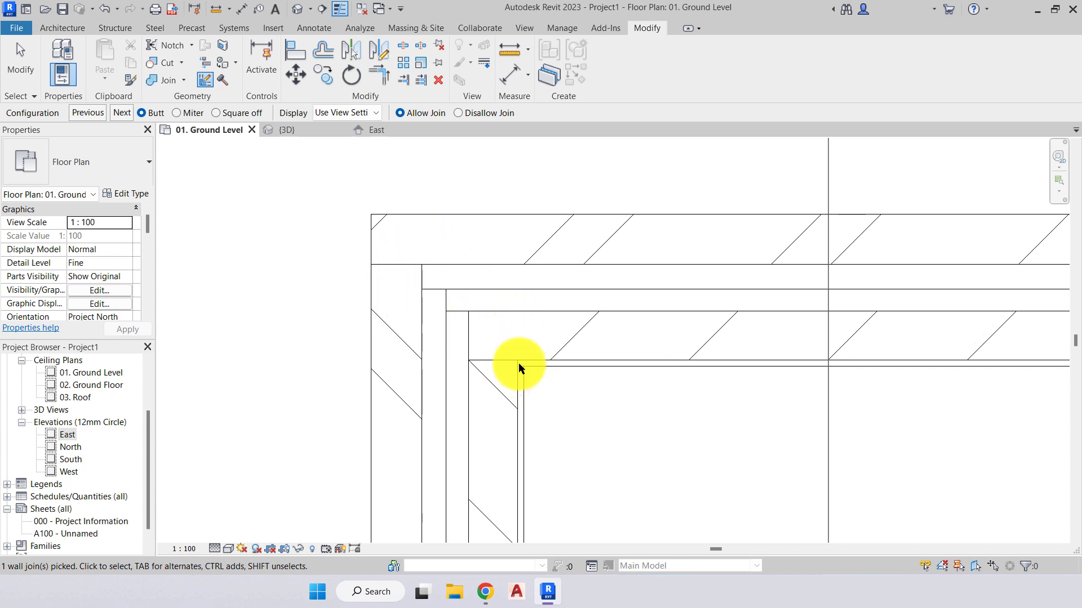
pyautogui.scroll(-4, 511, 397)
pyautogui.moveTo(529, 404); pyautogui.dragTo(543, 375, button='middle')
pyautogui.scroll(1, 543, 374)
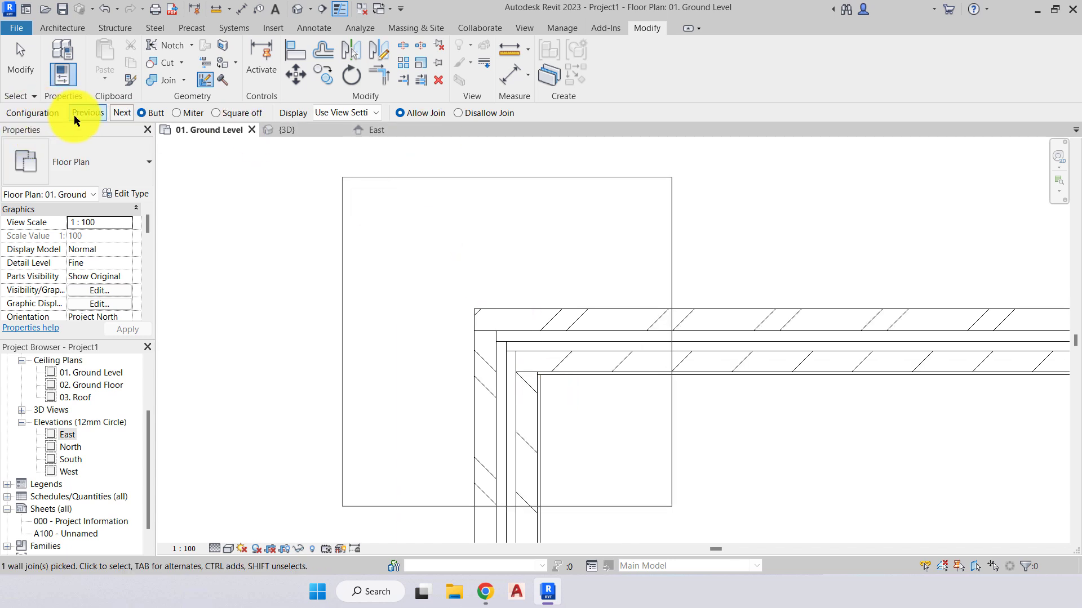
# Cycle the picked corner join through its Butt configurations, and set its join type to Miter
pyautogui.click(123, 111)
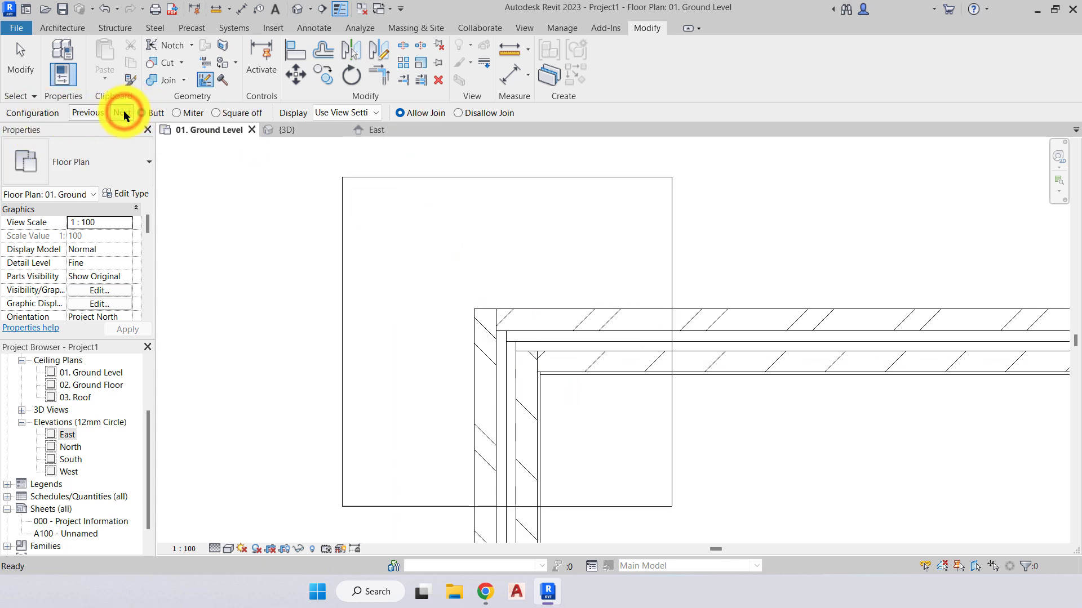
pyautogui.click(124, 110)
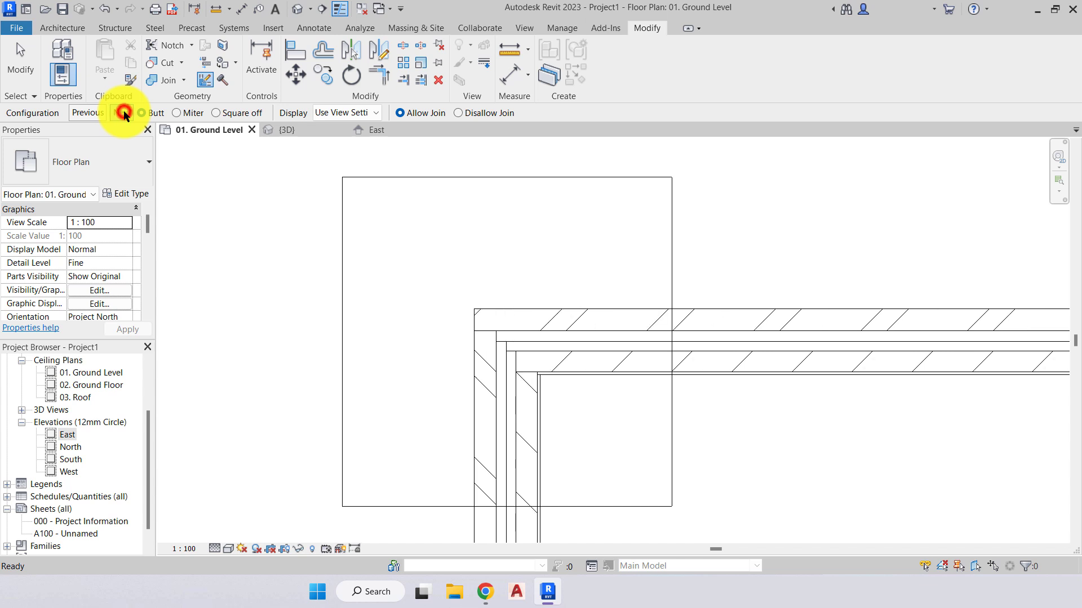
pyautogui.click(123, 111)
pyautogui.click(123, 110)
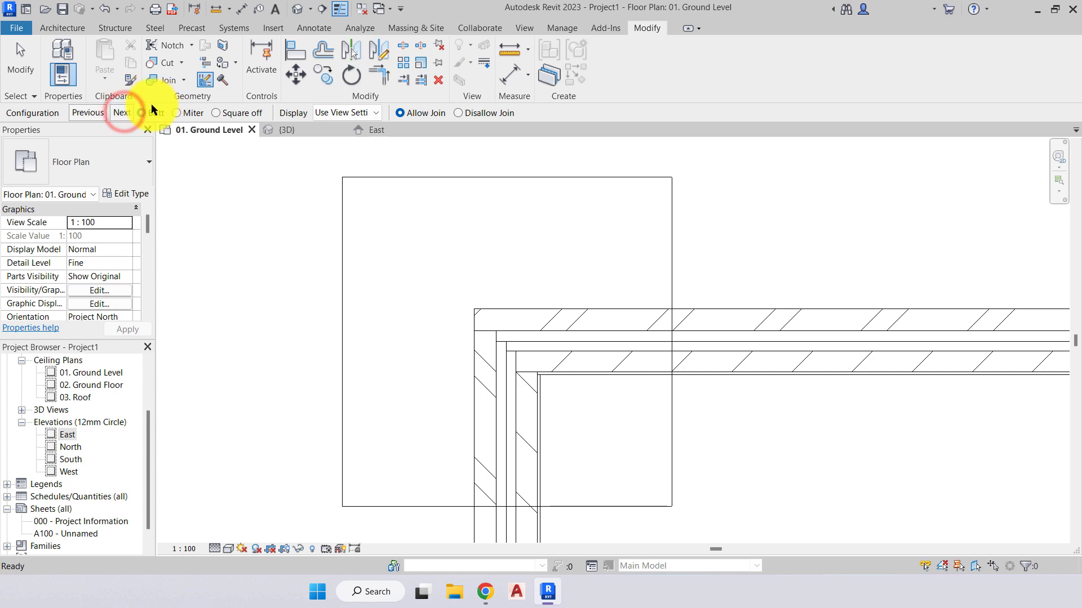
pyautogui.click(178, 112)
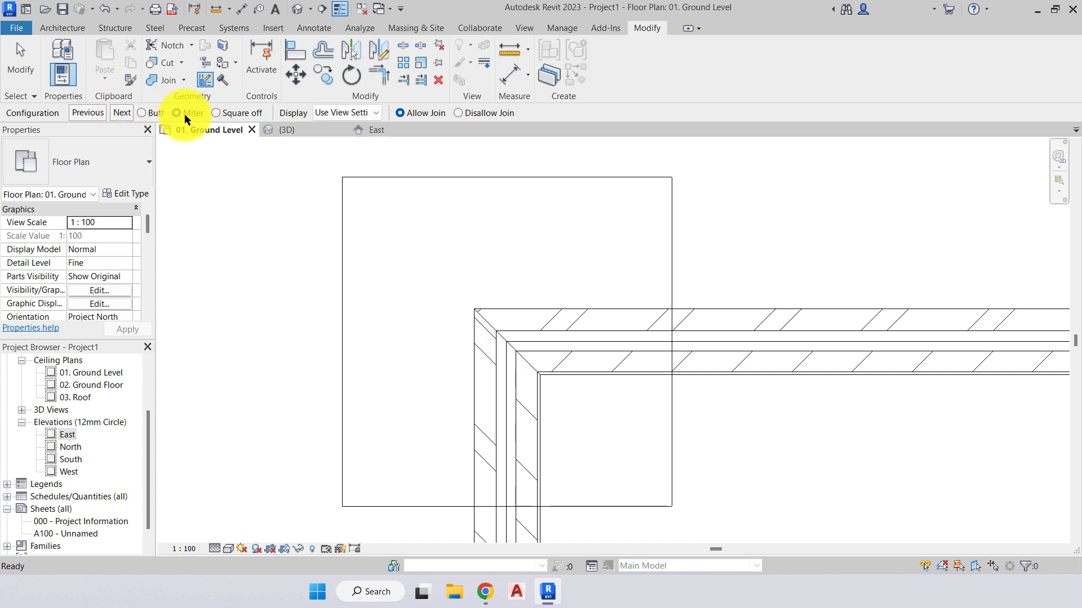
pyautogui.scroll(4, 524, 377)
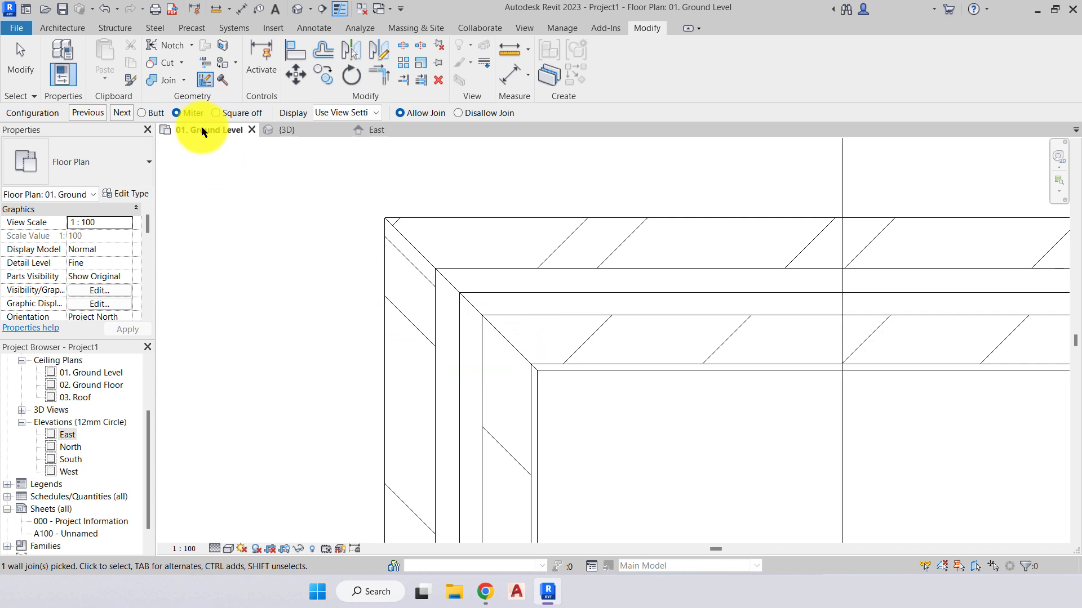
# Cycle the top-left corner join through its Miter and Square off configurations, and return it to Butt
pyautogui.click(123, 111)
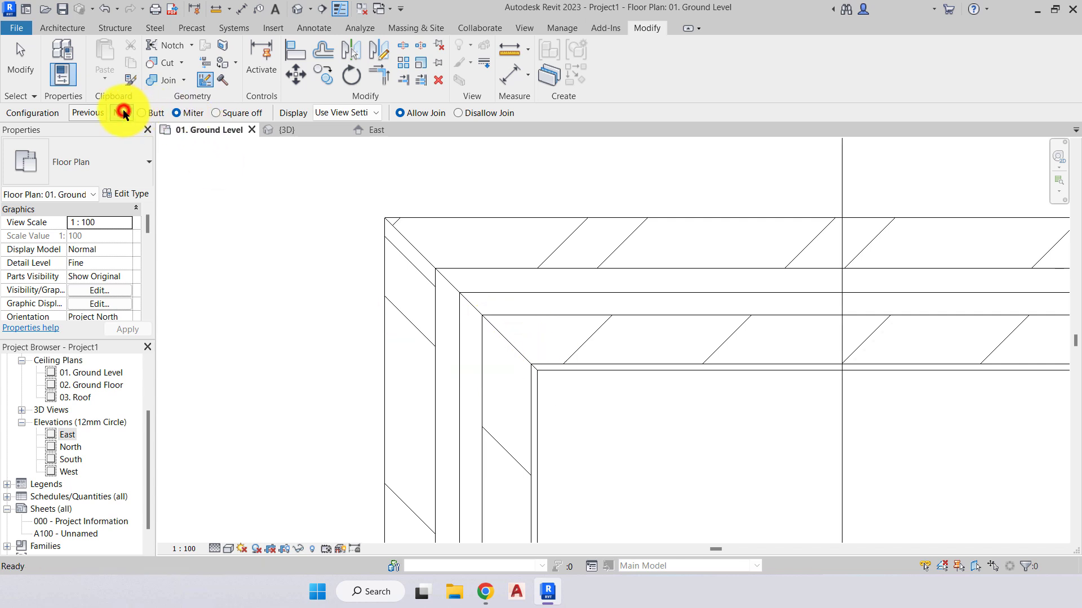
pyautogui.click(229, 109)
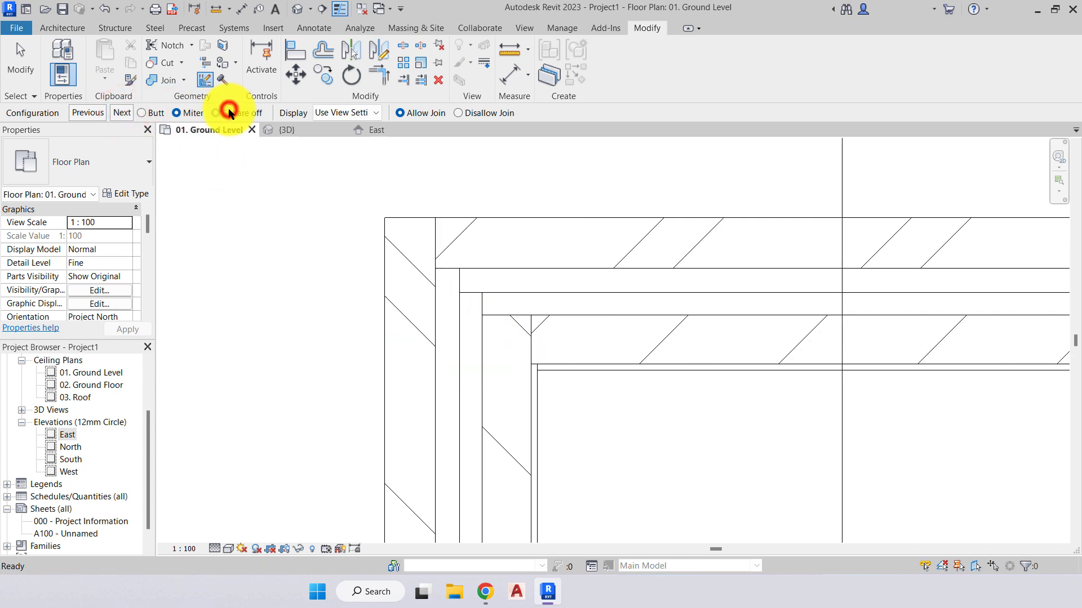
pyautogui.click(129, 112)
pyautogui.click(288, 104)
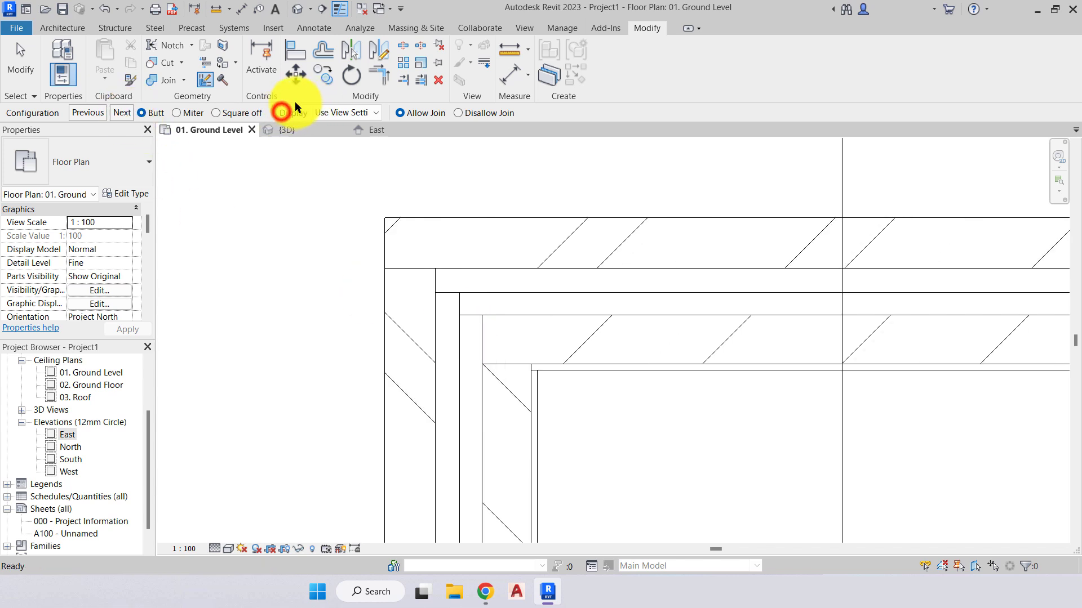
# Set the corner join's display to Don't Clean Join for comparison, and change it to Clean Join
pyautogui.click(367, 113)
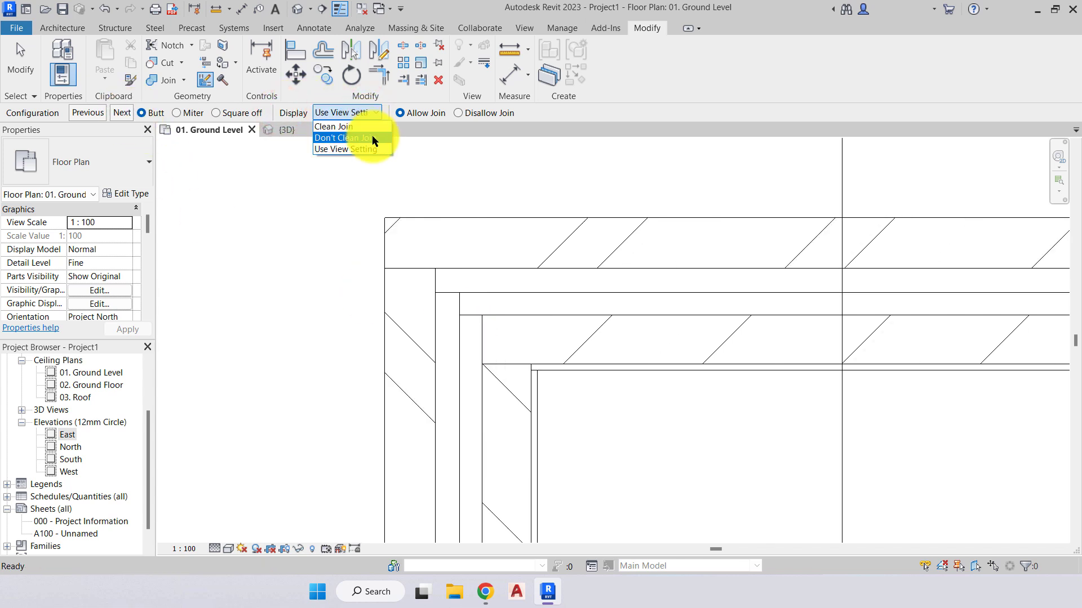
pyautogui.click(338, 139)
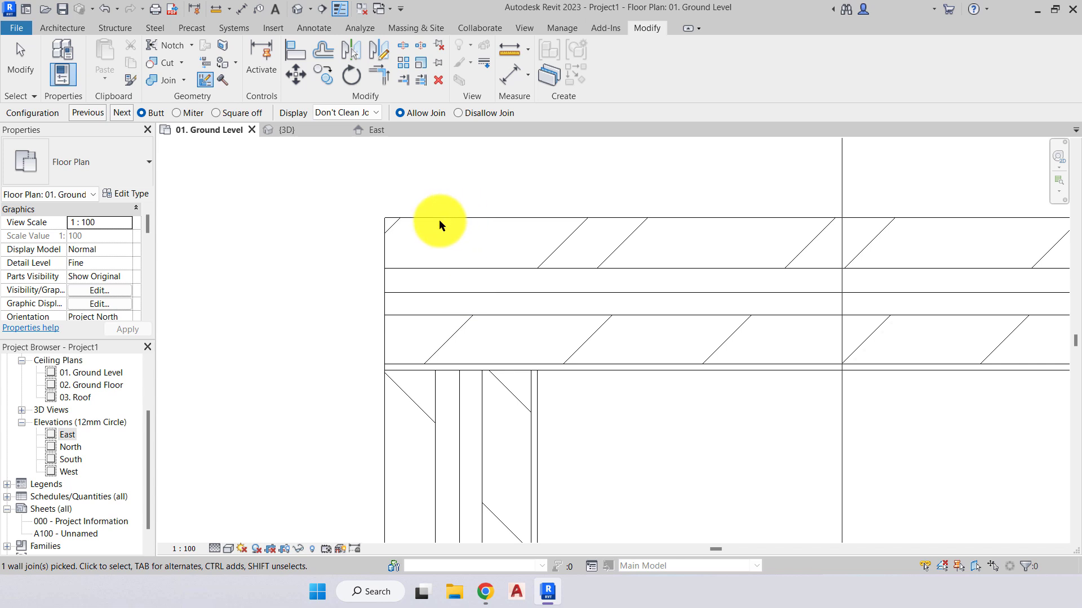
pyautogui.click(447, 309)
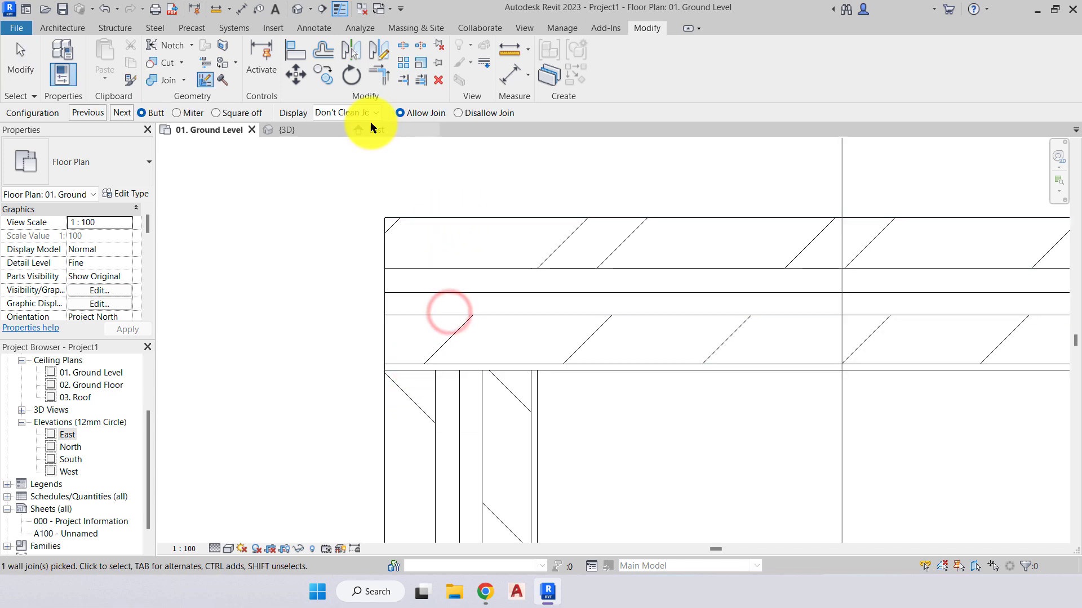
pyautogui.click(369, 110)
pyautogui.click(356, 127)
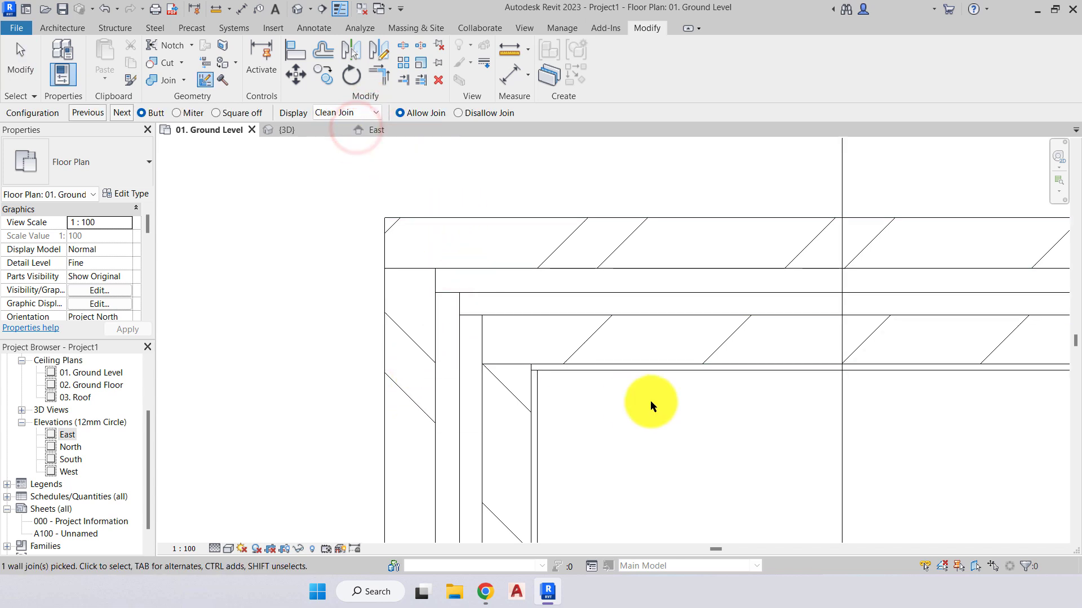
# Disallow the join between the two exterior walls at the top-left corner, and leave the Wall Joins command
pyautogui.scroll(-3, 506, 321)
pyautogui.moveTo(513, 336); pyautogui.dragTo(488, 344, button='middle')
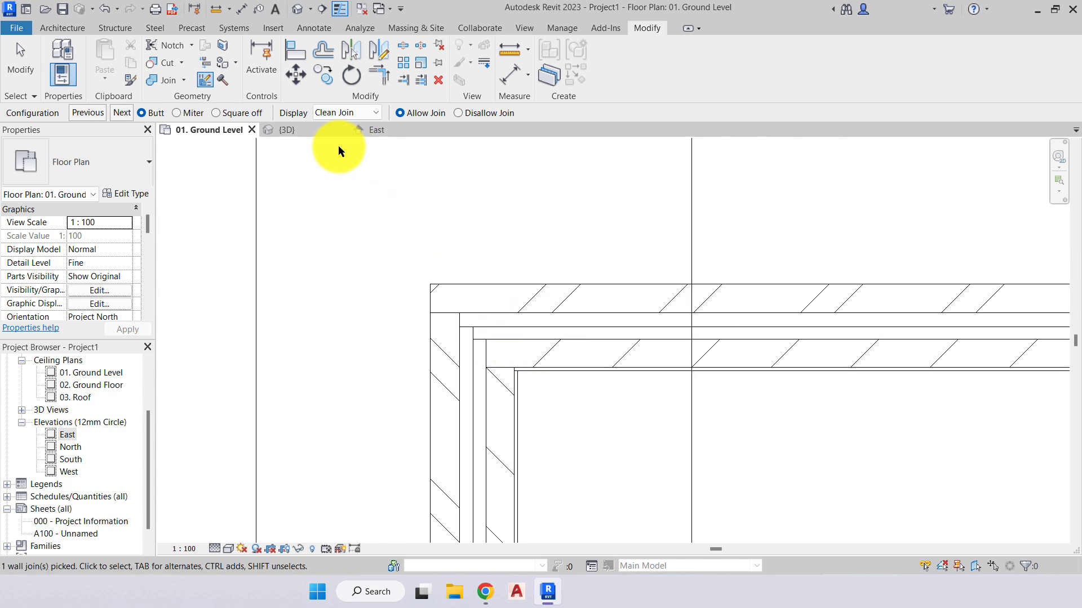
pyautogui.click(183, 112)
pyautogui.click(230, 113)
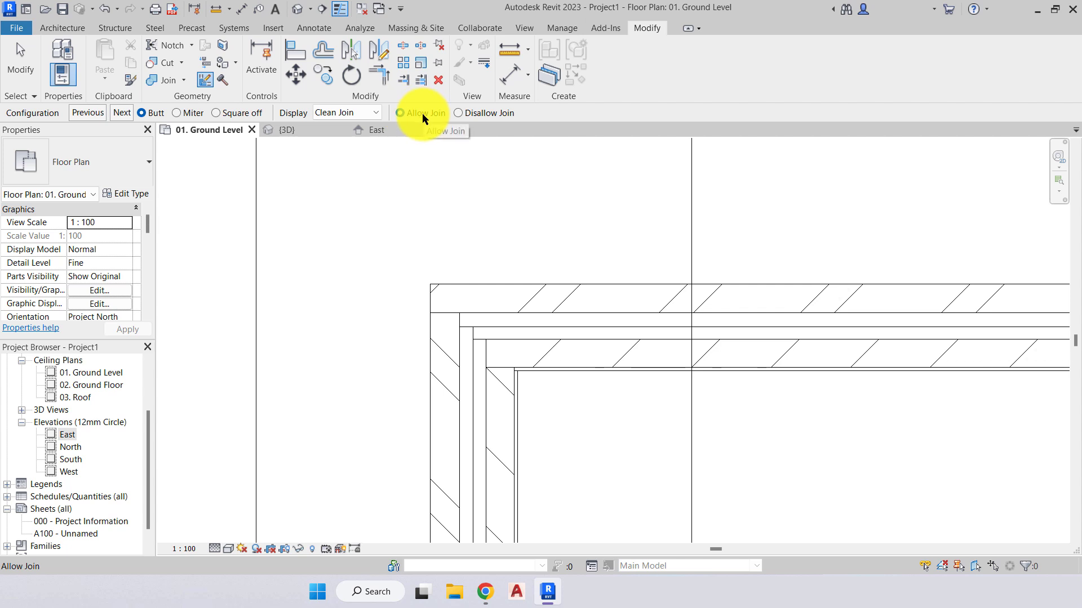
pyautogui.click(469, 113)
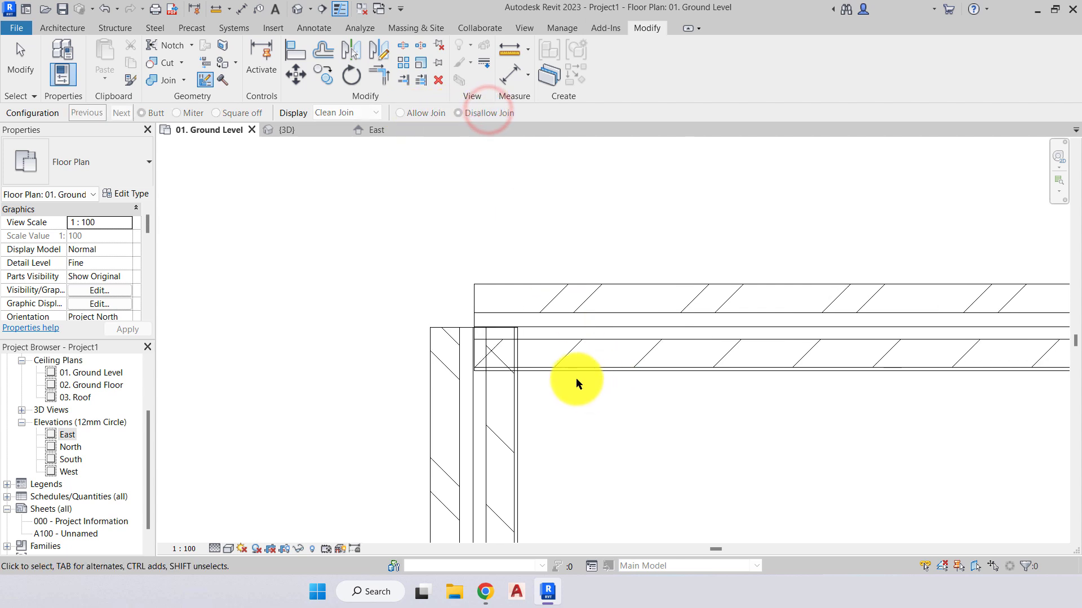
pyautogui.scroll(-2, 574, 376)
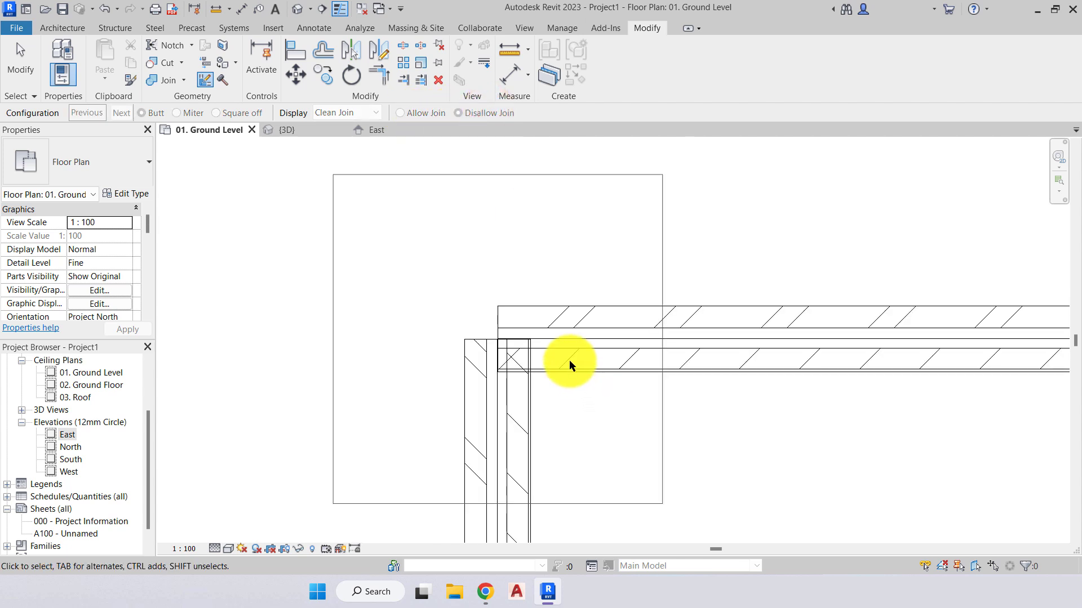
pyautogui.press('Escape')
# Pull the top wall's end about 315 mm clear of the left wall, and shorten the left wall downward from the corner
pyautogui.scroll(5, 526, 355)
pyautogui.scroll(-3, 545, 350)
pyautogui.moveTo(546, 346); pyautogui.dragTo(547, 329, button='middle')
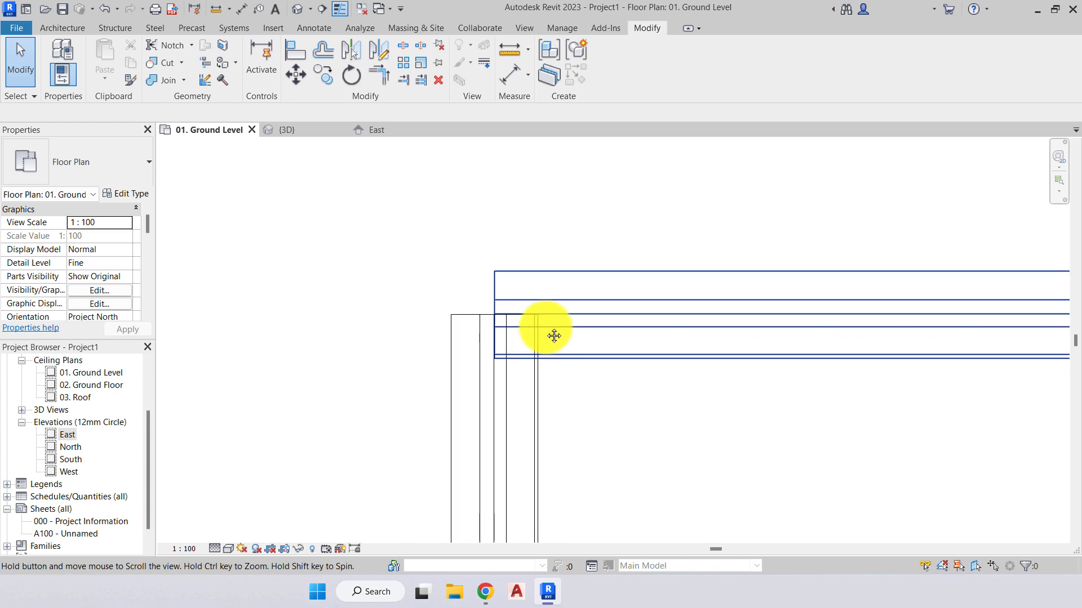
pyautogui.click(545, 332)
pyautogui.moveTo(490, 338); pyautogui.dragTo(622, 327)
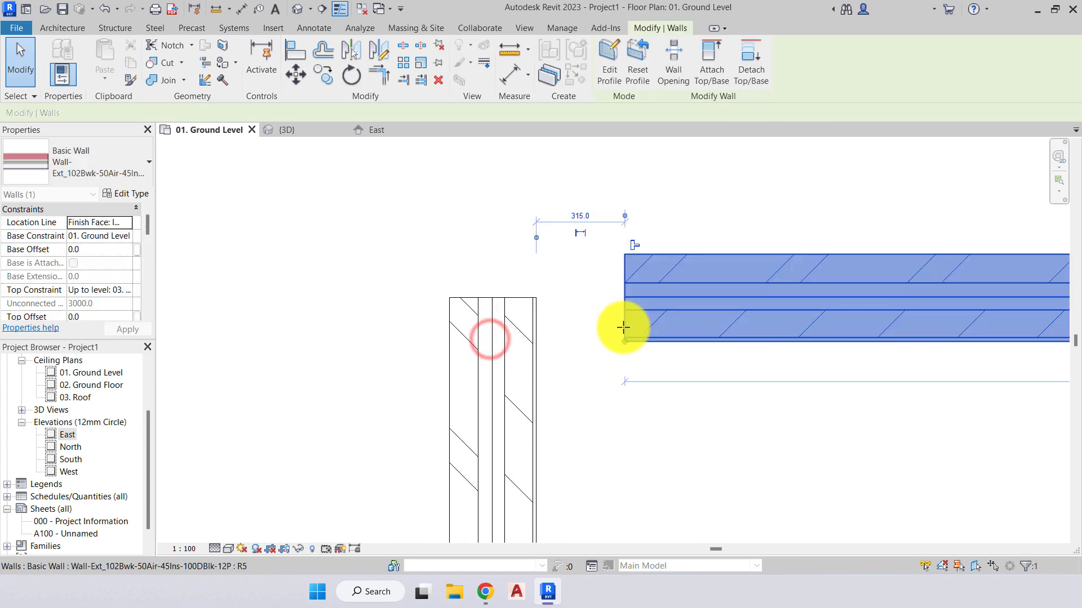
pyautogui.click(534, 358)
pyautogui.moveTo(534, 299); pyautogui.dragTo(517, 451)
pyautogui.click(534, 371)
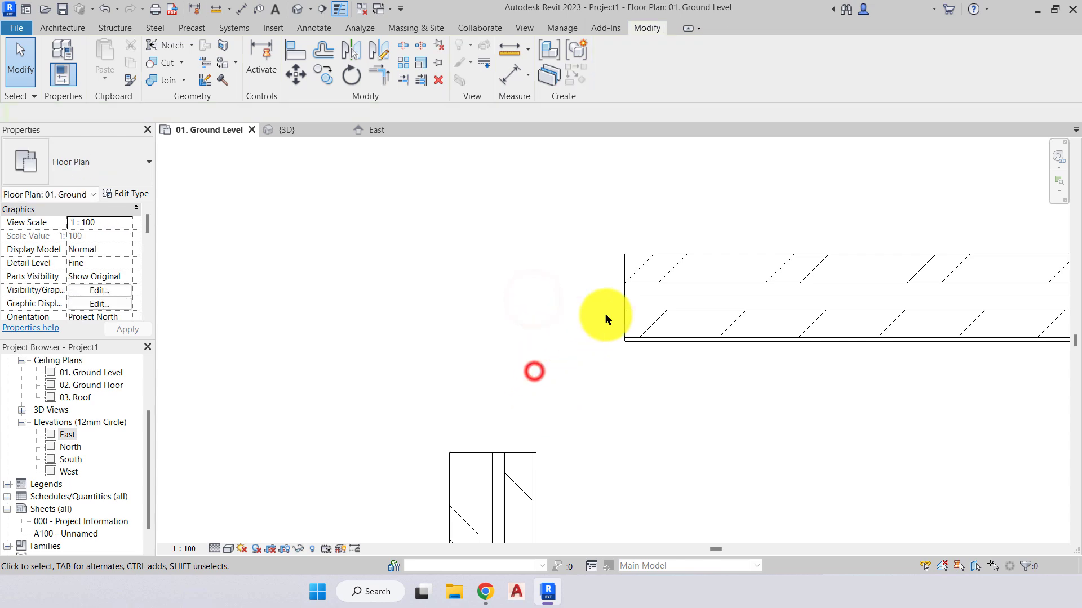
# Stretch the top wall back over the corner, and extend the left wall up to the top wall's inner face
pyautogui.click(619, 297)
pyautogui.moveTo(621, 340); pyautogui.dragTo(451, 356)
pyautogui.click(497, 466)
pyautogui.moveTo(533, 451); pyautogui.dragTo(538, 342)
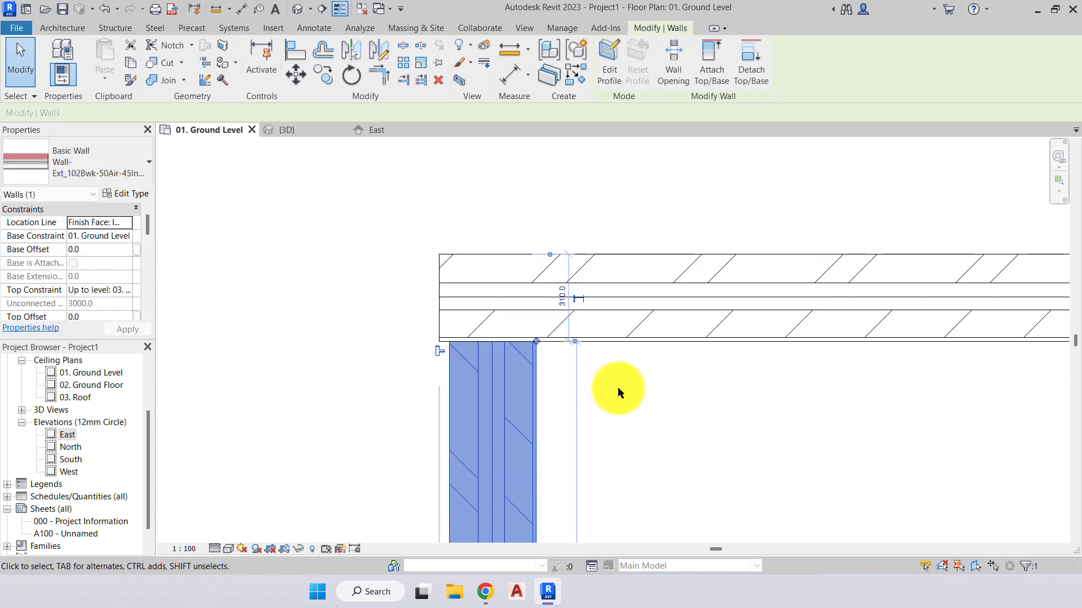
pyautogui.click(614, 401)
pyautogui.scroll(2, 598, 389)
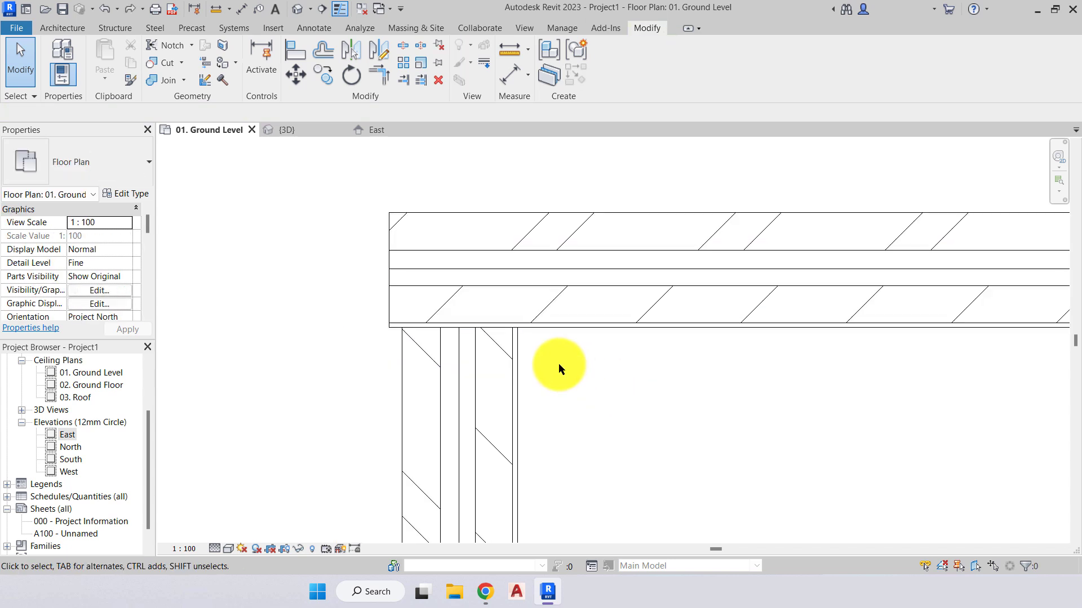
# Allow joining again at the corner ends of both the top and left exterior walls
pyautogui.click(581, 307)
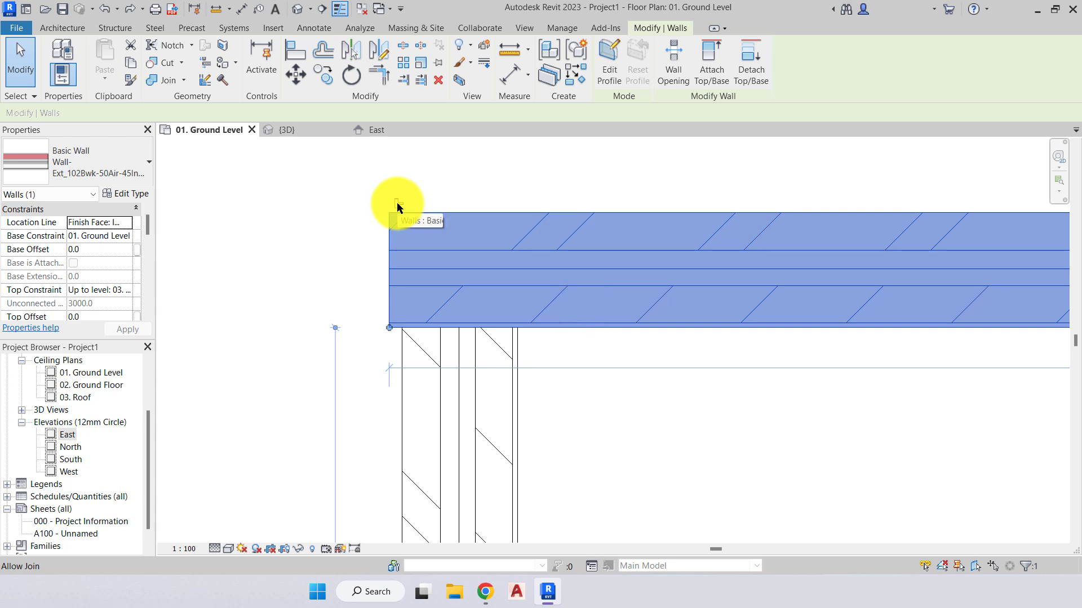
pyautogui.click(398, 205)
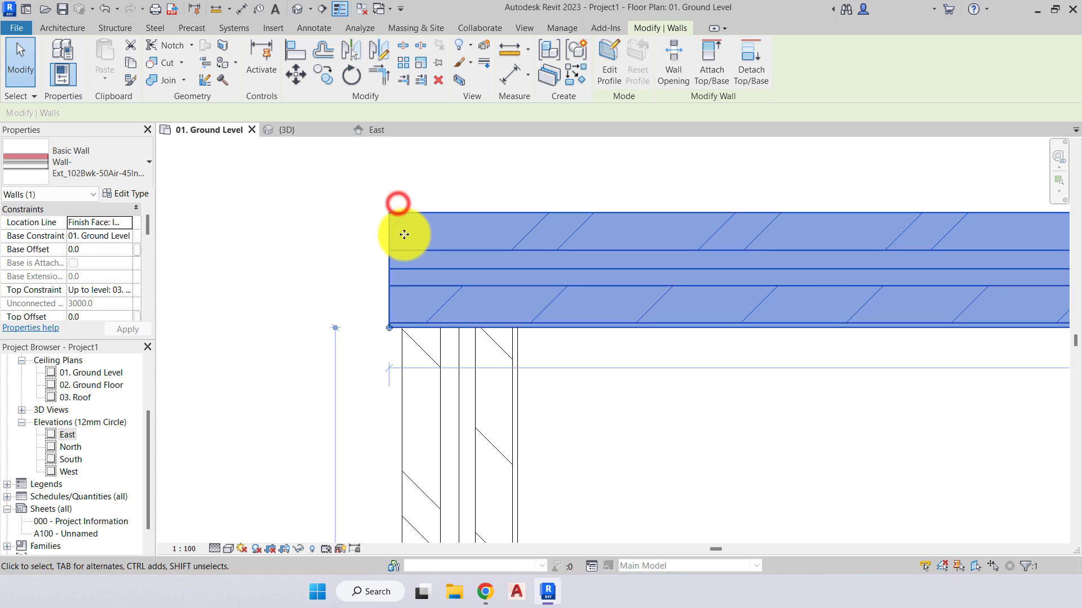
pyautogui.click(441, 458)
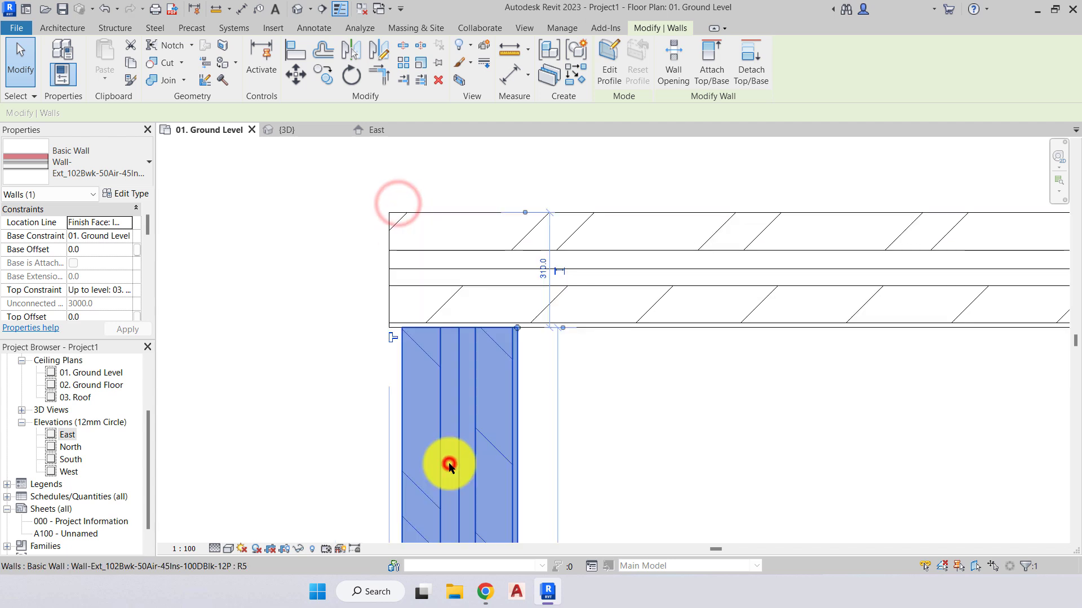
pyautogui.click(392, 340)
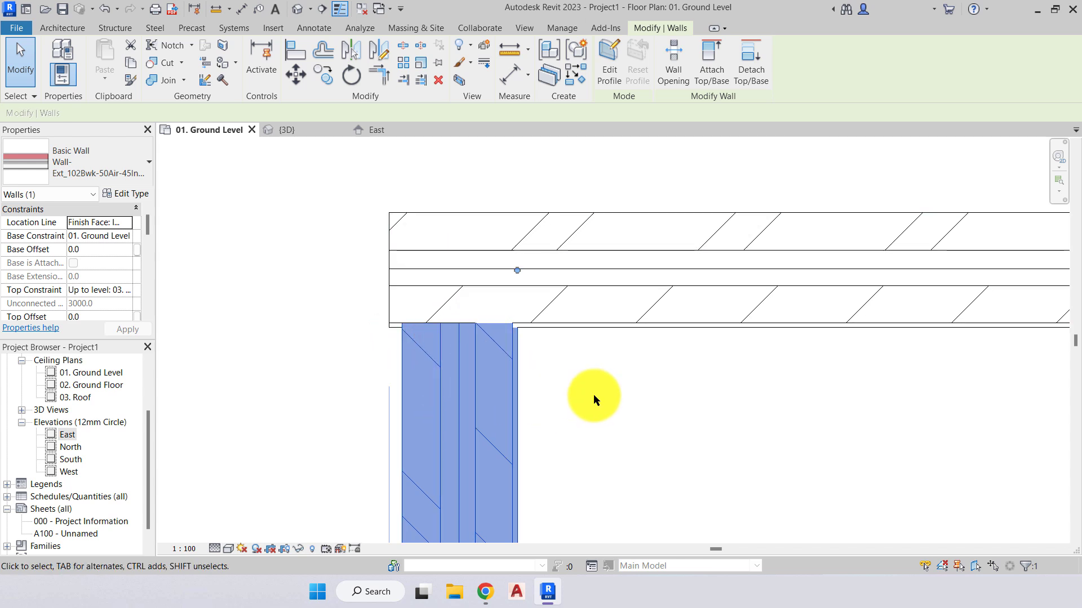
pyautogui.click(578, 393)
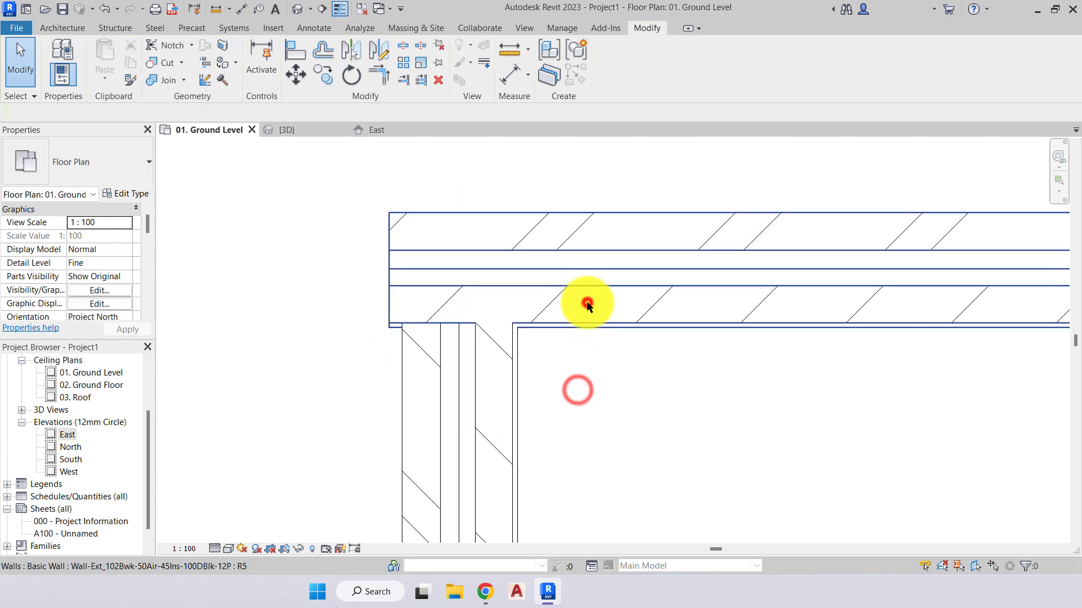
# Pull the top wall's end about 395 mm away from the left wall, unjoining the elements, and shorten the left wall downward
pyautogui.click(650, 302)
pyautogui.moveTo(389, 328); pyautogui.dragTo(663, 326)
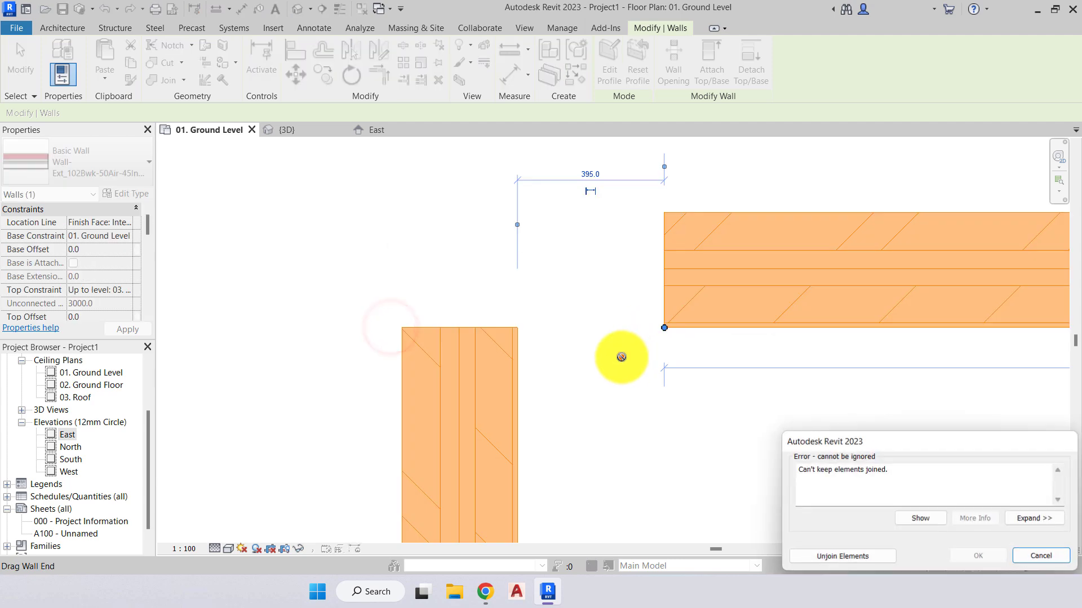
pyautogui.click(851, 563)
pyautogui.click(656, 451)
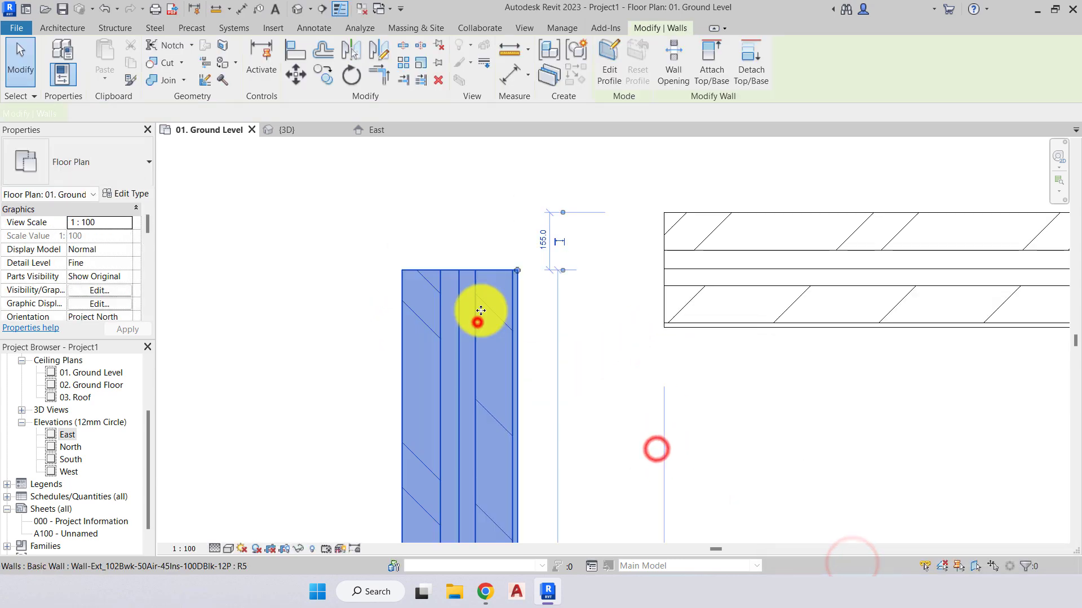
pyautogui.click(476, 321)
pyautogui.moveTo(514, 270); pyautogui.dragTo(504, 328)
pyautogui.click(558, 420)
pyautogui.click(600, 503)
# Stretch both wall ends back to meet at the top-left corner, and undo these moves
pyautogui.click(503, 453)
pyautogui.click(640, 287)
pyautogui.click(670, 284)
pyautogui.moveTo(663, 333); pyautogui.dragTo(509, 327)
pyautogui.click(579, 467)
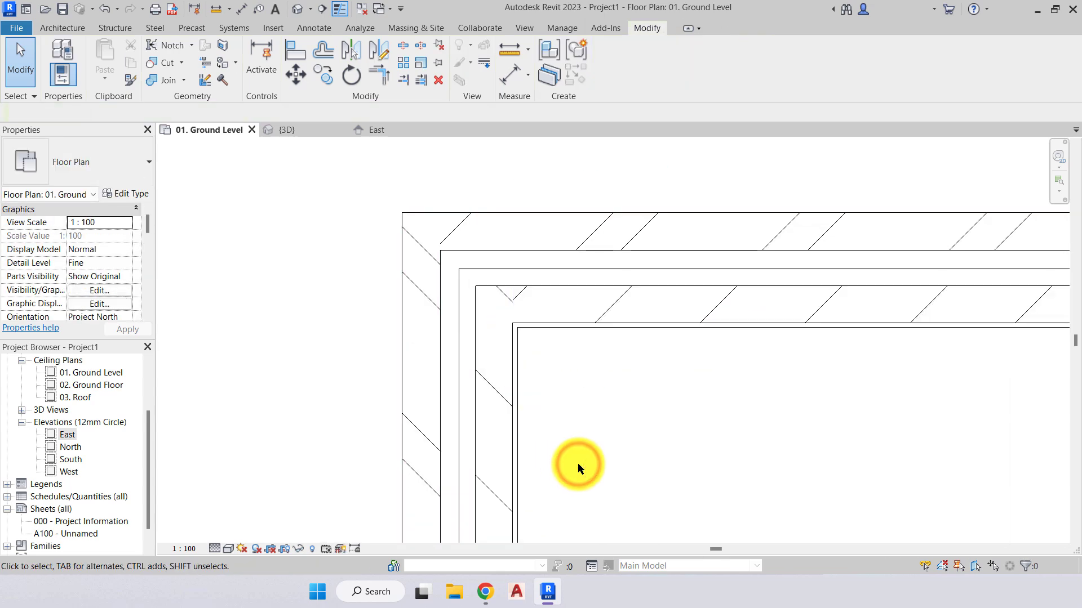
pyautogui.hotkey('ctrl', 'z')
pyautogui.hotkey('ctrl', 'z')
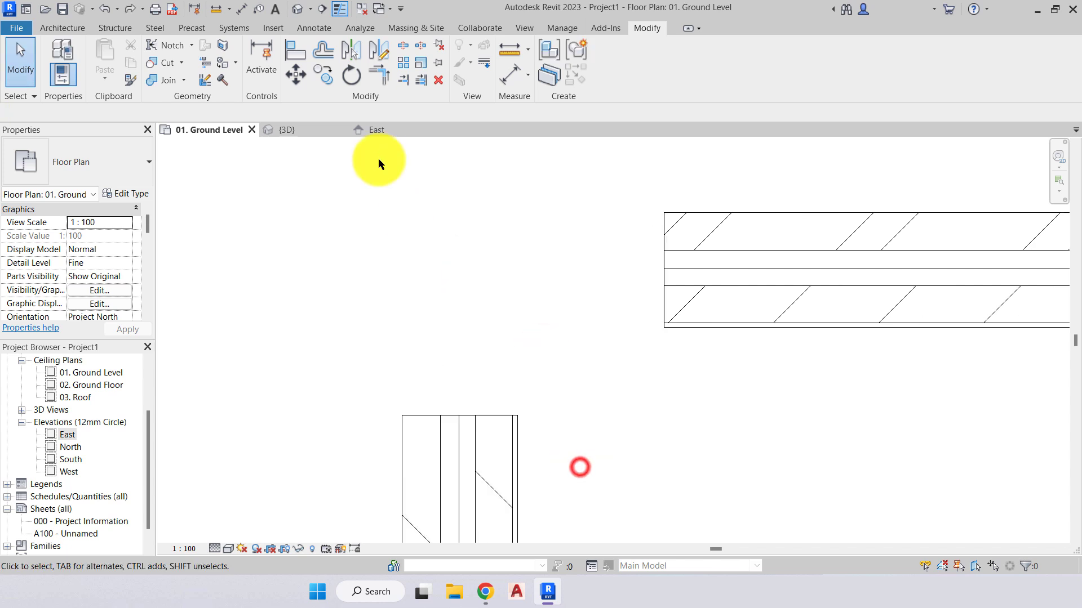
# Join the separated top and left exterior walls into a corner with Trim/Extend to Corner
pyautogui.click(377, 76)
pyautogui.click(734, 289)
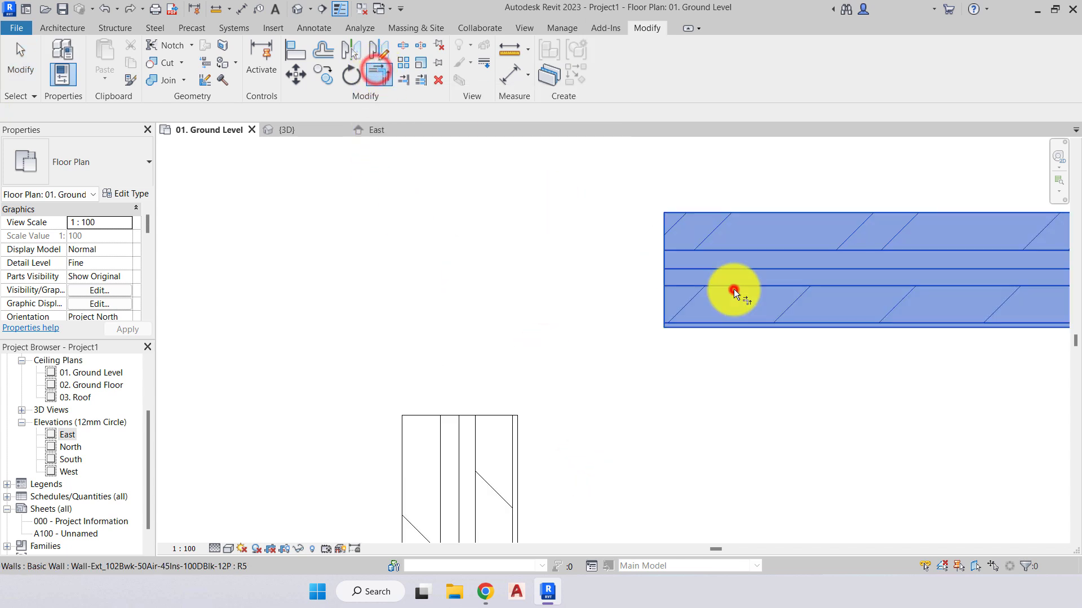
pyautogui.click(515, 443)
pyautogui.press('Escape')
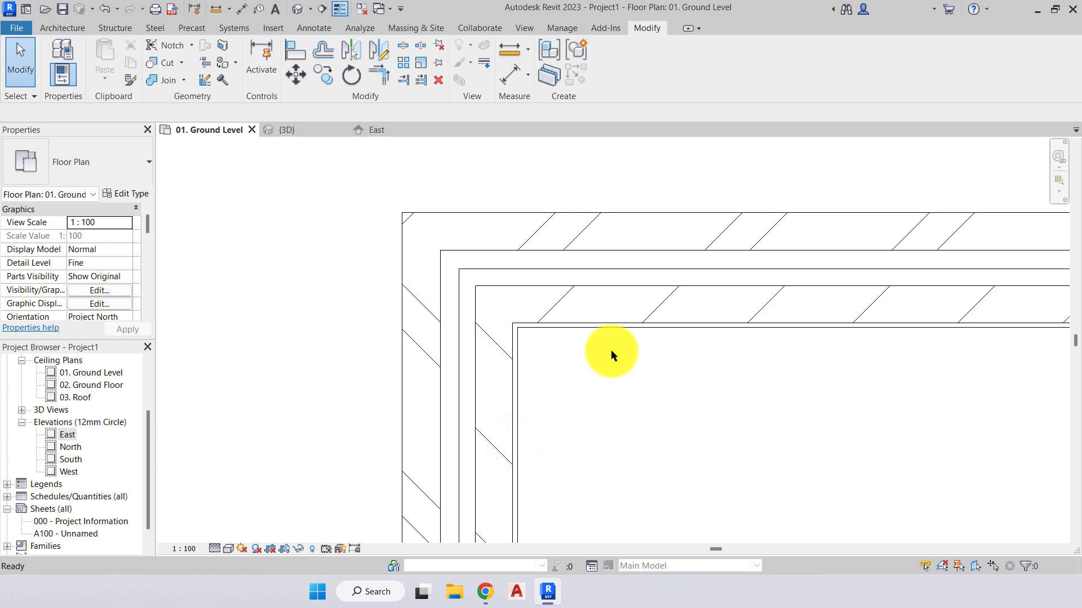
# Pick the T-junction between the horizontal partition and the partition dividing the small rooms with the Wall Joins command
pyautogui.scroll(-3, 360, 354)
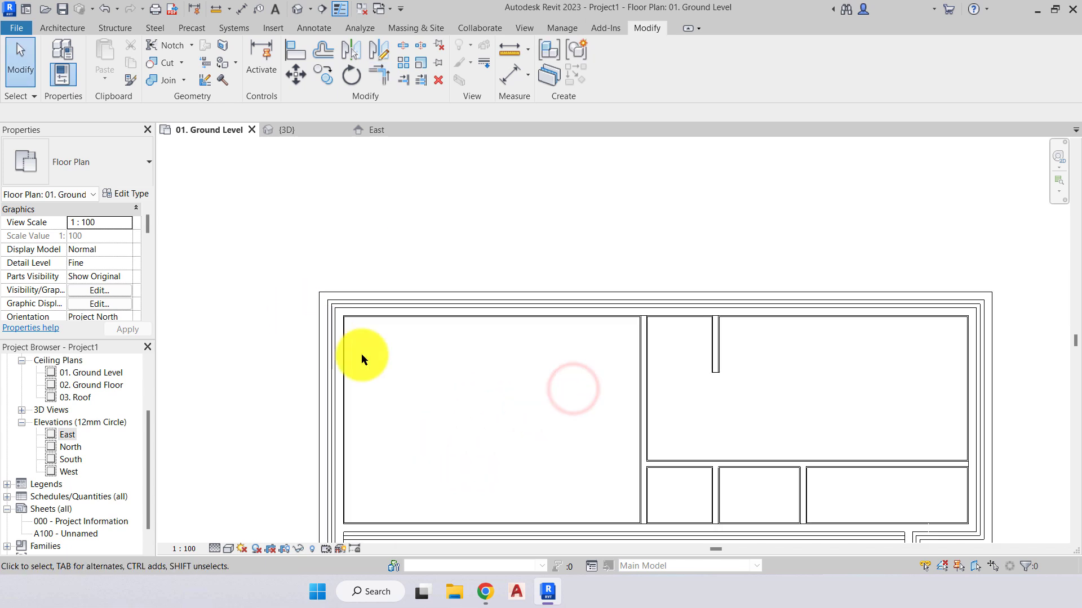
pyautogui.moveTo(567, 415); pyautogui.dragTo(524, 385, button='middle')
pyautogui.scroll(5, 552, 376)
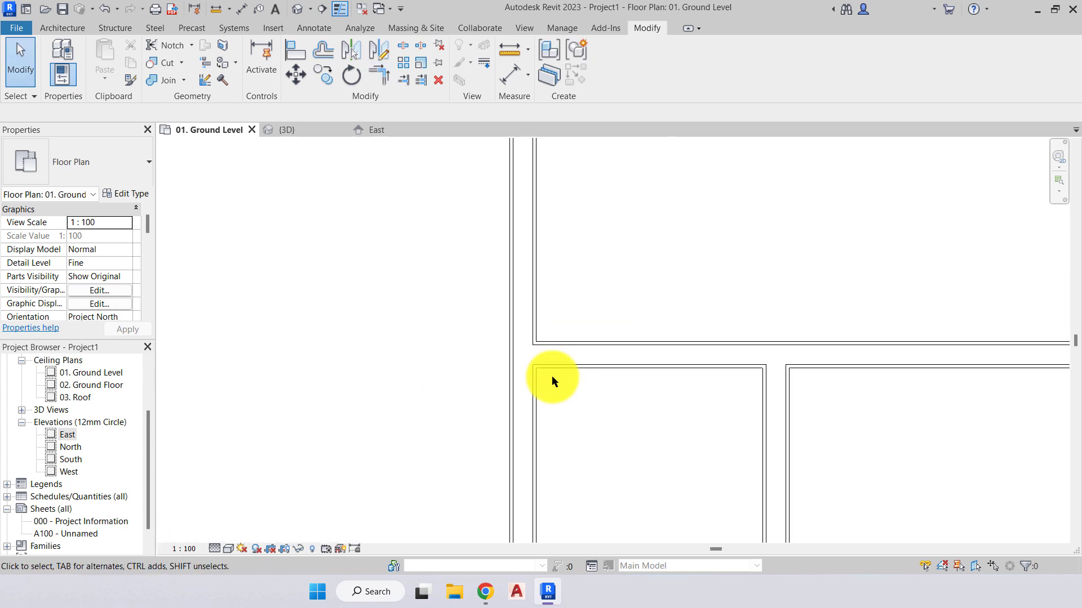
pyautogui.scroll(2, 658, 411)
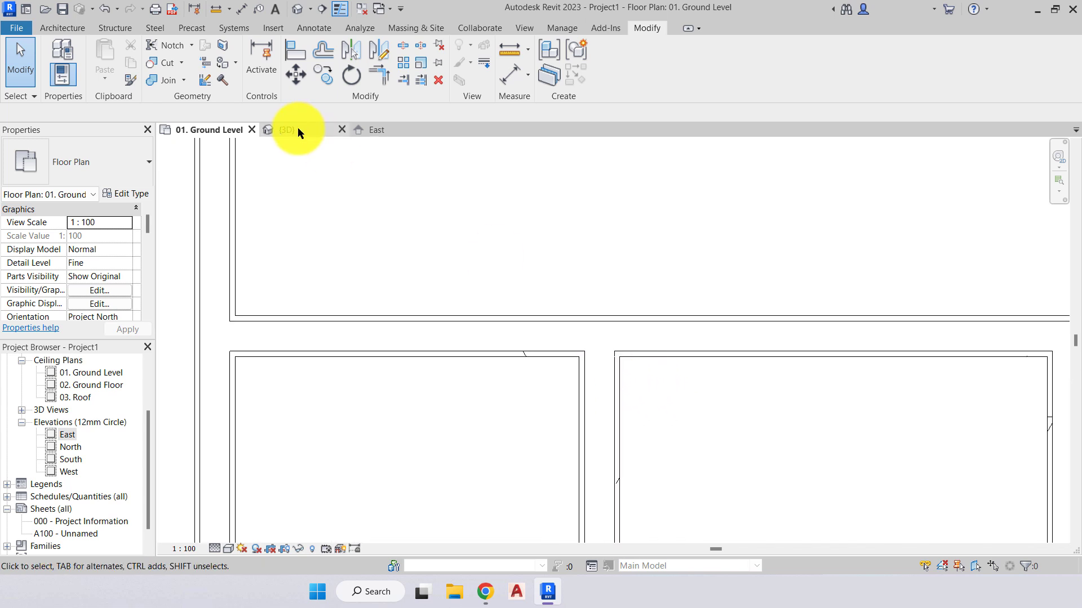
pyautogui.click(205, 84)
pyautogui.click(617, 345)
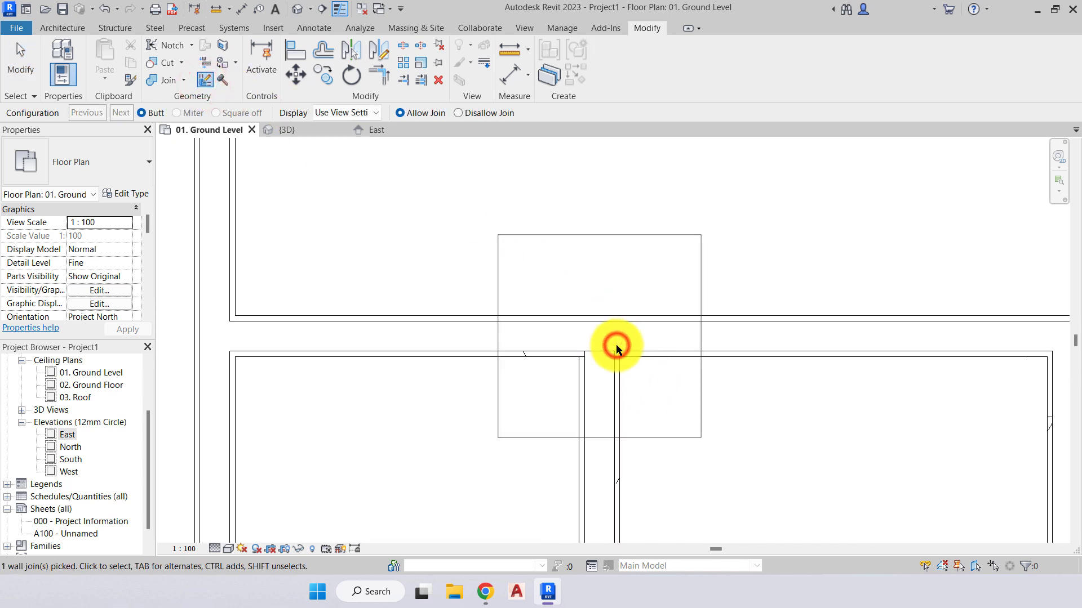
pyautogui.scroll(4, 690, 424)
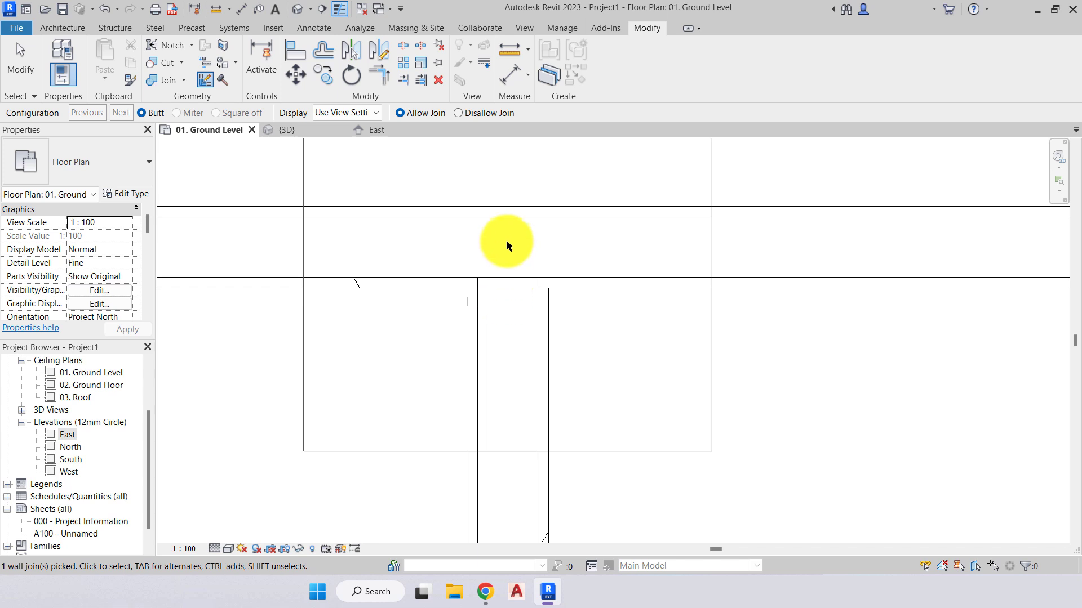
pyautogui.scroll(-2, 497, 289)
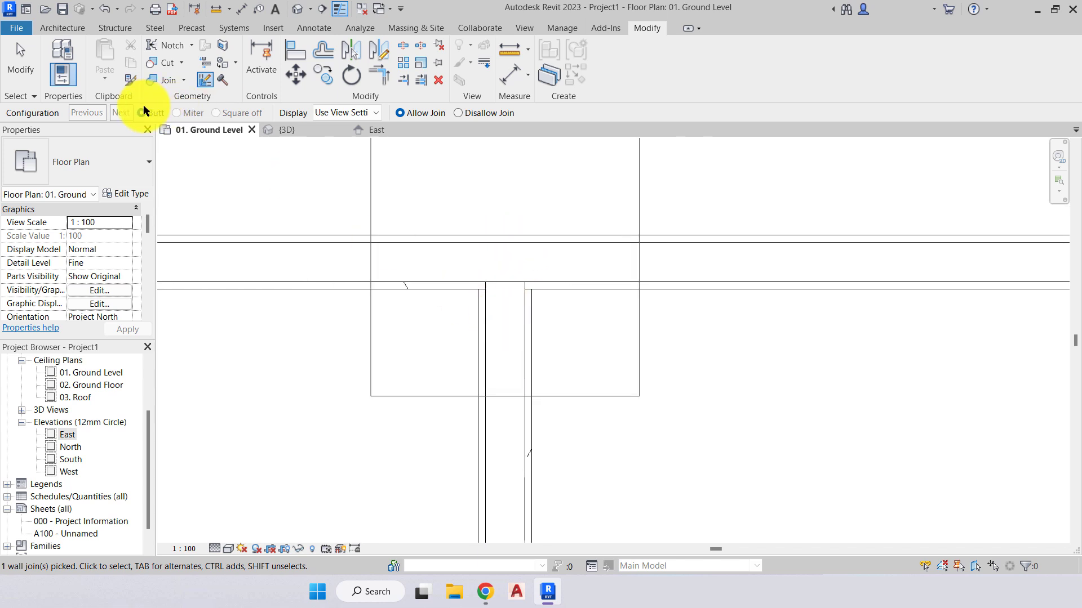
# Set the partition T-junction's display to Don't Clean Join, and leave the Wall Joins command
pyautogui.click(334, 117)
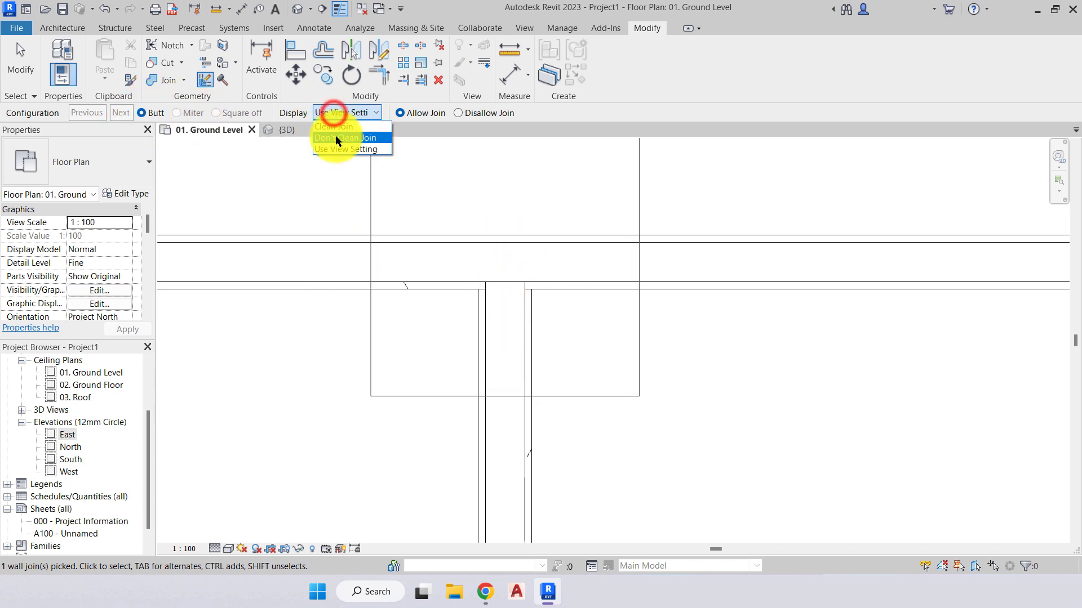
pyautogui.click(338, 136)
pyautogui.scroll(1, 513, 300)
pyautogui.scroll(1, 493, 332)
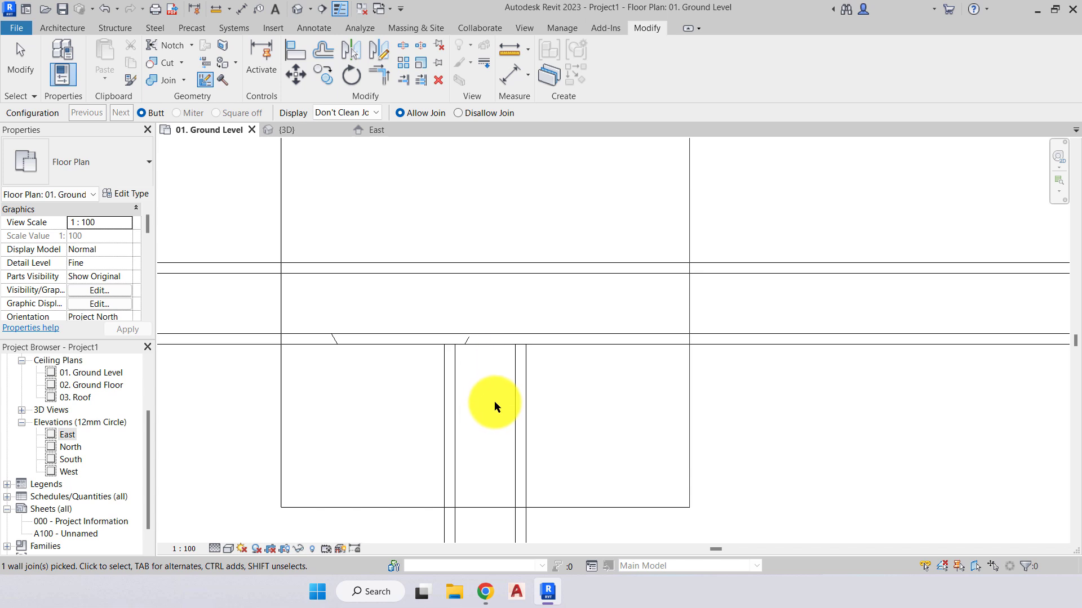
pyautogui.press('Escape')
# Reattach the vertical partition's end to the horizontal partition's centre to clean up their T-junction
pyautogui.click(498, 379)
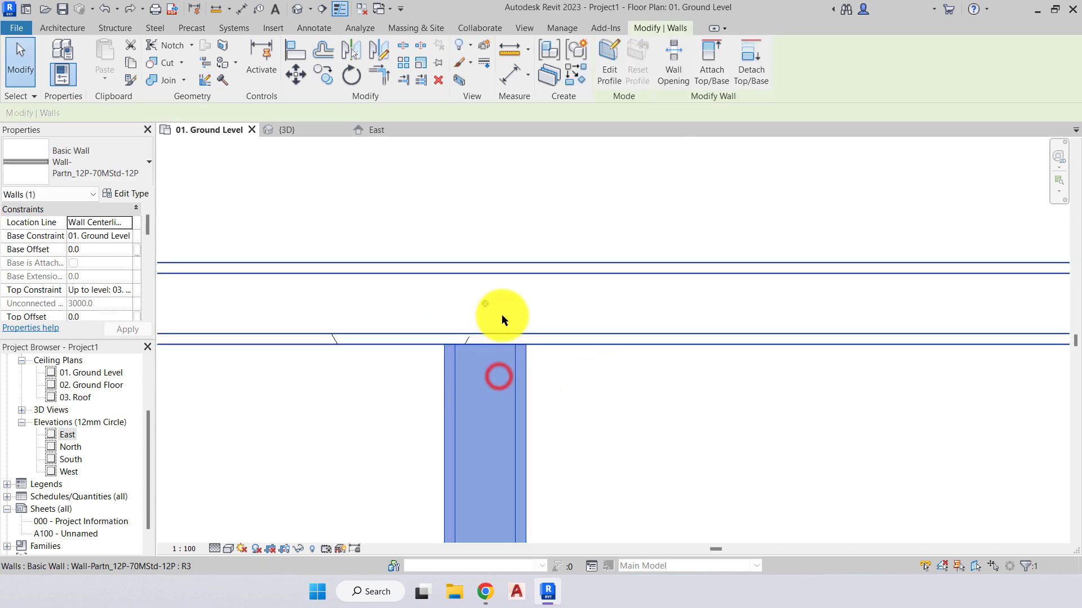
pyautogui.moveTo(483, 305)
pyautogui.mouseDown()
pyautogui.moveTo(483, 398)
pyautogui.moveTo(485, 309)
pyautogui.mouseUp()
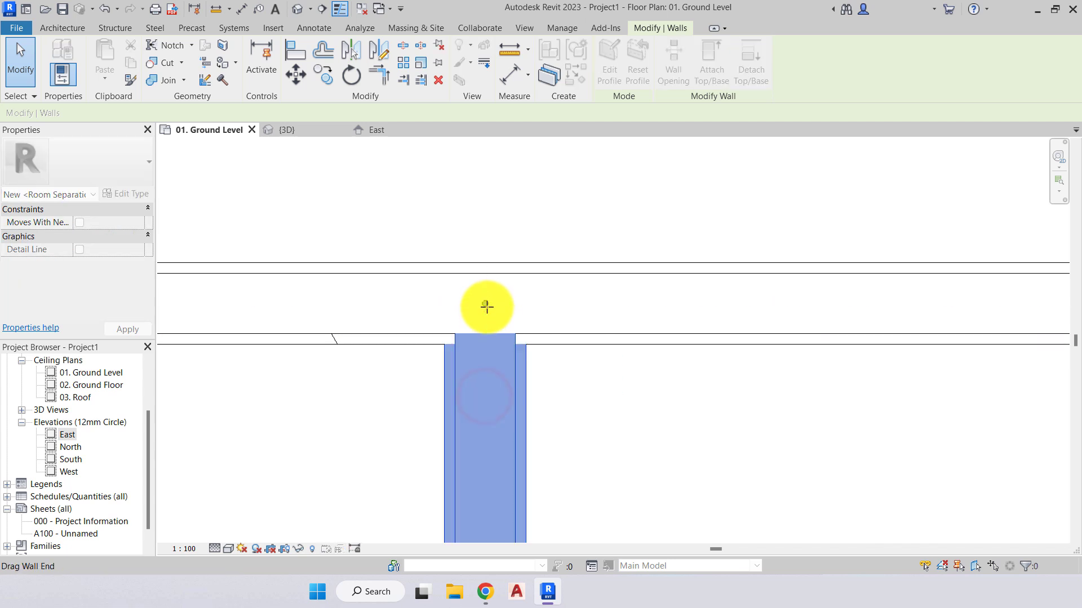
pyautogui.click(586, 442)
pyautogui.scroll(-5, 585, 444)
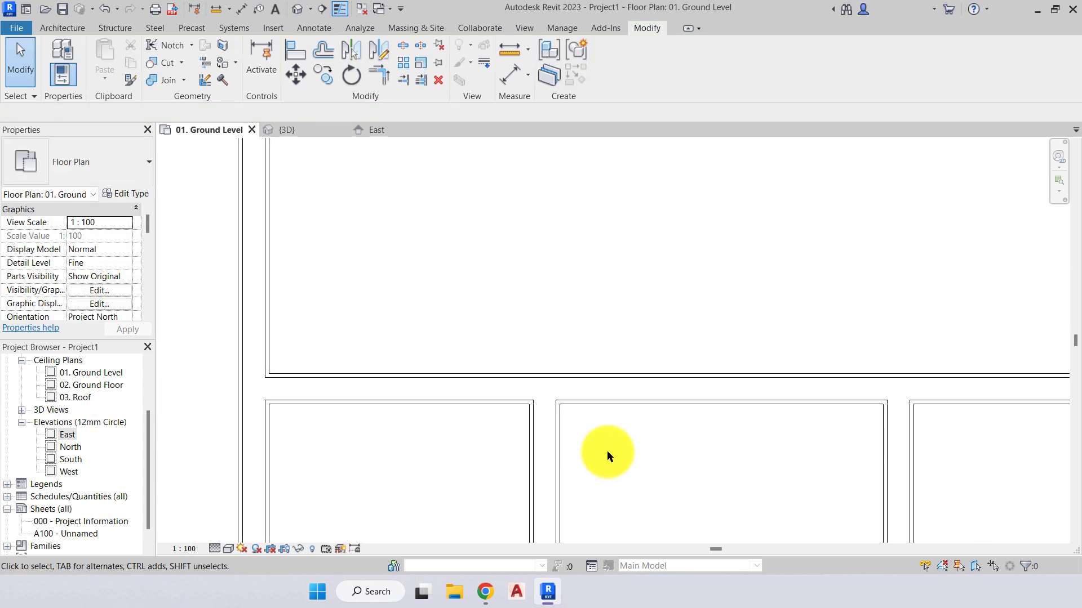
pyautogui.scroll(-5, 591, 374)
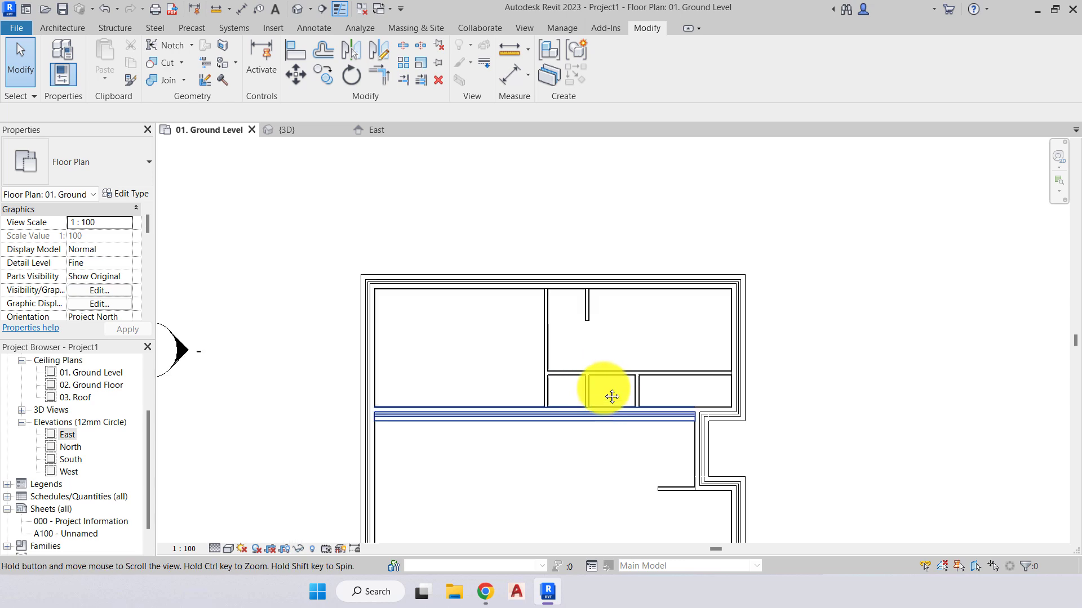